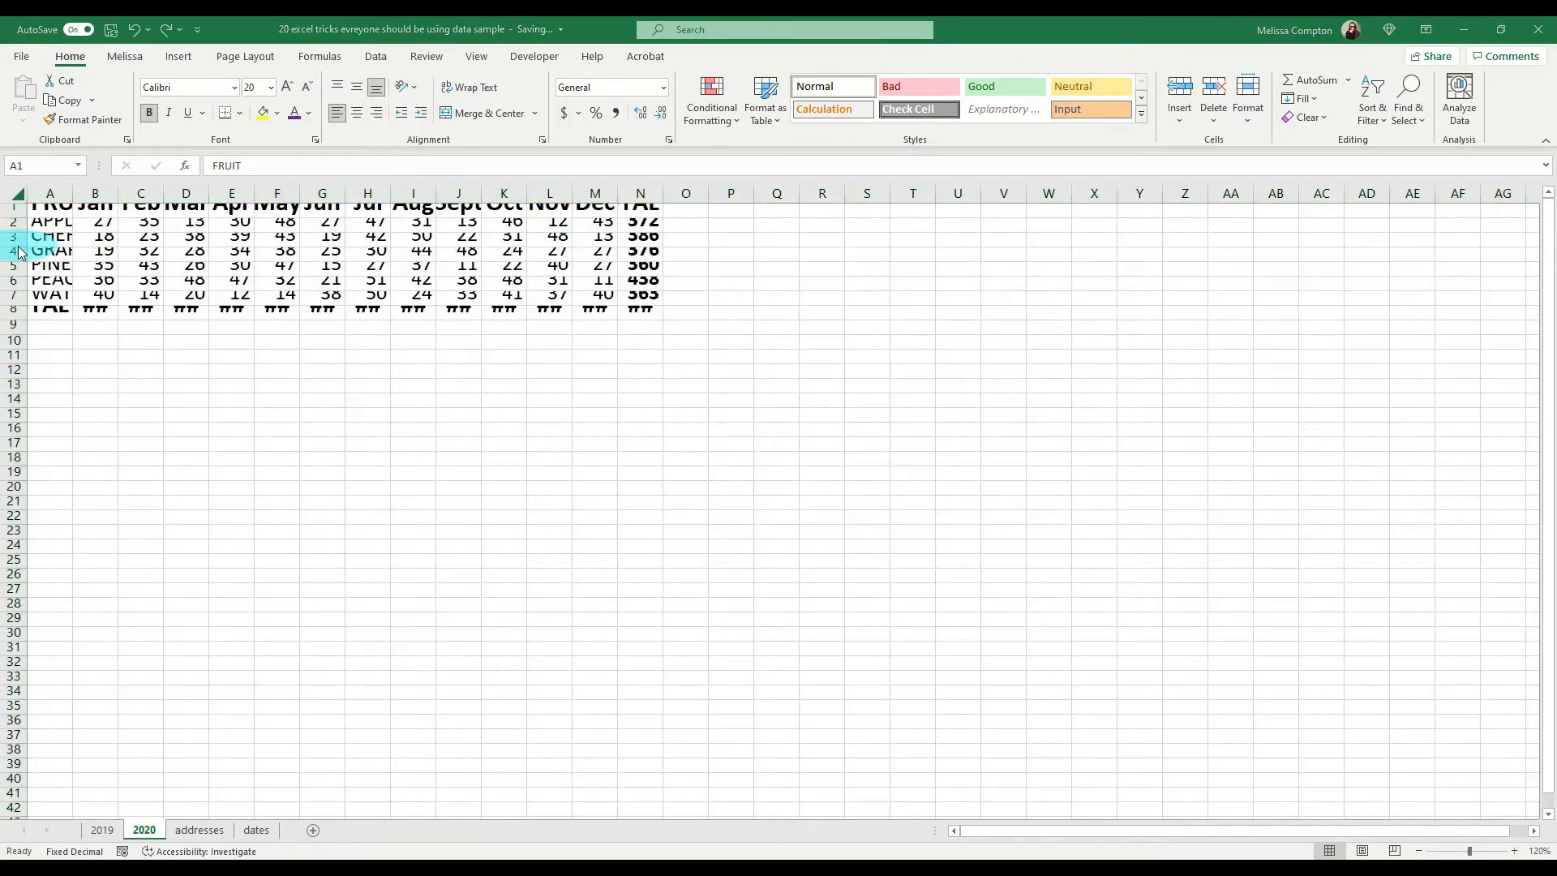
Step: AutoFit the row height and column width of every cell on the 2020 sheet
click(46, 344)
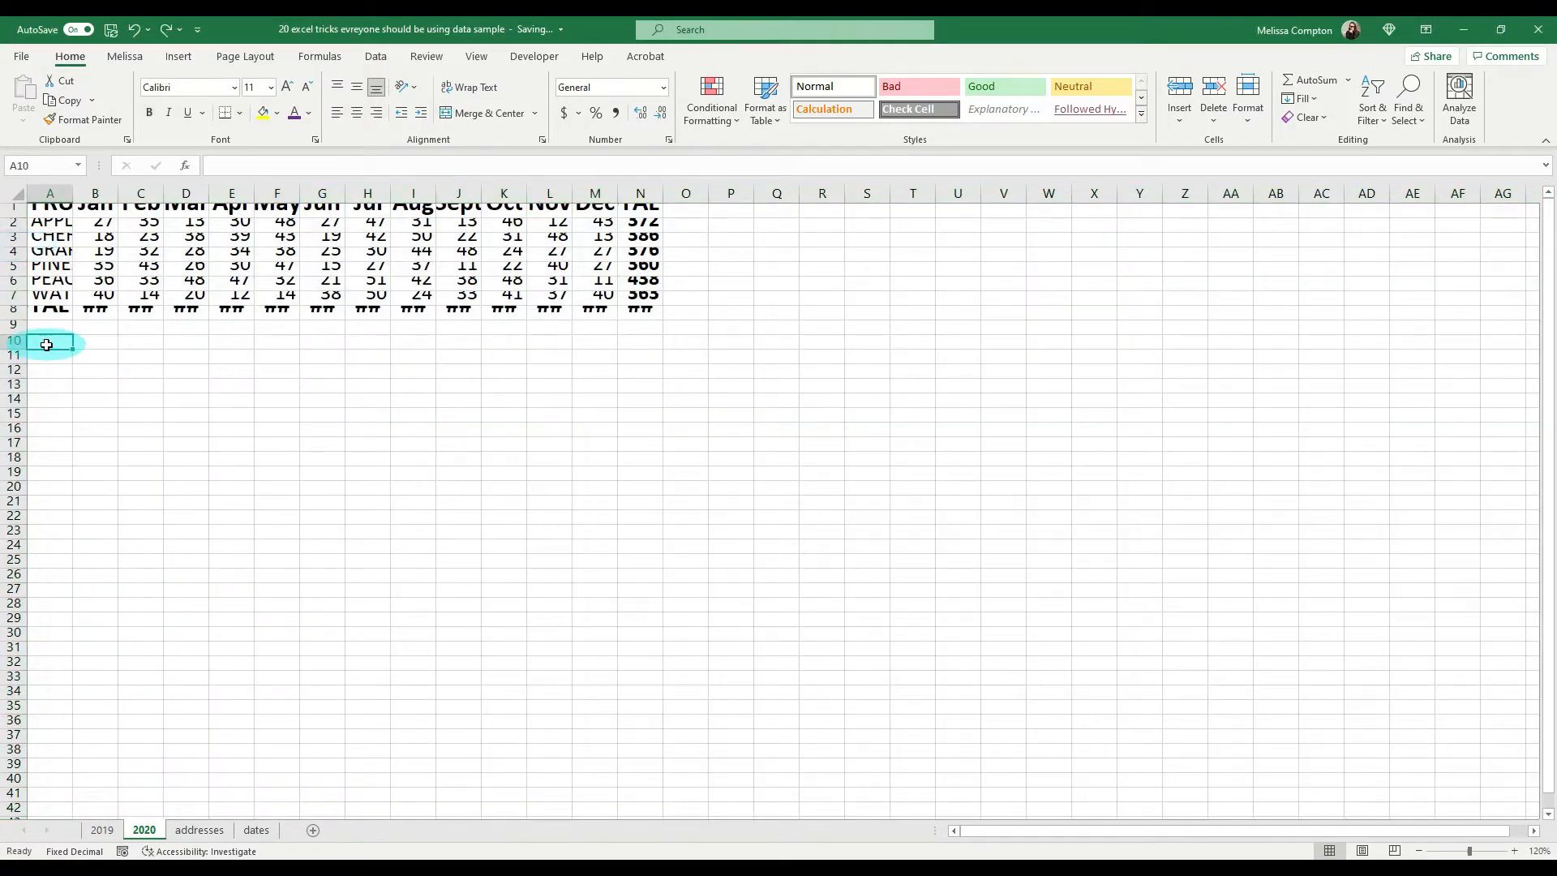
click(20, 195)
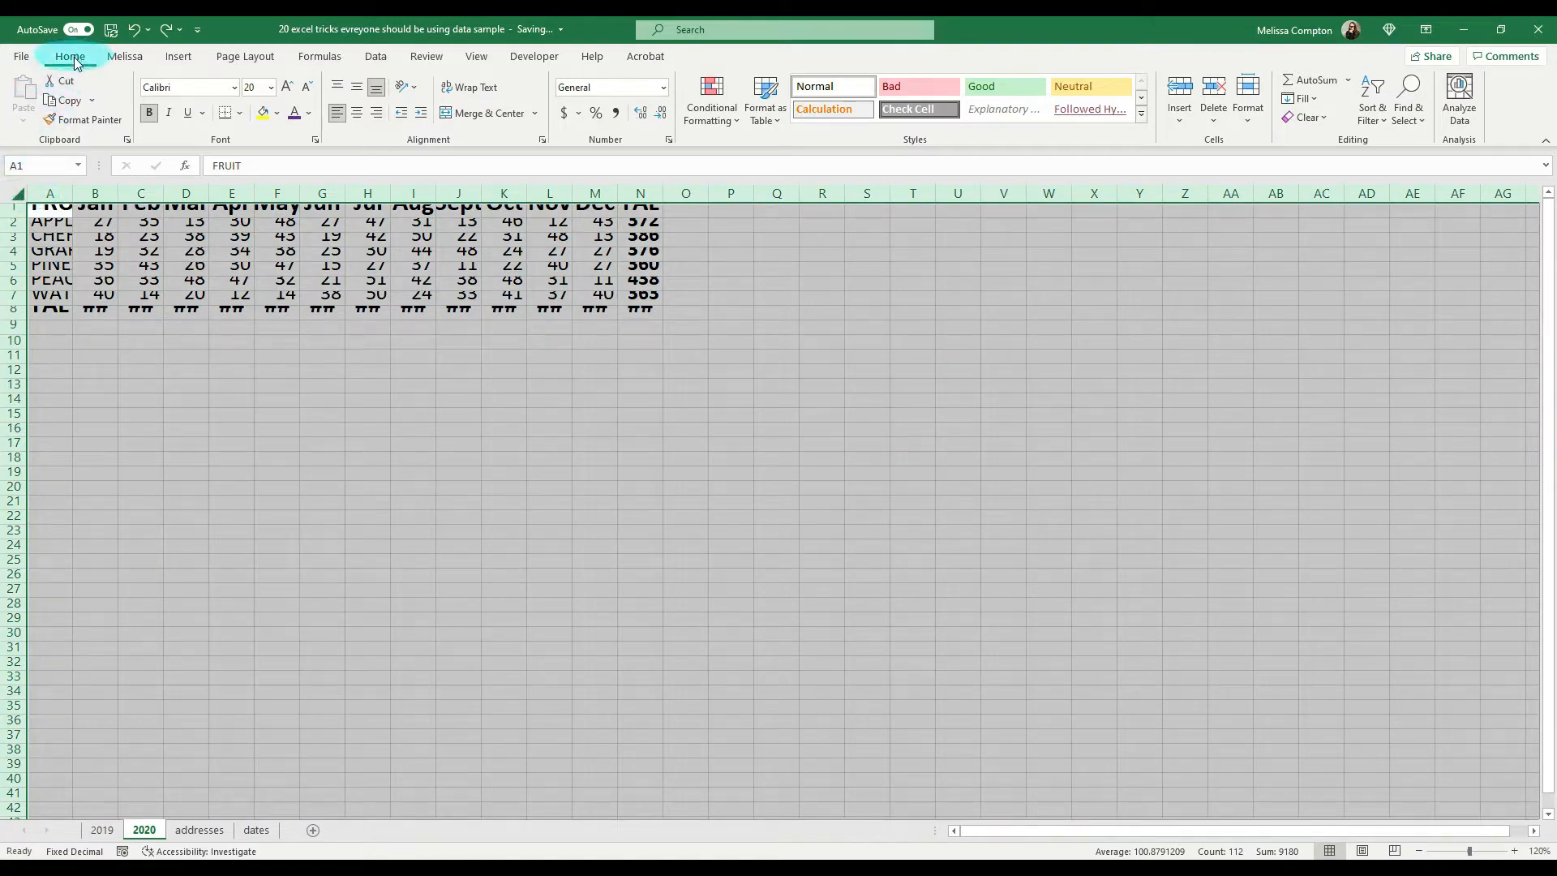
click(1248, 120)
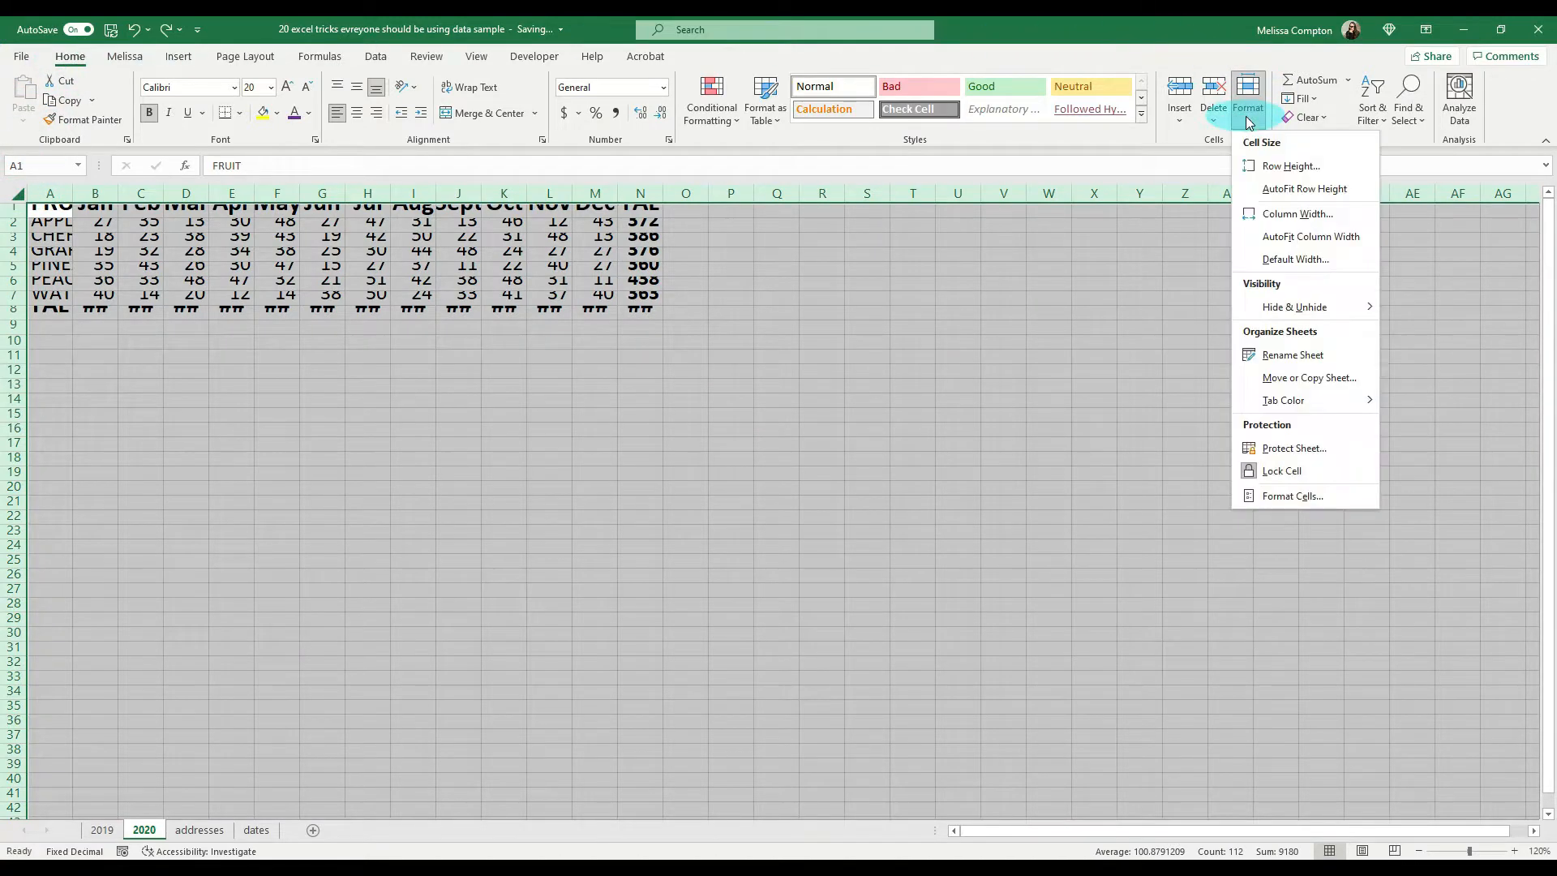
click(1282, 191)
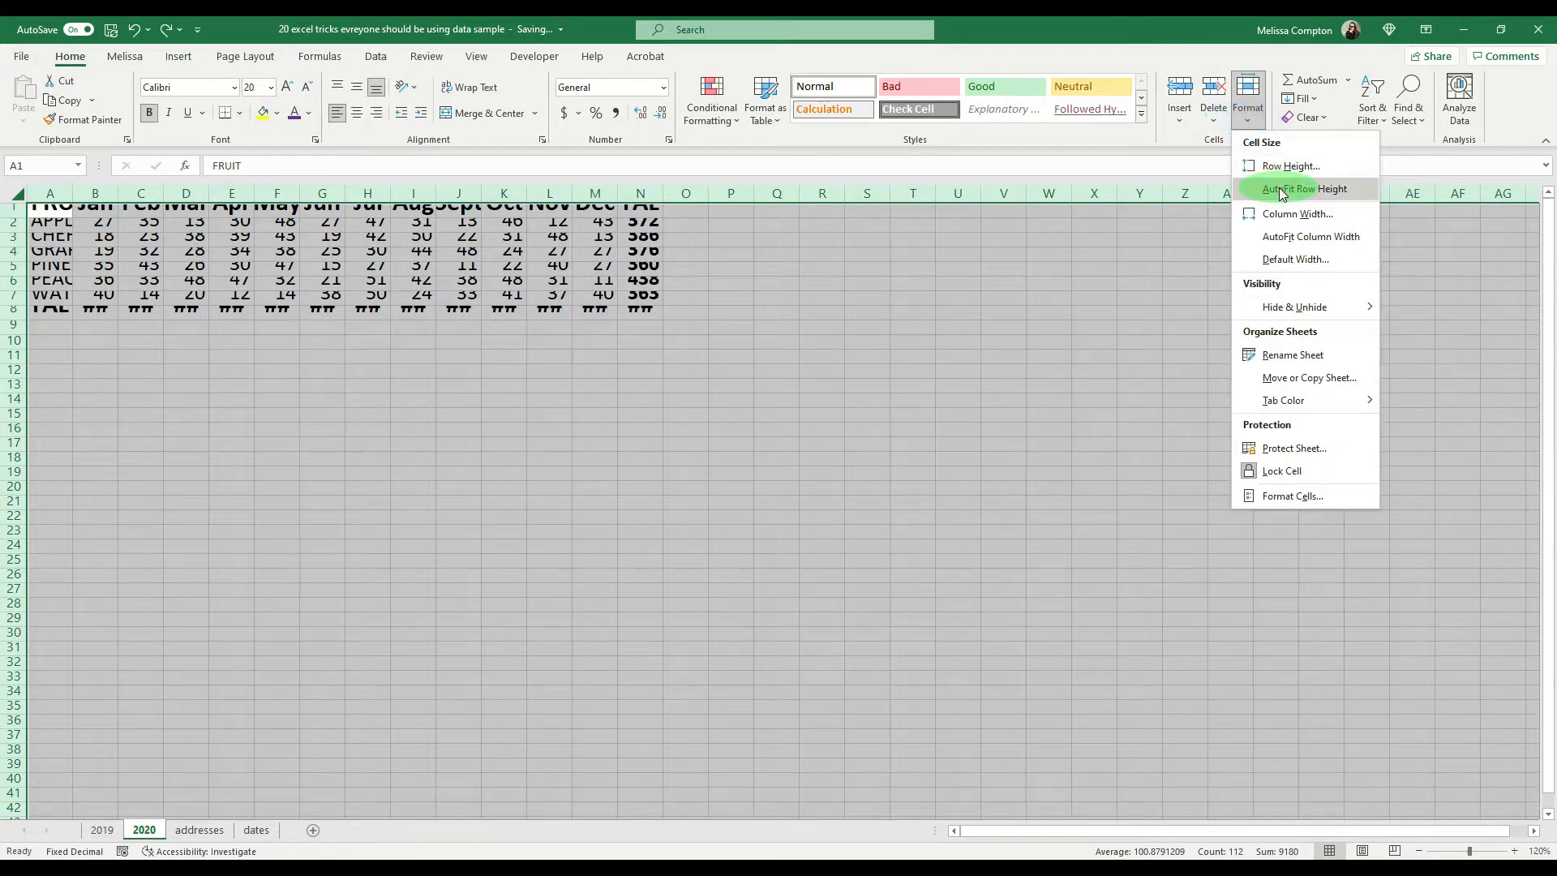
click(1248, 113)
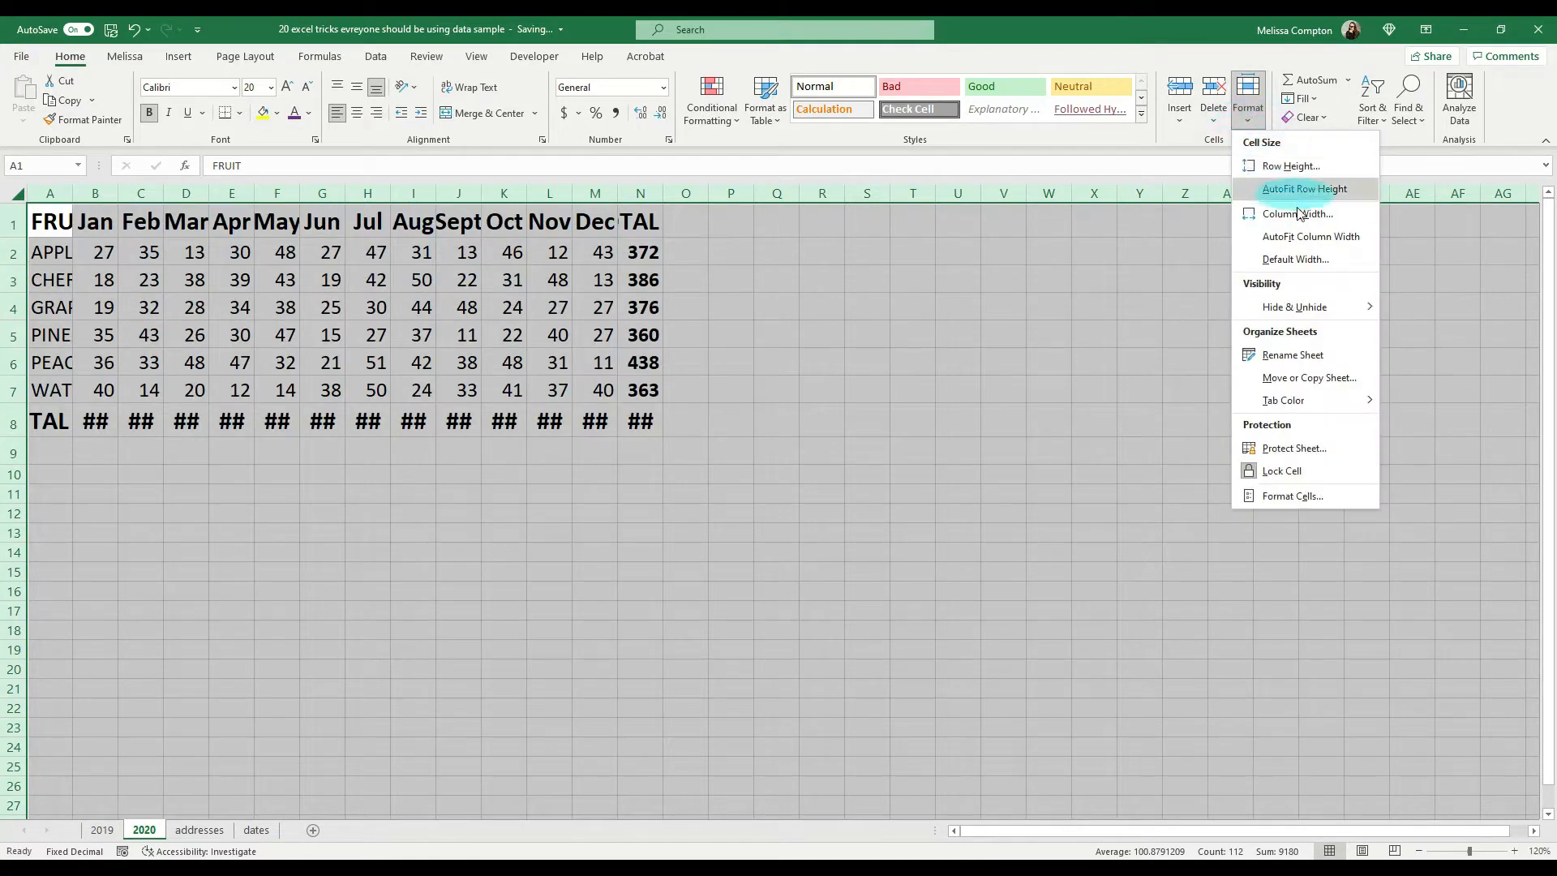
click(1305, 238)
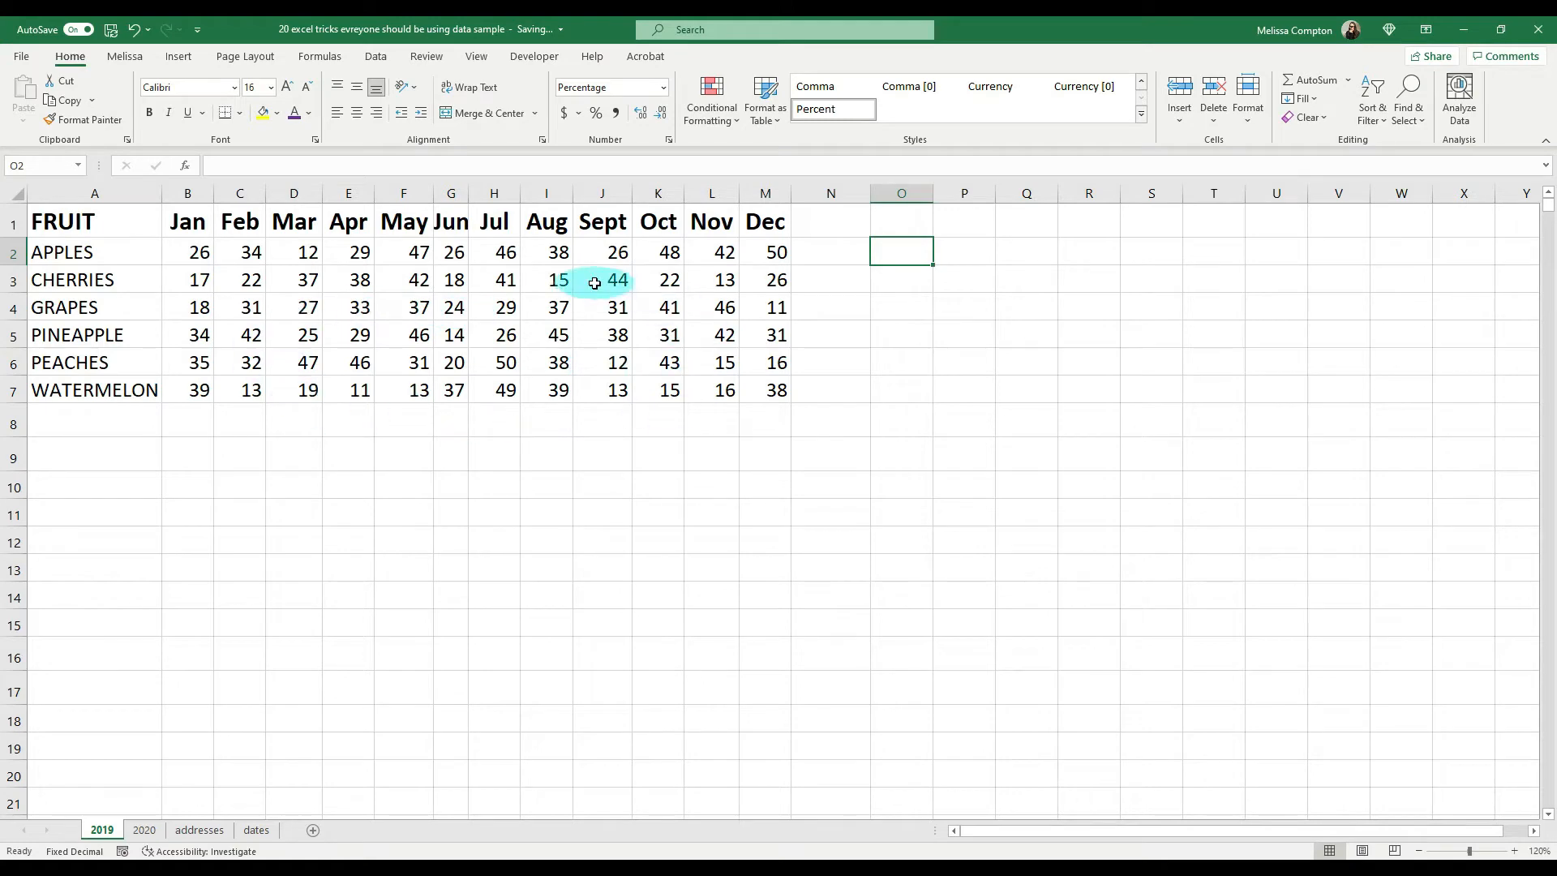
Step: Try applying the percent format directly to the December apples value in cell M2
click(768, 255)
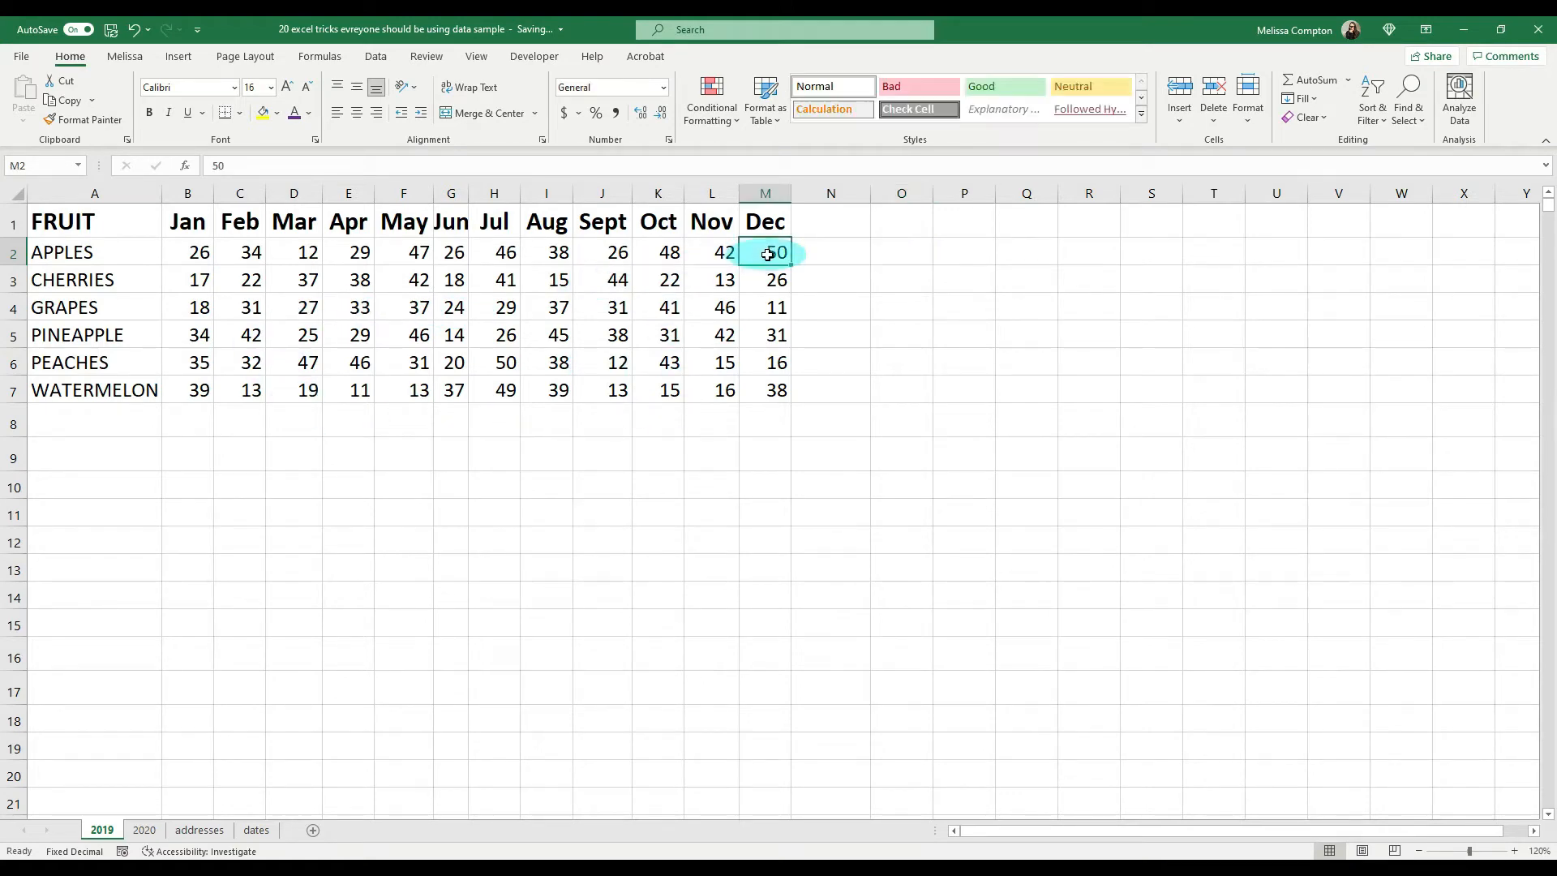
click(596, 114)
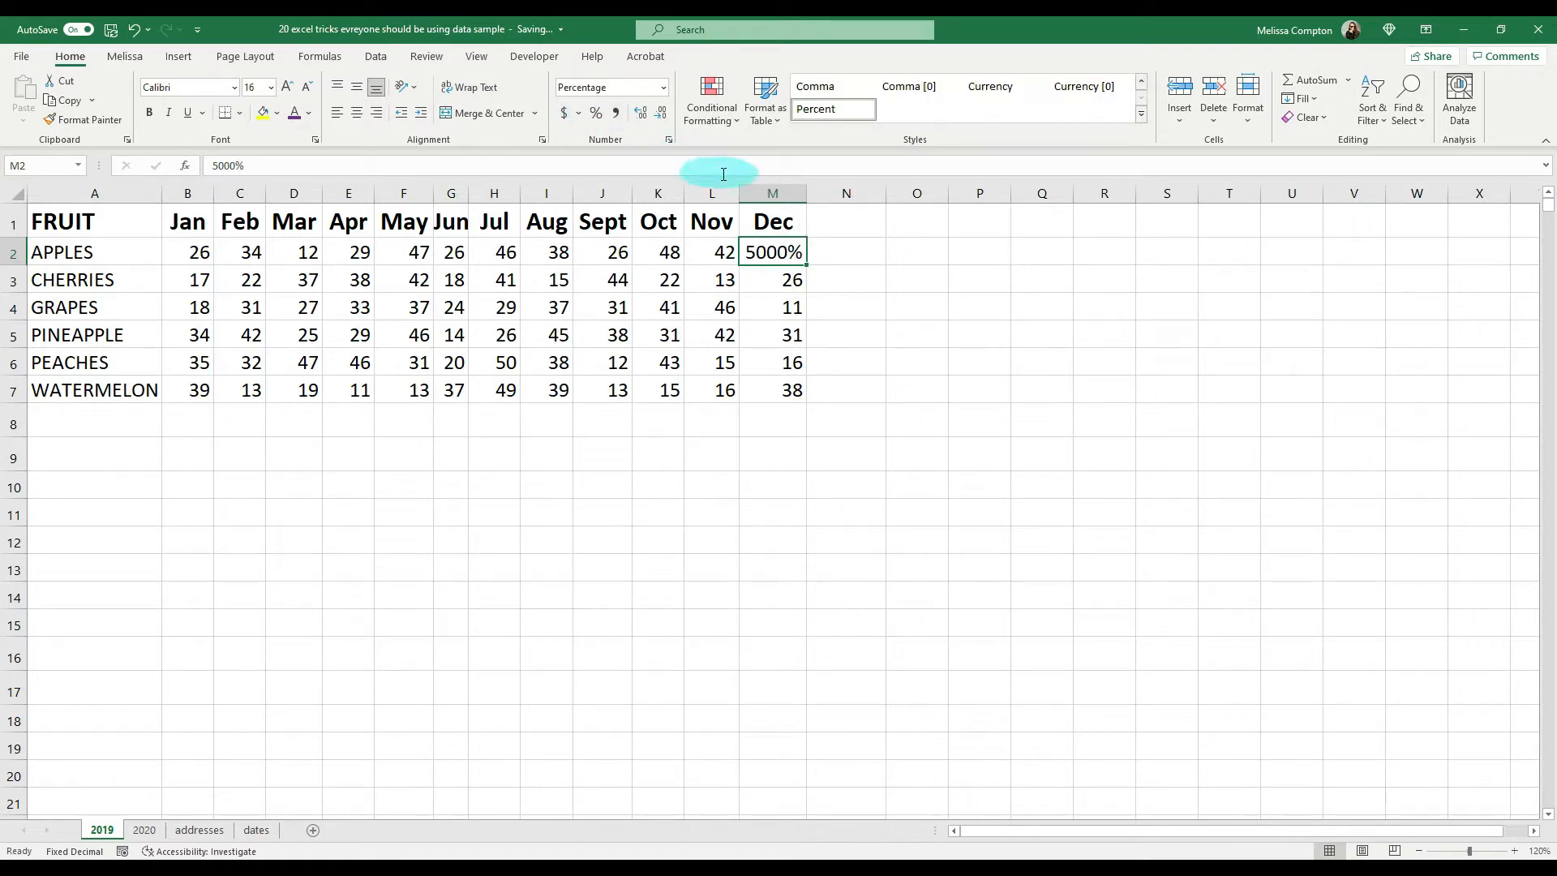
click(768, 253)
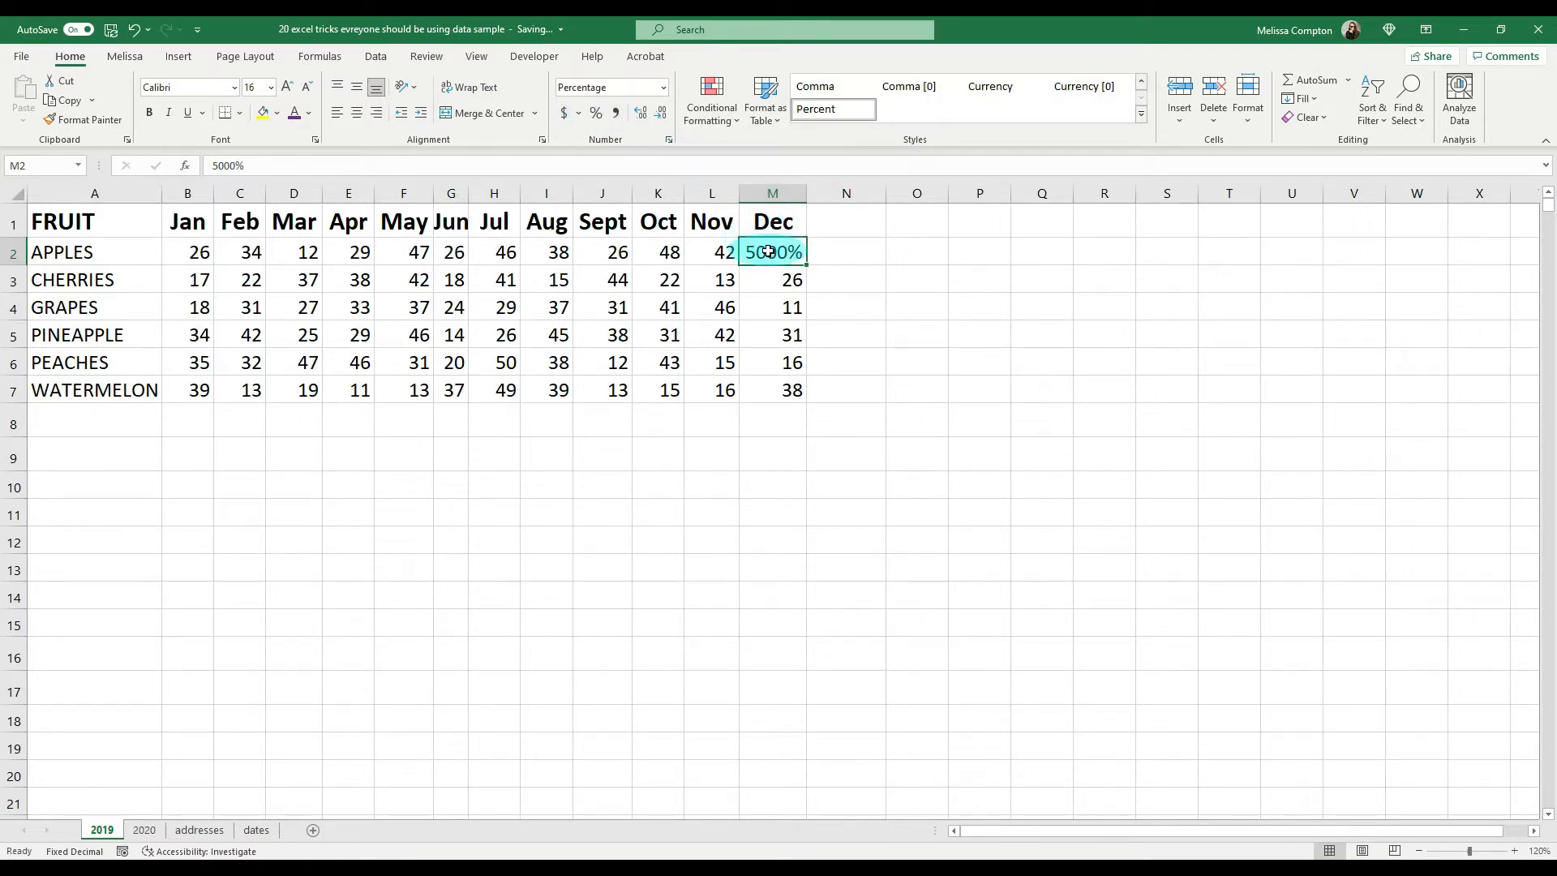
key(ctrl+z)
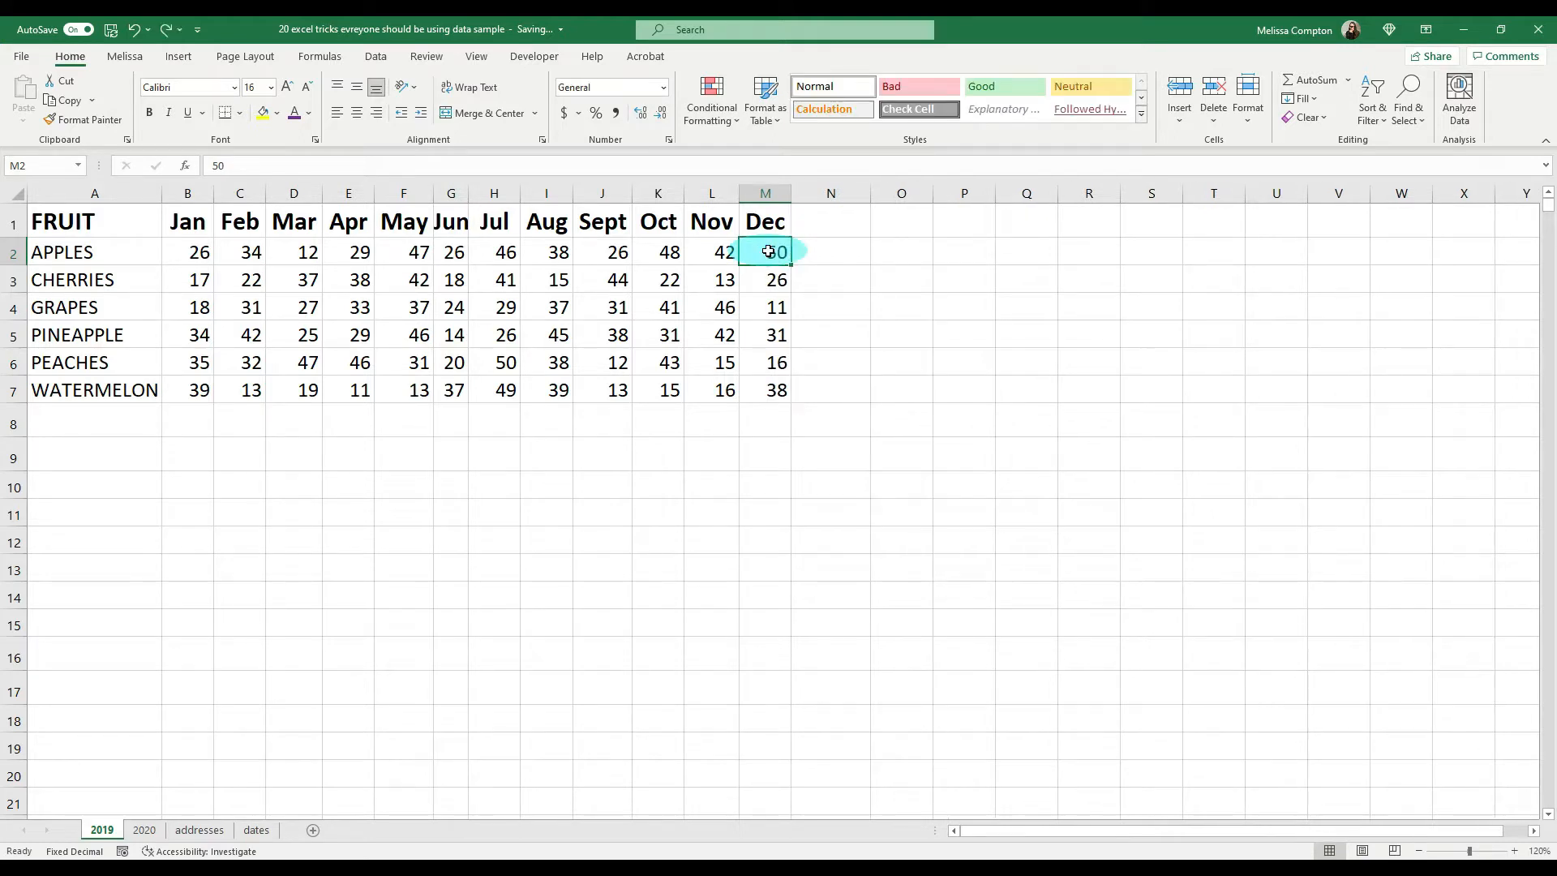
Step: Enter 1% in the empty cell O2 and copy that cell
click(895, 254)
text(1)
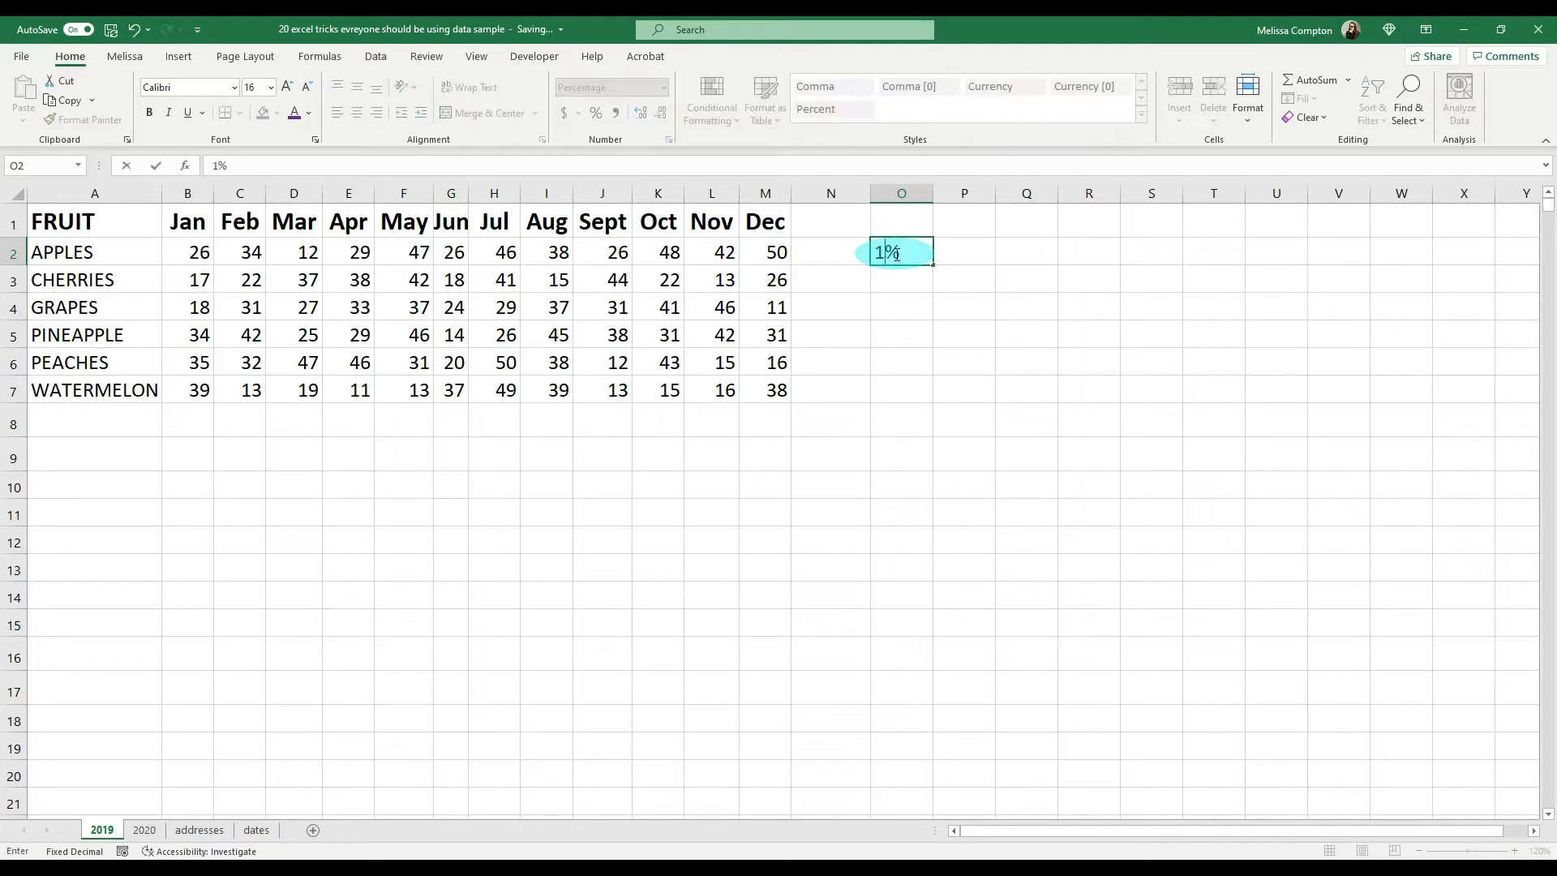
key(Return)
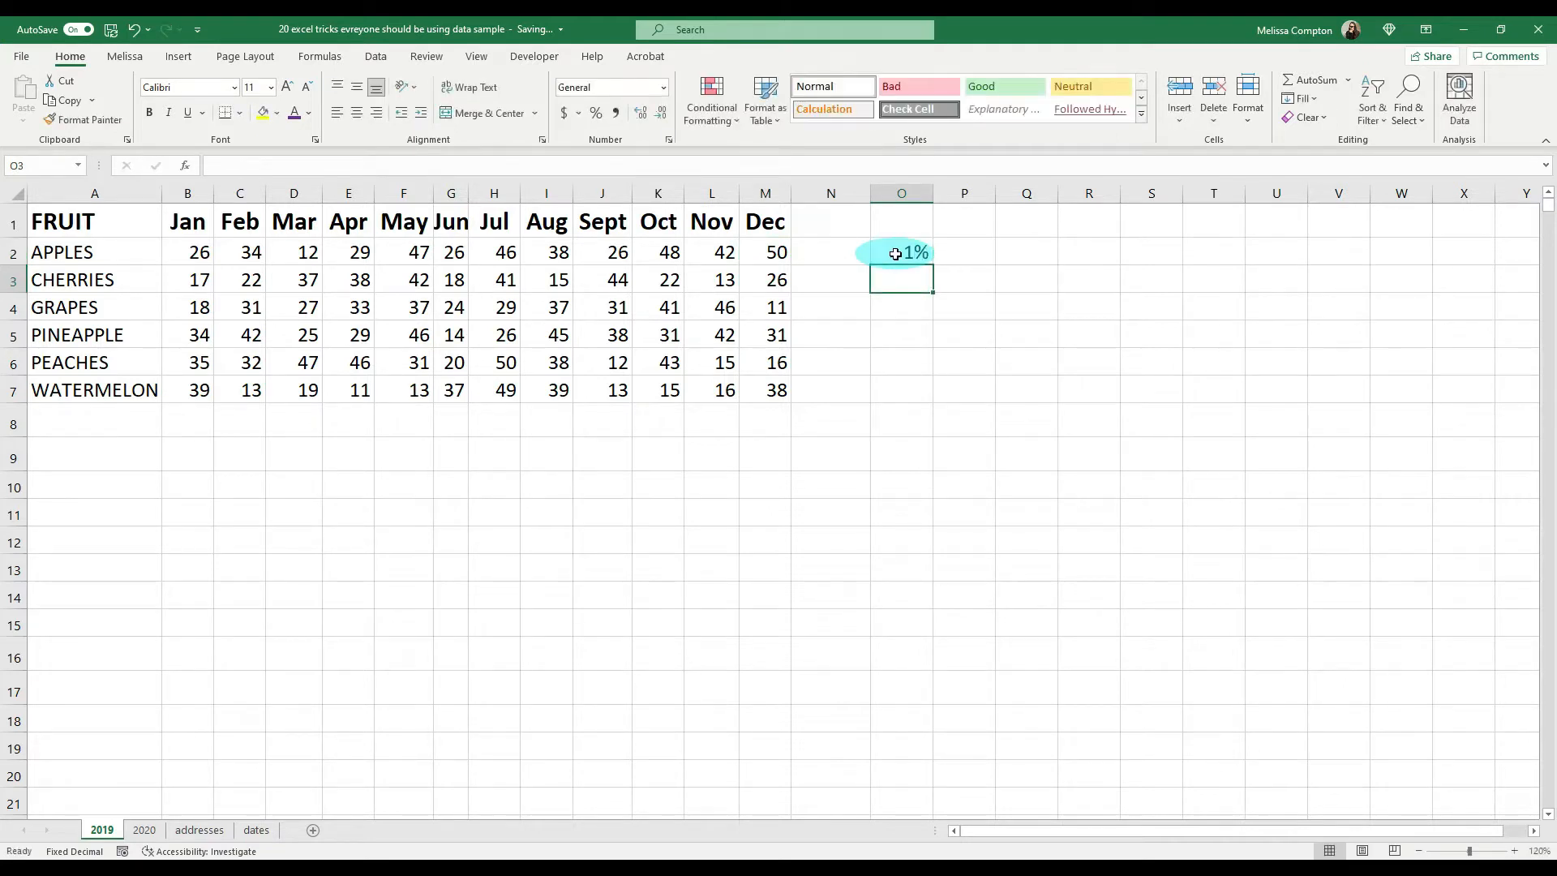
click(896, 254)
right_click(895, 254)
click(939, 284)
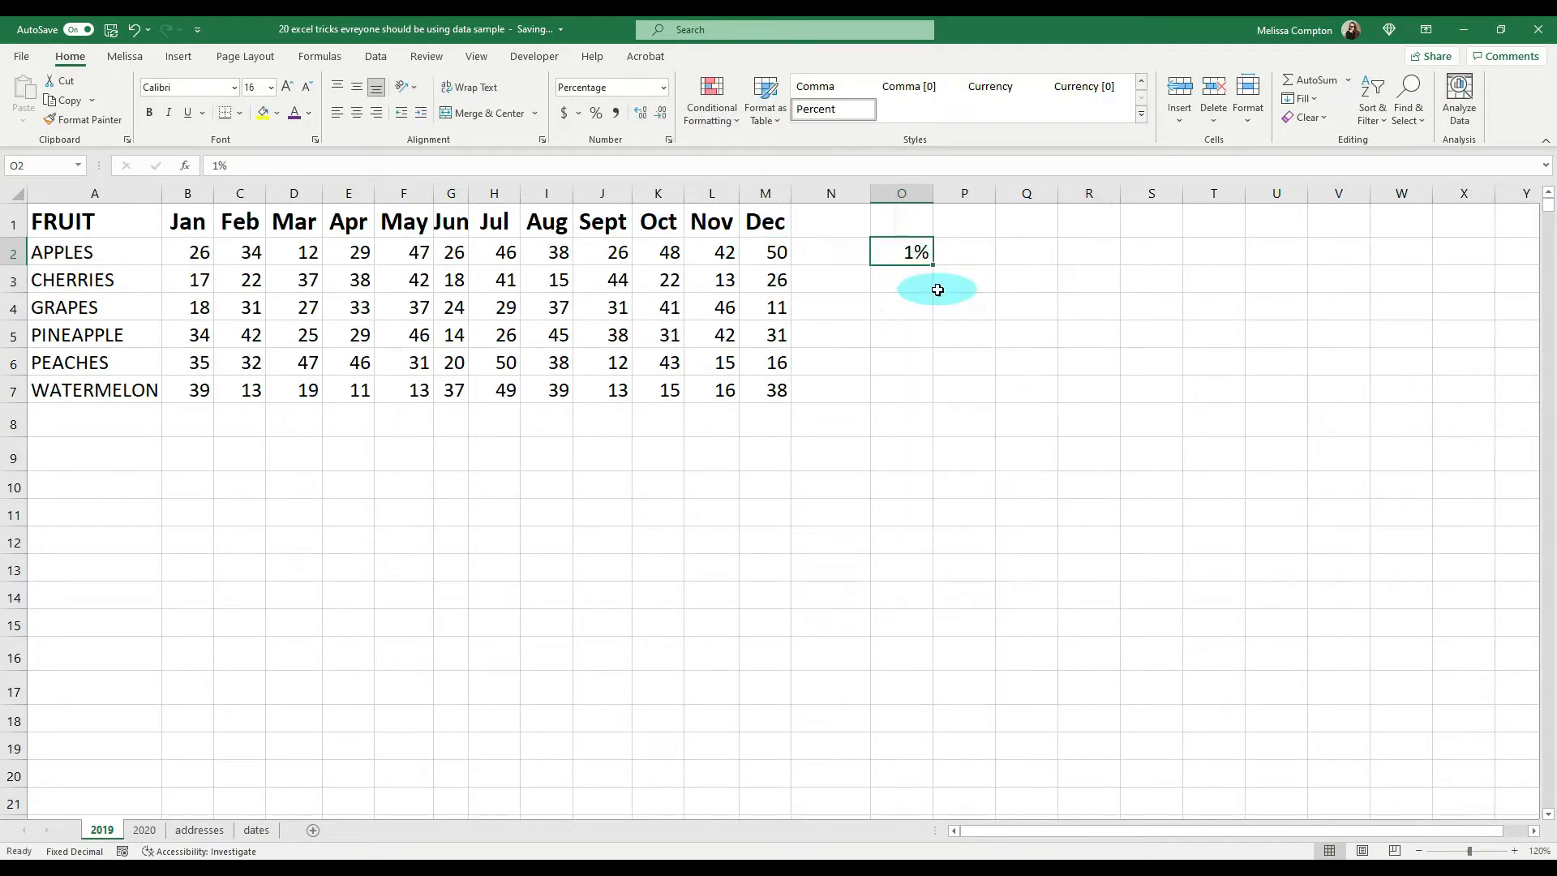
Step: Paste the copied 1% onto the monthly fruit values in B2:M7 using Paste Special with the Multiply operation
drag(194, 252, 763, 389)
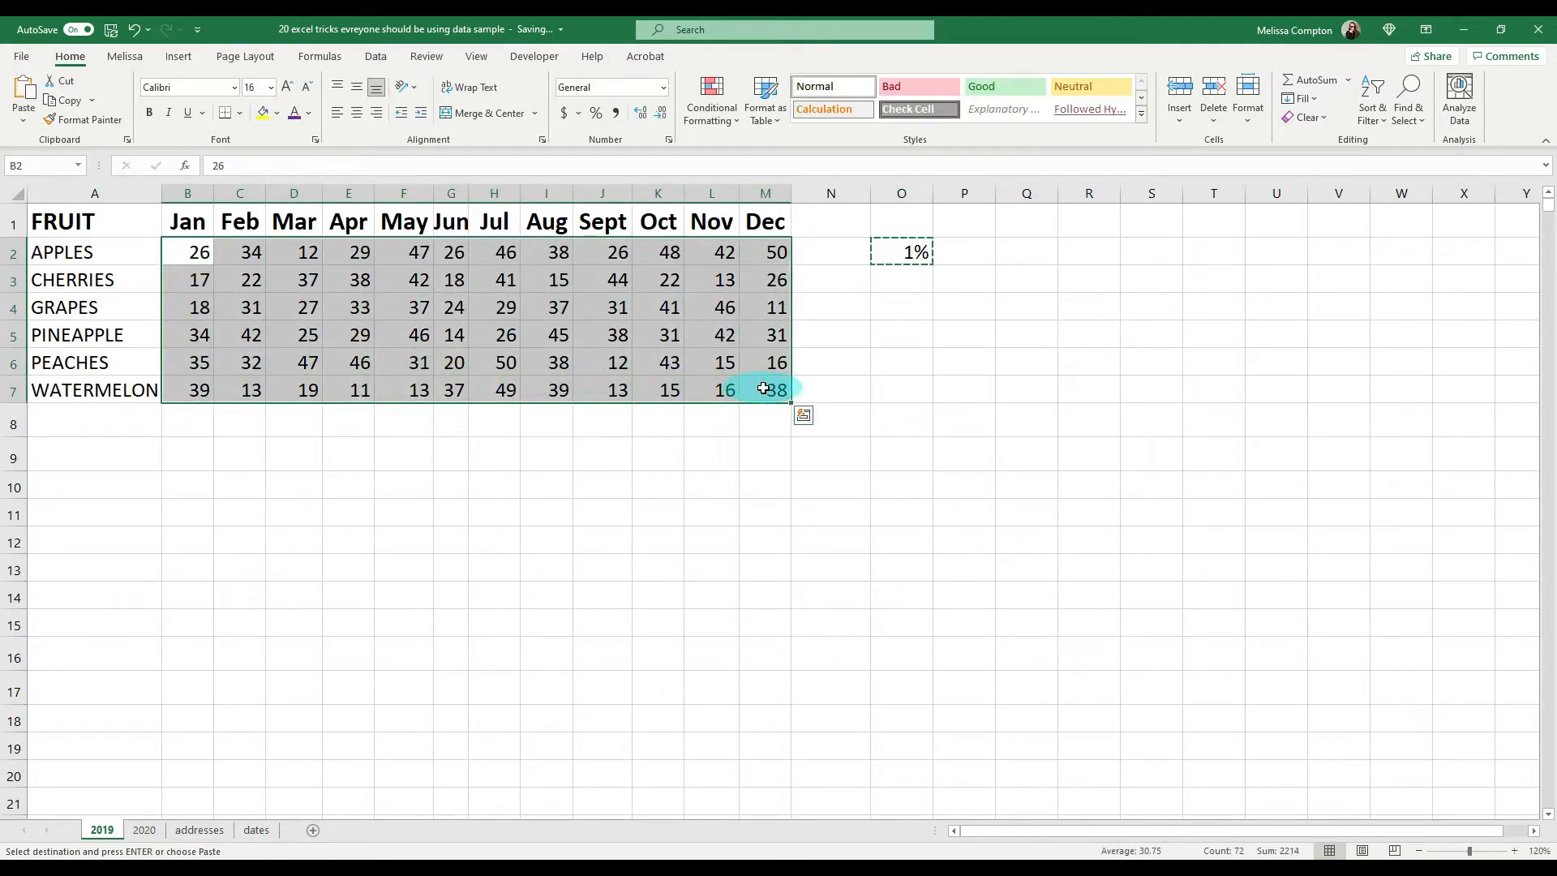
key(ctrl+alt+v)
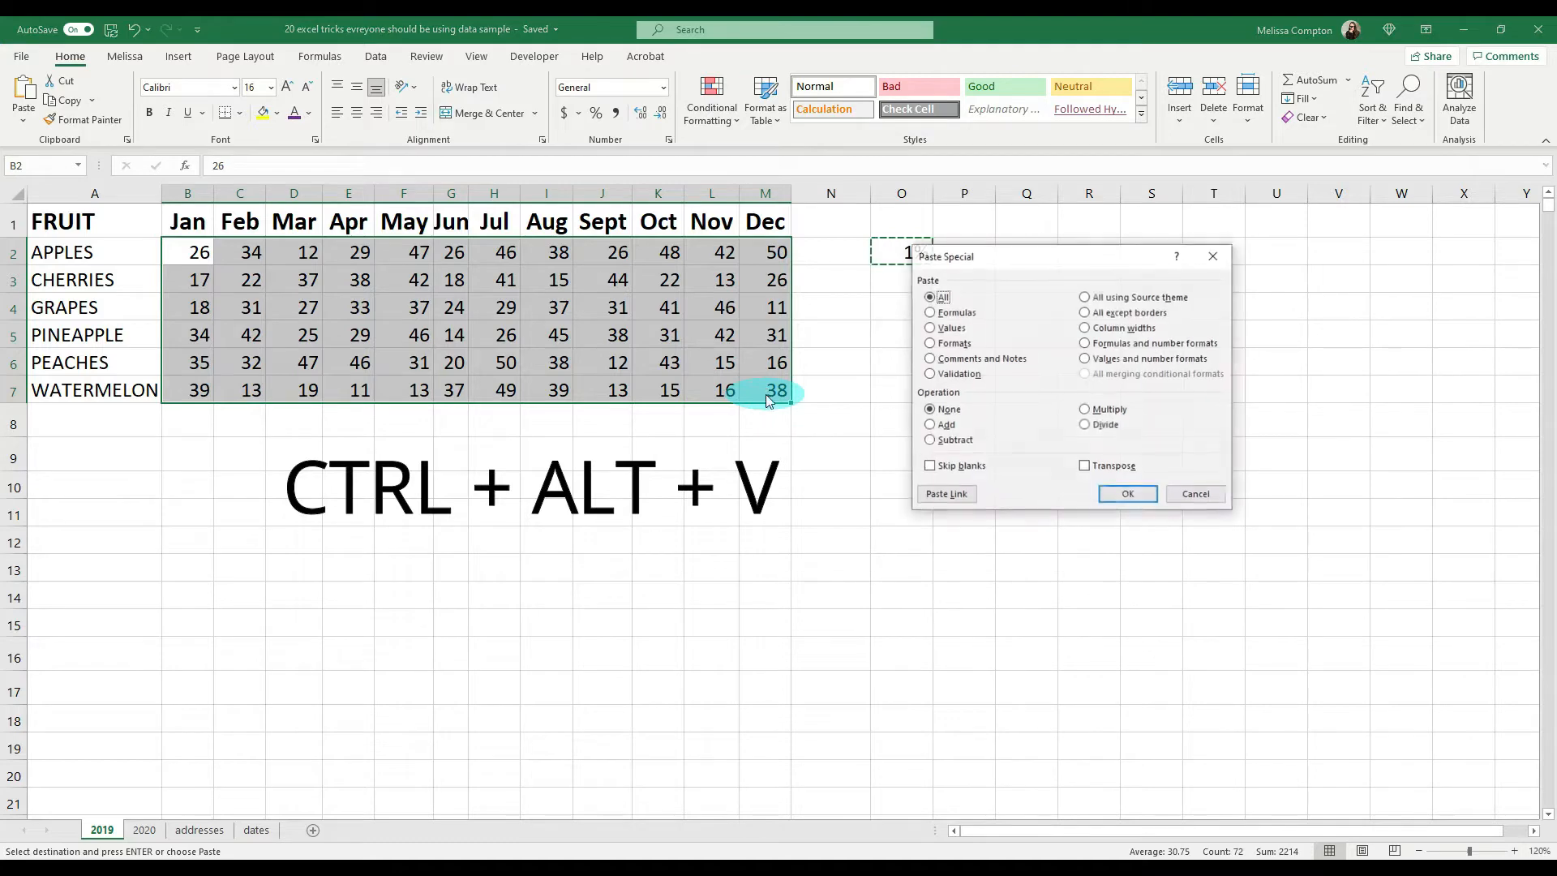
click(1086, 409)
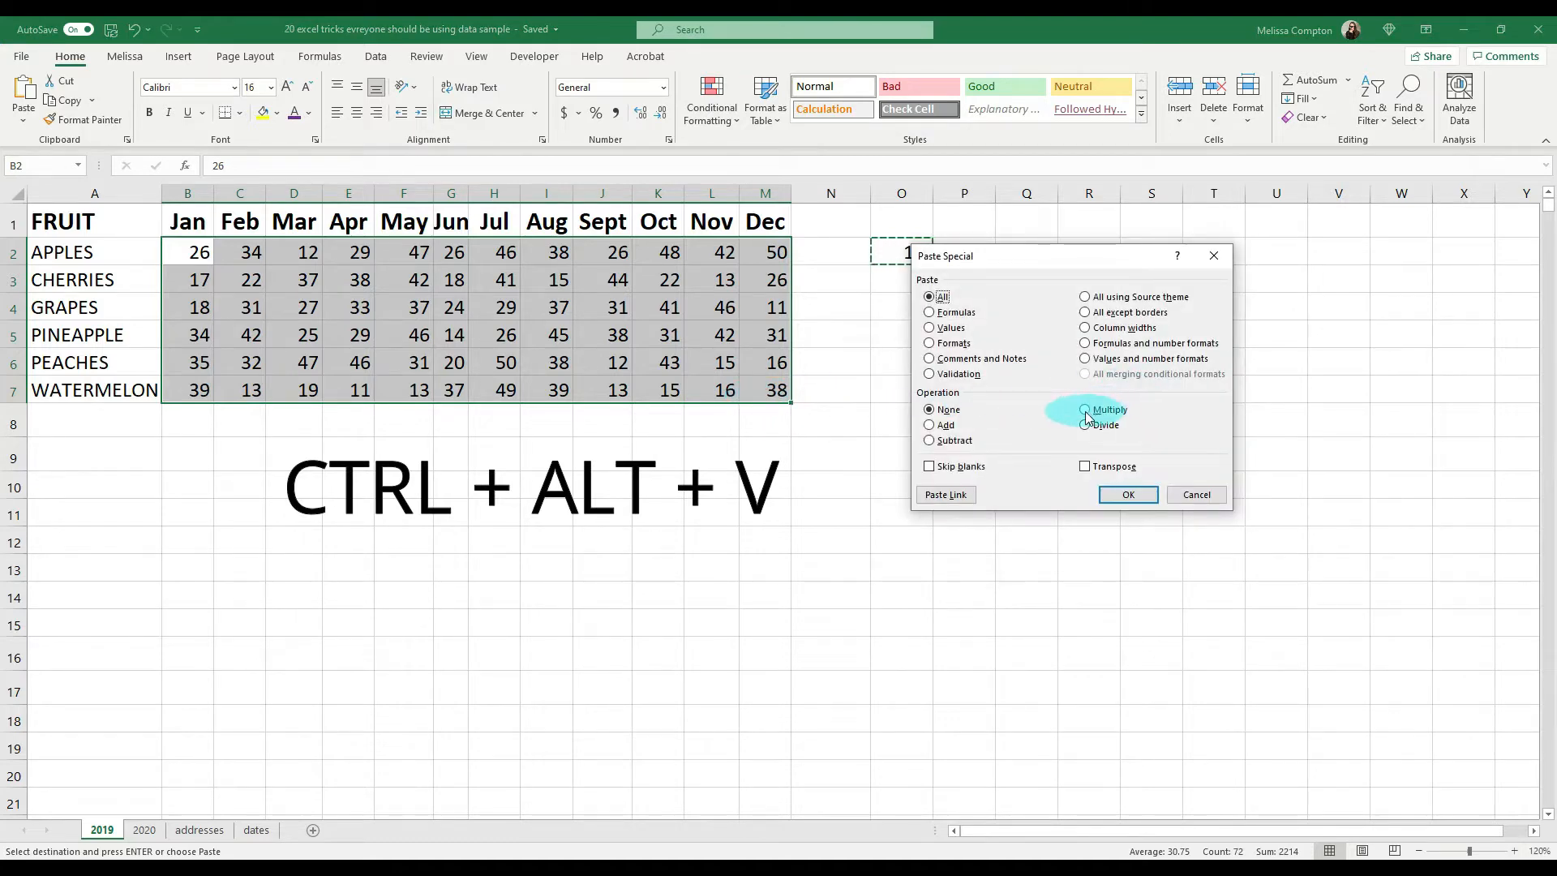
click(1128, 495)
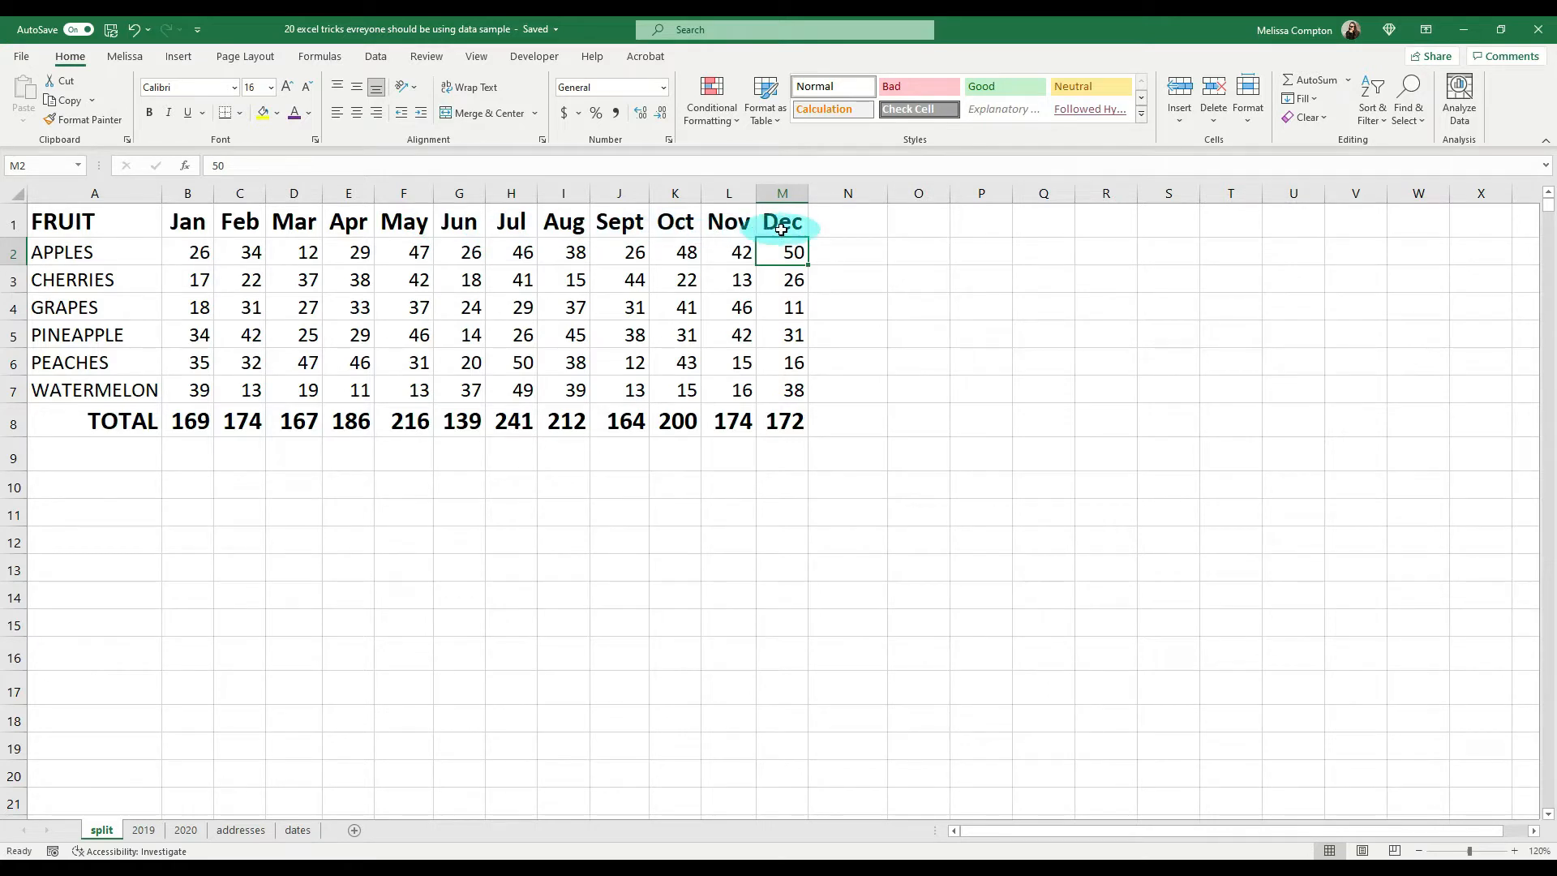
Step: Split the worksheet window at cell H2, the July apples value
click(523, 252)
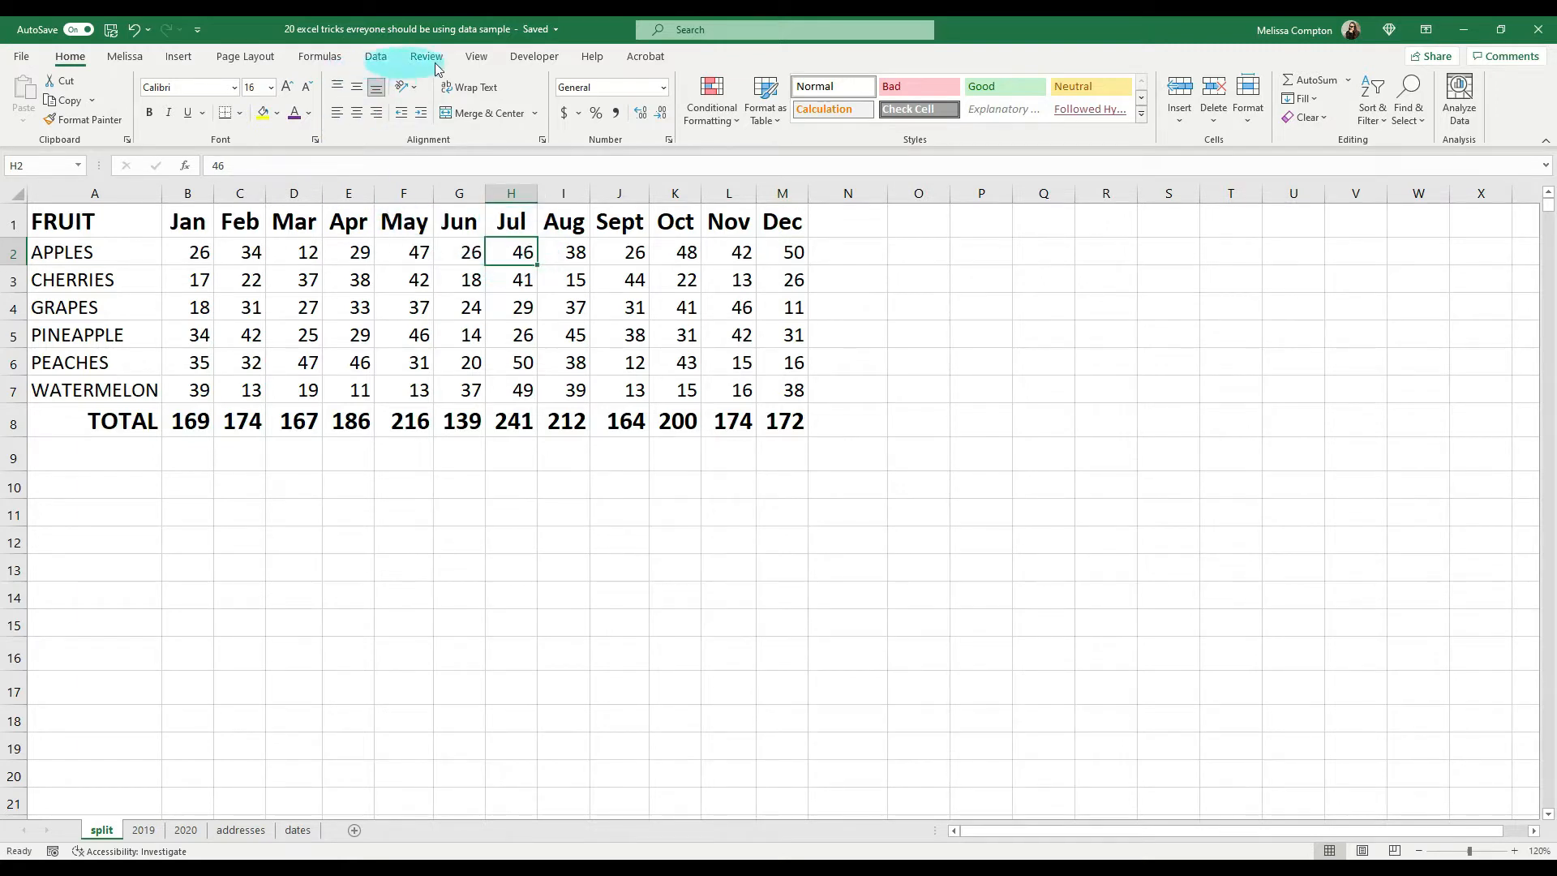
click(474, 58)
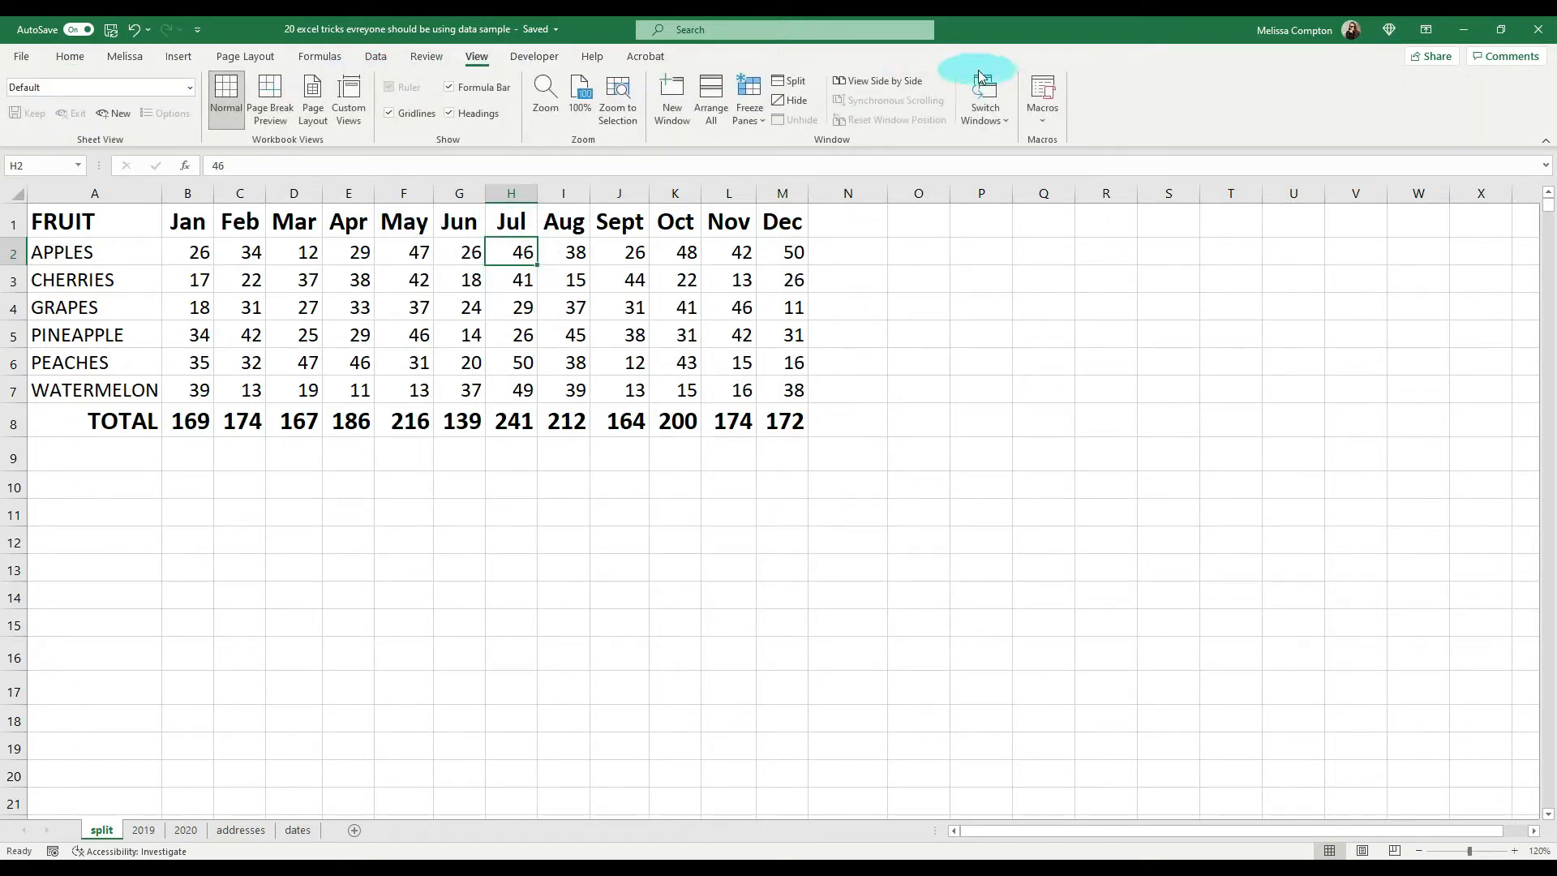
click(788, 82)
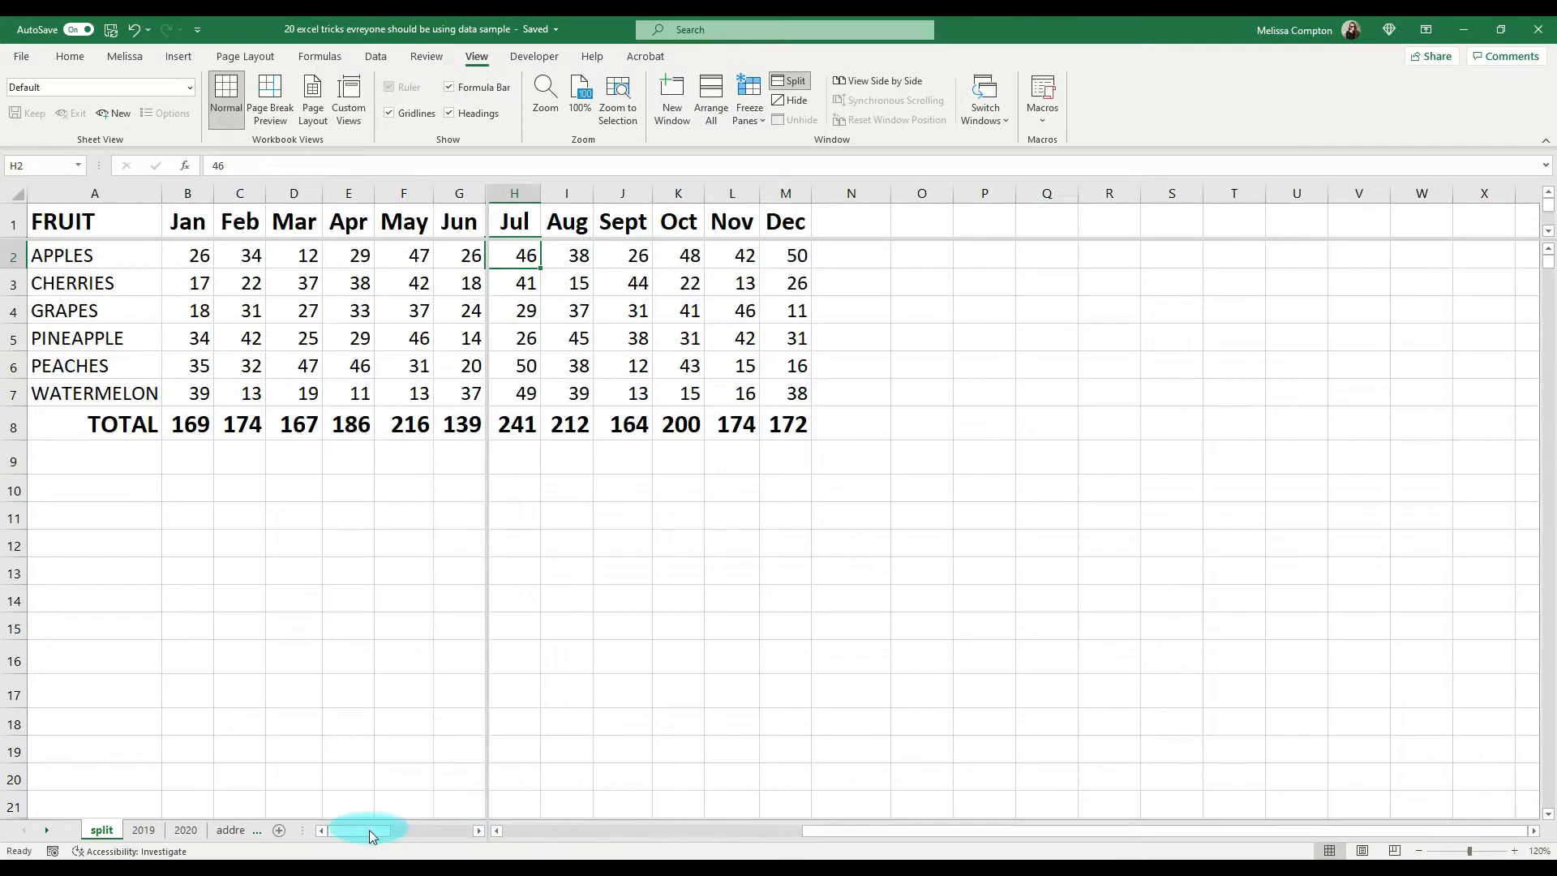
Step: Set the December apples value in cell M2 of the split sheet to 75
drag(372, 829, 430, 835)
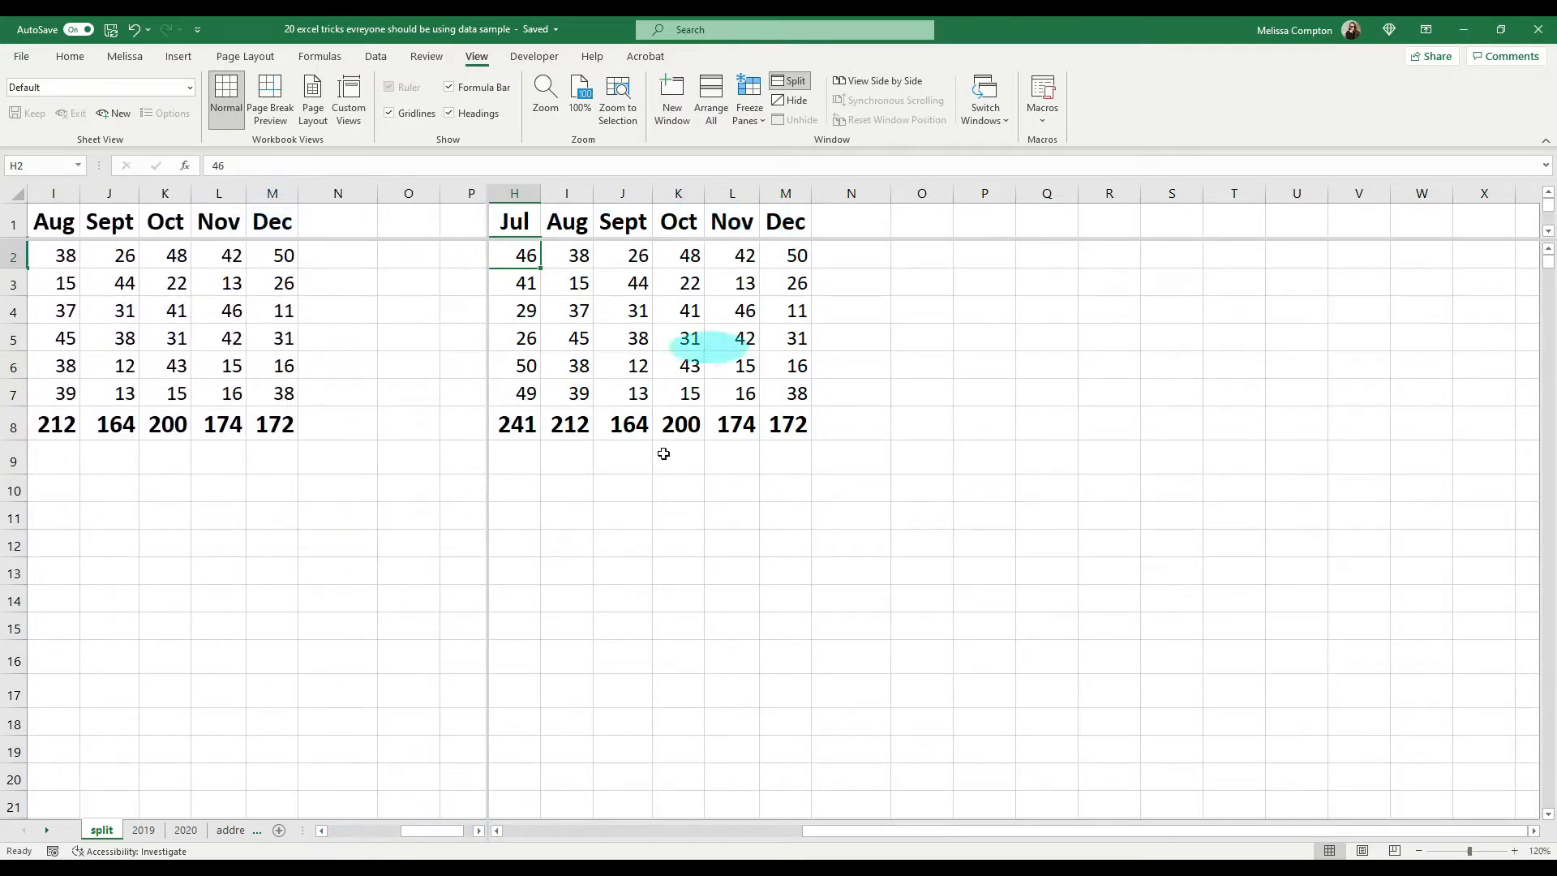
drag(421, 837, 339, 837)
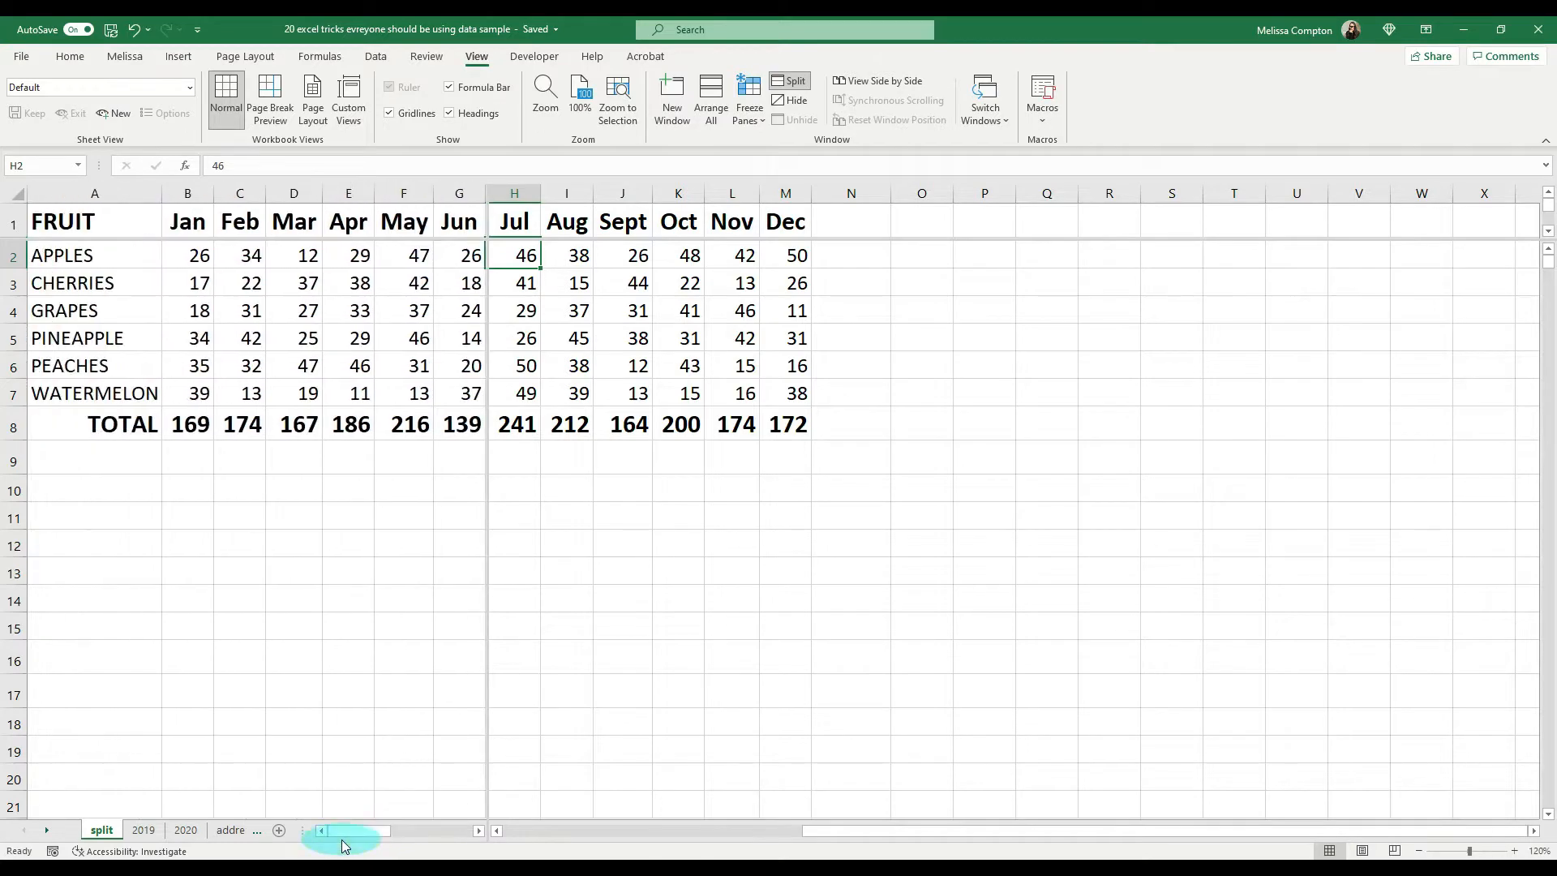
drag(868, 832, 567, 836)
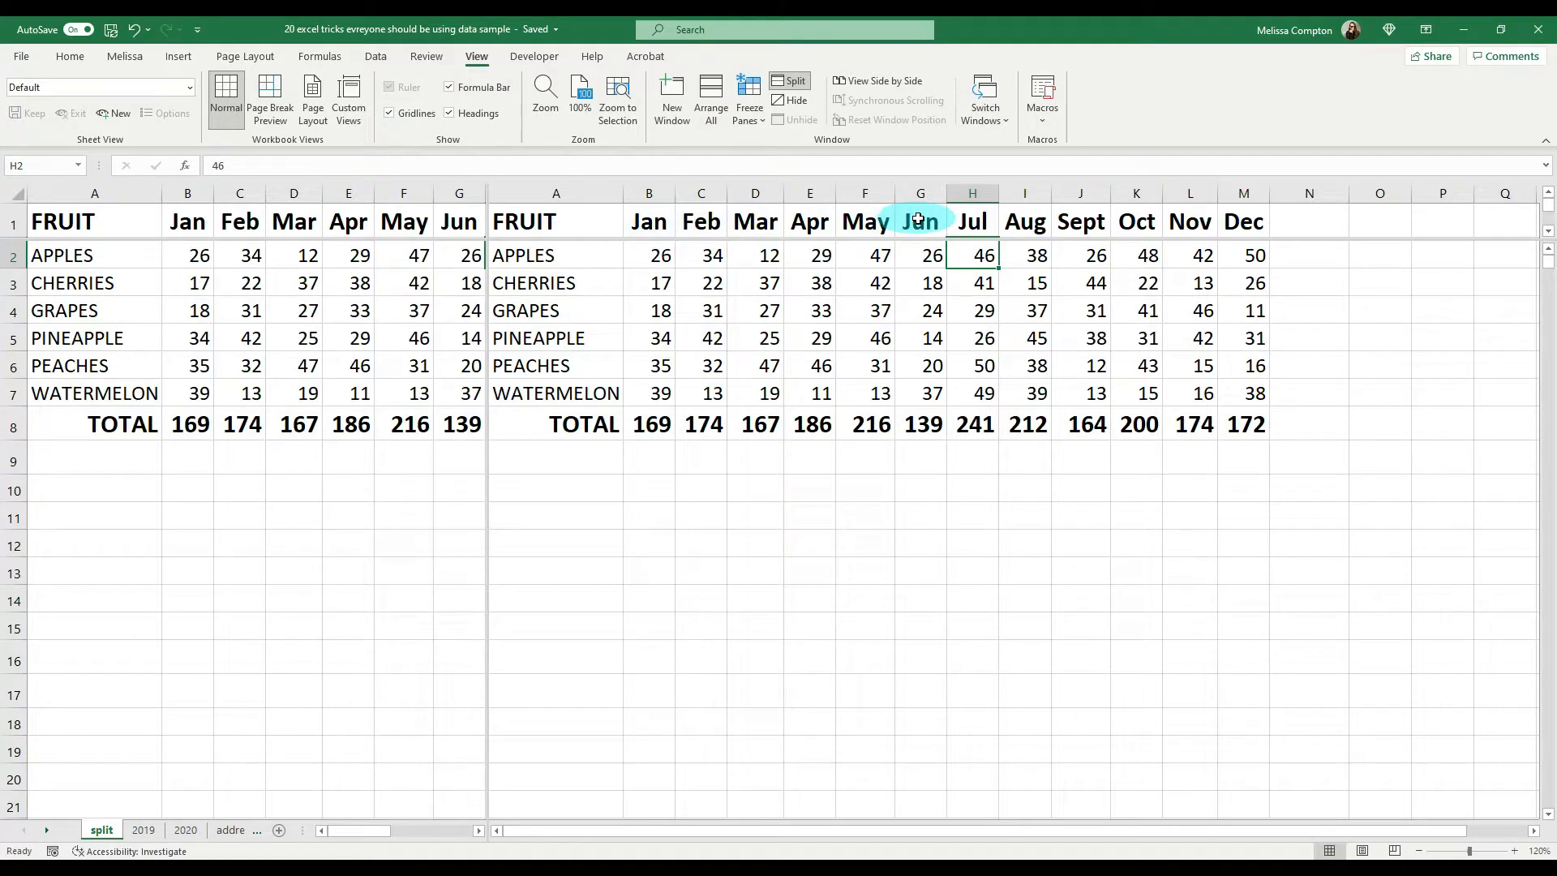
drag(783, 831, 843, 831)
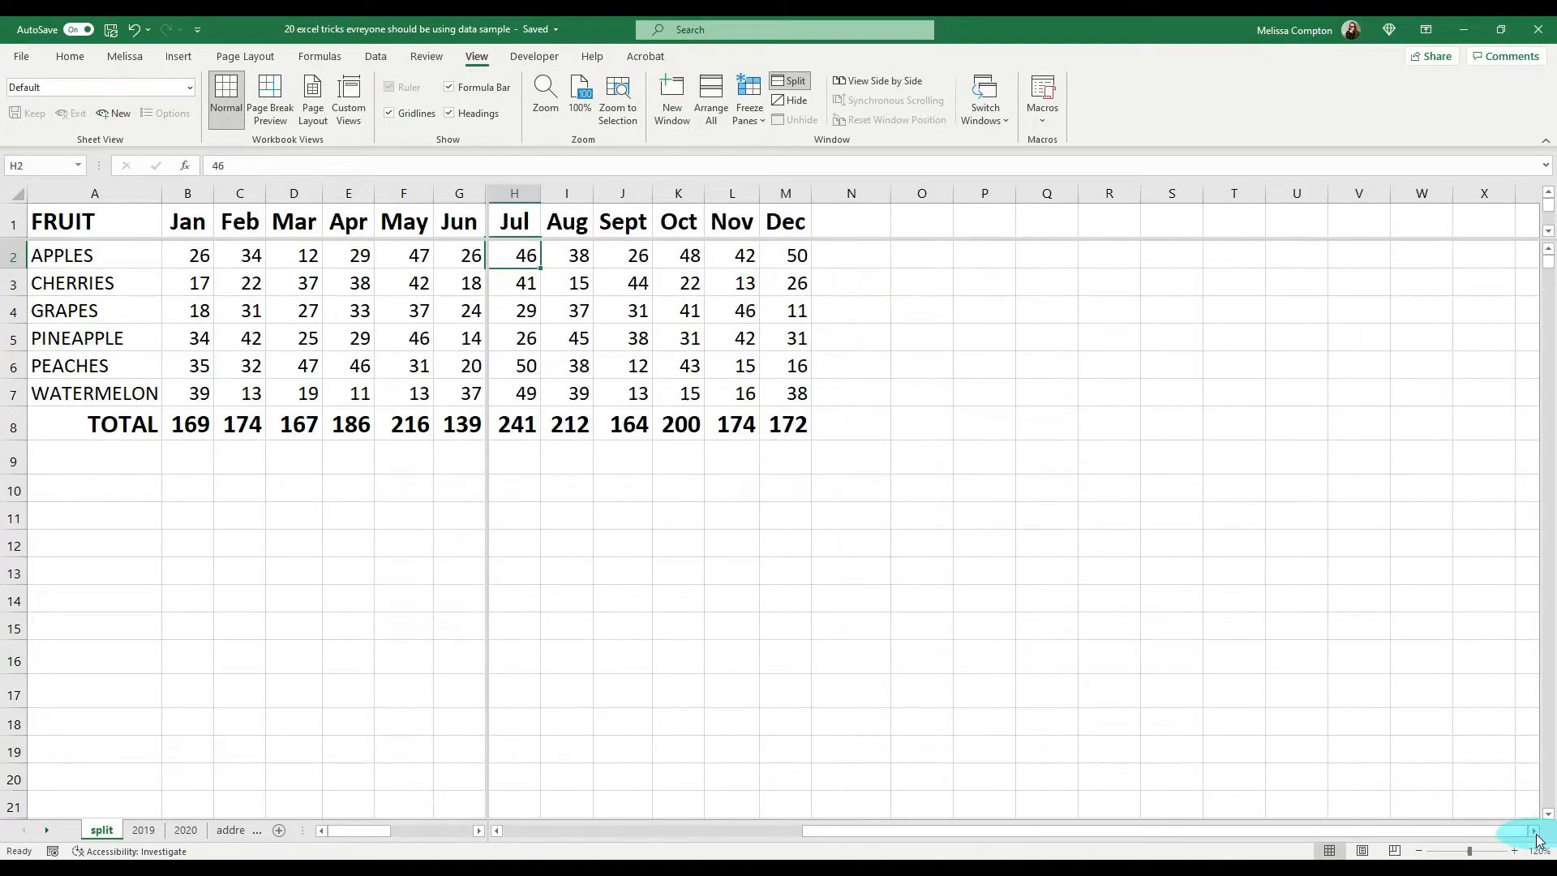
click(791, 257)
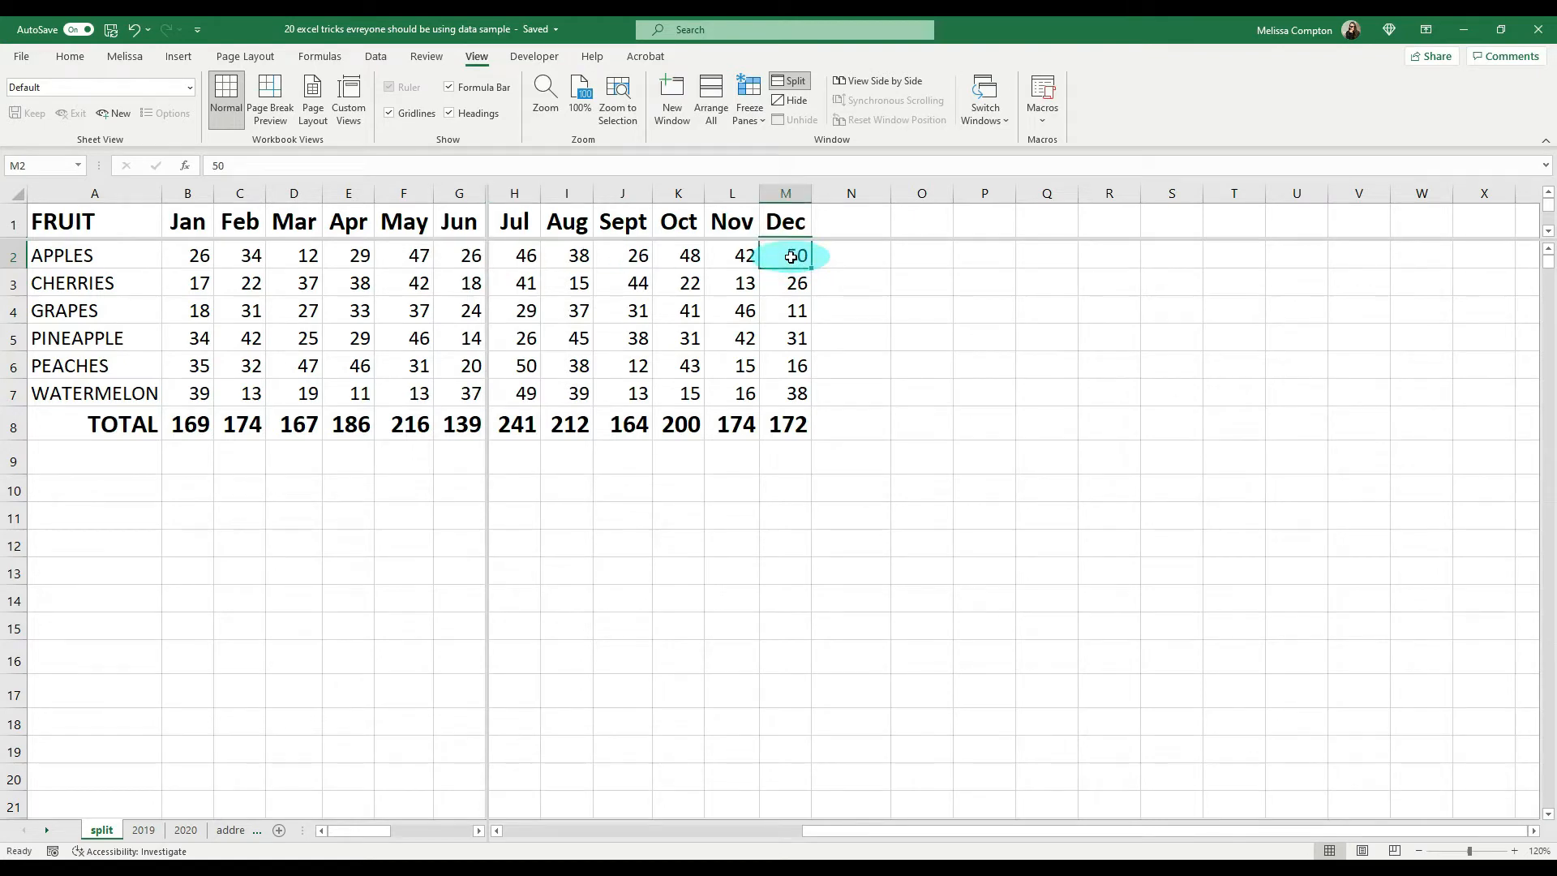
text(75)
key(Return)
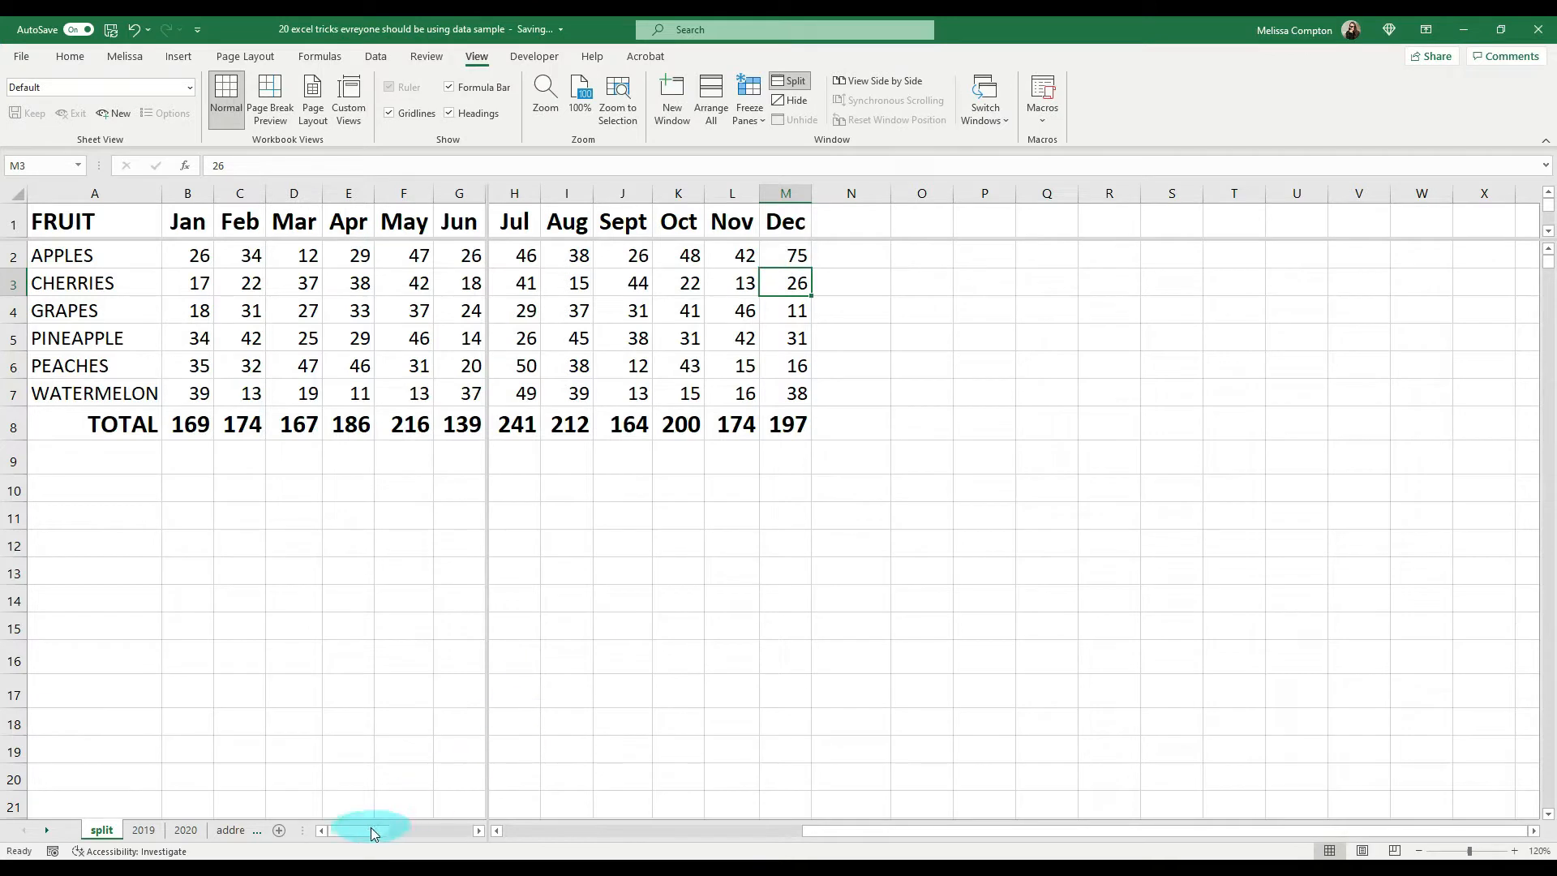
Step: Check the December apples value in the other pane and remove the worksheet split
drag(375, 833, 427, 815)
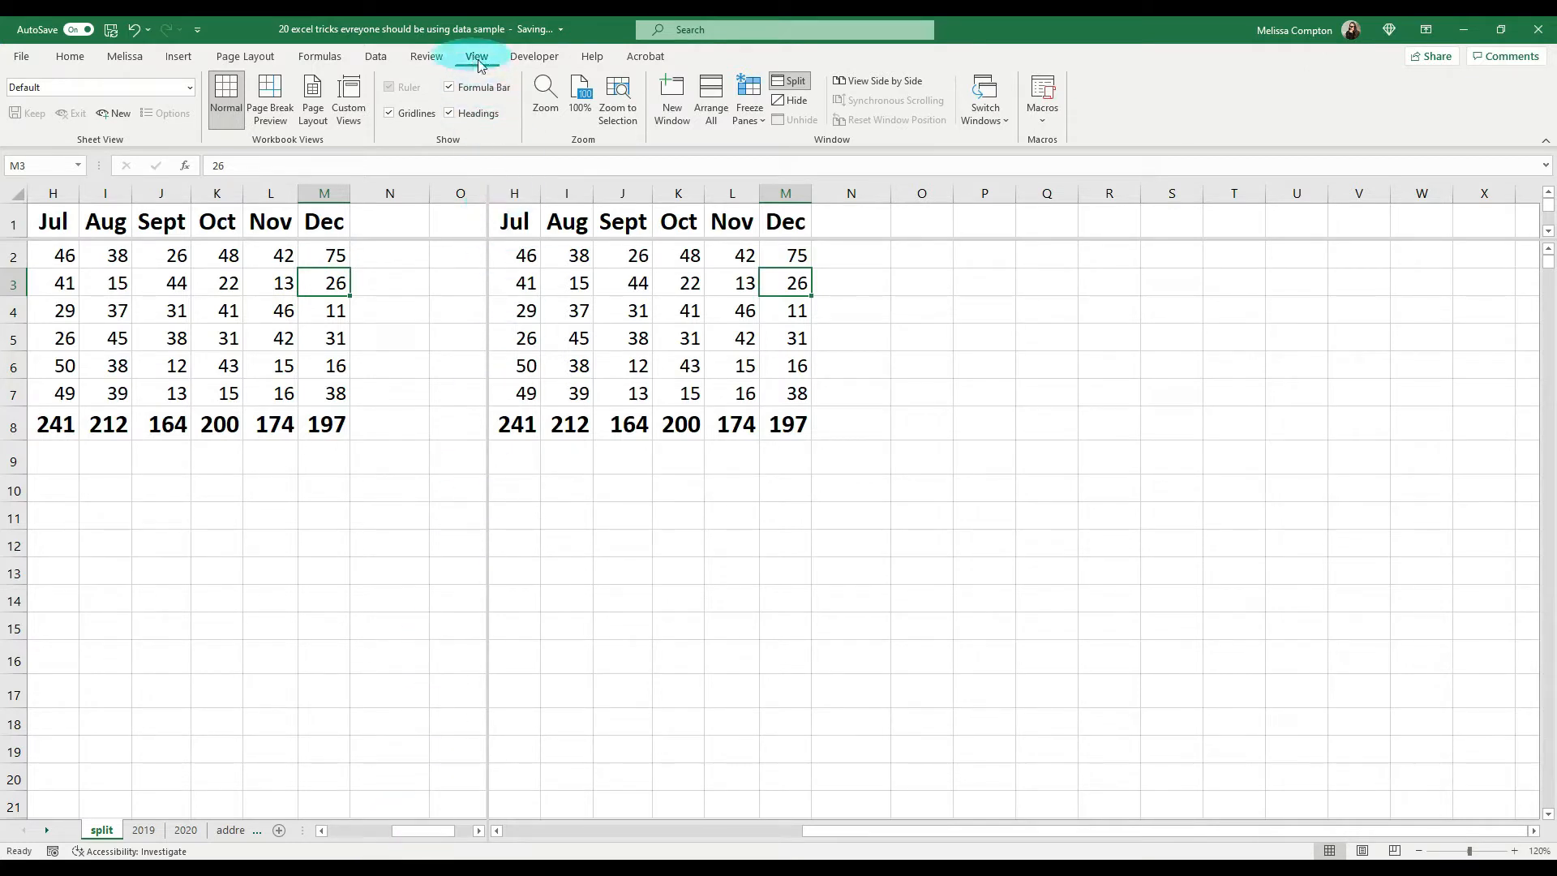
click(794, 83)
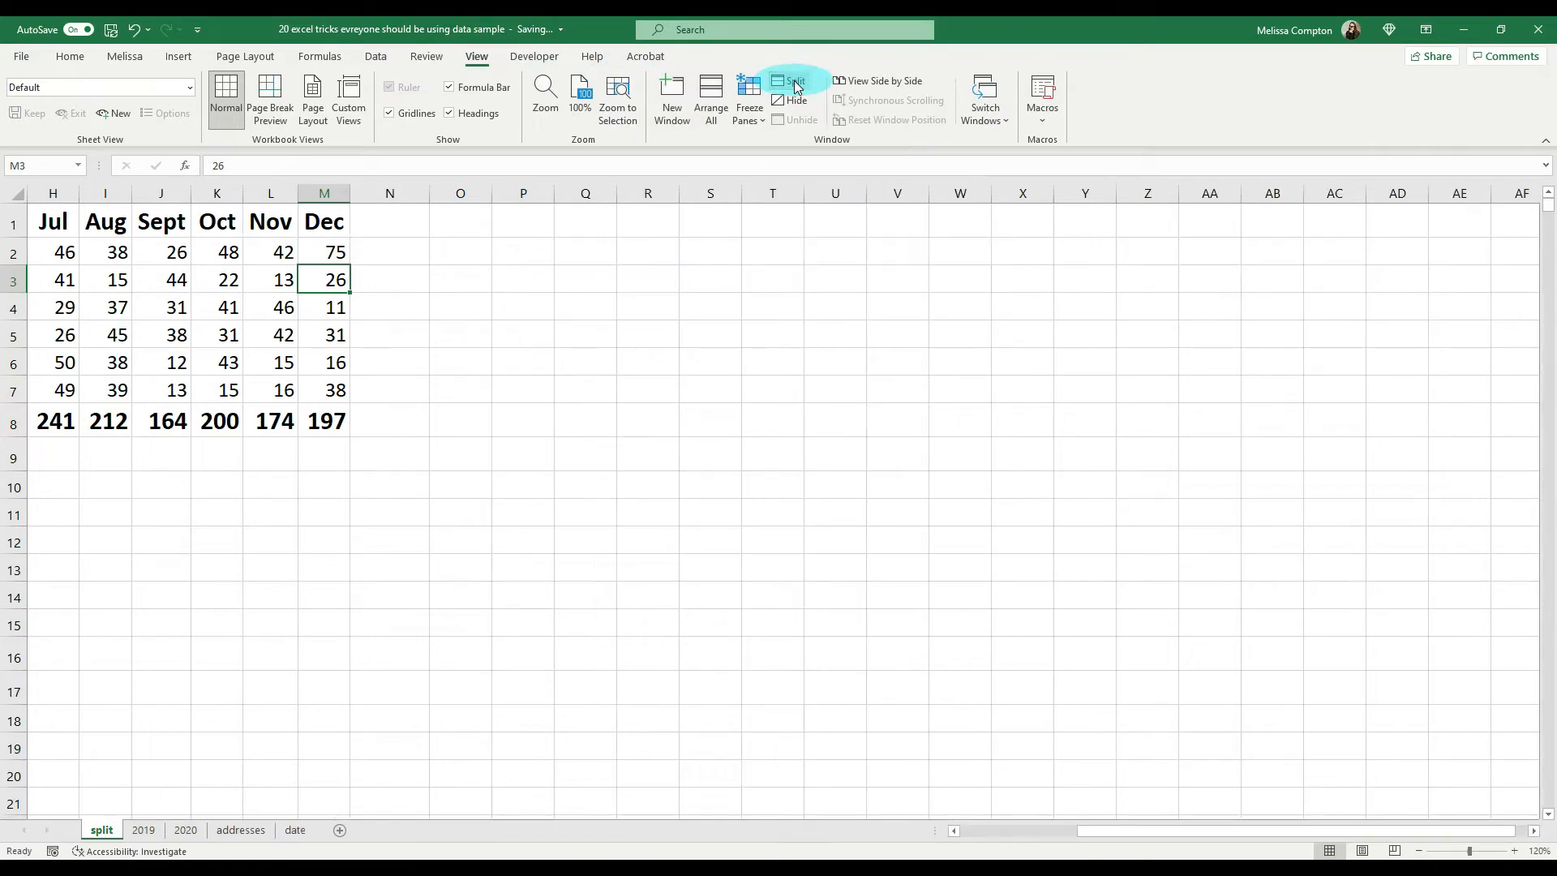
drag(1113, 827, 926, 832)
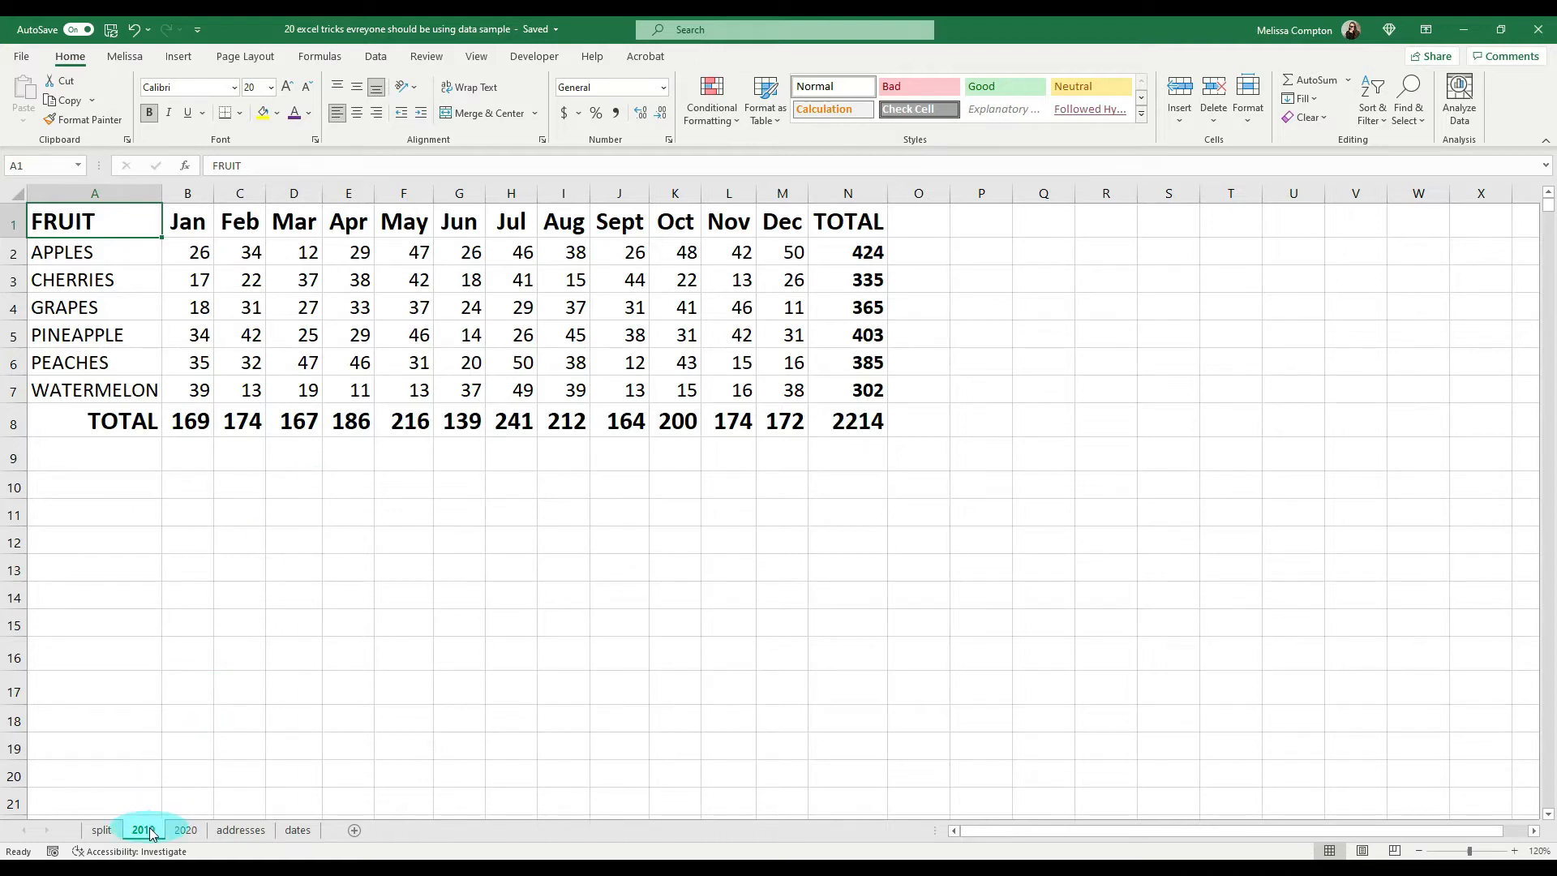
Step: Look at the 2020 sheet, return to the 2019 sheet and open the workbook in a second window
click(185, 831)
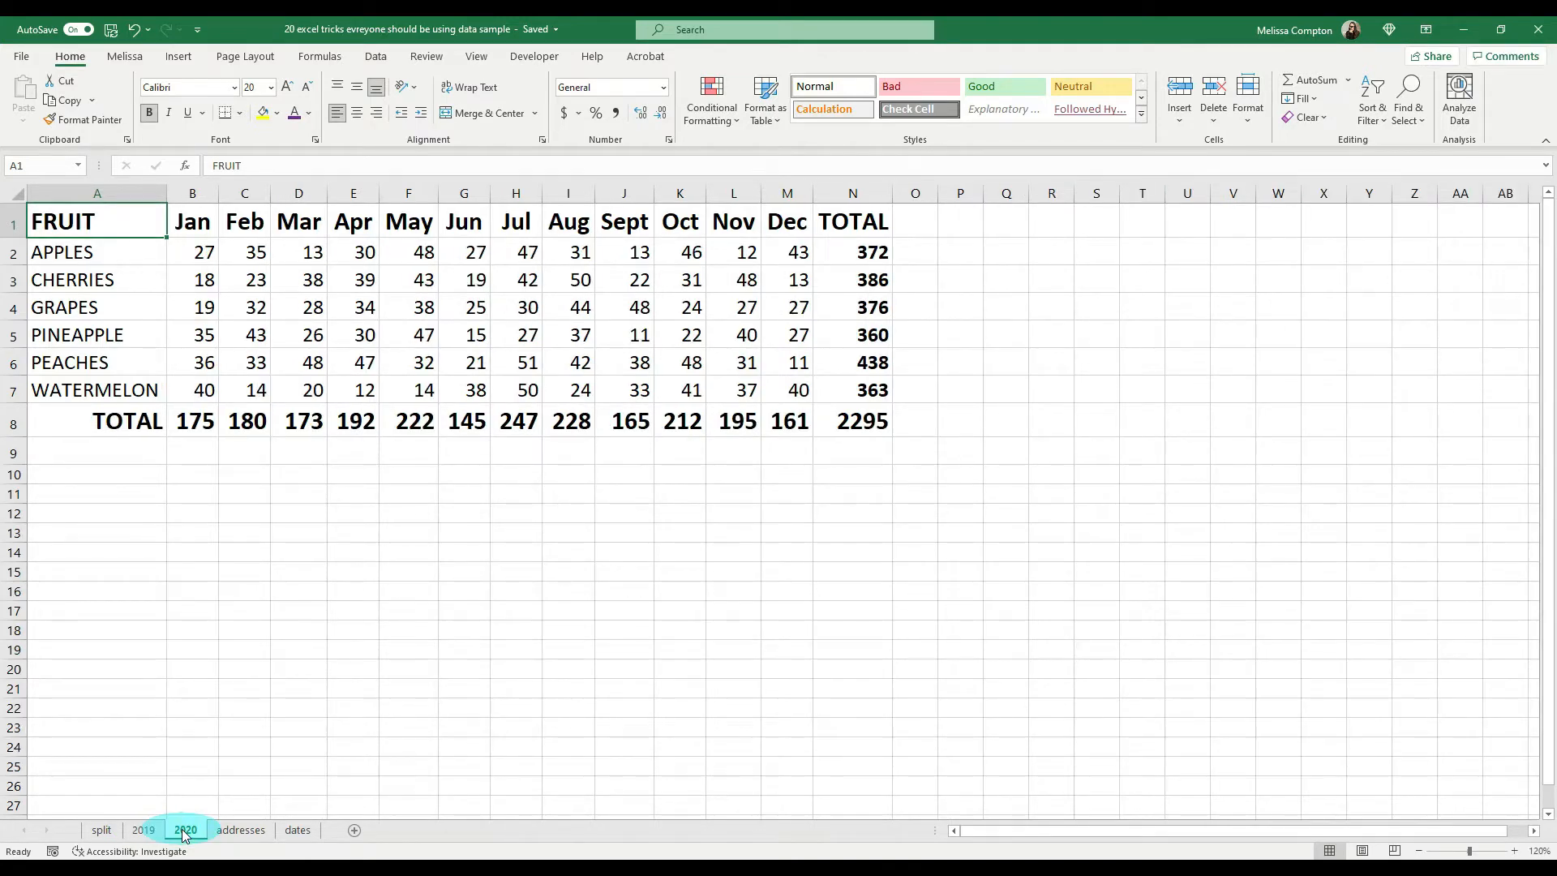
ctrl+click(143, 831)
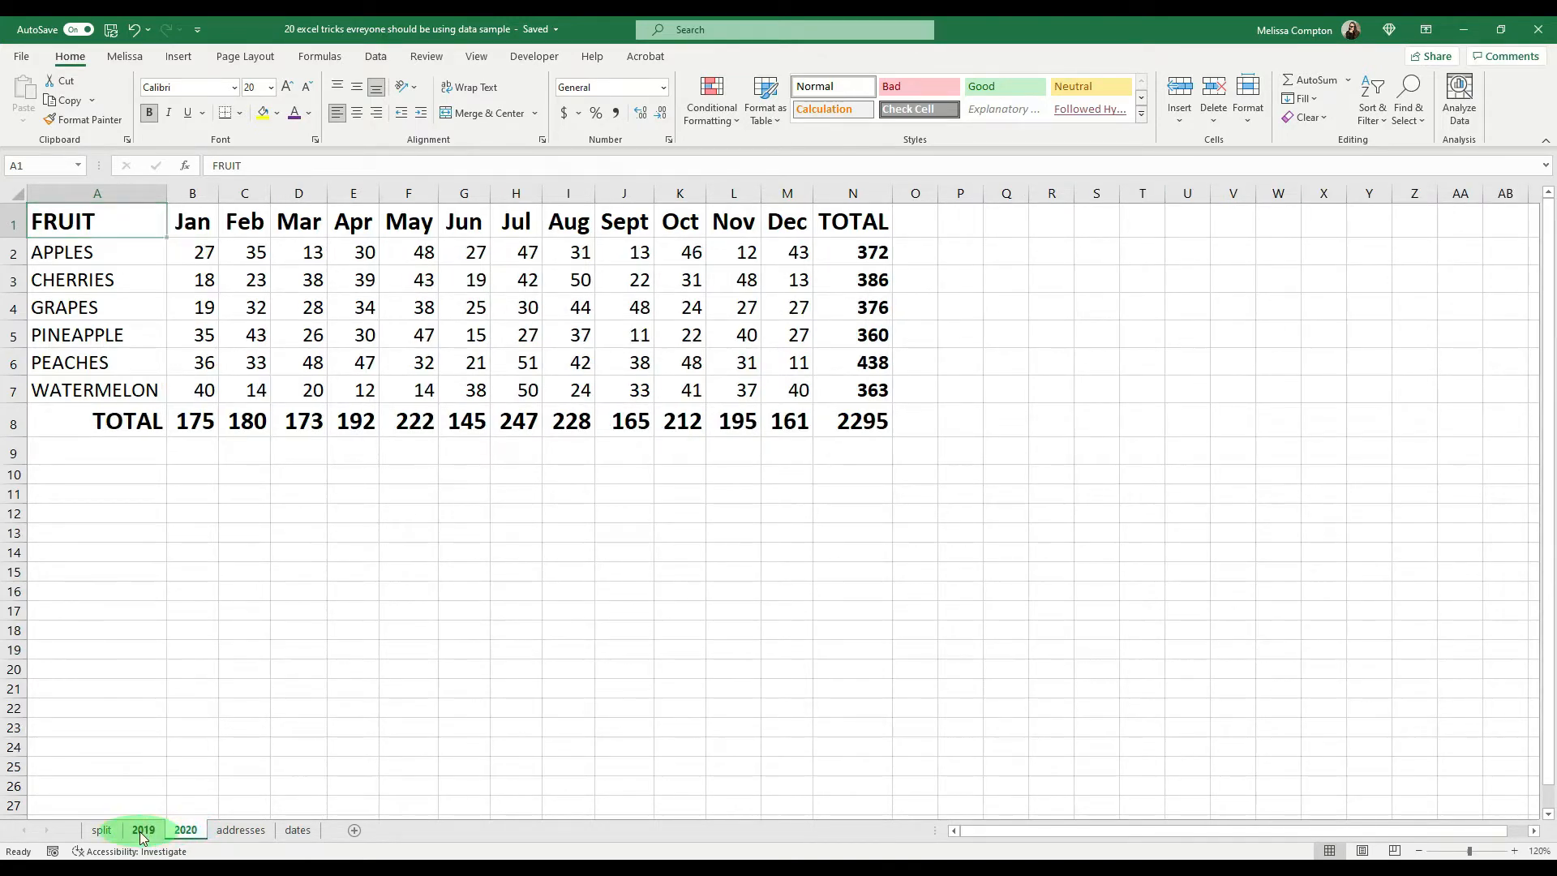
click(142, 831)
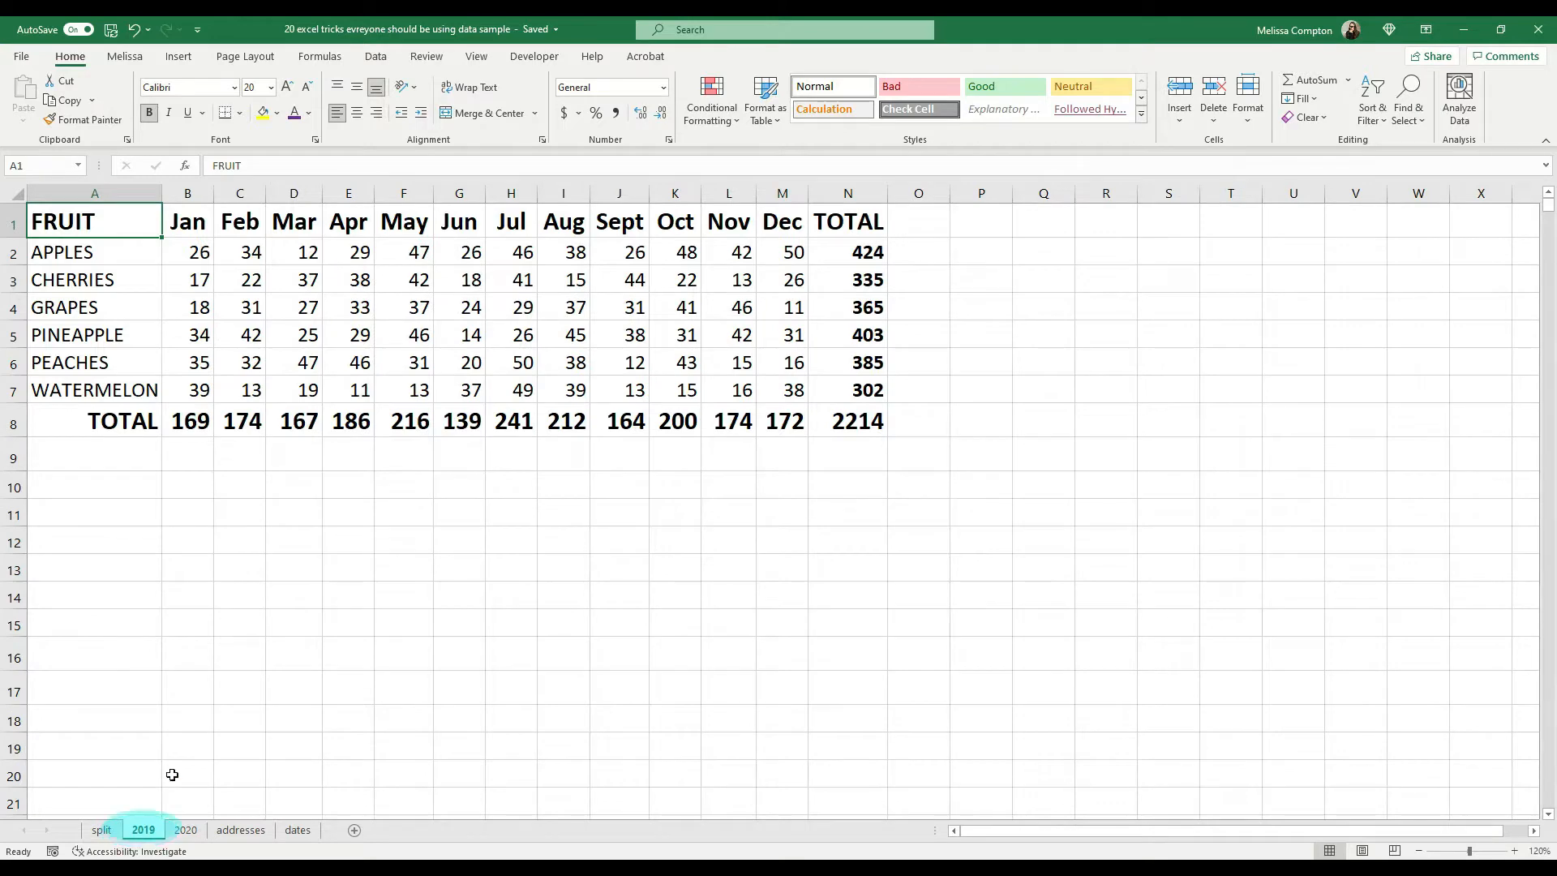
click(477, 57)
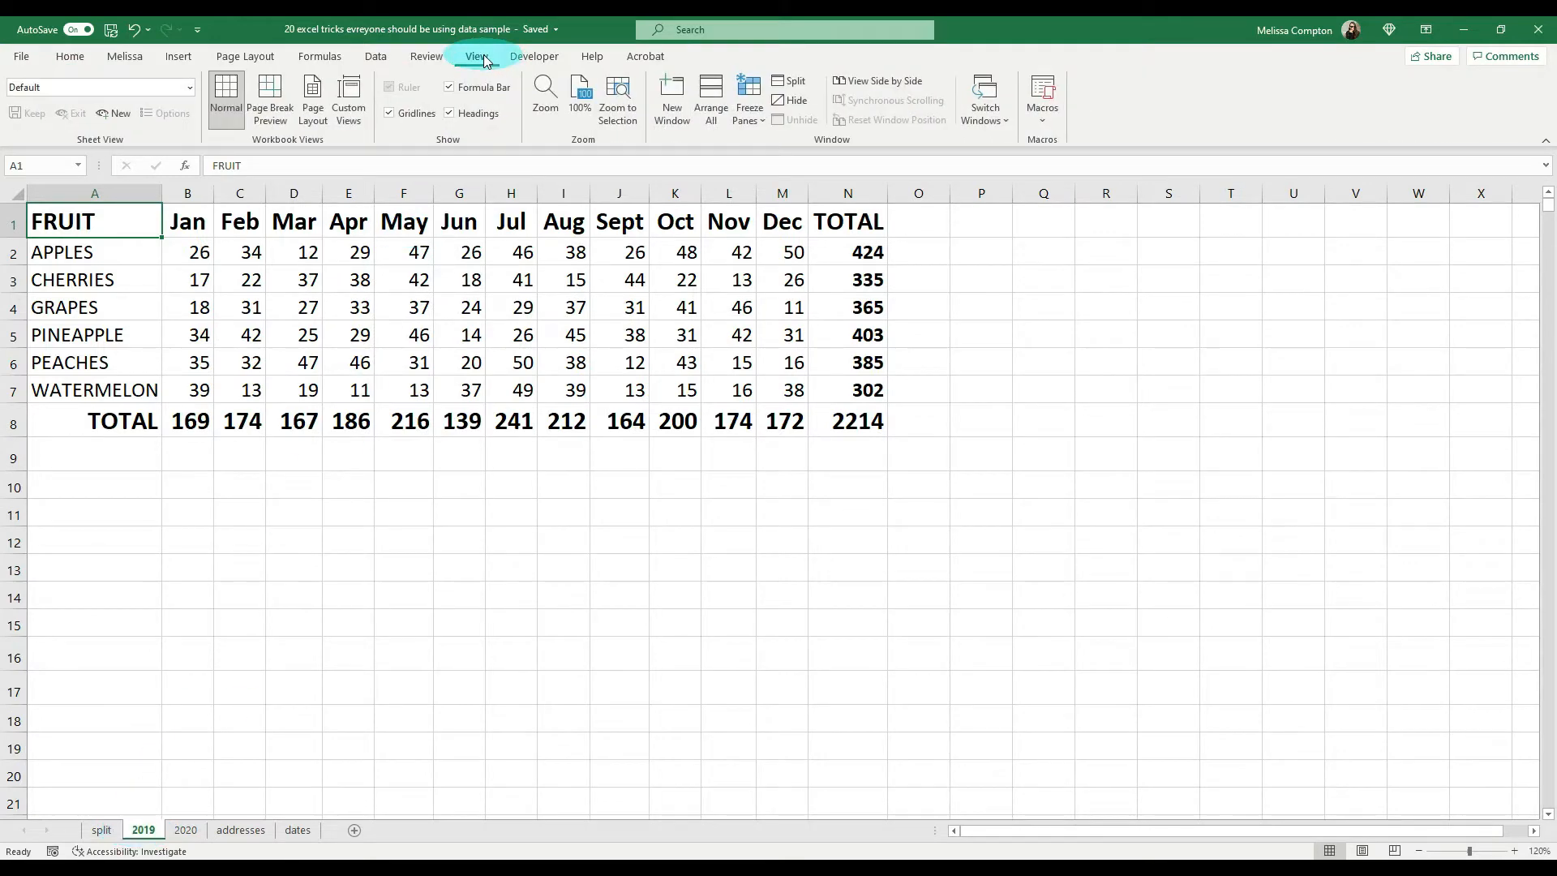
click(673, 101)
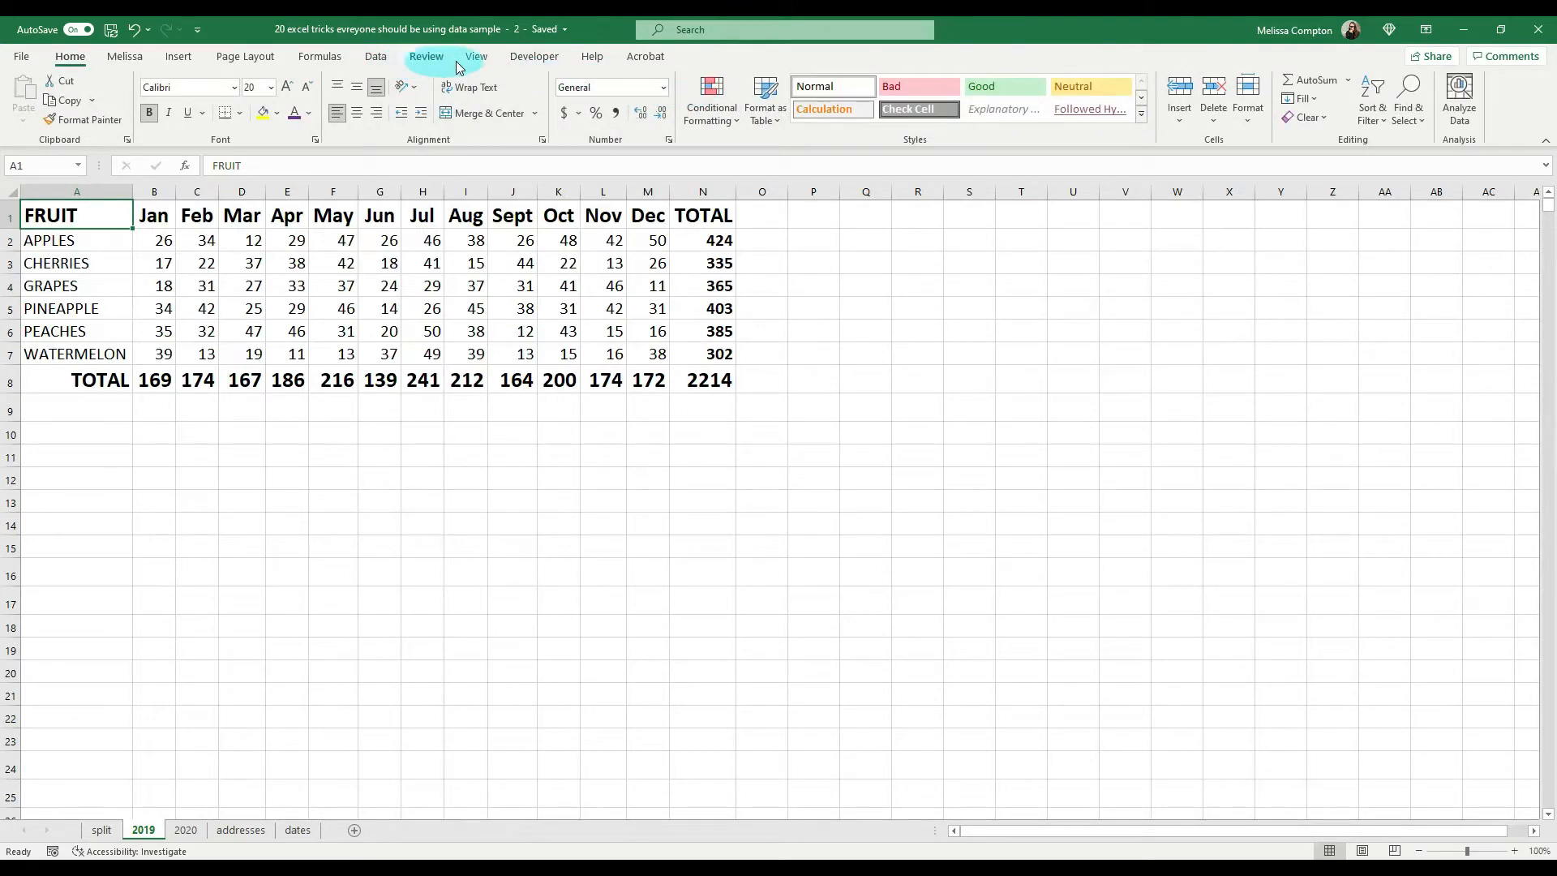
Step: View the two windows of the data sample workbook side by side, using the Vertical arrangement
click(476, 58)
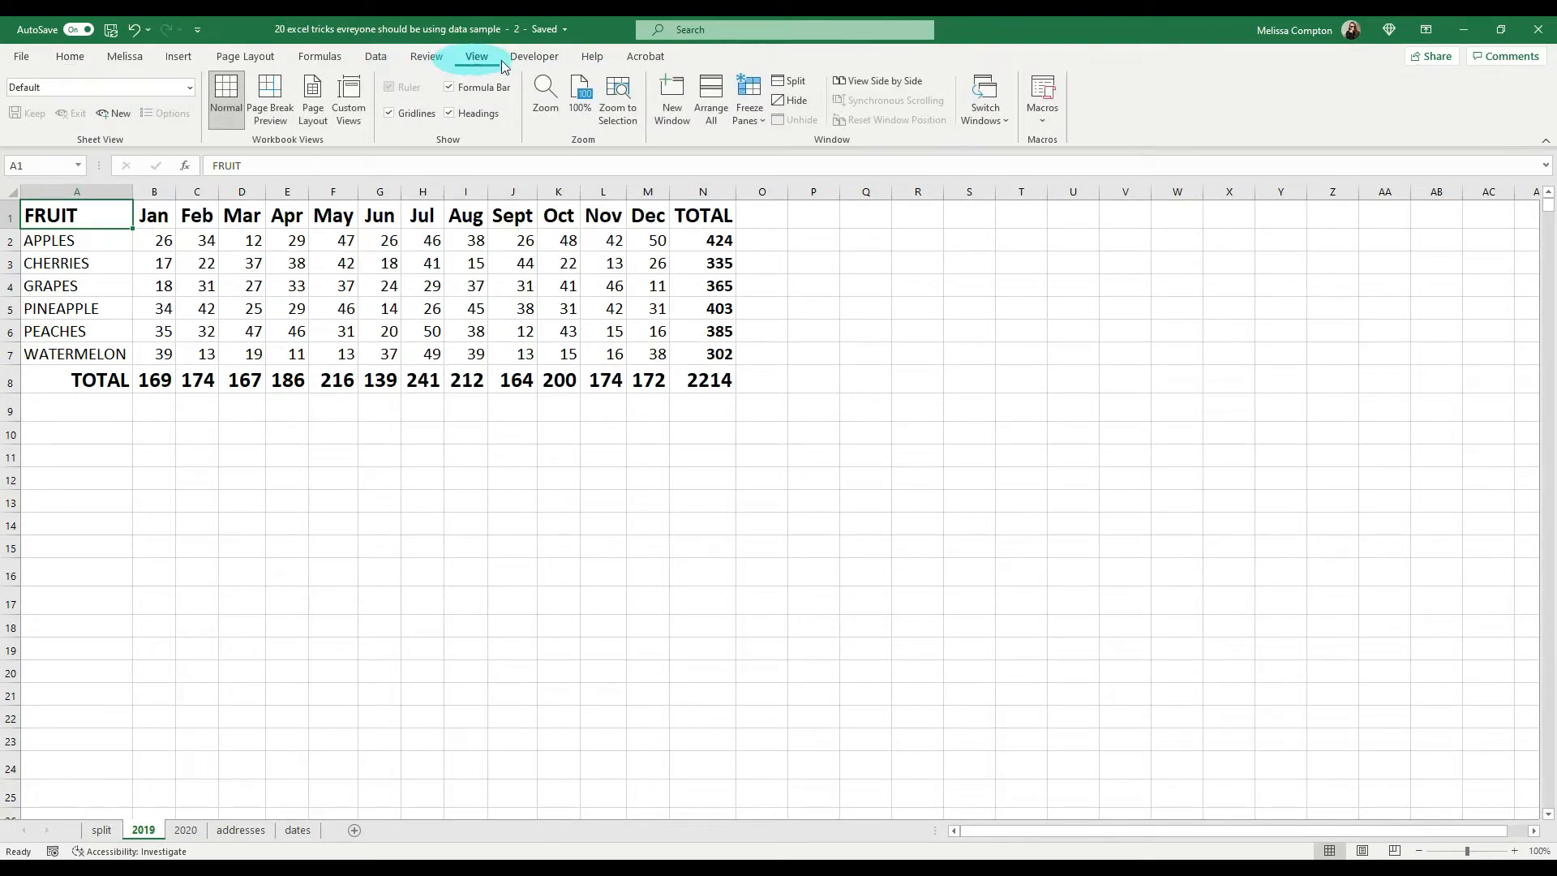
click(860, 82)
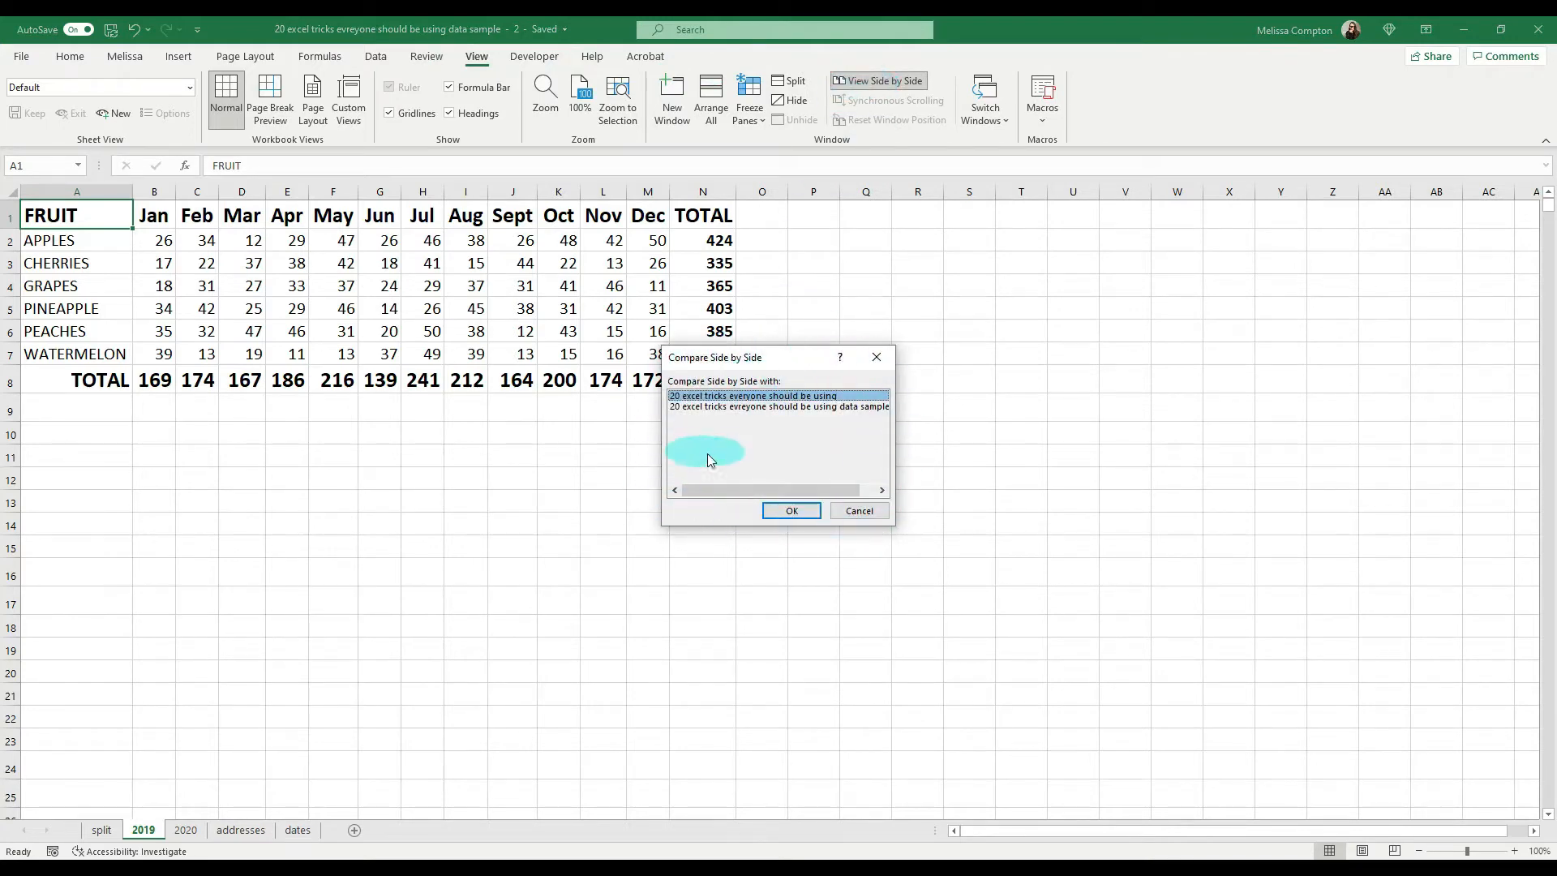
click(751, 408)
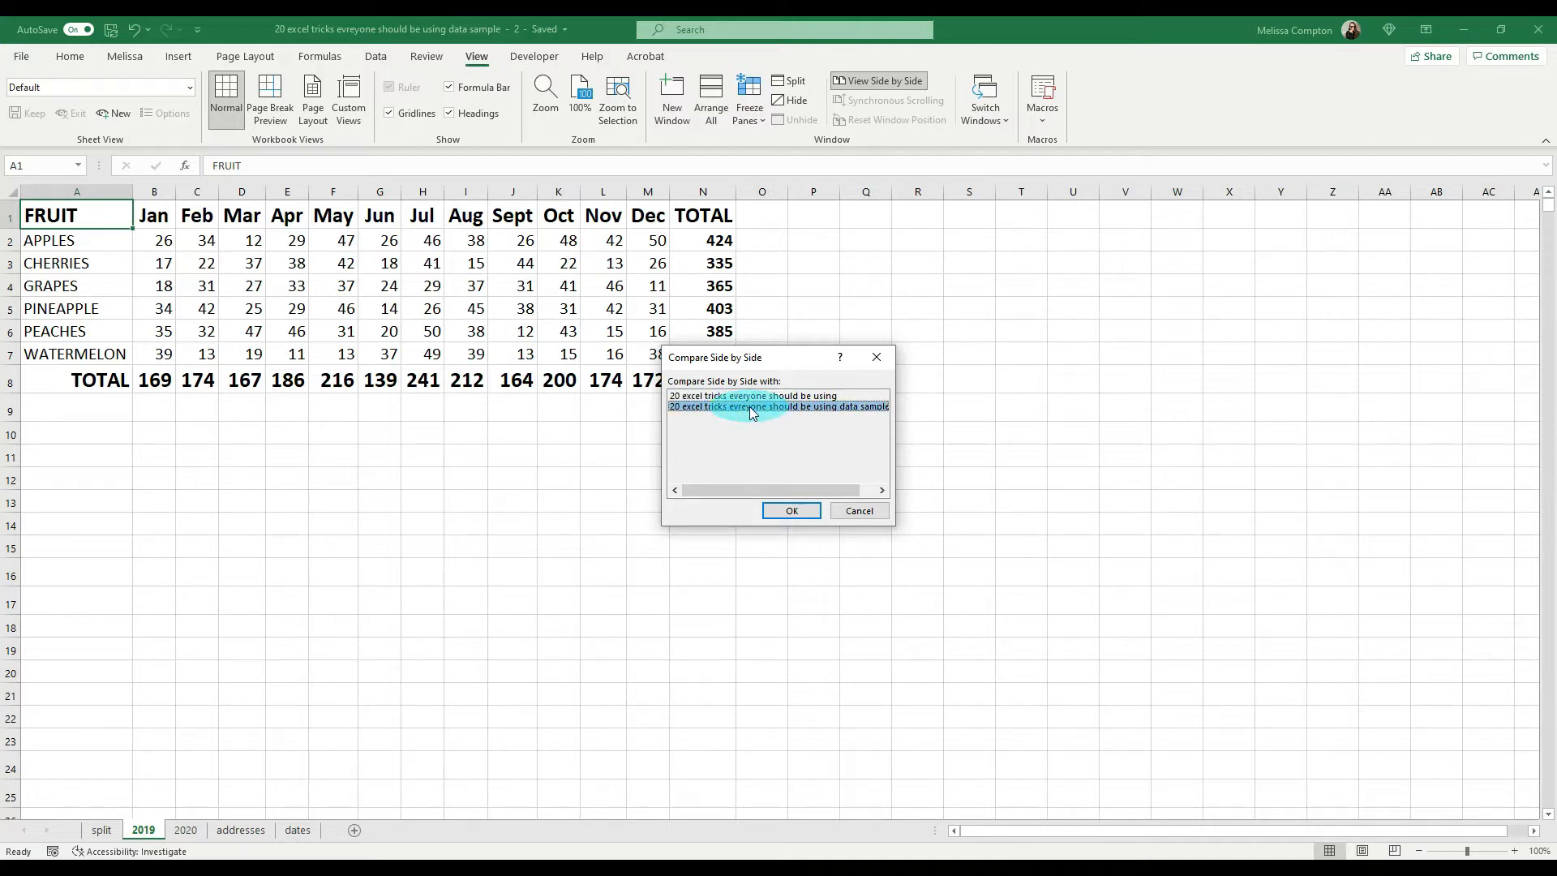
click(794, 513)
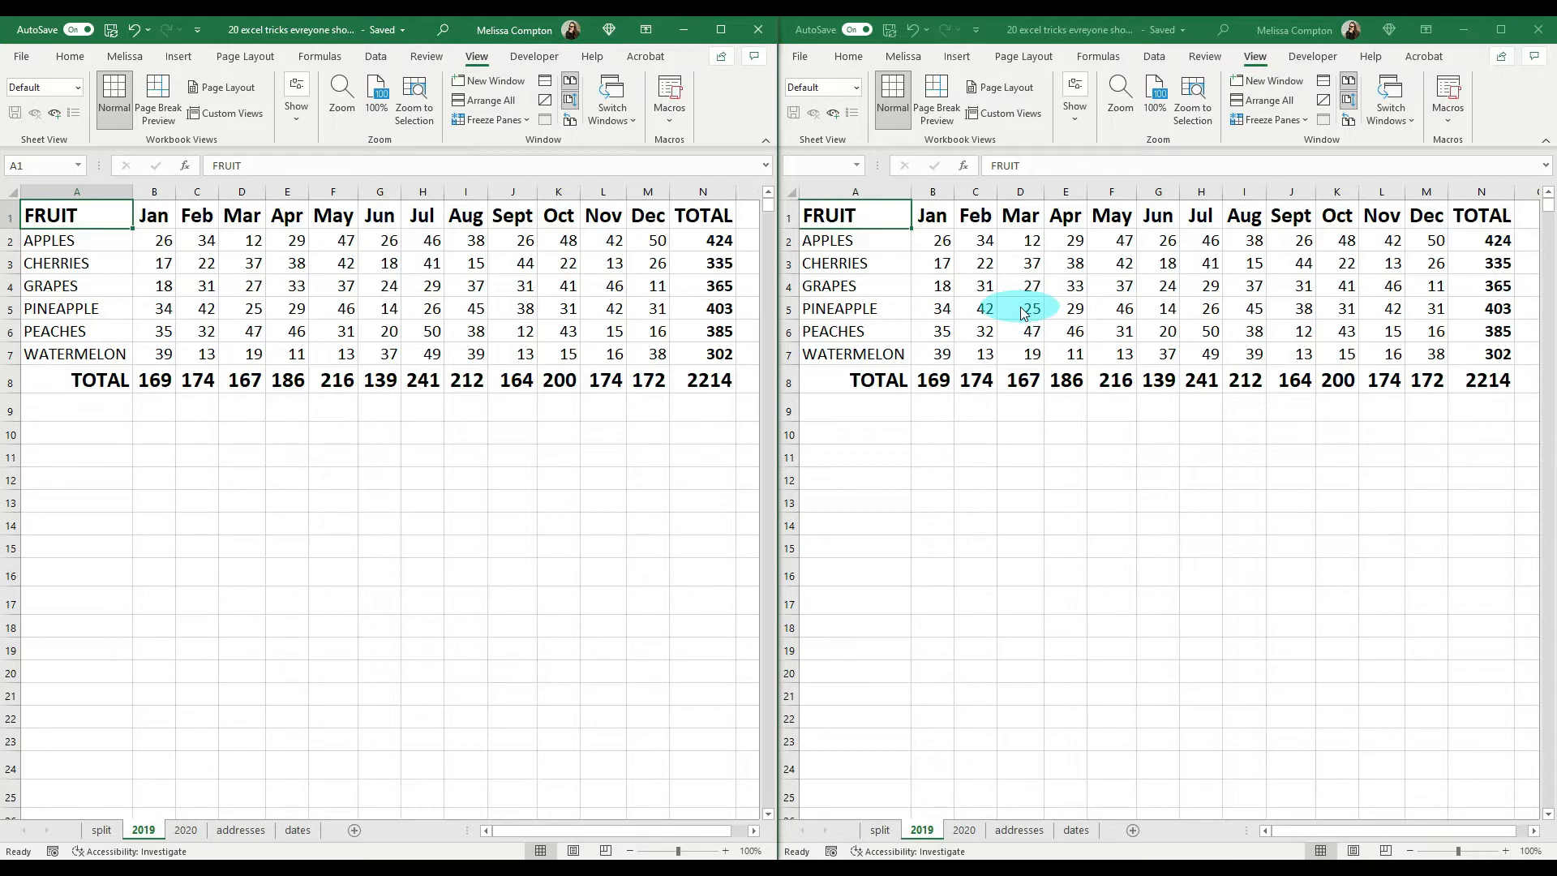
click(511, 101)
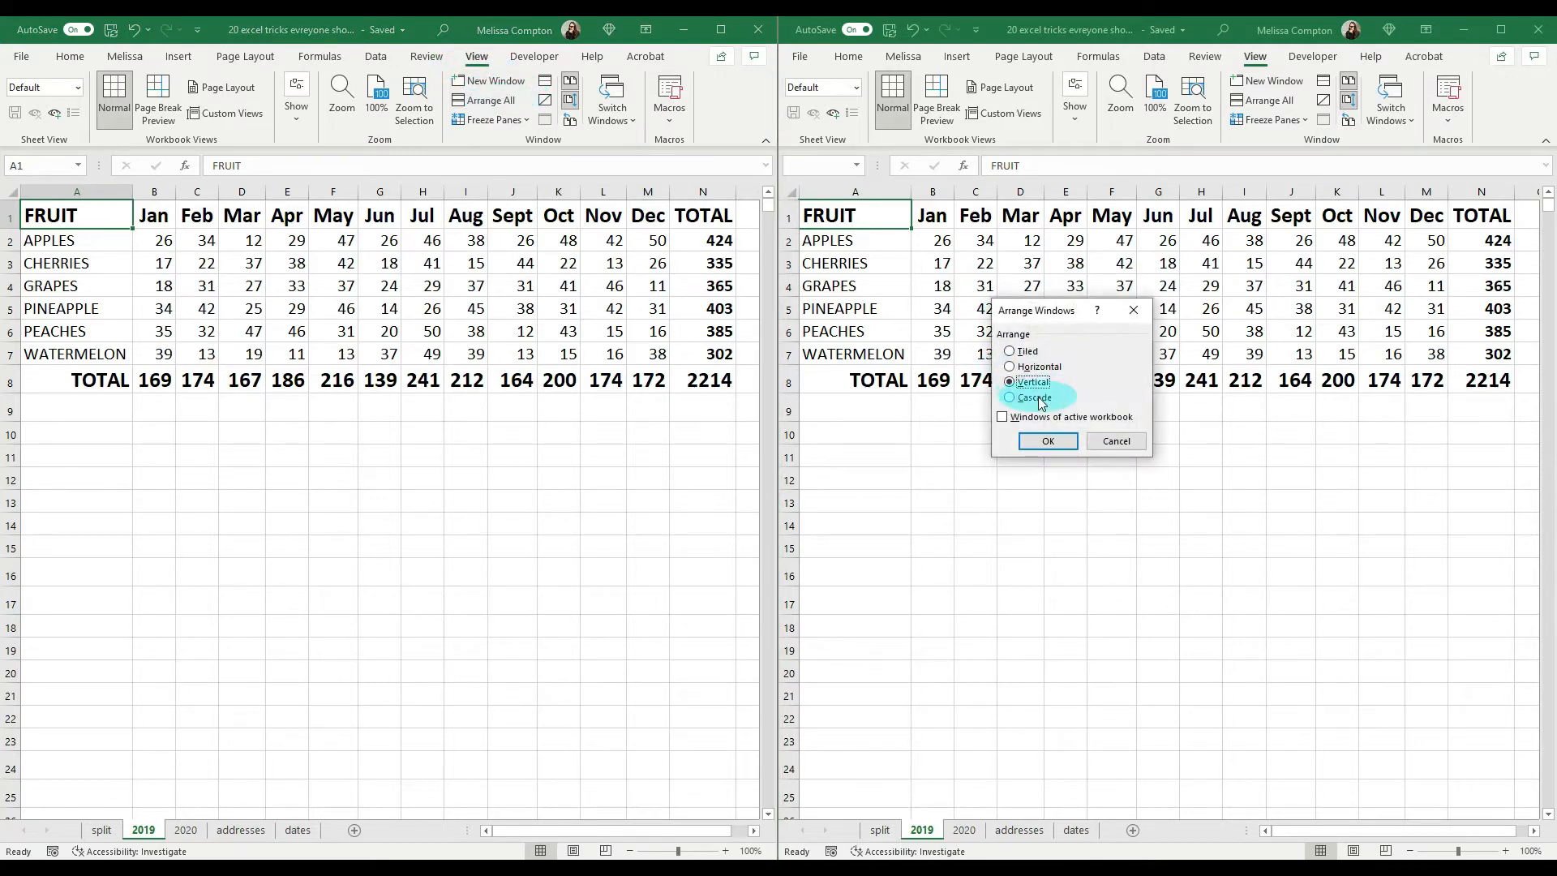
click(1048, 441)
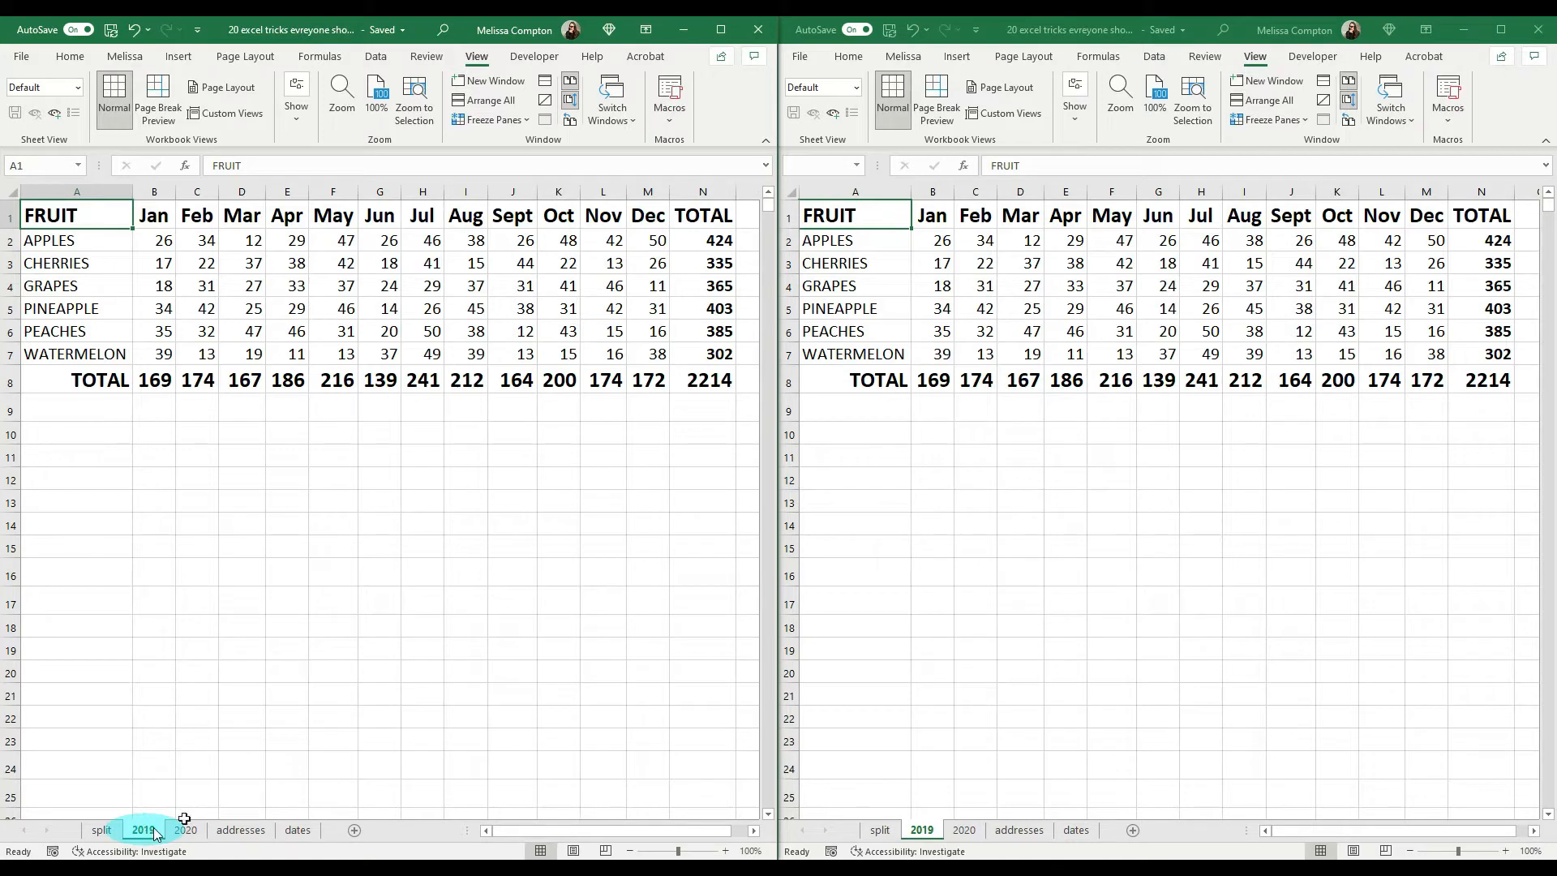
Step: Show the 2020 sheet at 100% zoom in one window and set its January apples value in B2 to 30
click(966, 829)
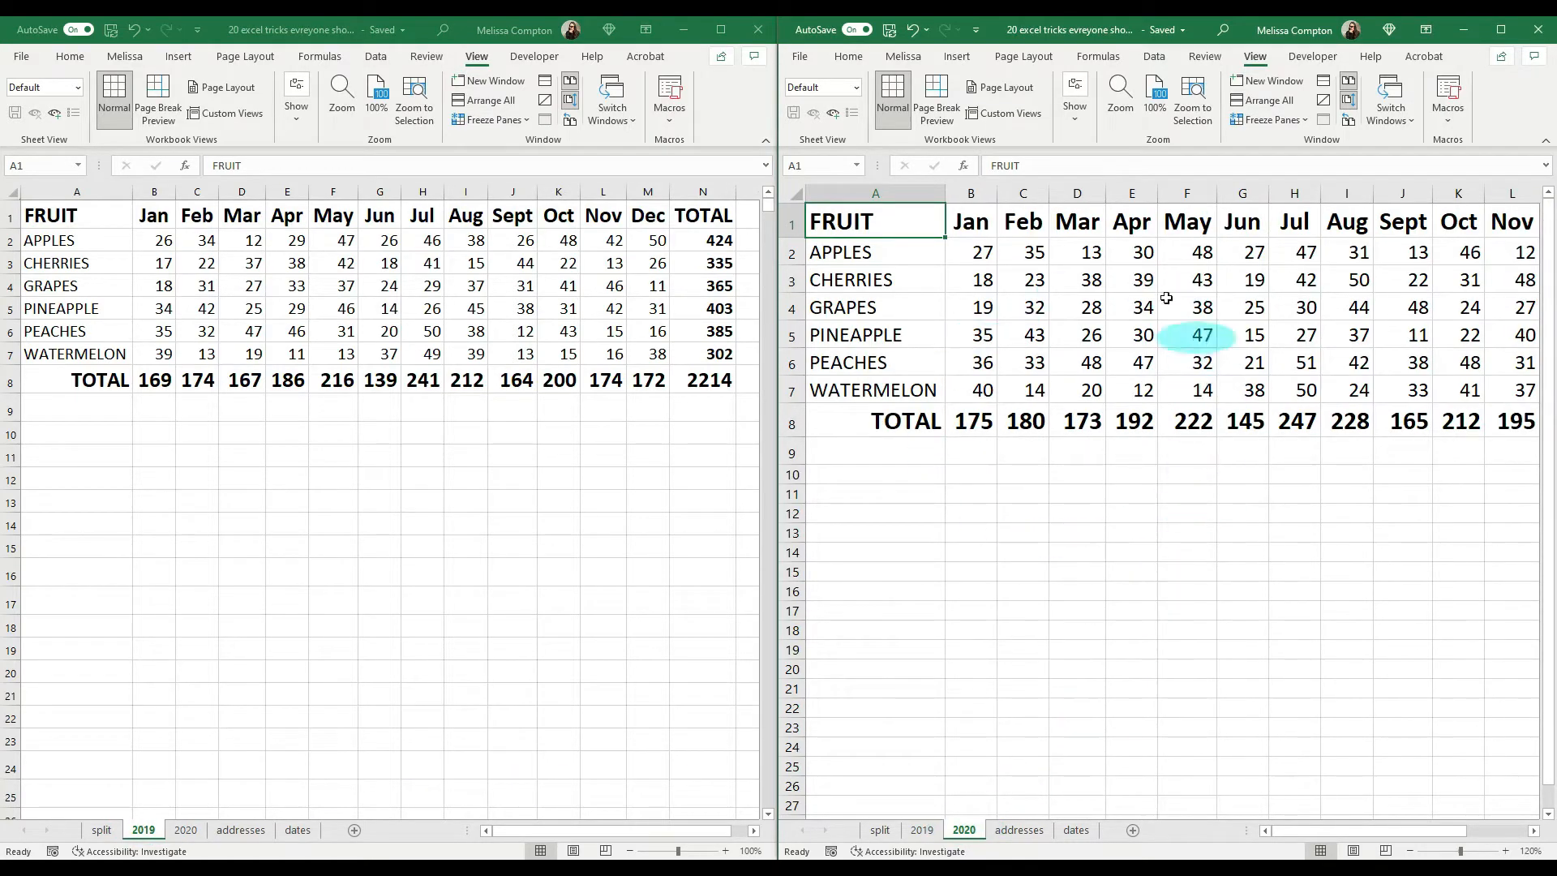
click(1409, 852)
click(1409, 851)
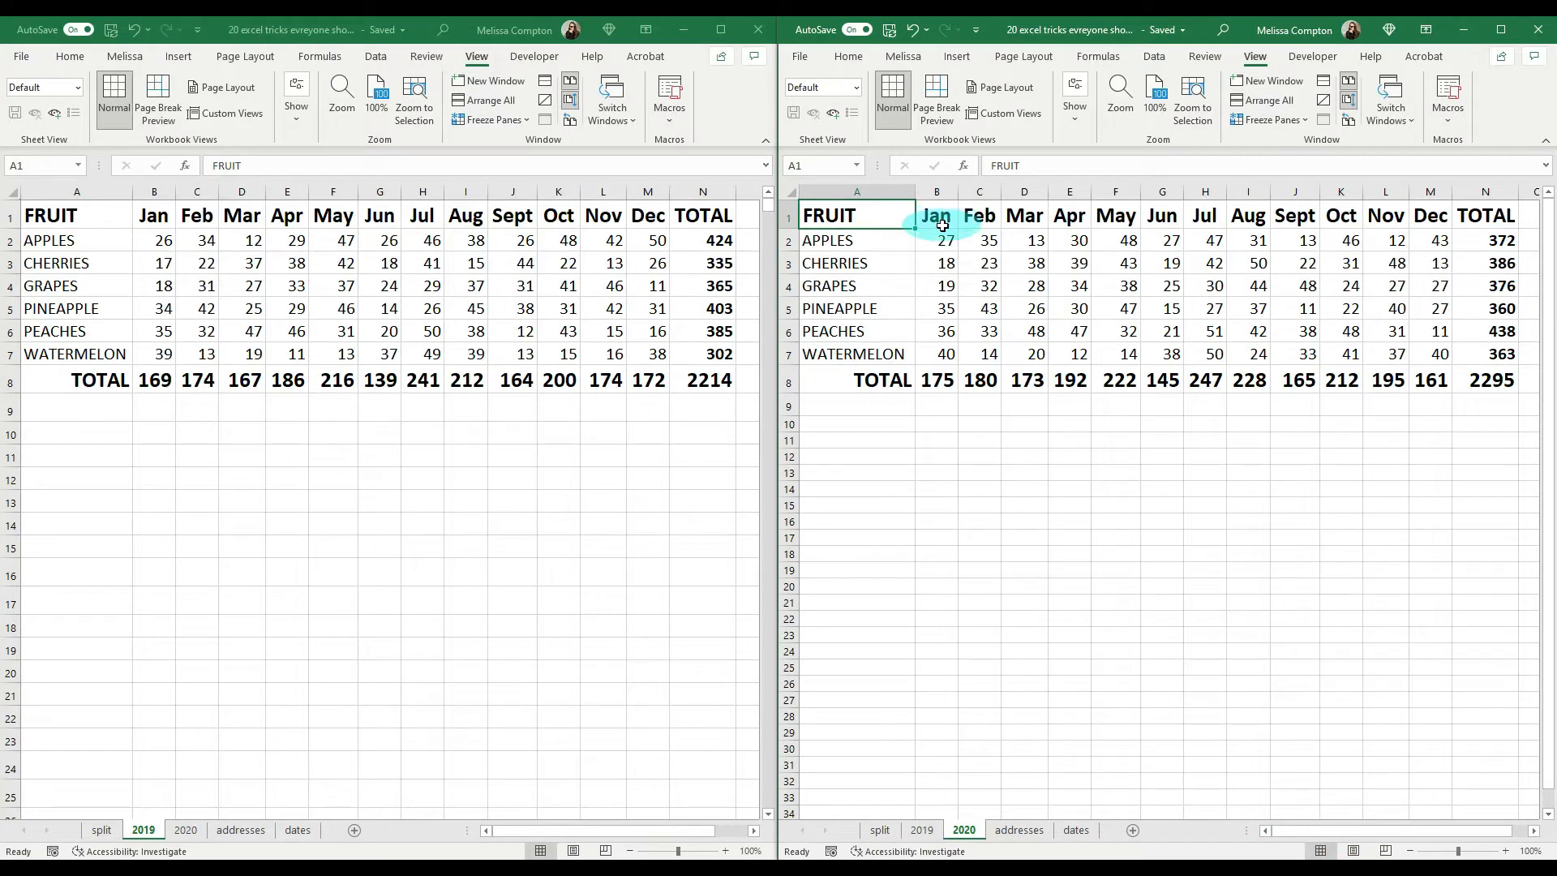
click(936, 238)
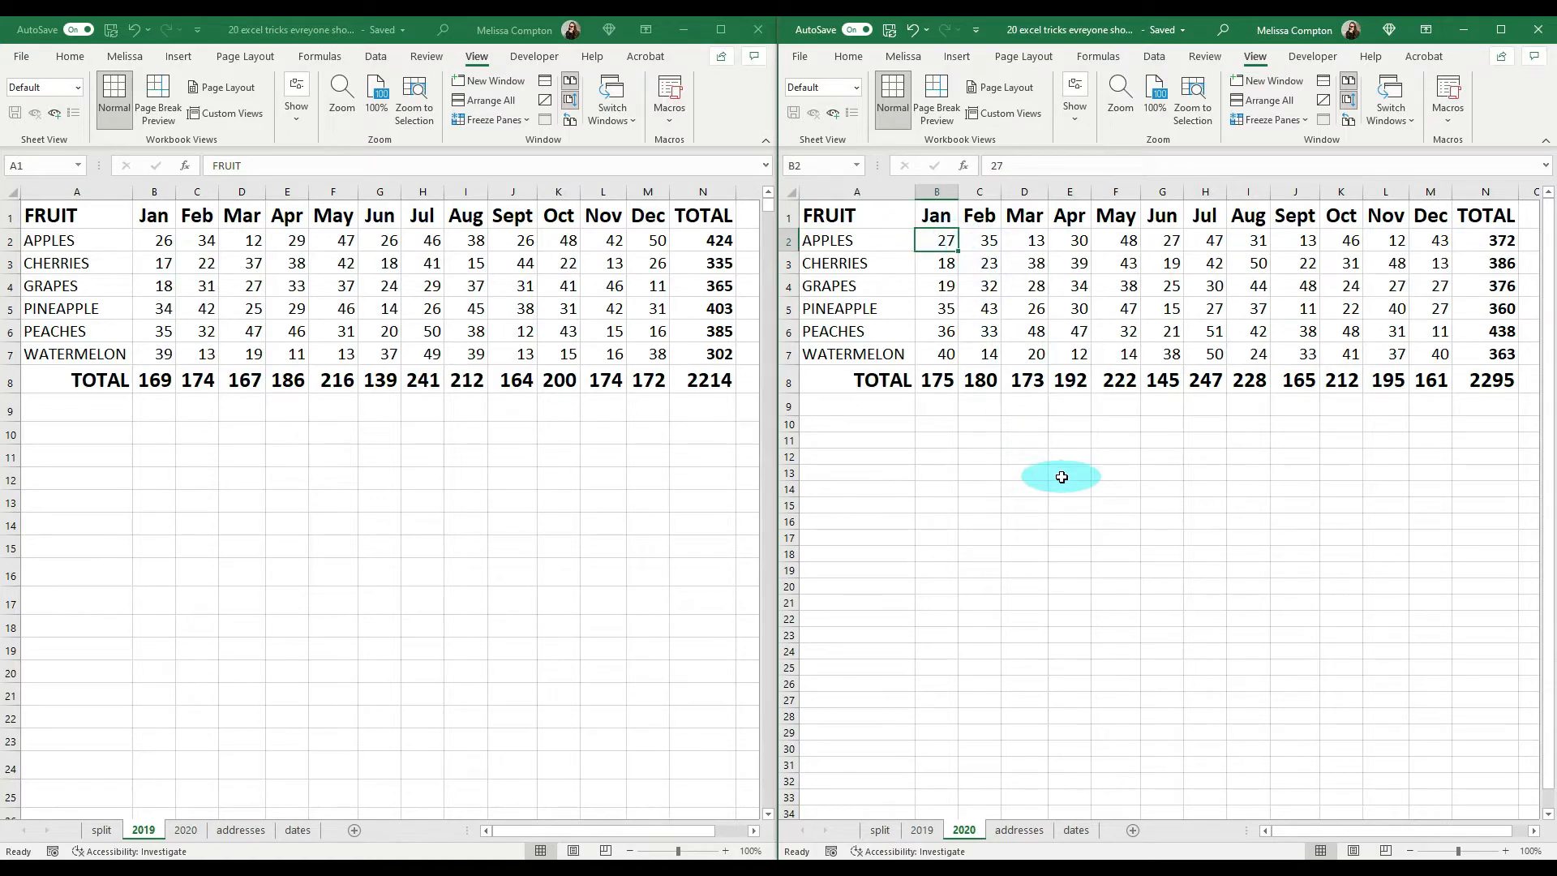
text(30)
key(Return)
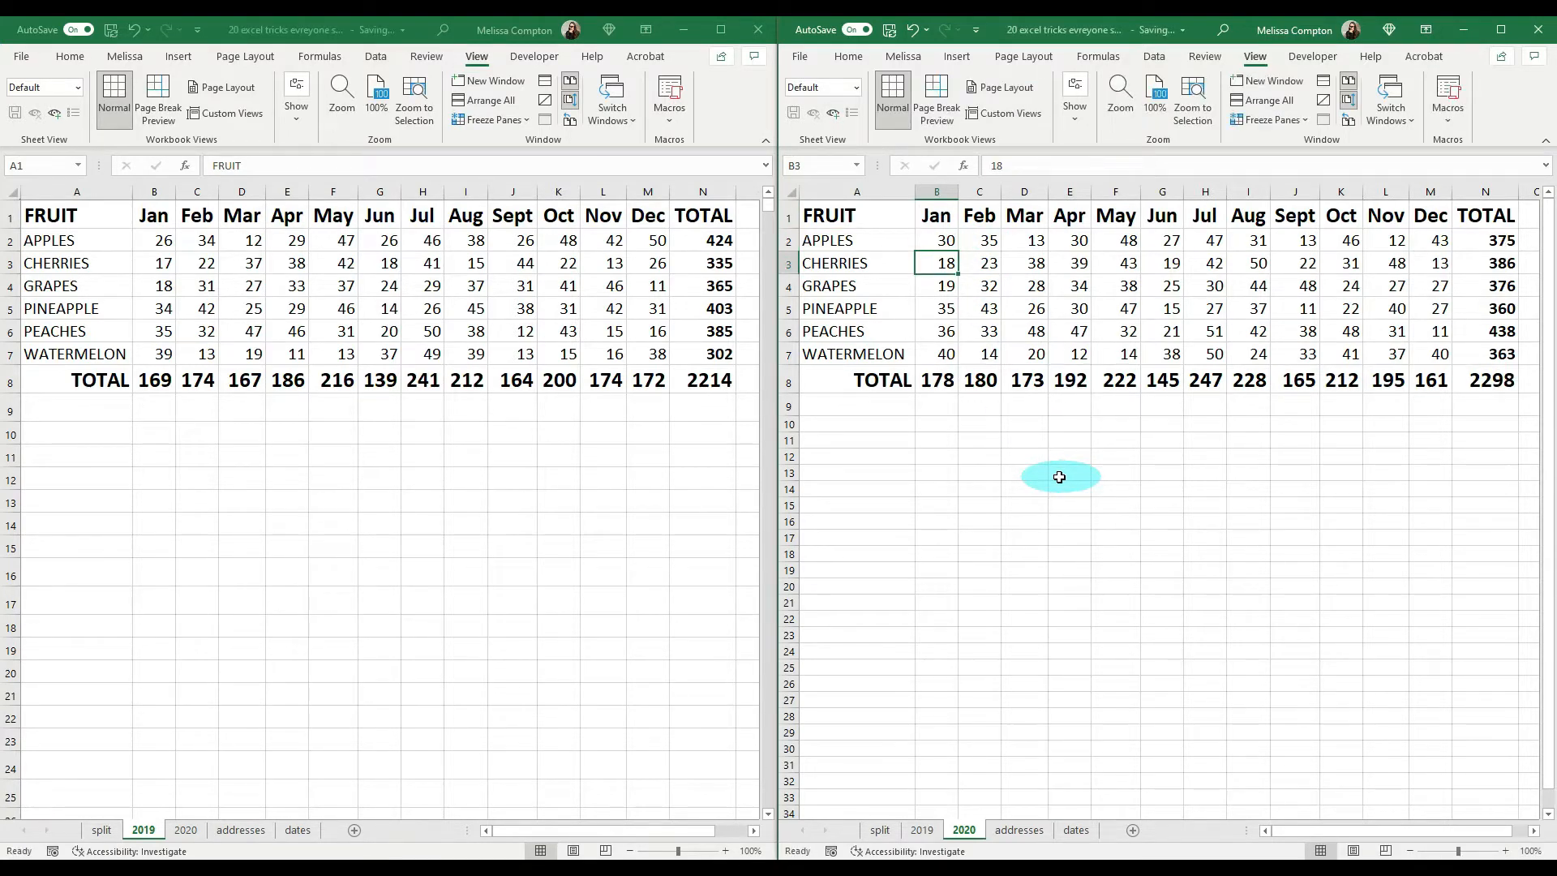
Step: Check the January apples value on the 2020 sheet in the other window and end the side-by-side view
click(184, 830)
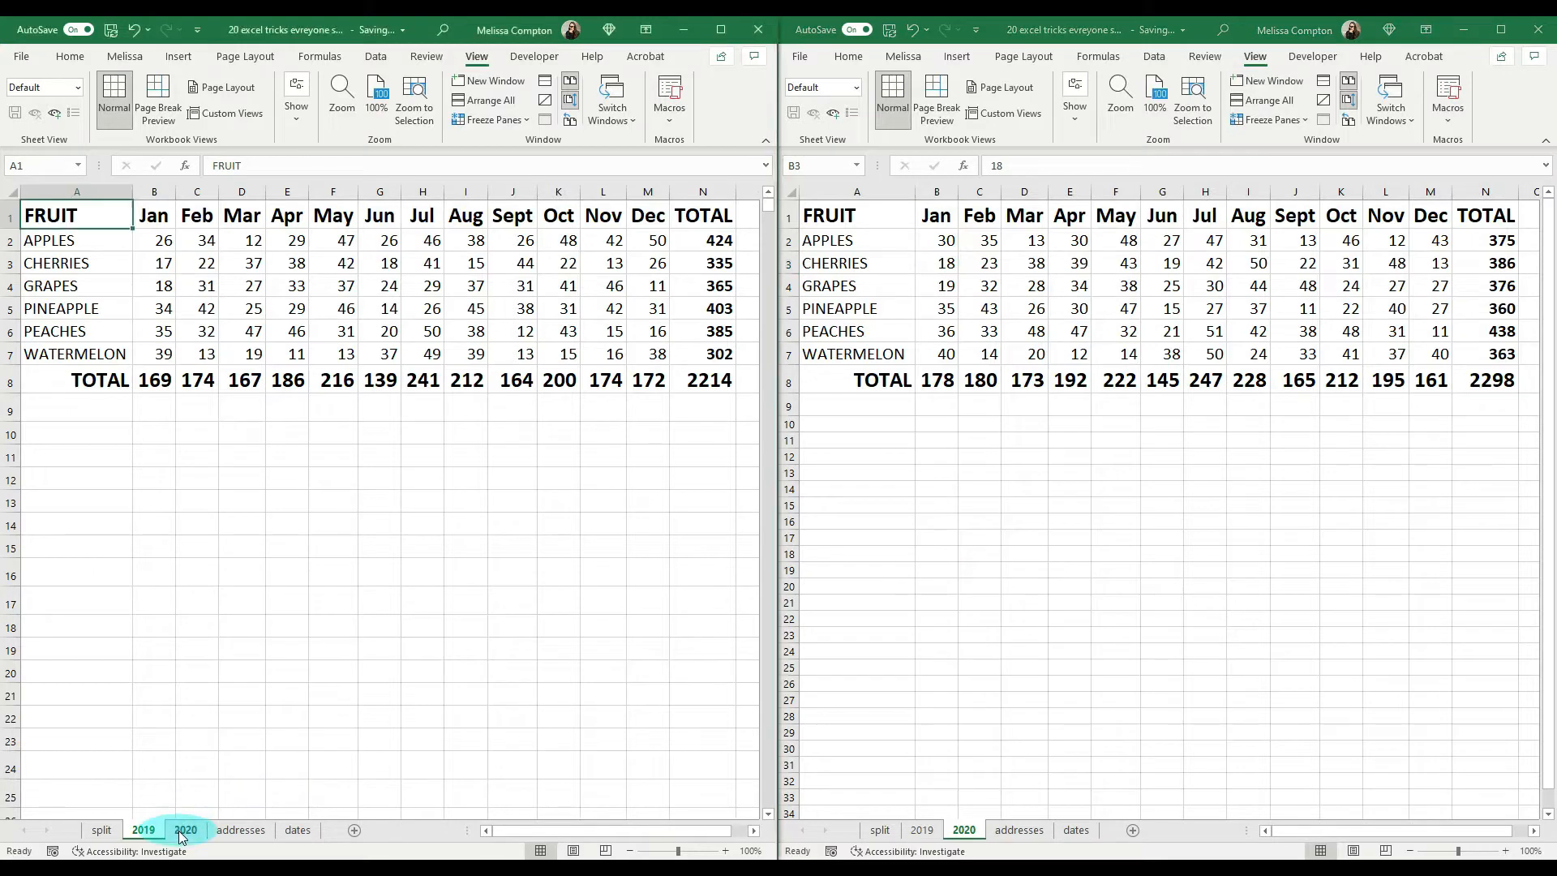
click(183, 830)
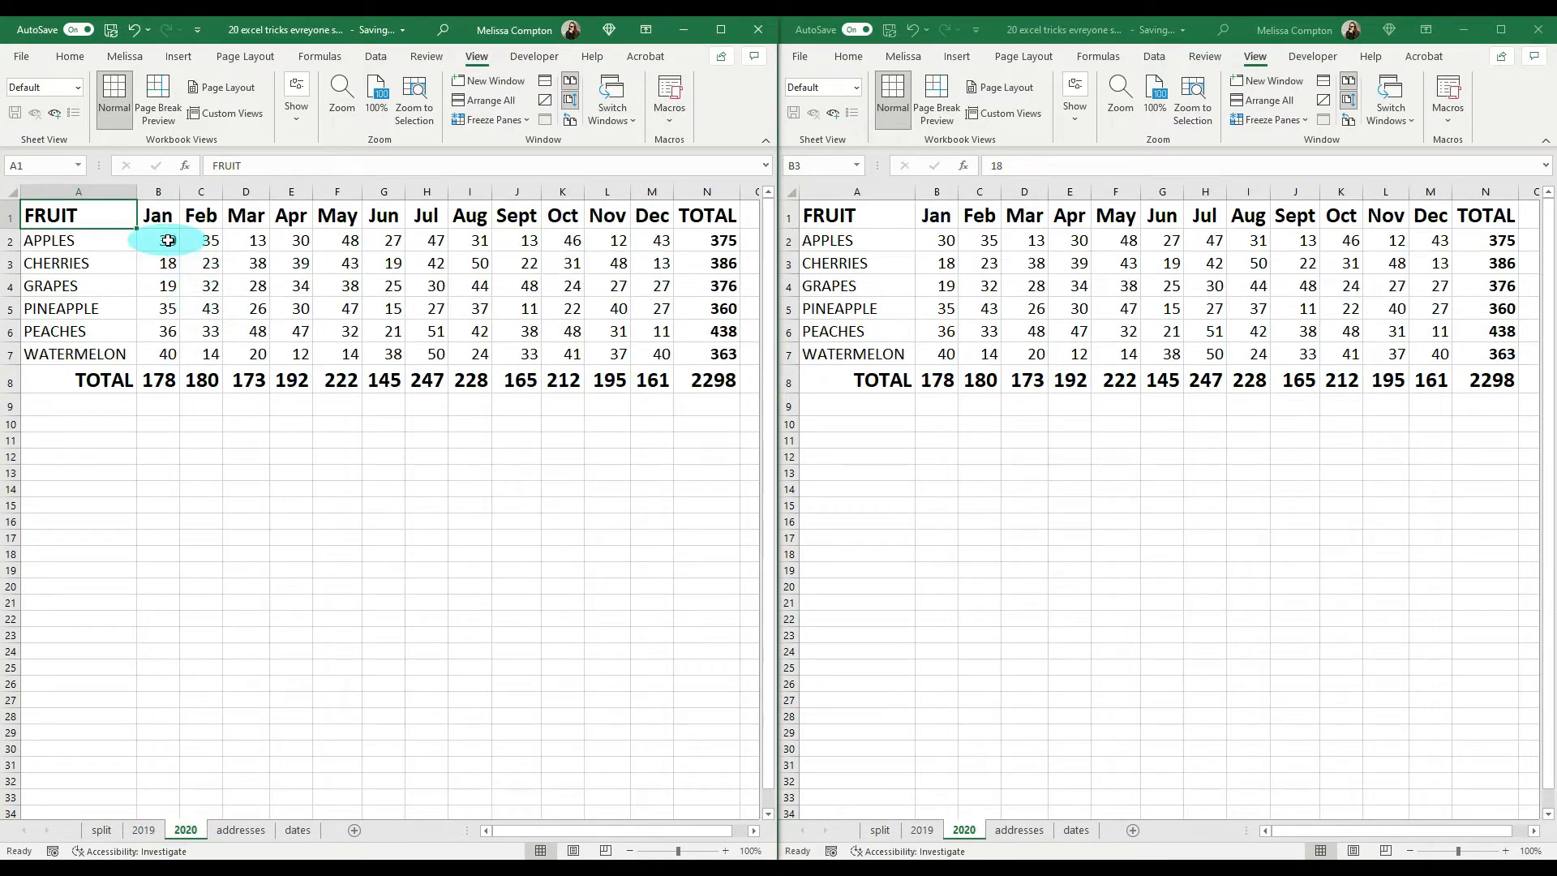
click(1256, 62)
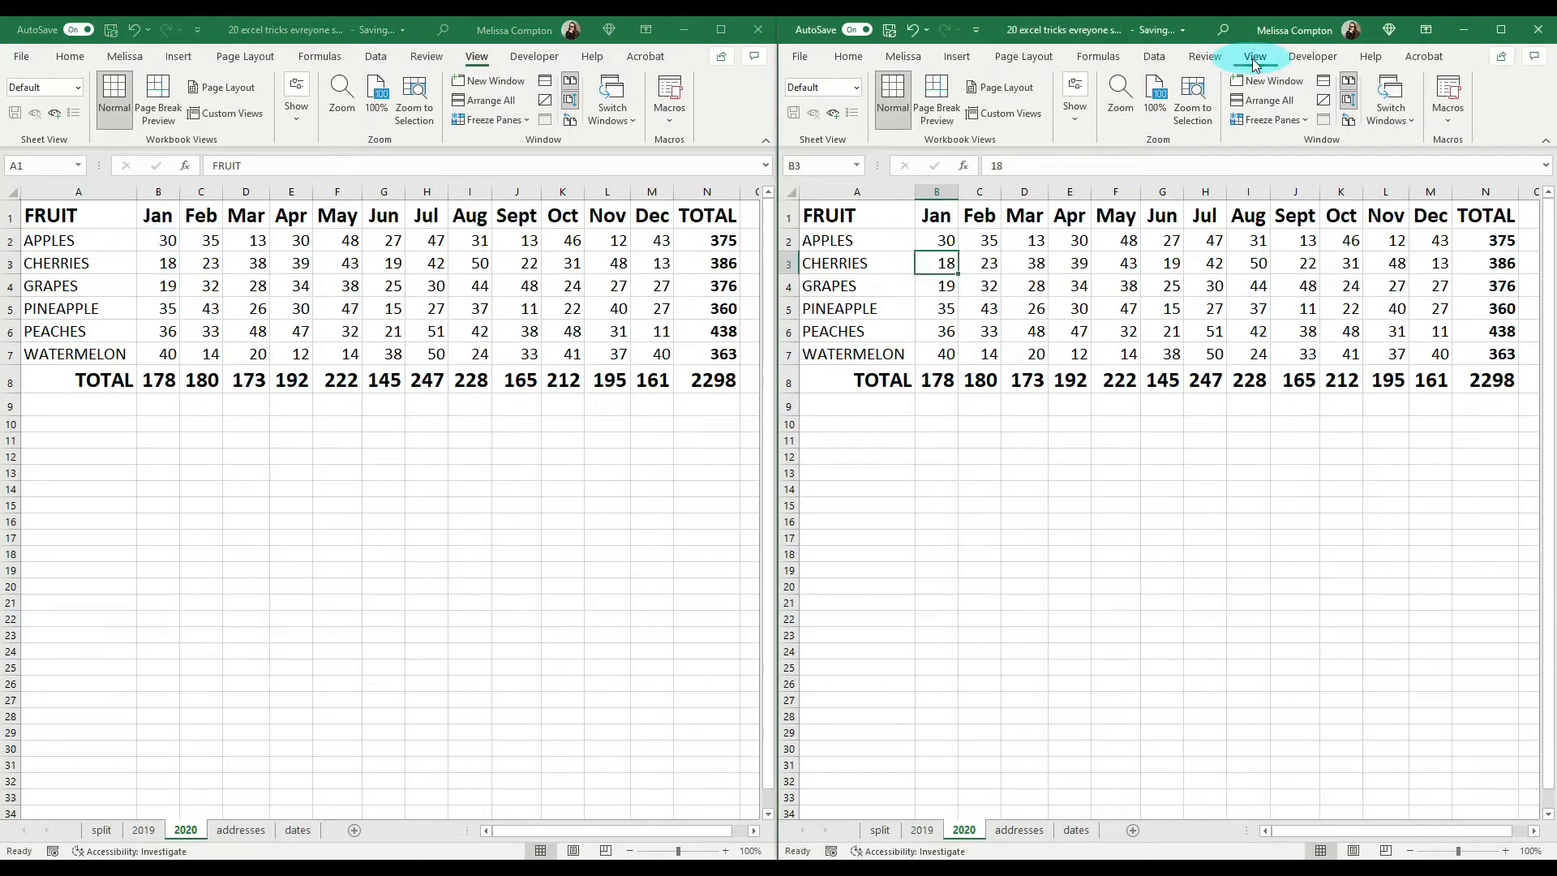
click(1349, 83)
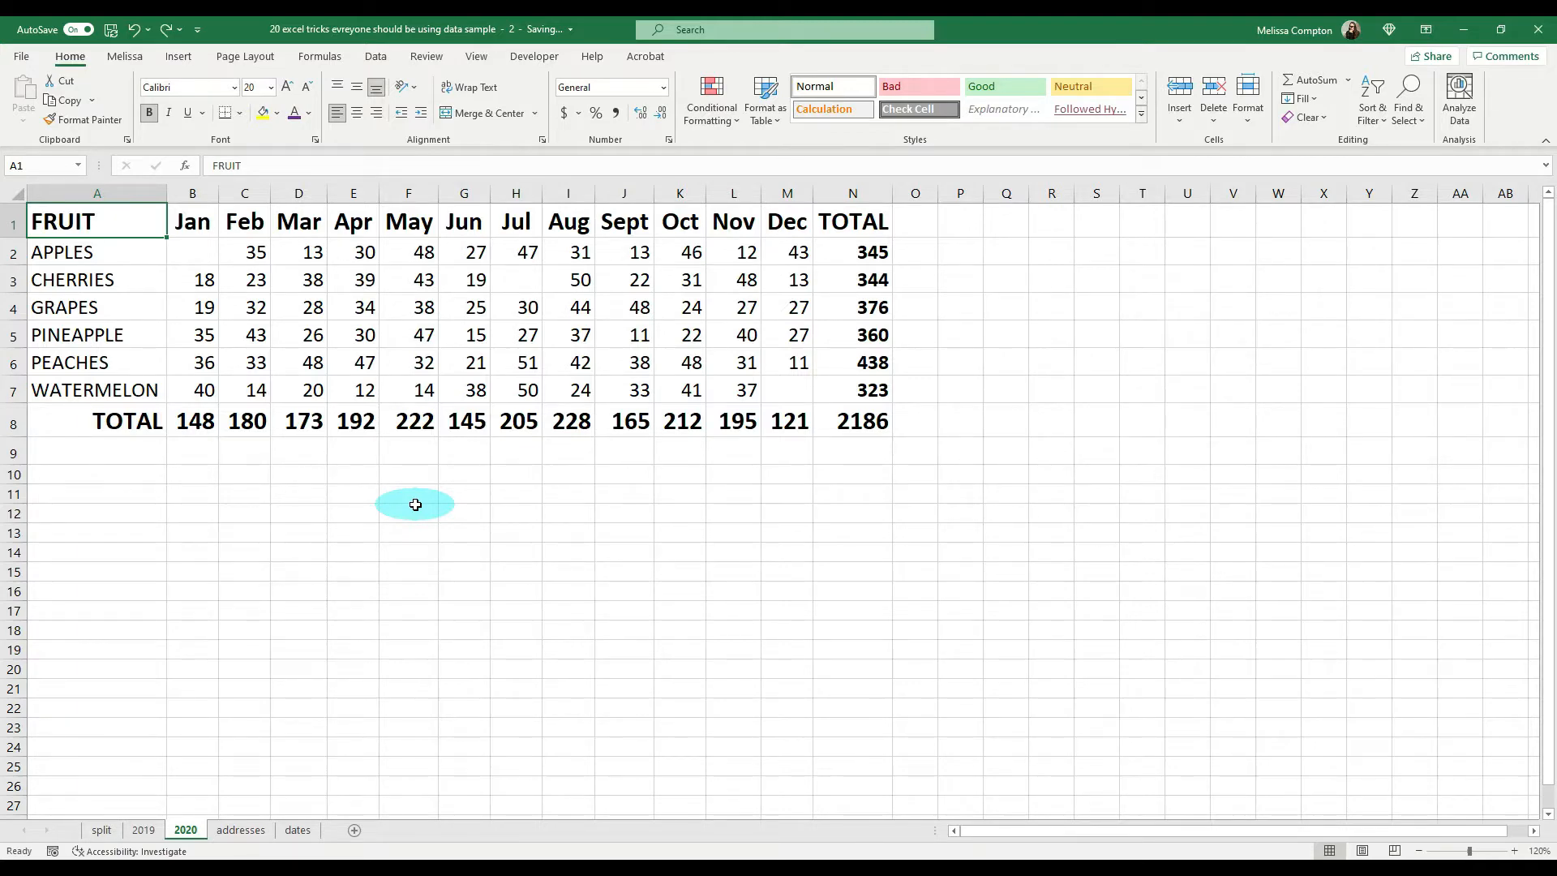
Step: Select all blank cells within the 2020 fruit table A1:N8 using Go To Special
drag(60, 217, 861, 420)
key(F5)
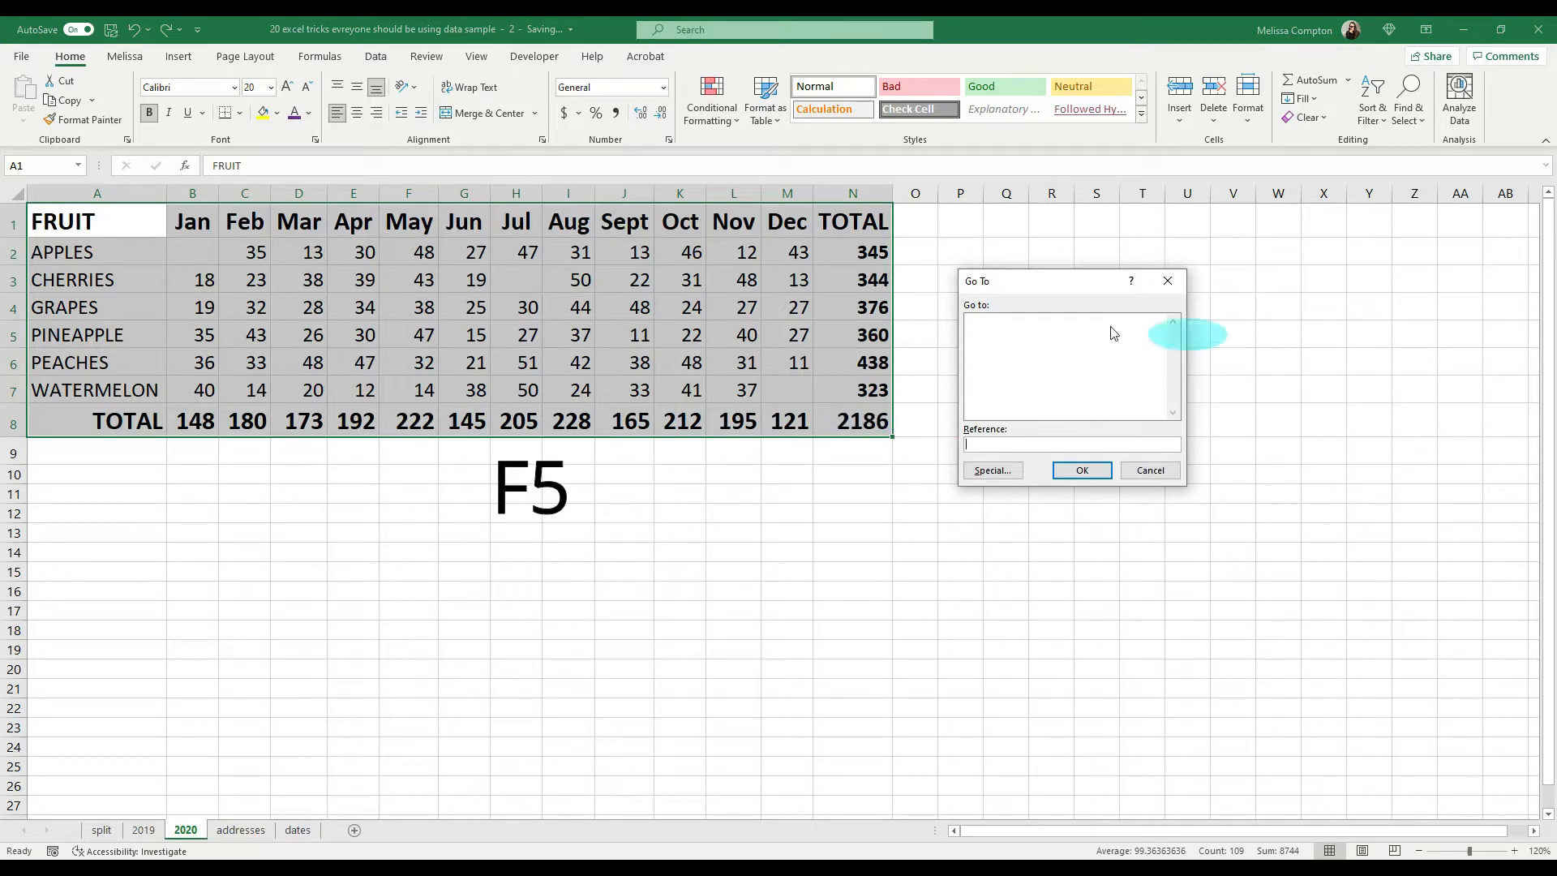
click(994, 472)
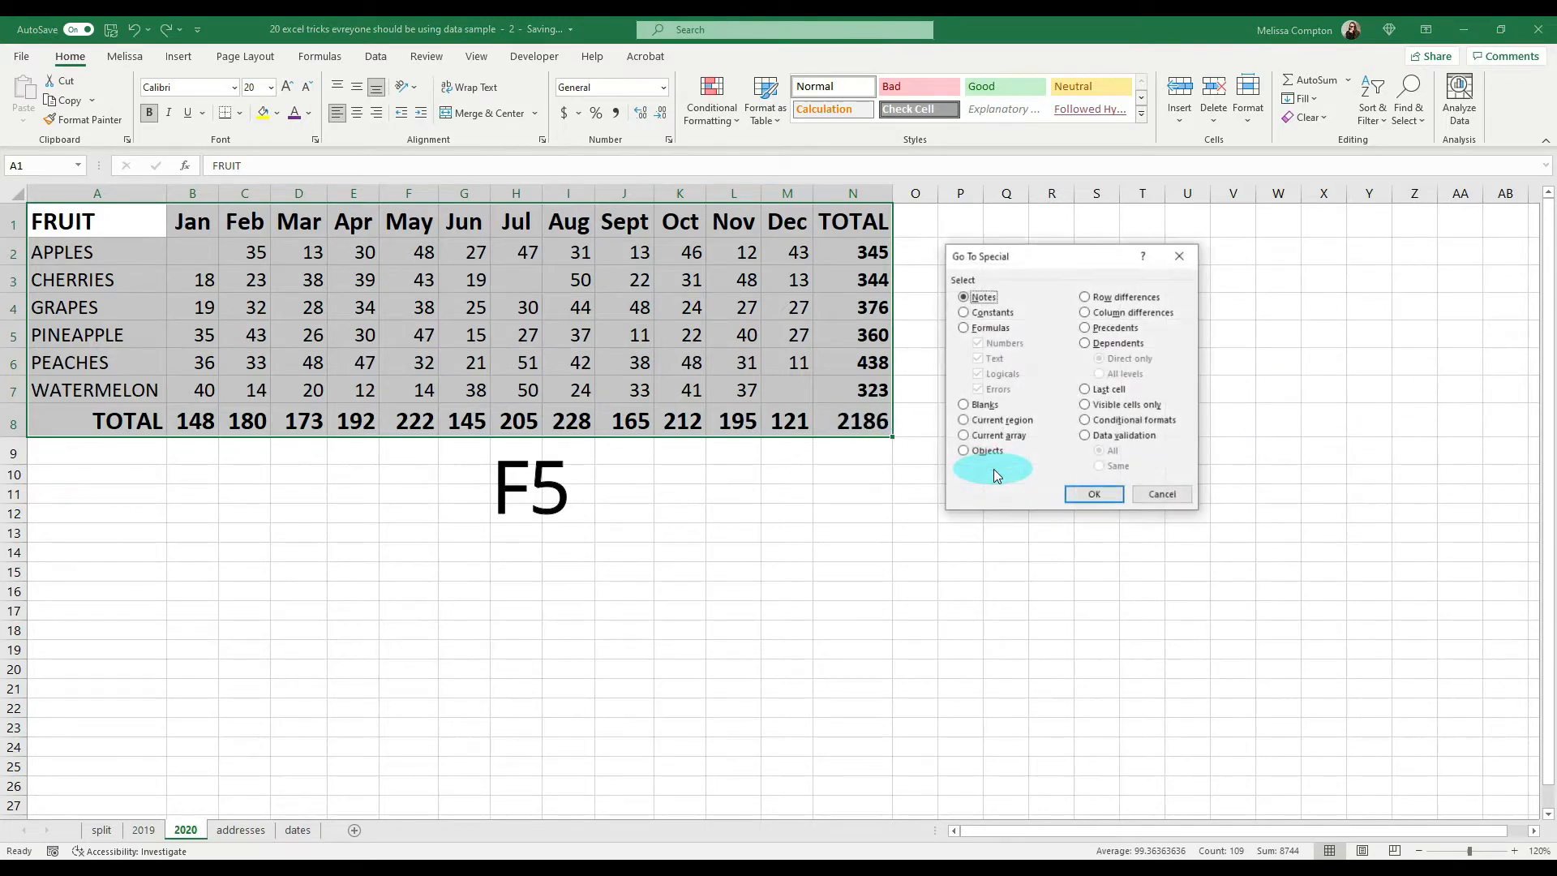
click(984, 405)
click(1092, 496)
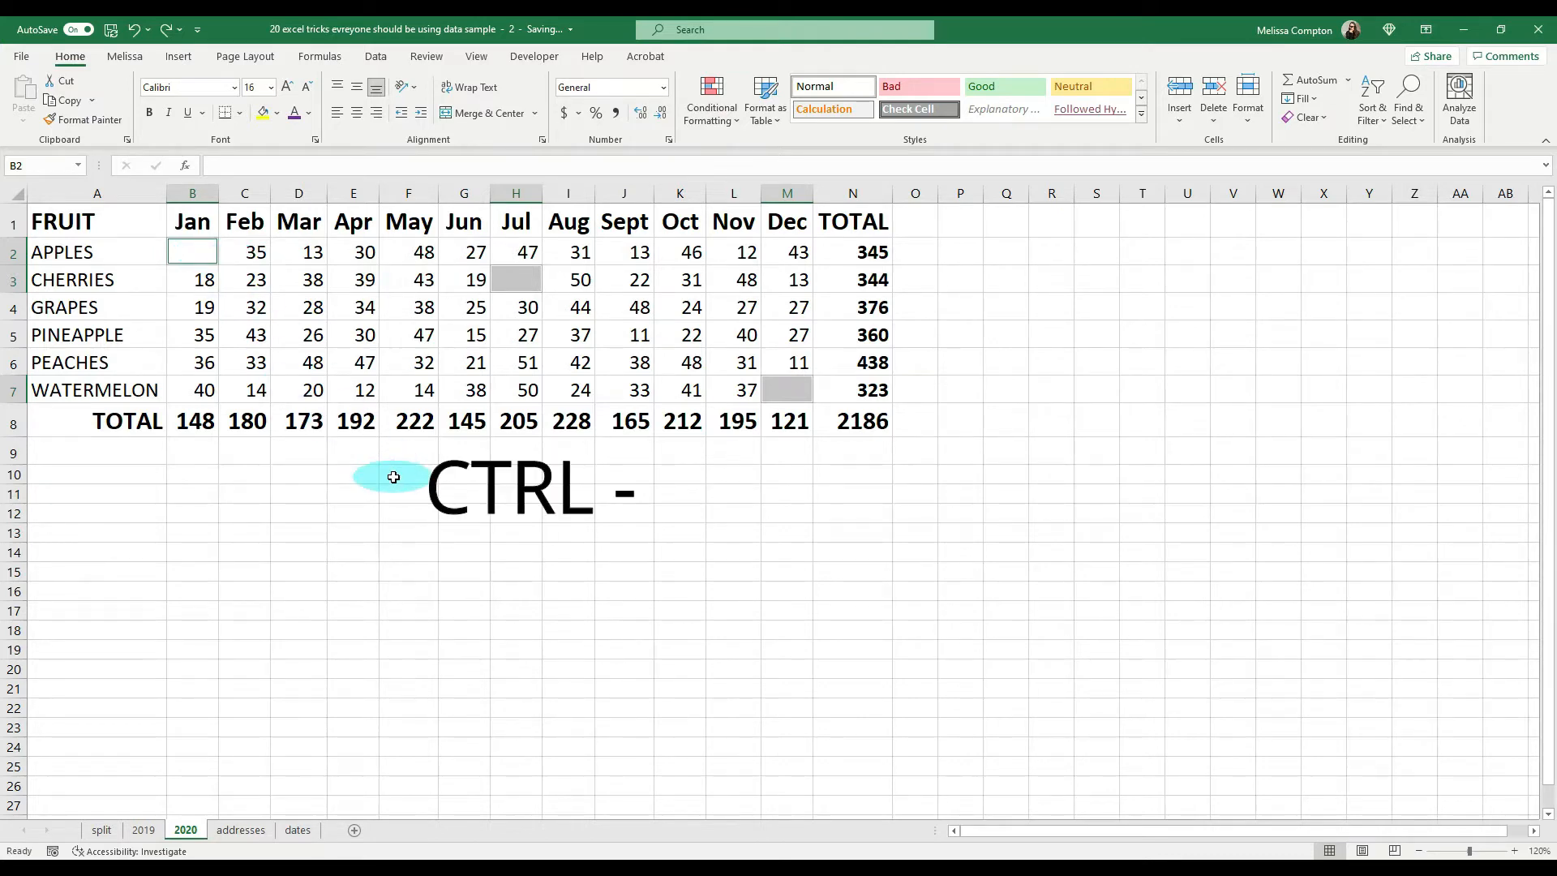
Step: Delete the entire rows that contain the selected blank cells
key(ctrl+minus)
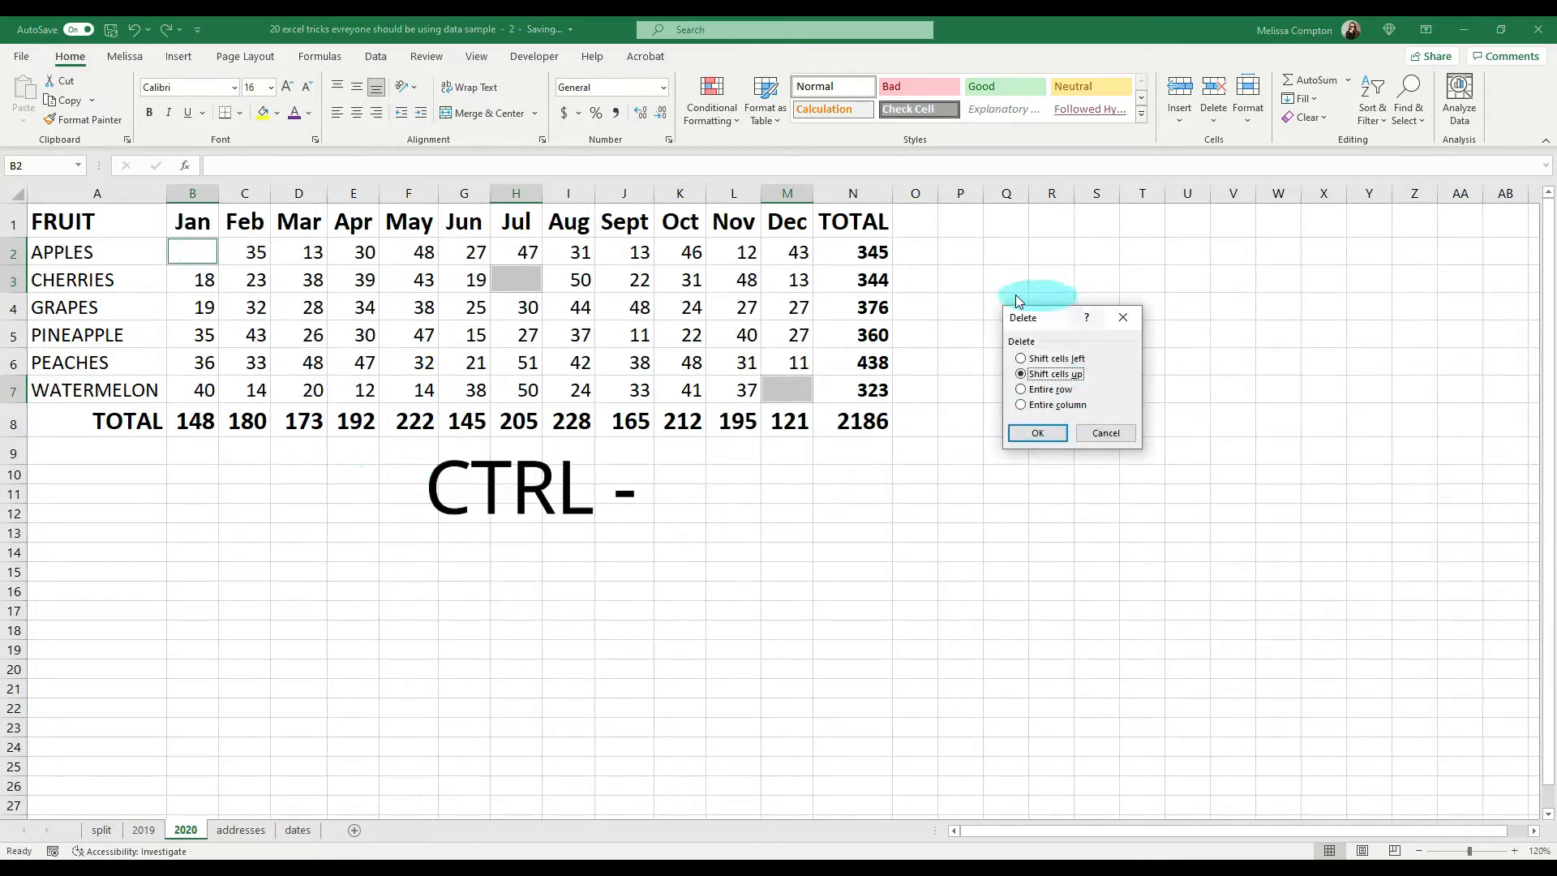
click(1041, 394)
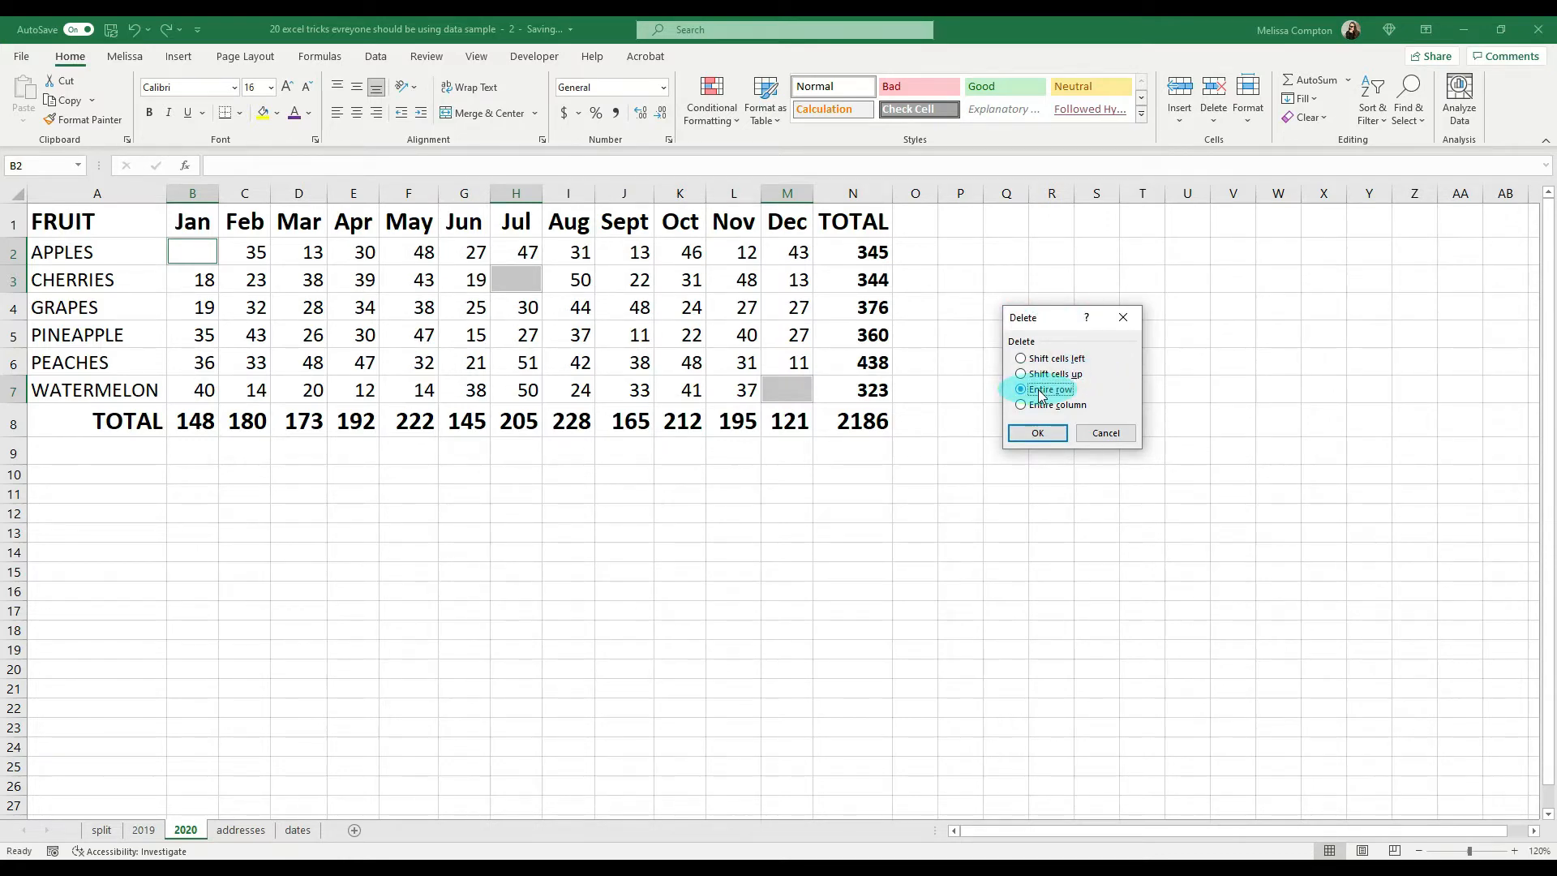
click(1036, 435)
click(991, 447)
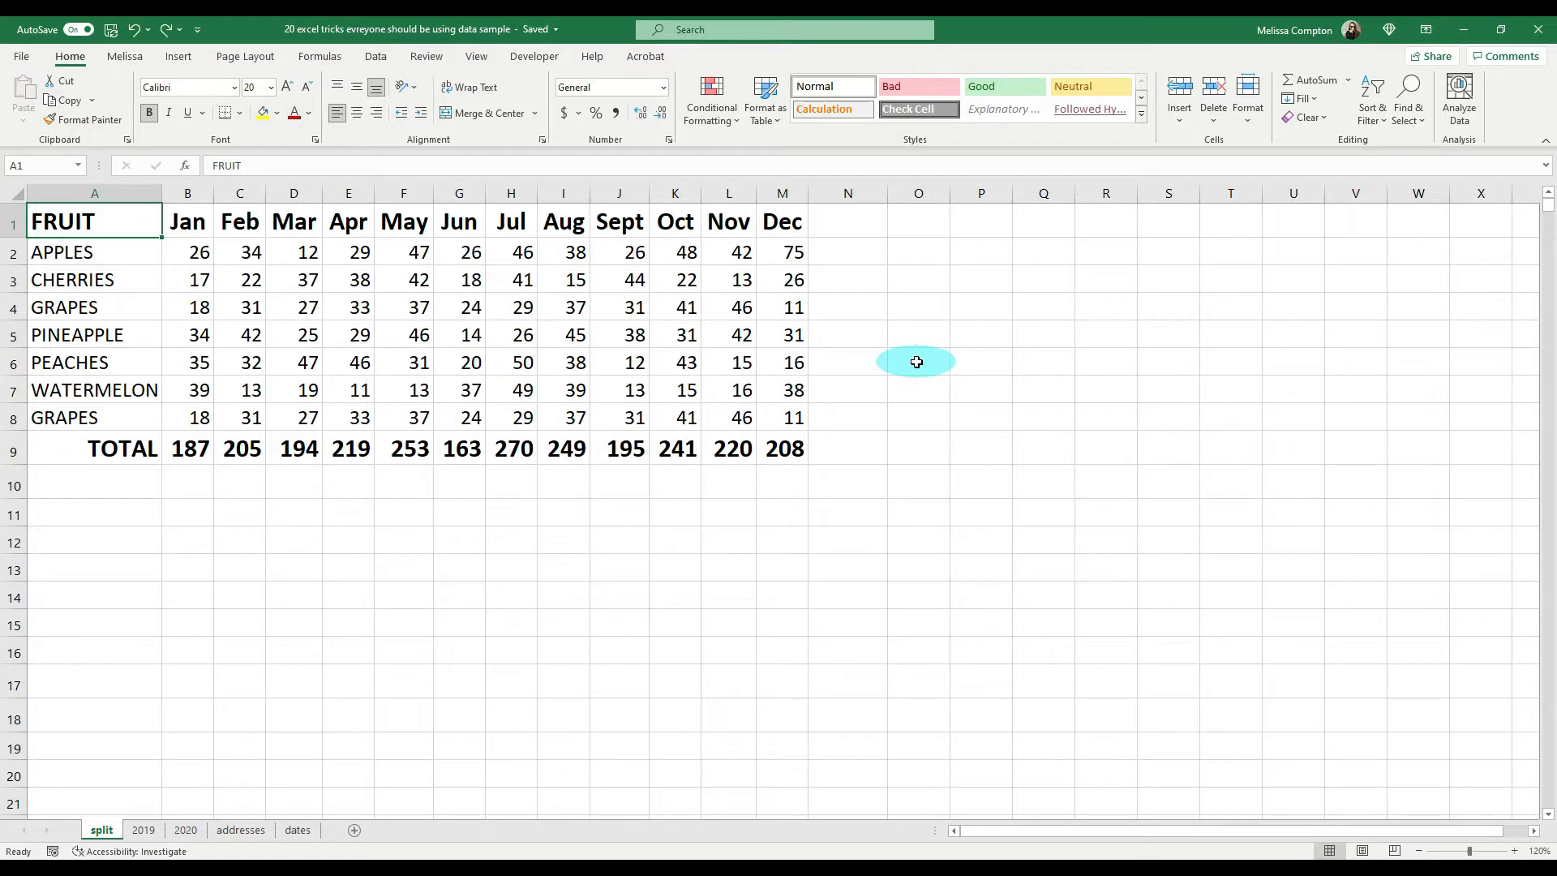
Step: Highlight duplicate values in A1:M9 of the split sheet with Light Red Fill with Dark Red Text using conditional formatting
drag(87, 222, 783, 448)
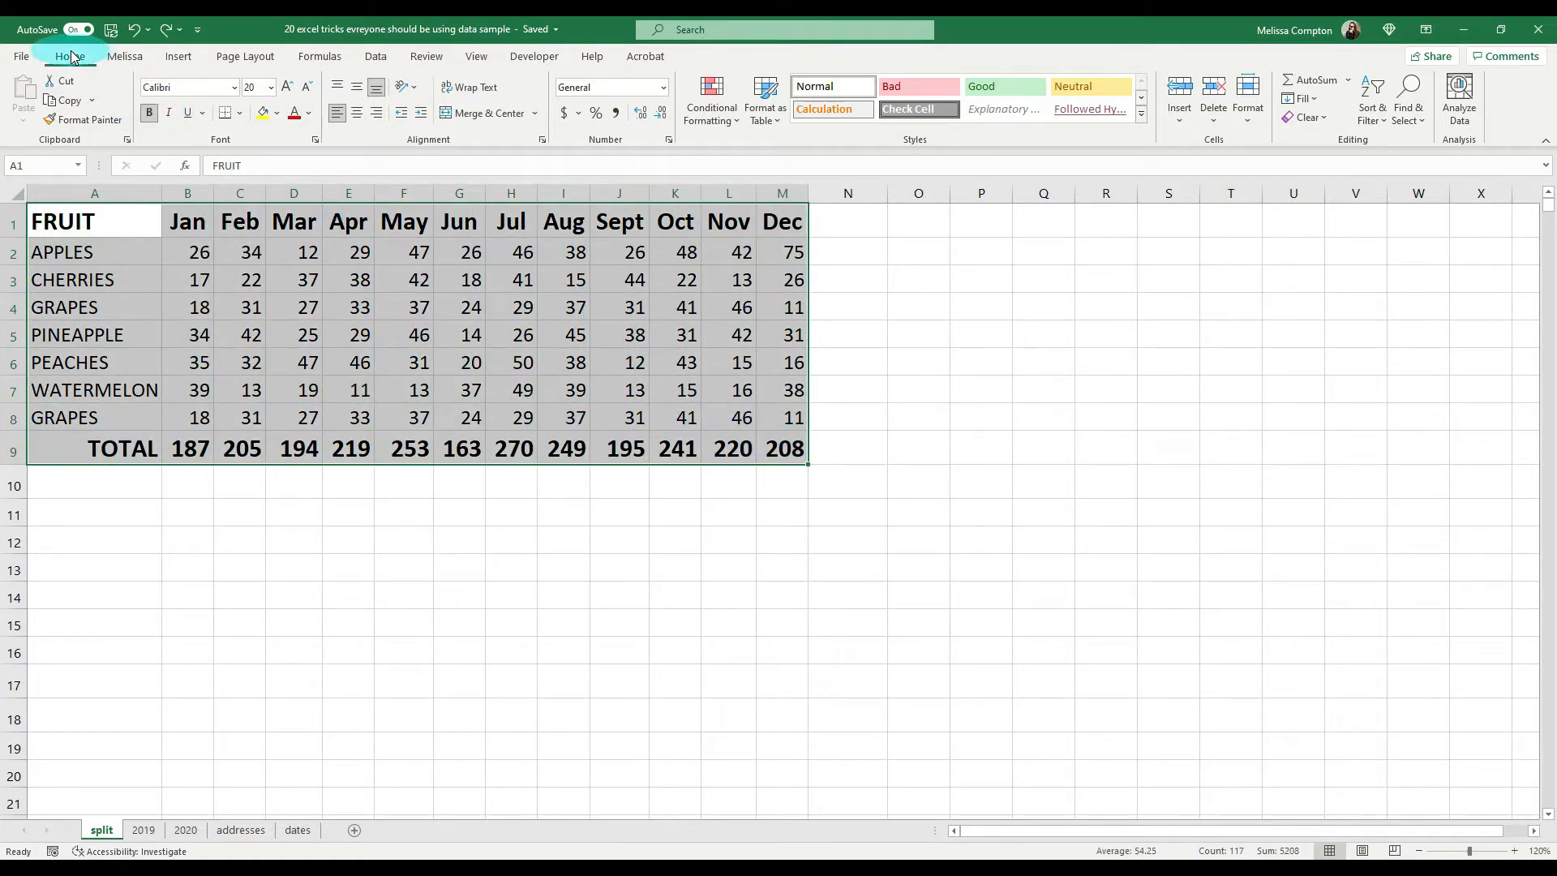
click(732, 120)
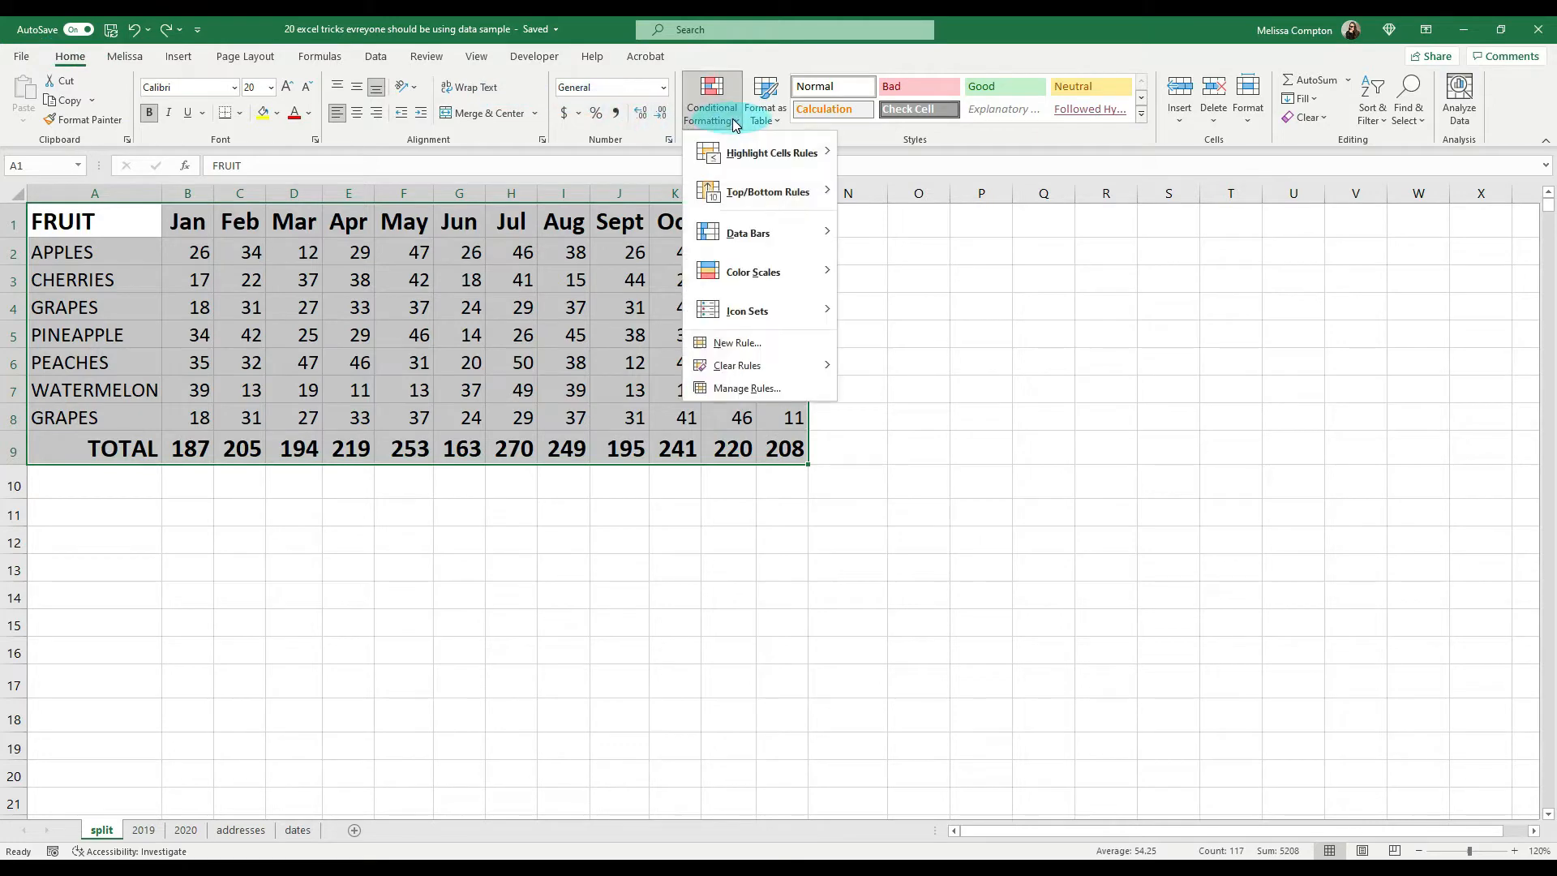
mouse_move(734, 154)
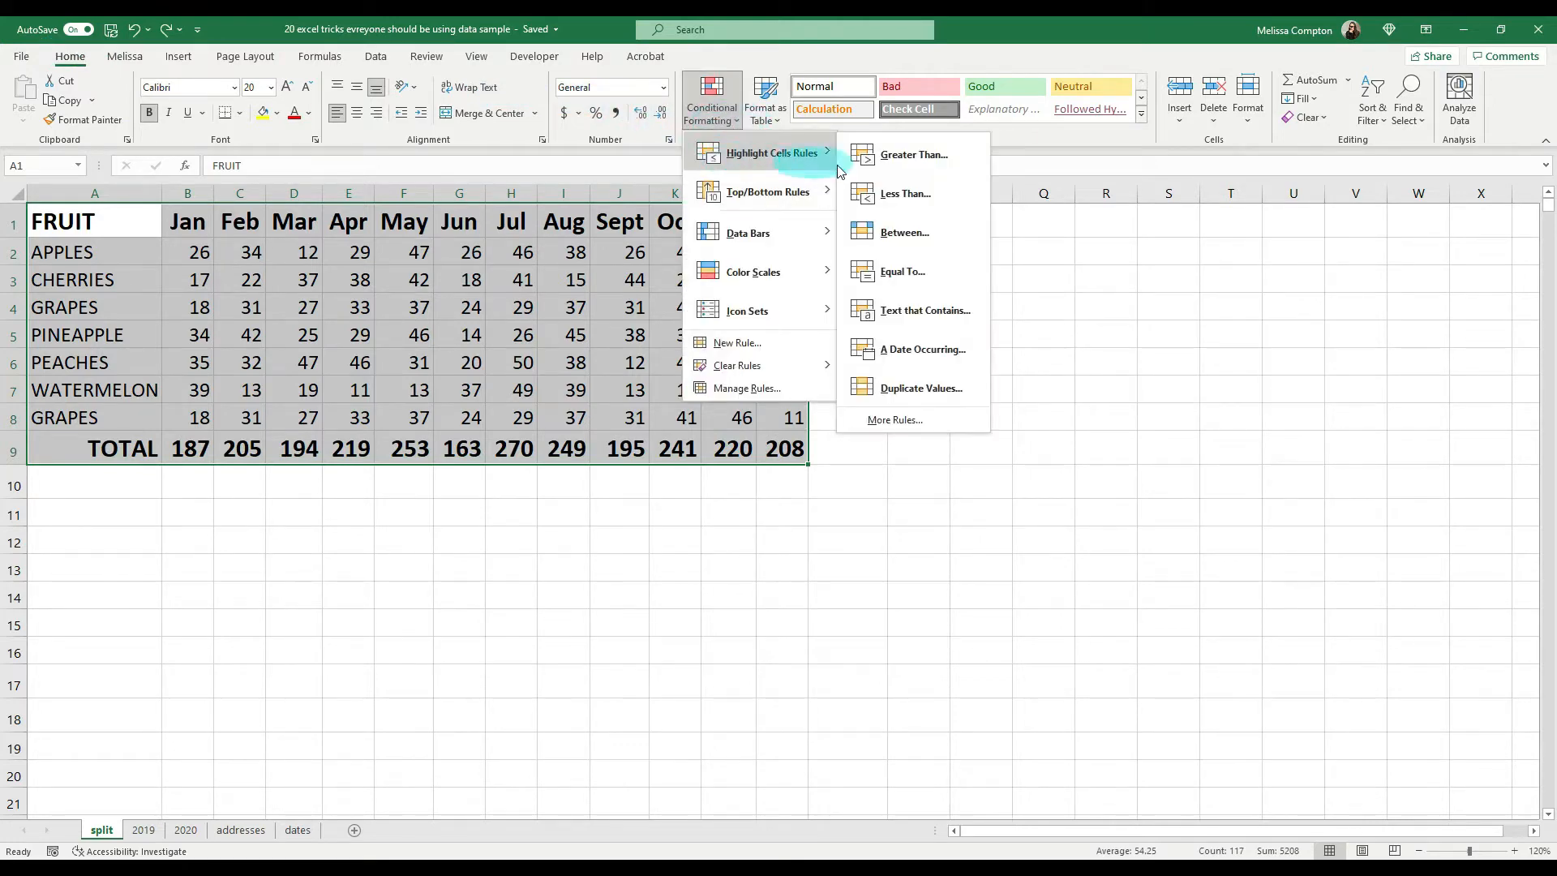
click(919, 389)
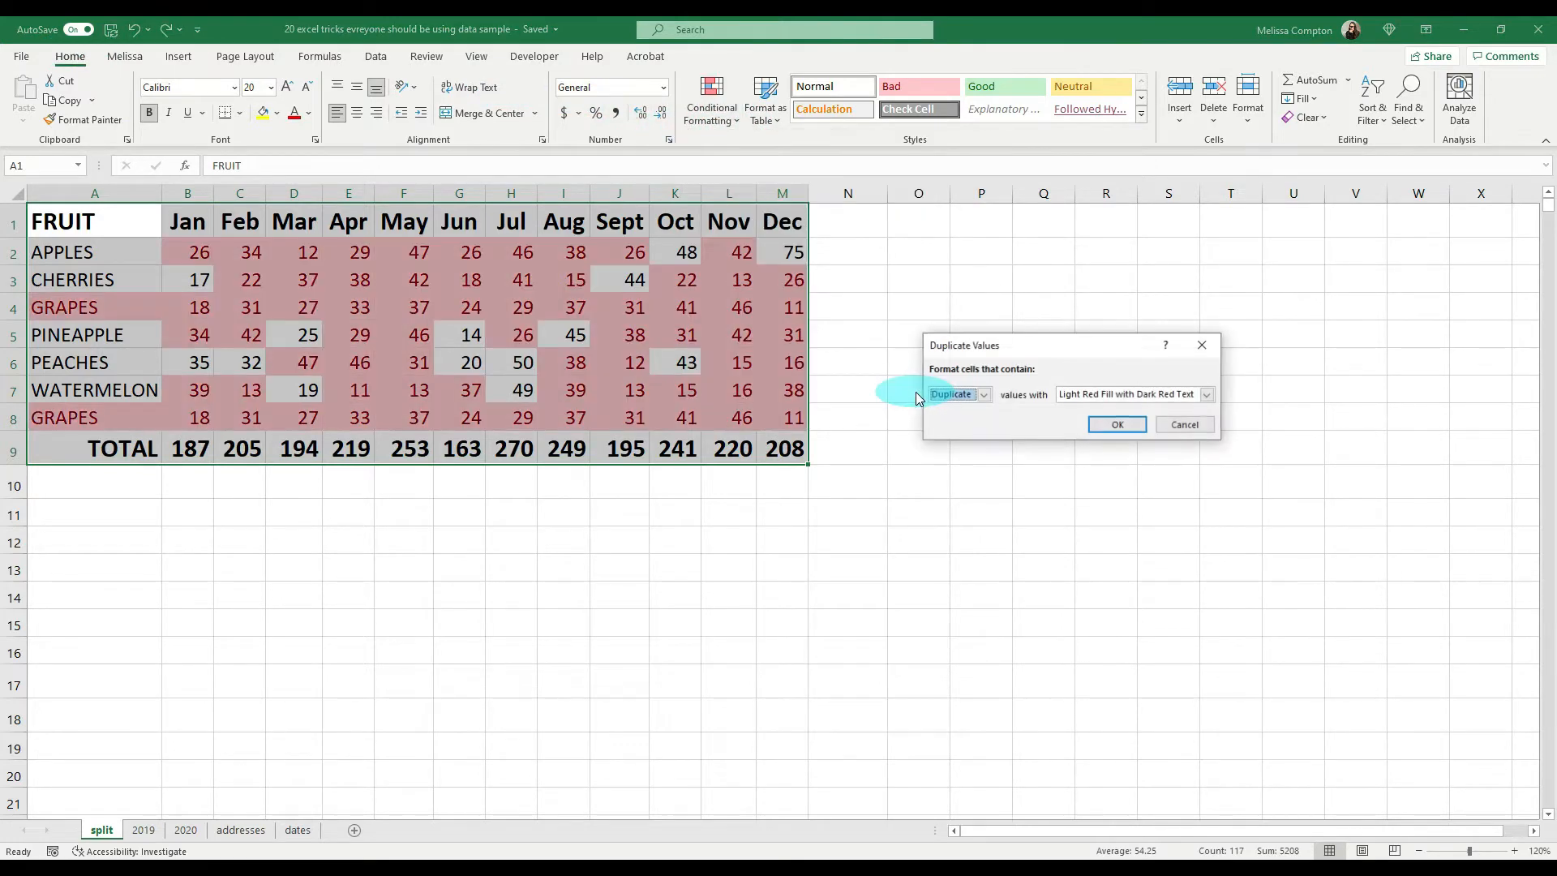
click(1208, 396)
click(1207, 396)
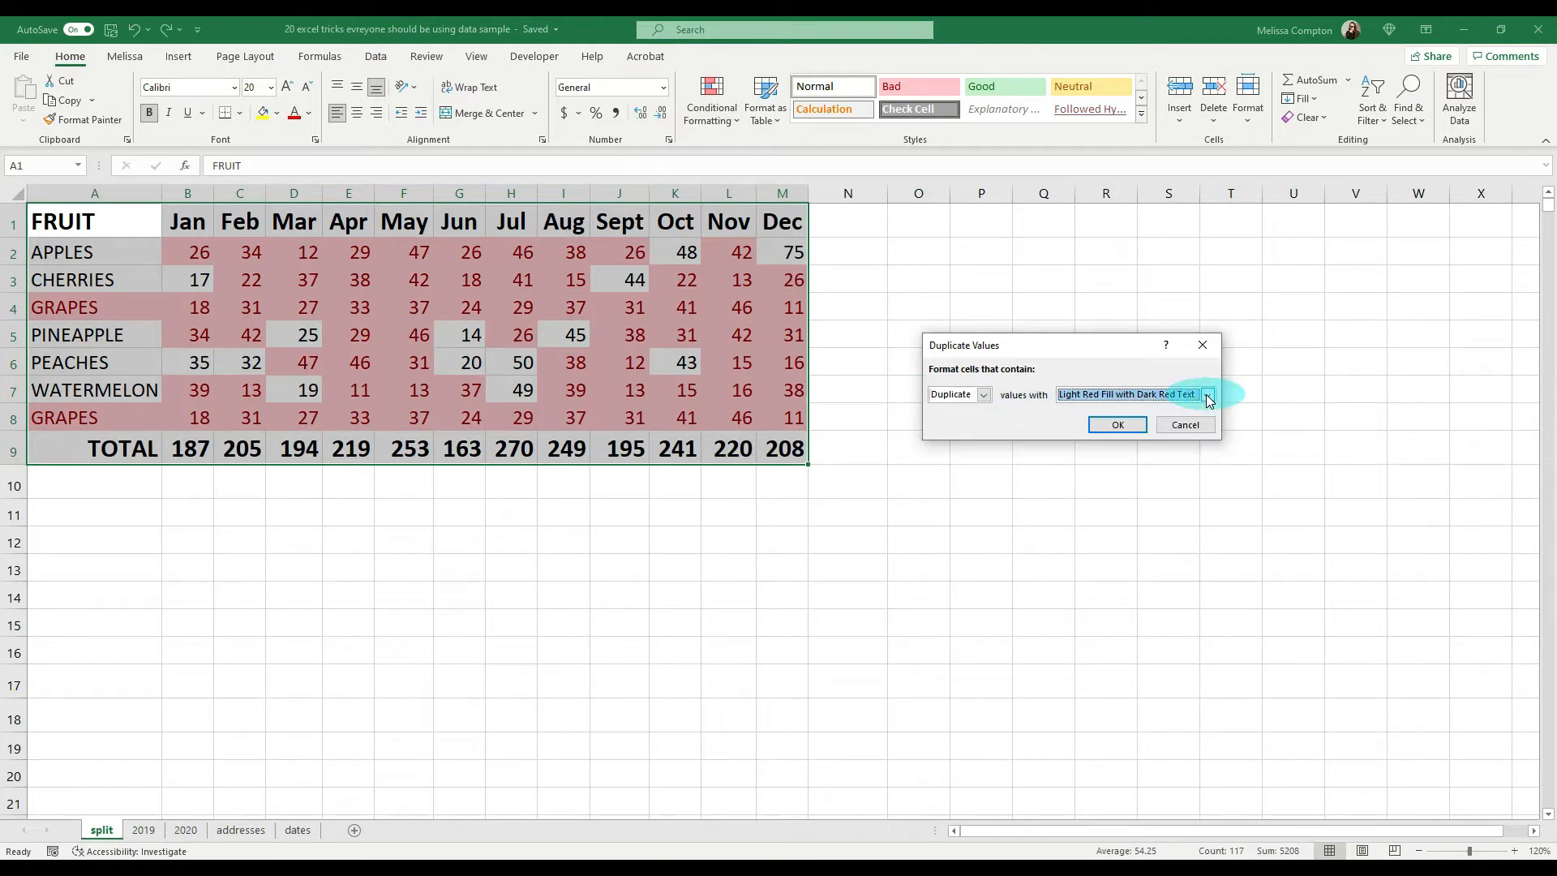
click(1113, 424)
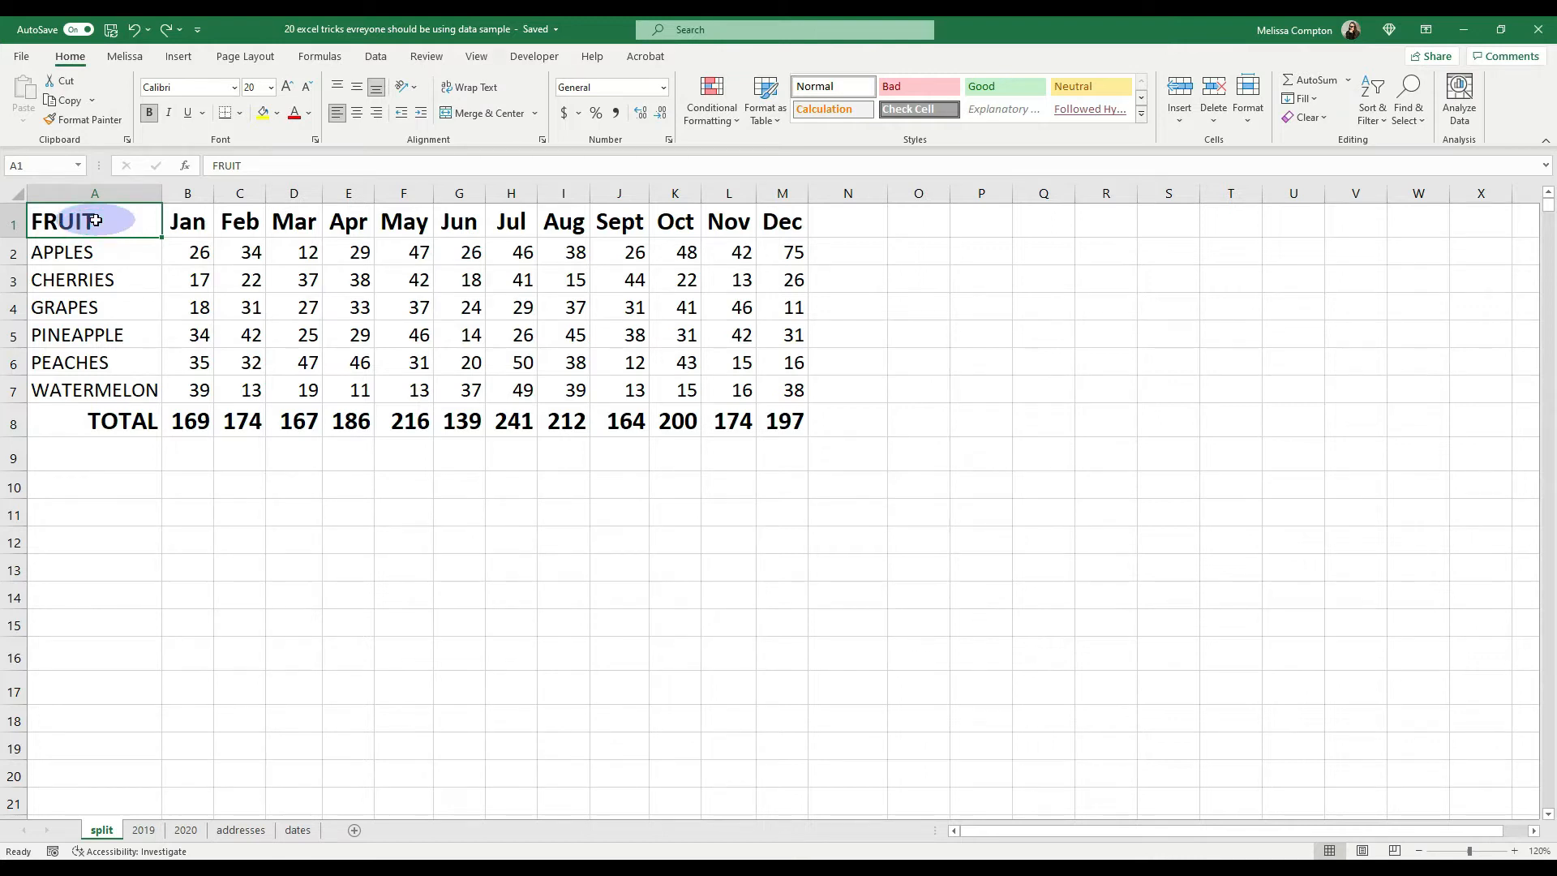
Step: Turn on filtering for the split sheet's header row from the FRUIT cell's value and filter the FRUIT column to APPLES
right_click(96, 223)
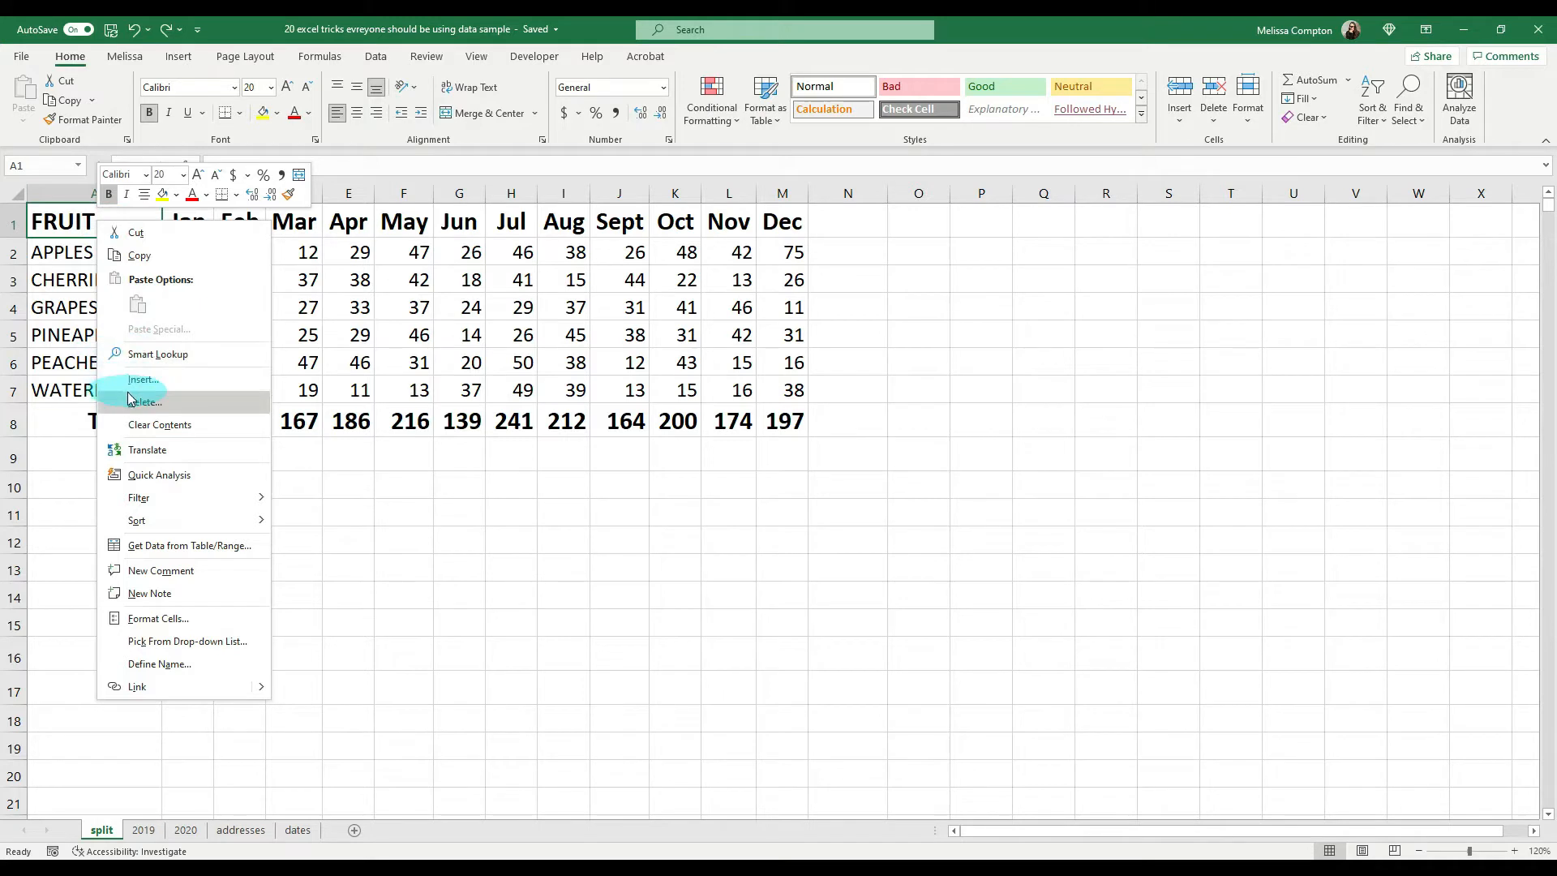
mouse_move(148, 504)
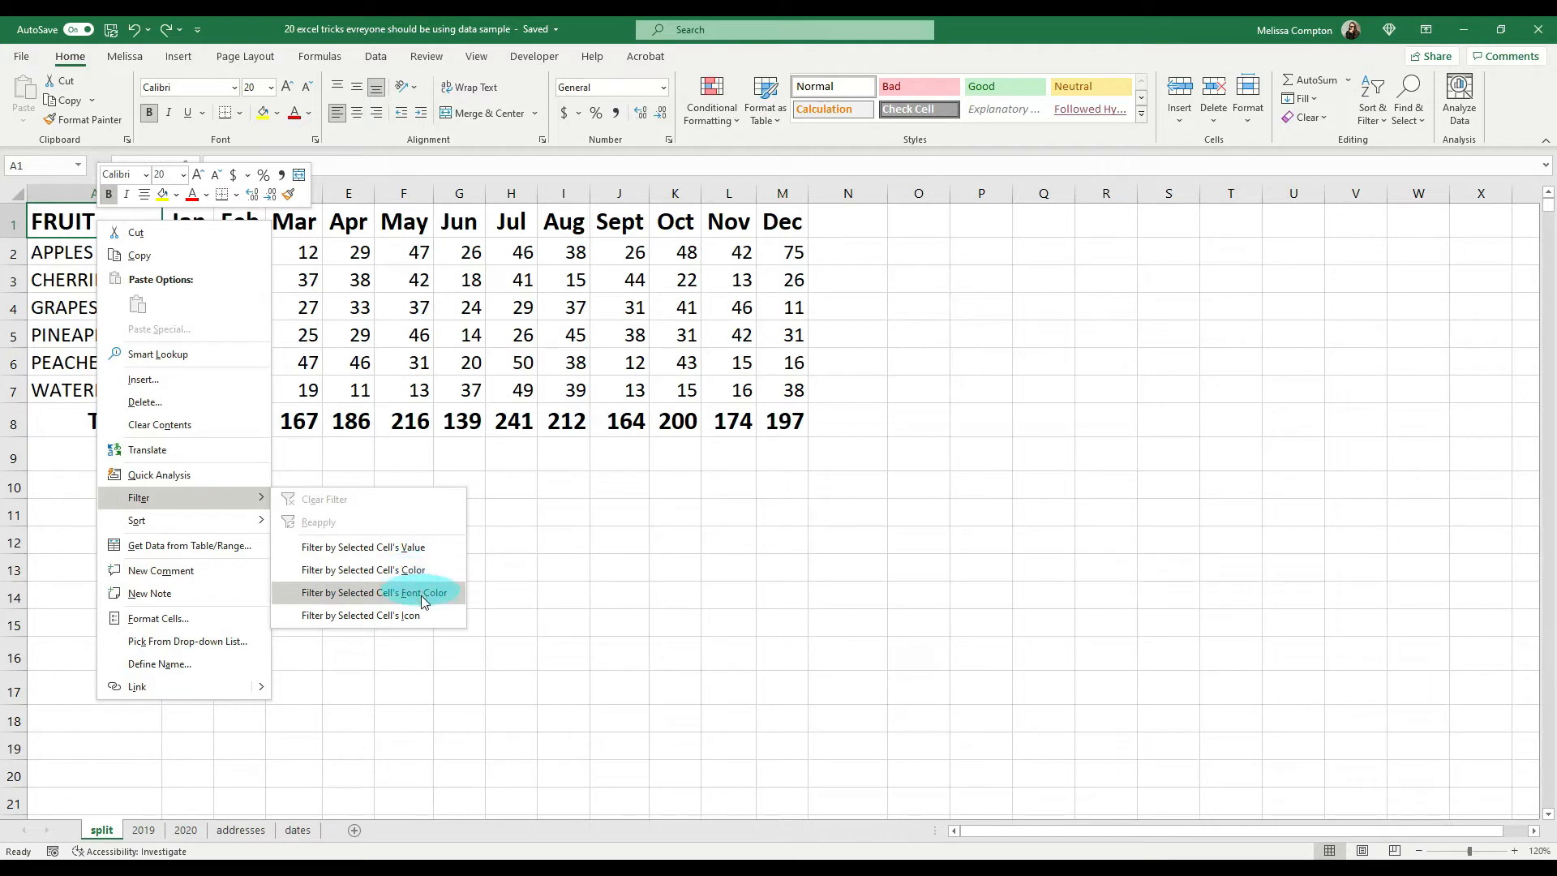
click(405, 548)
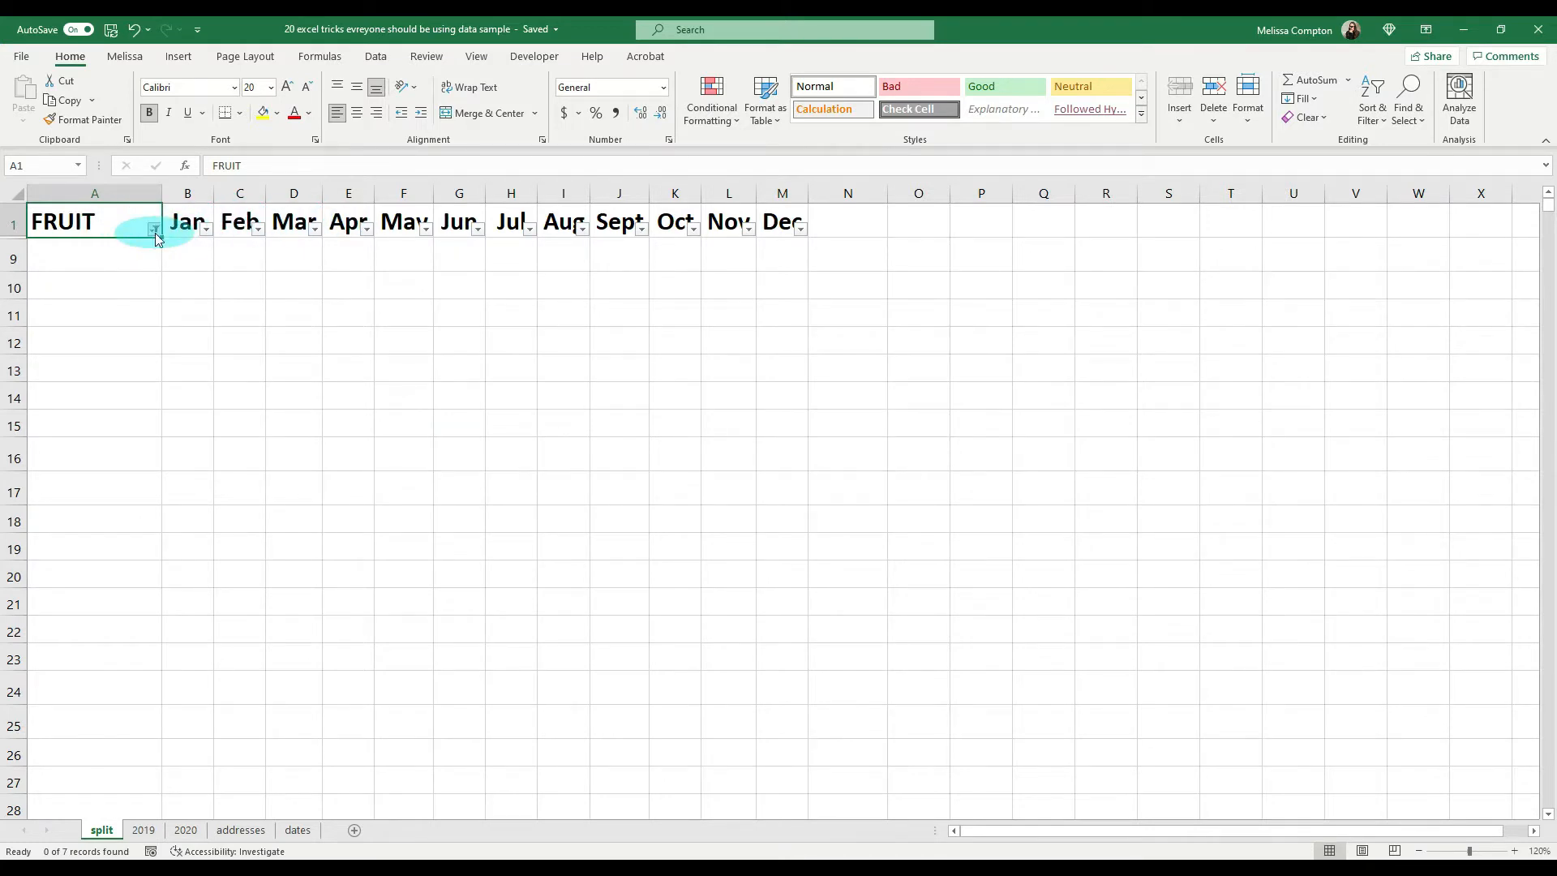
click(155, 231)
click(73, 435)
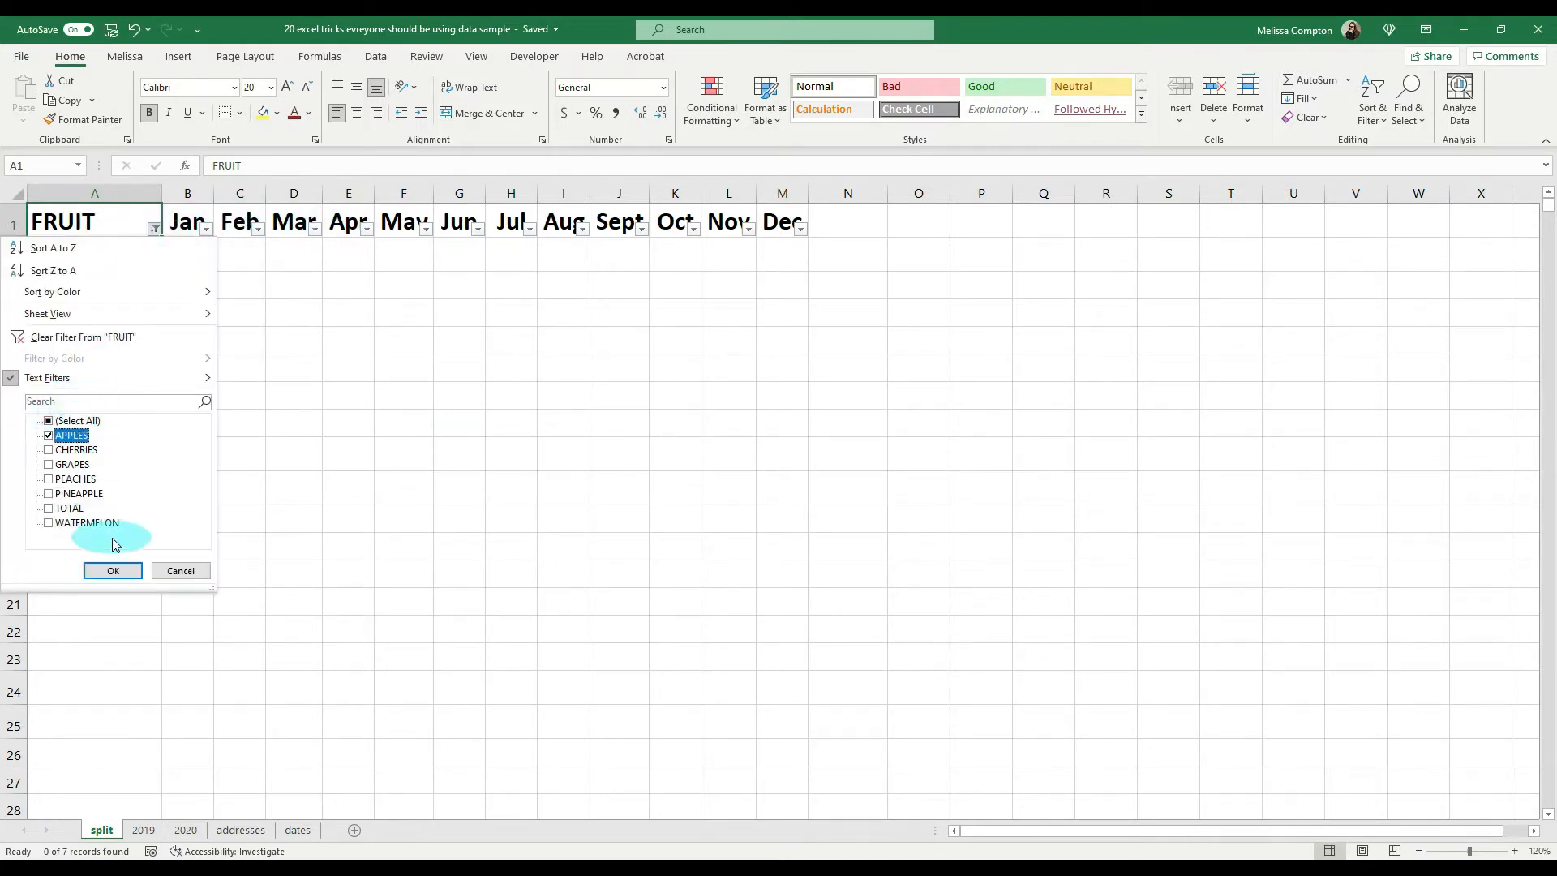
click(112, 571)
Step: Add PINEAPPLE to the FRUIT column filter alongside APPLES
click(153, 230)
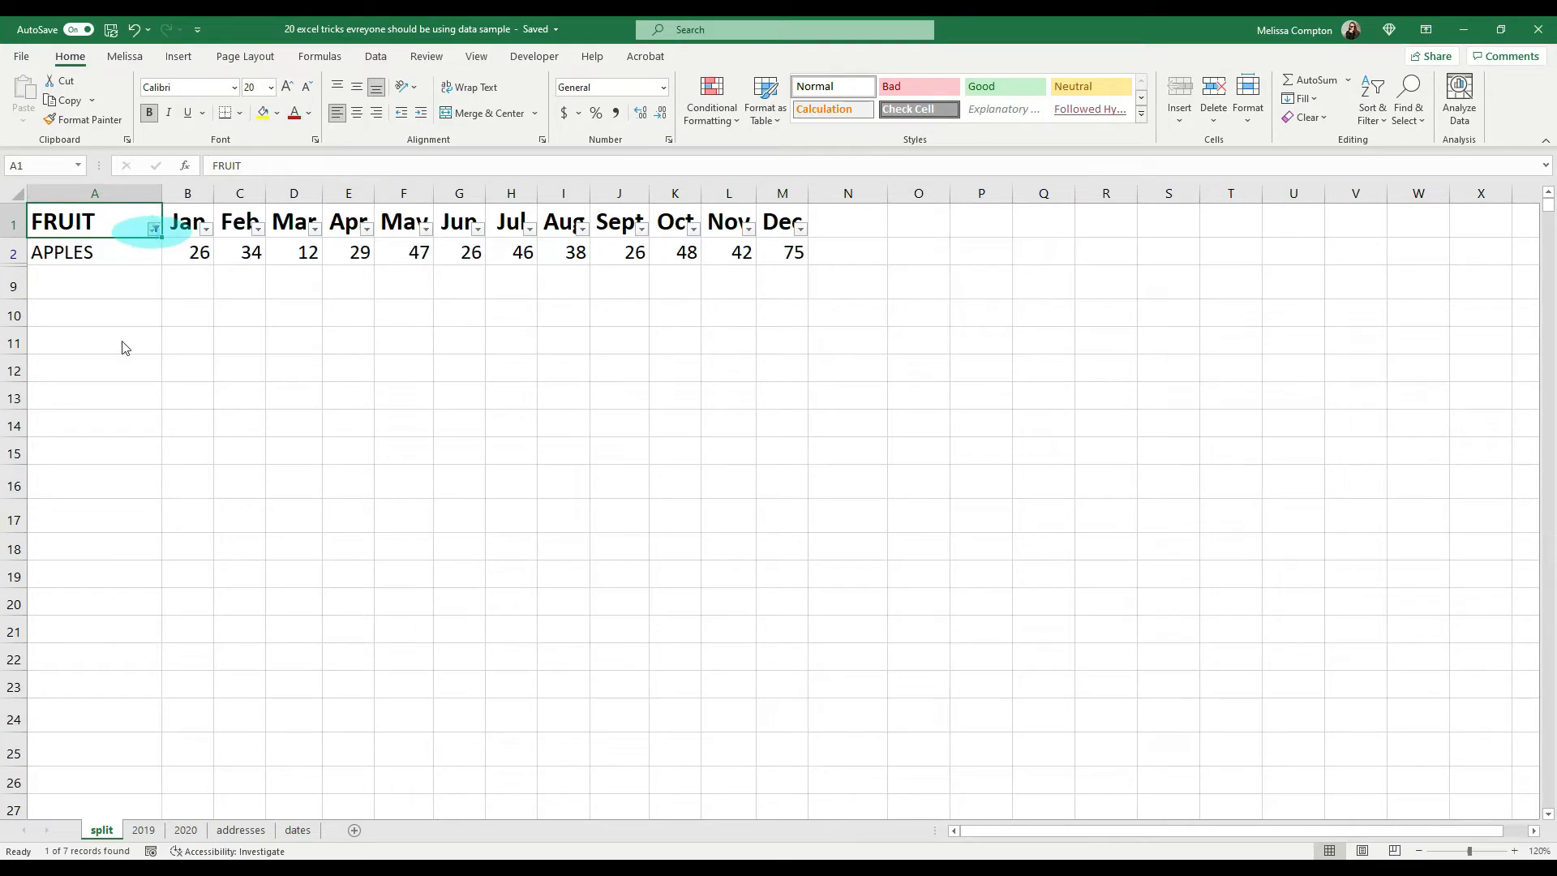
click(77, 493)
click(113, 571)
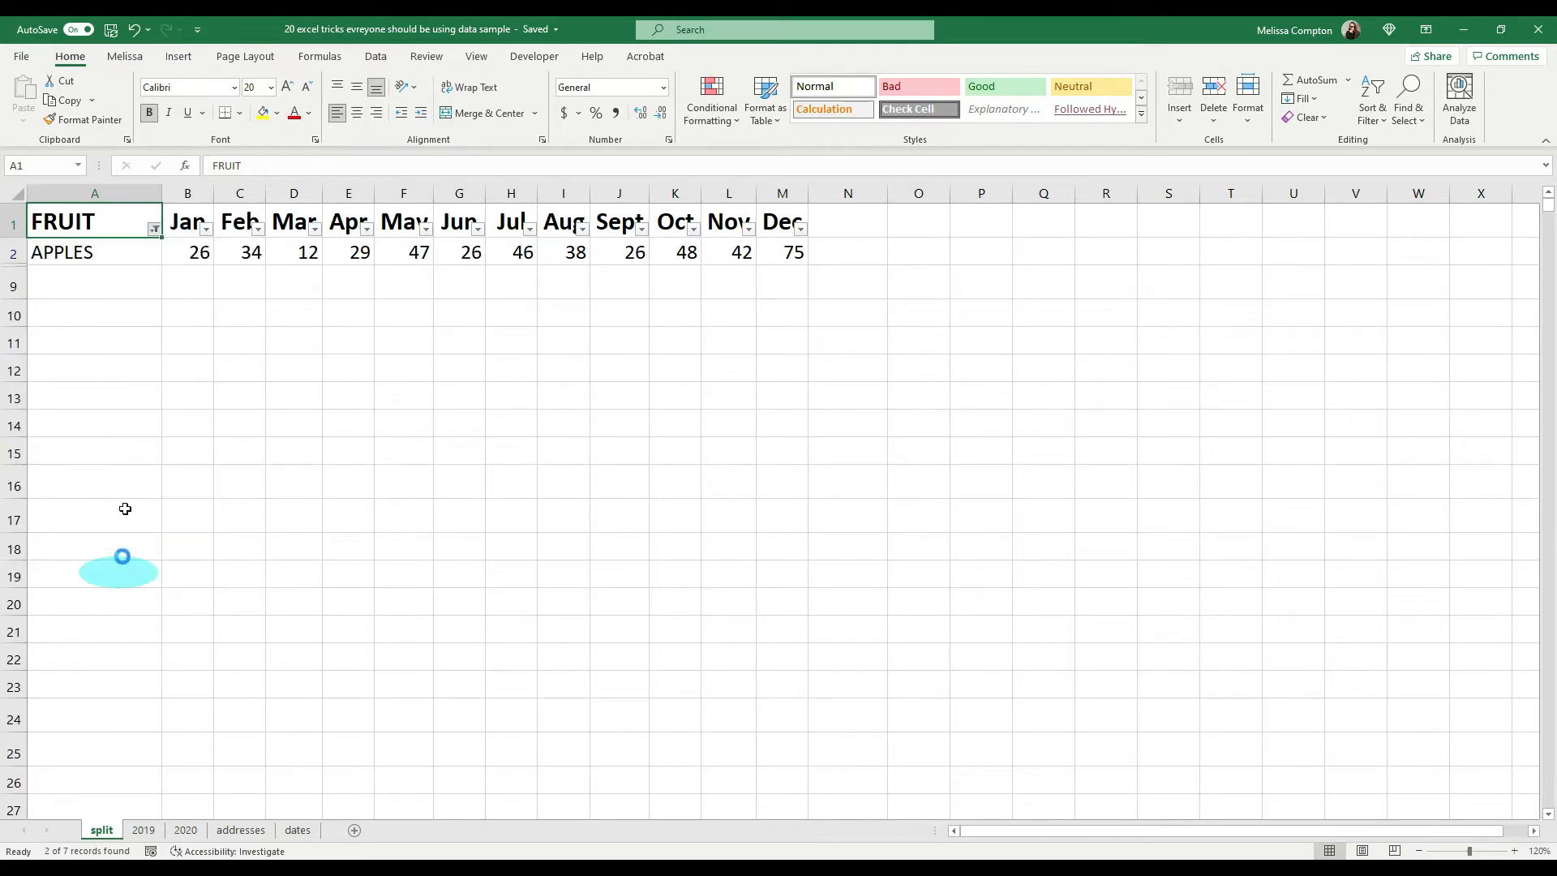
Step: Select all items in the FRUIT column filter to show every fruit again
click(154, 229)
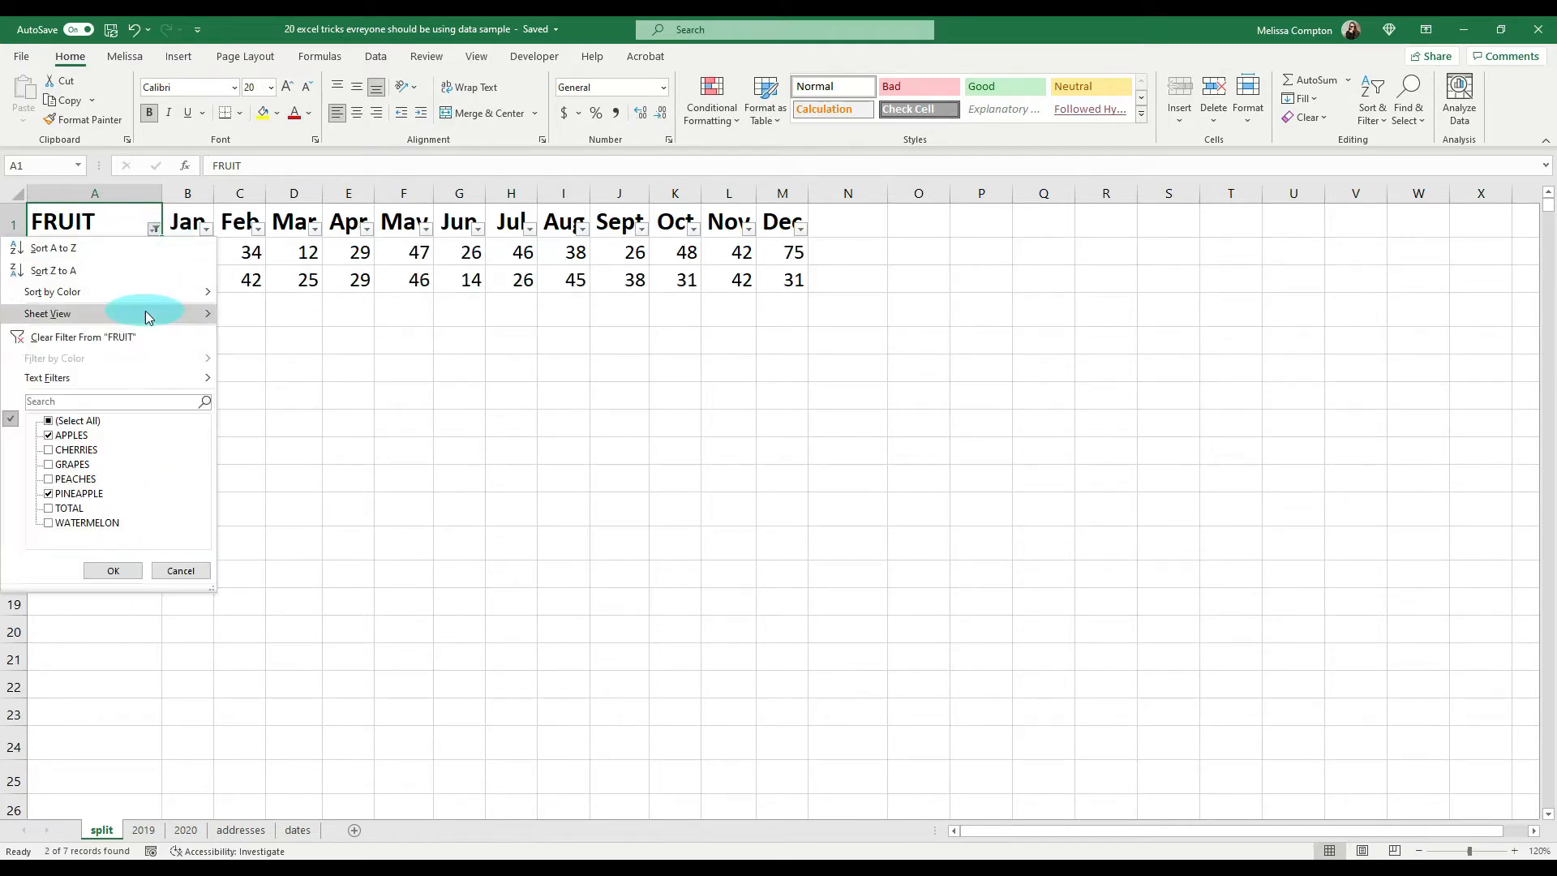
click(67, 422)
click(103, 570)
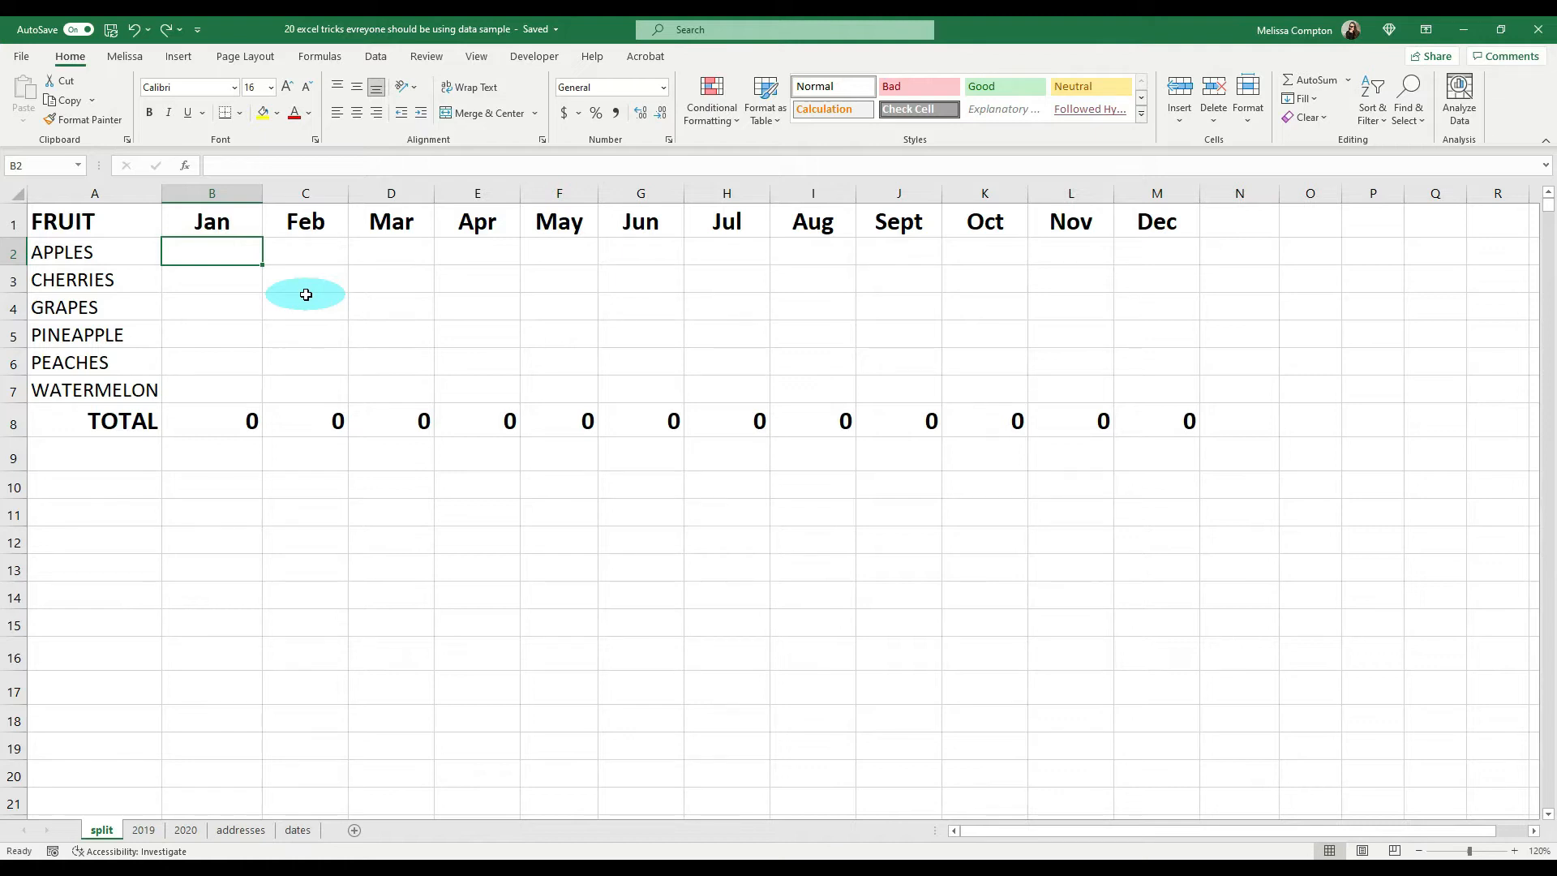
Step: Enter 1499 for January apples and 14.99 for January cherries as test values, and undo both entries
text(1499)
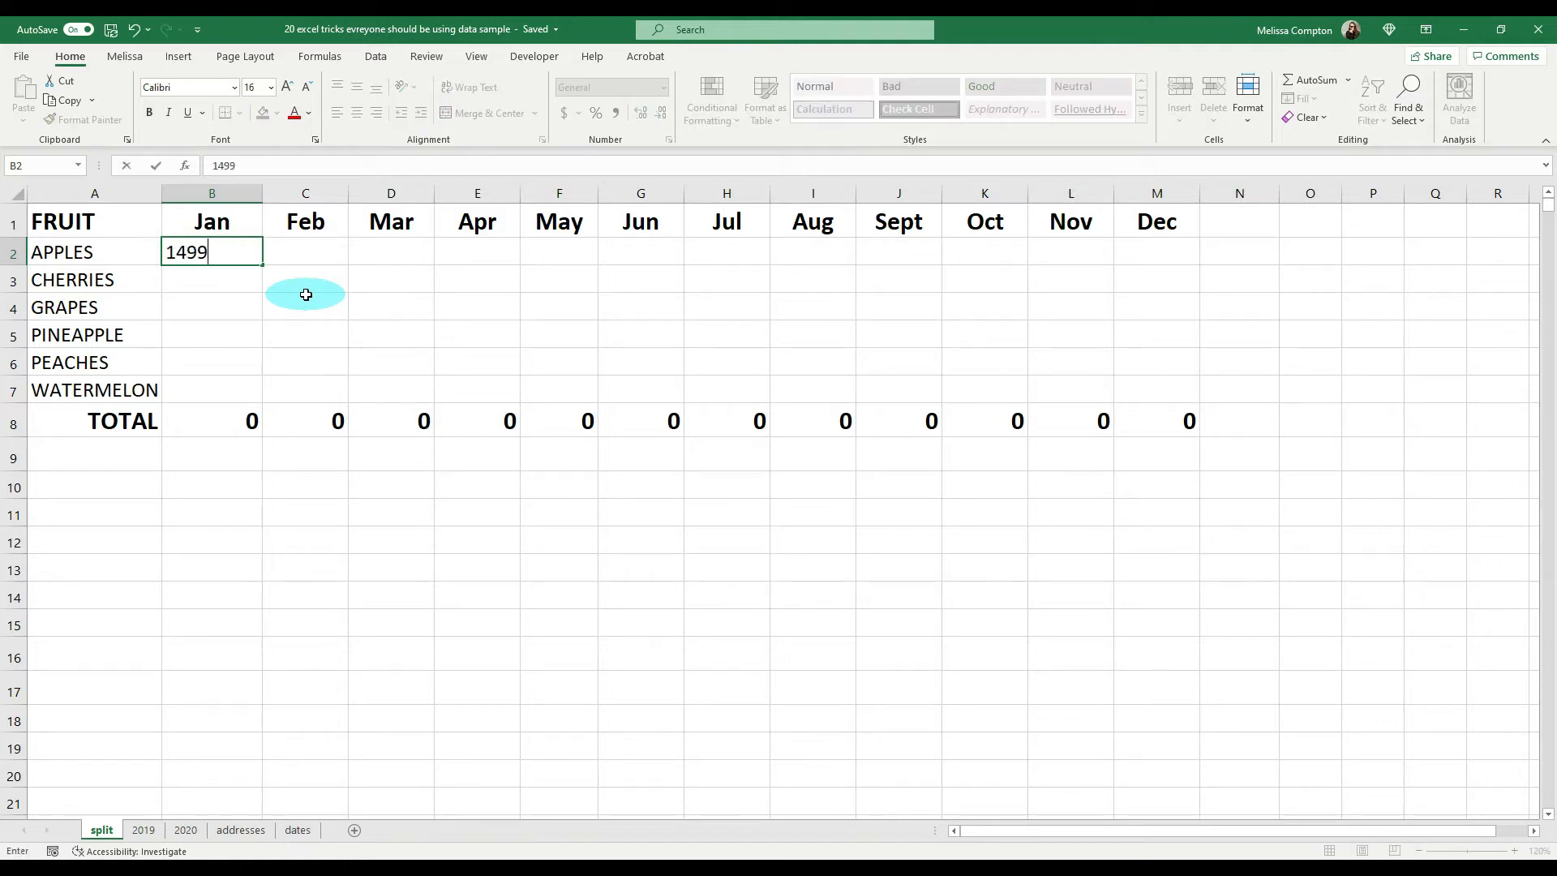
key(Return)
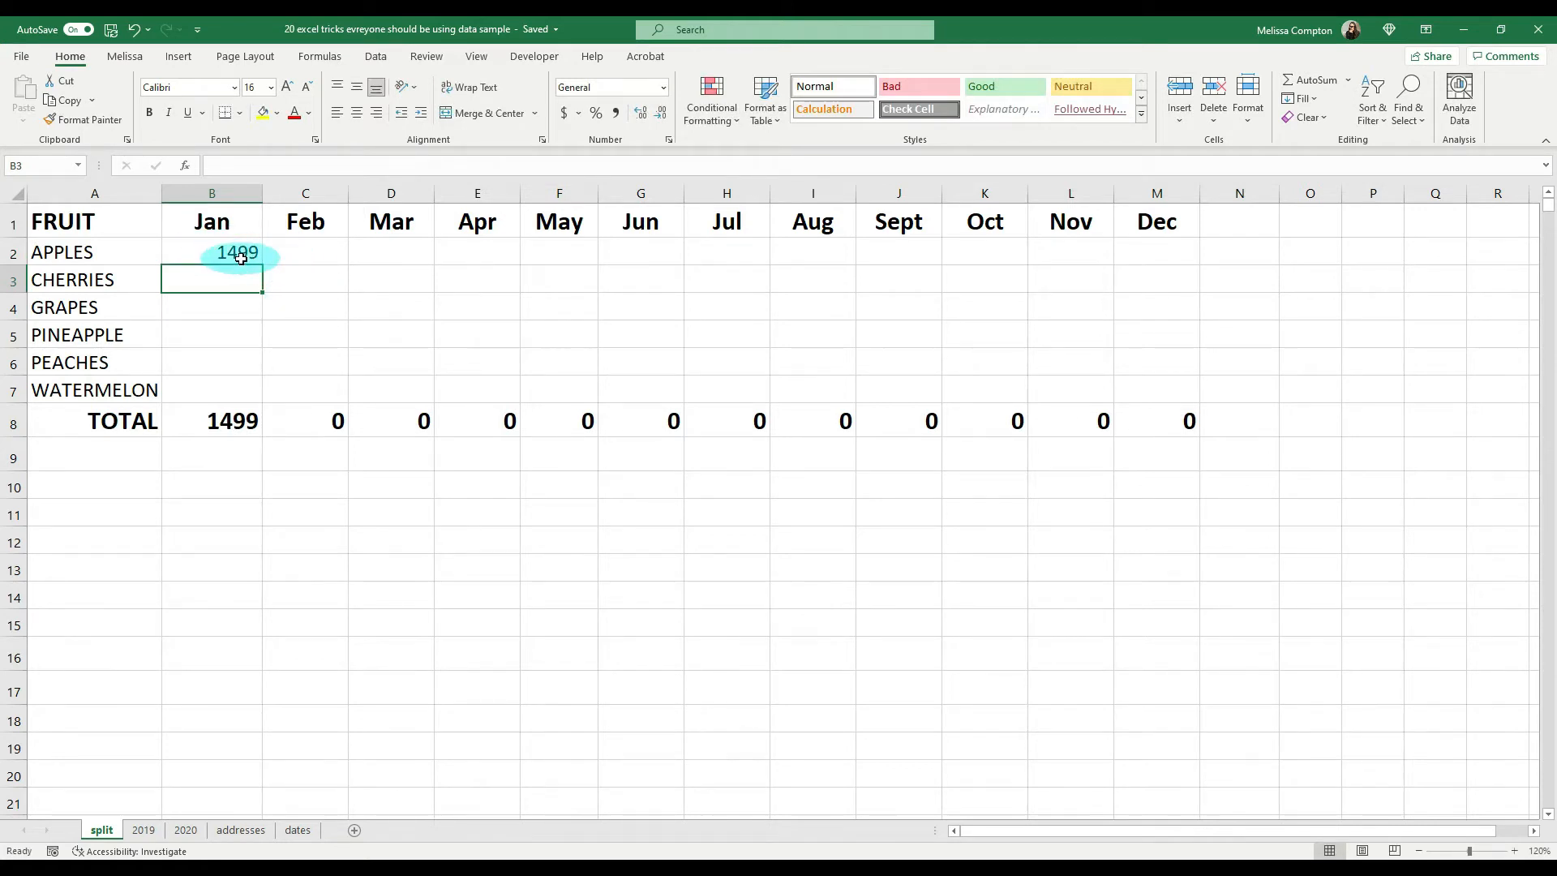
text(14.99)
key(Return)
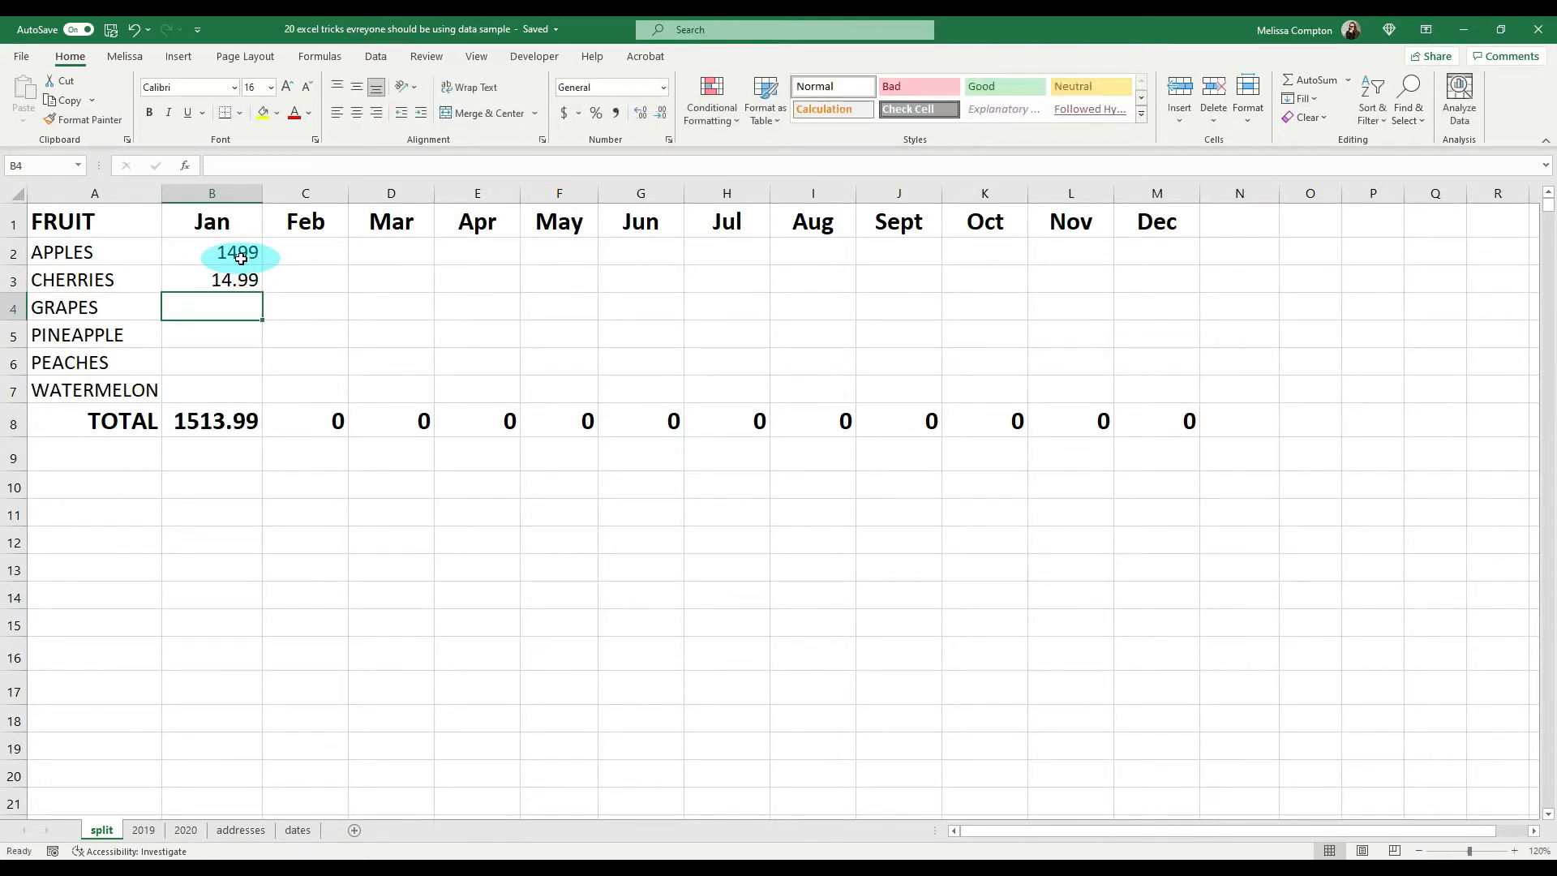
key(ctrl+z)
key(ctrl+z)
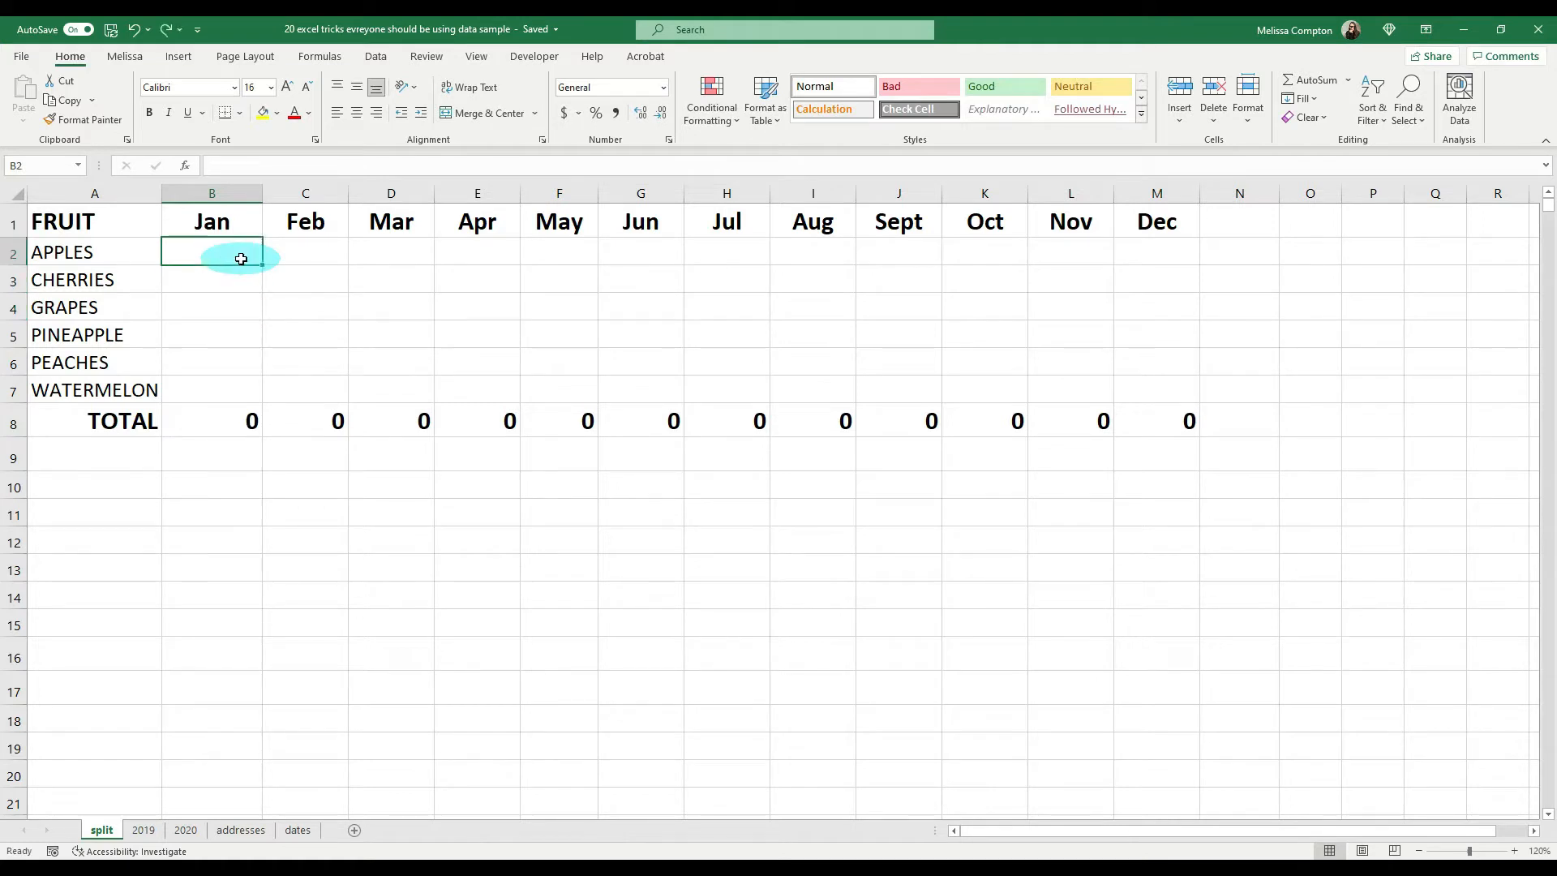
Step: Enable automatic decimal point insertion with 2 places in the advanced editing options
click(21, 56)
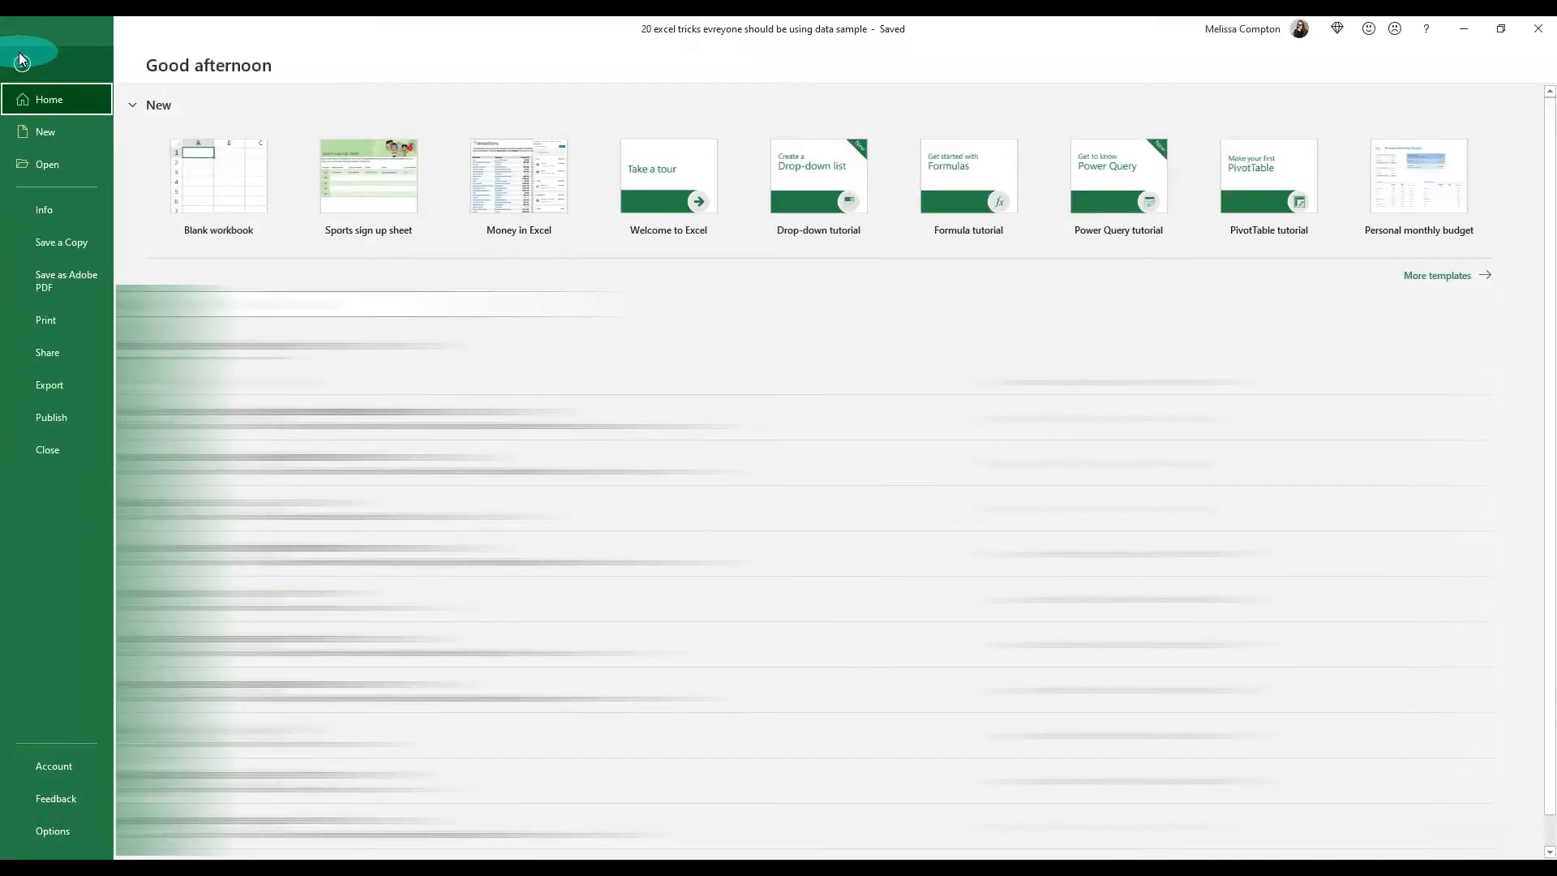
click(53, 831)
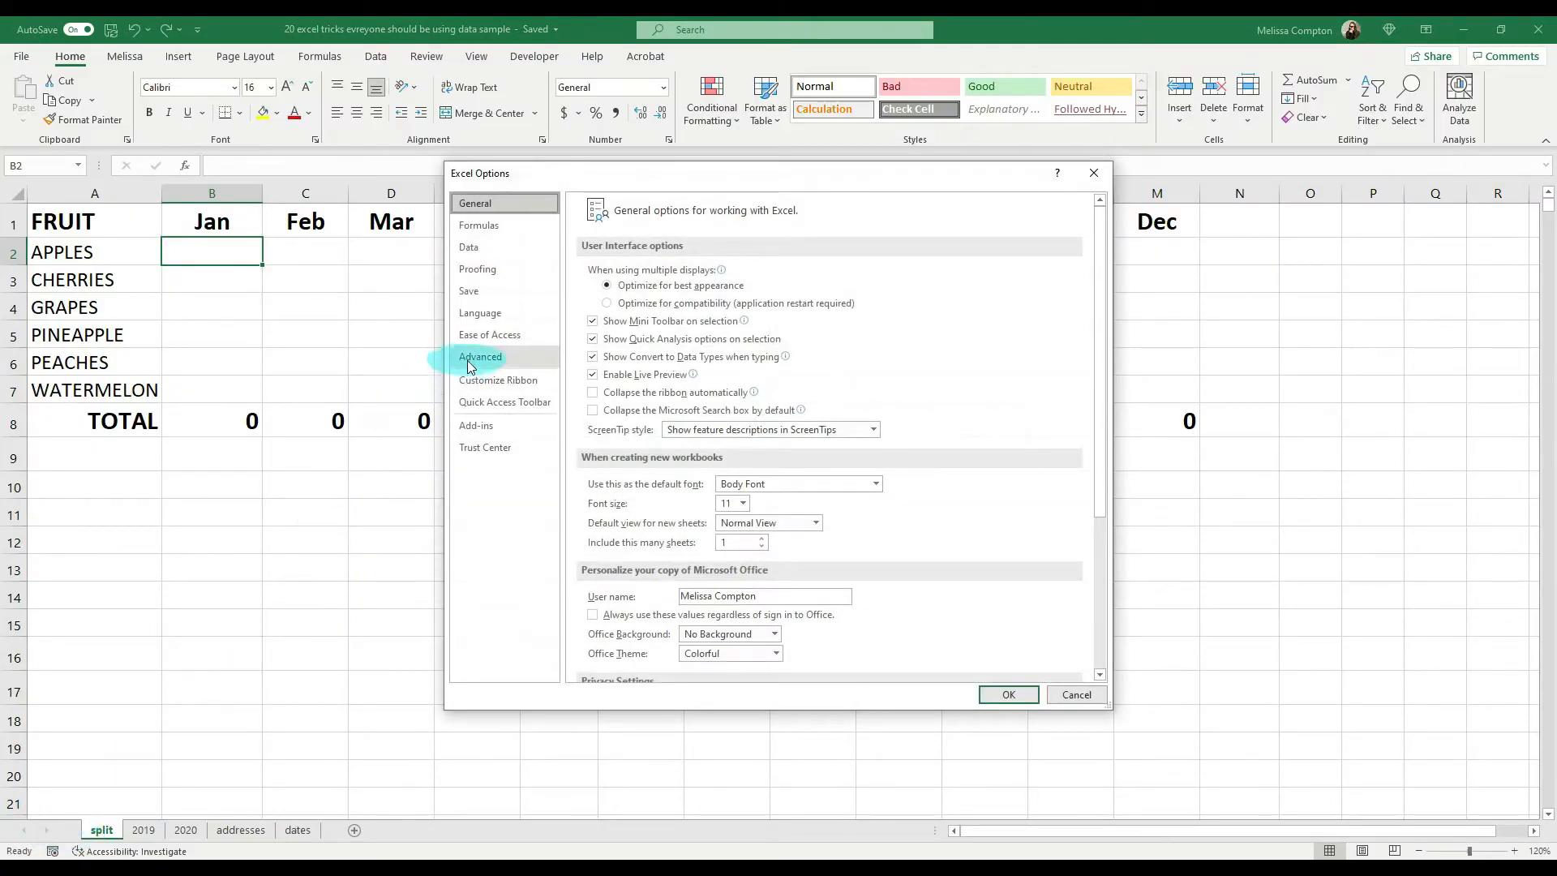
click(475, 359)
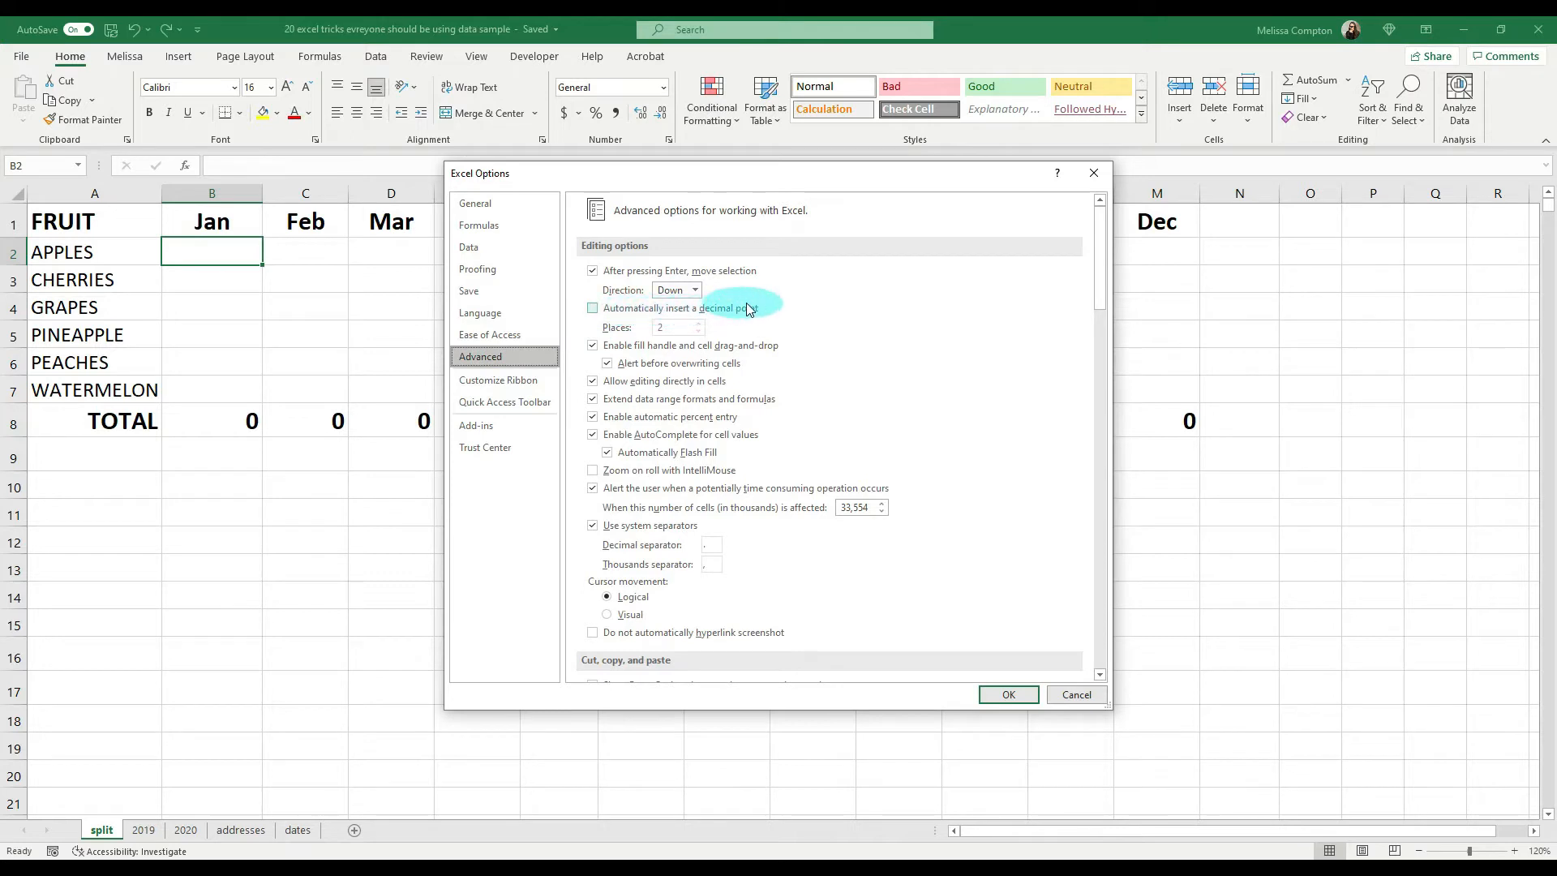
click(593, 308)
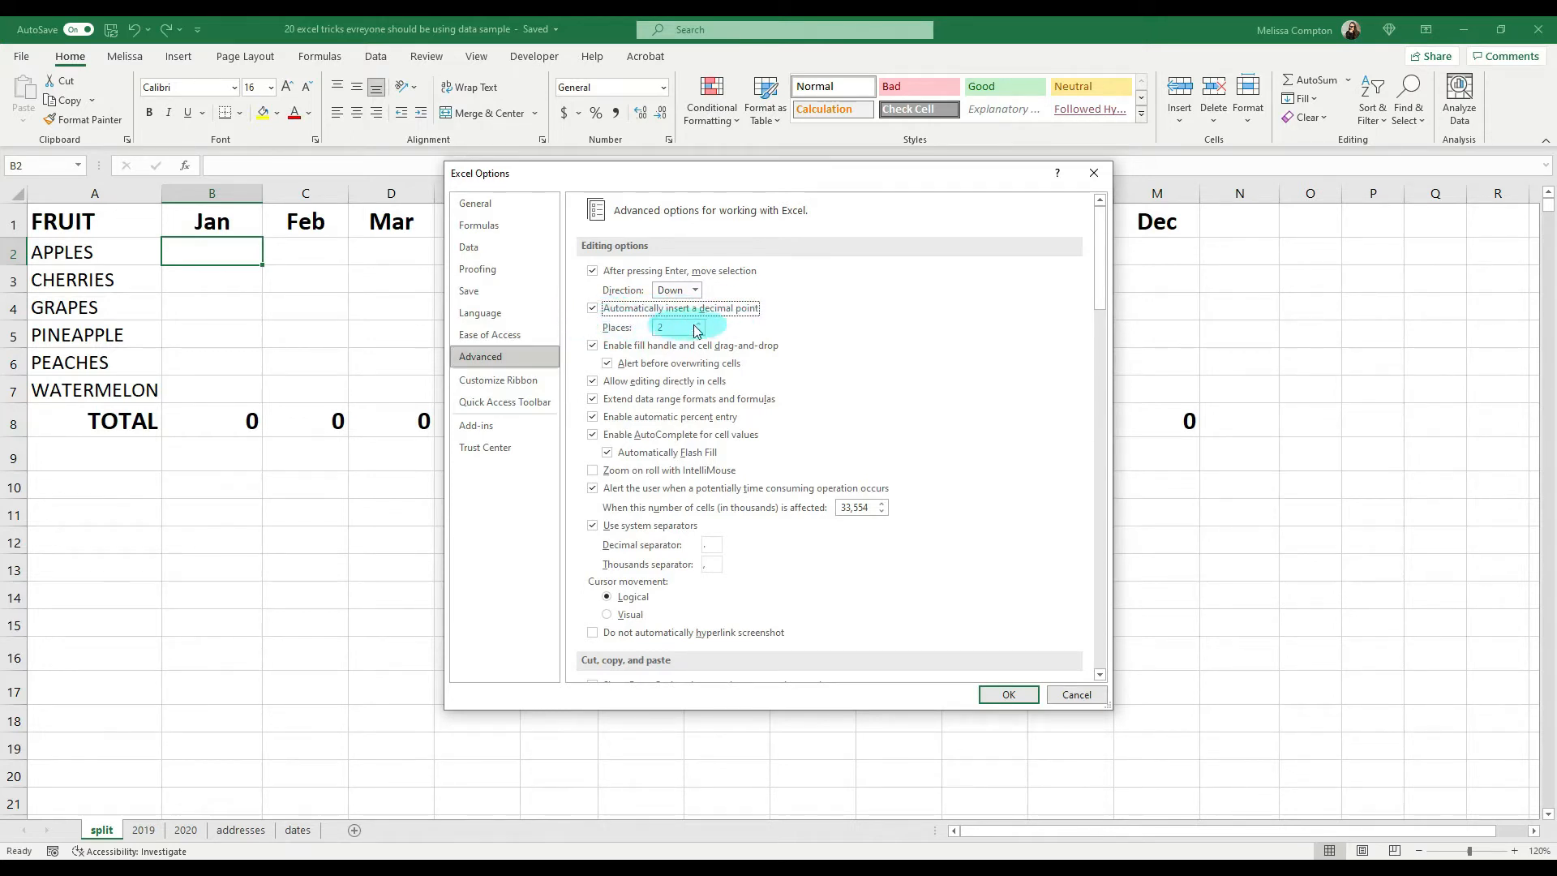
click(1006, 695)
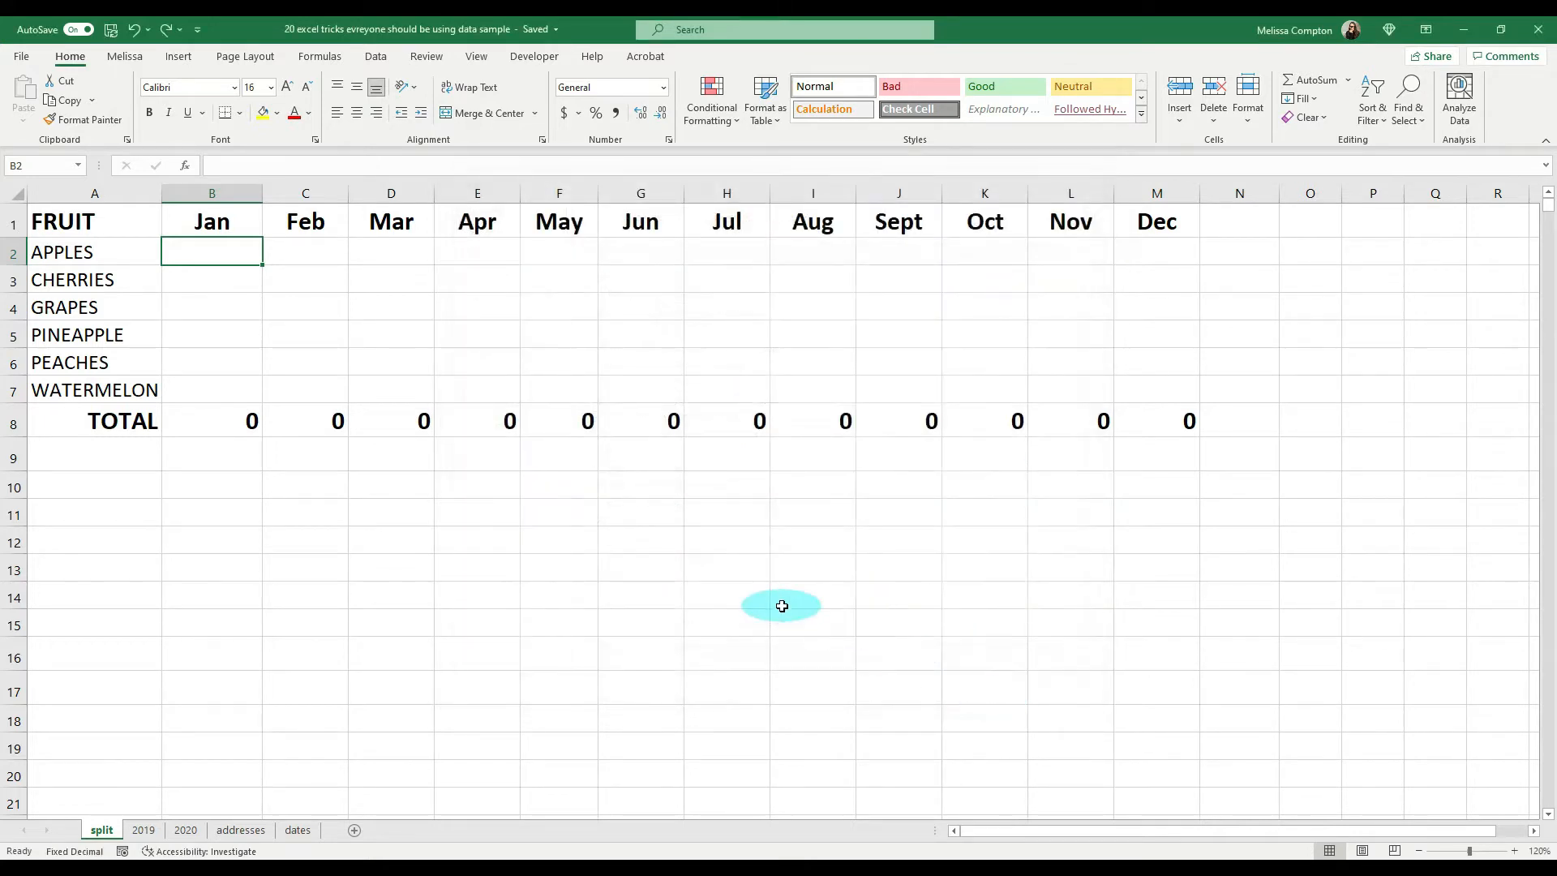
Step: Using the automatic decimal point, enter January apples as 14.99 and May pineapple as 1234.56, and fit column F to its contents
text(1499)
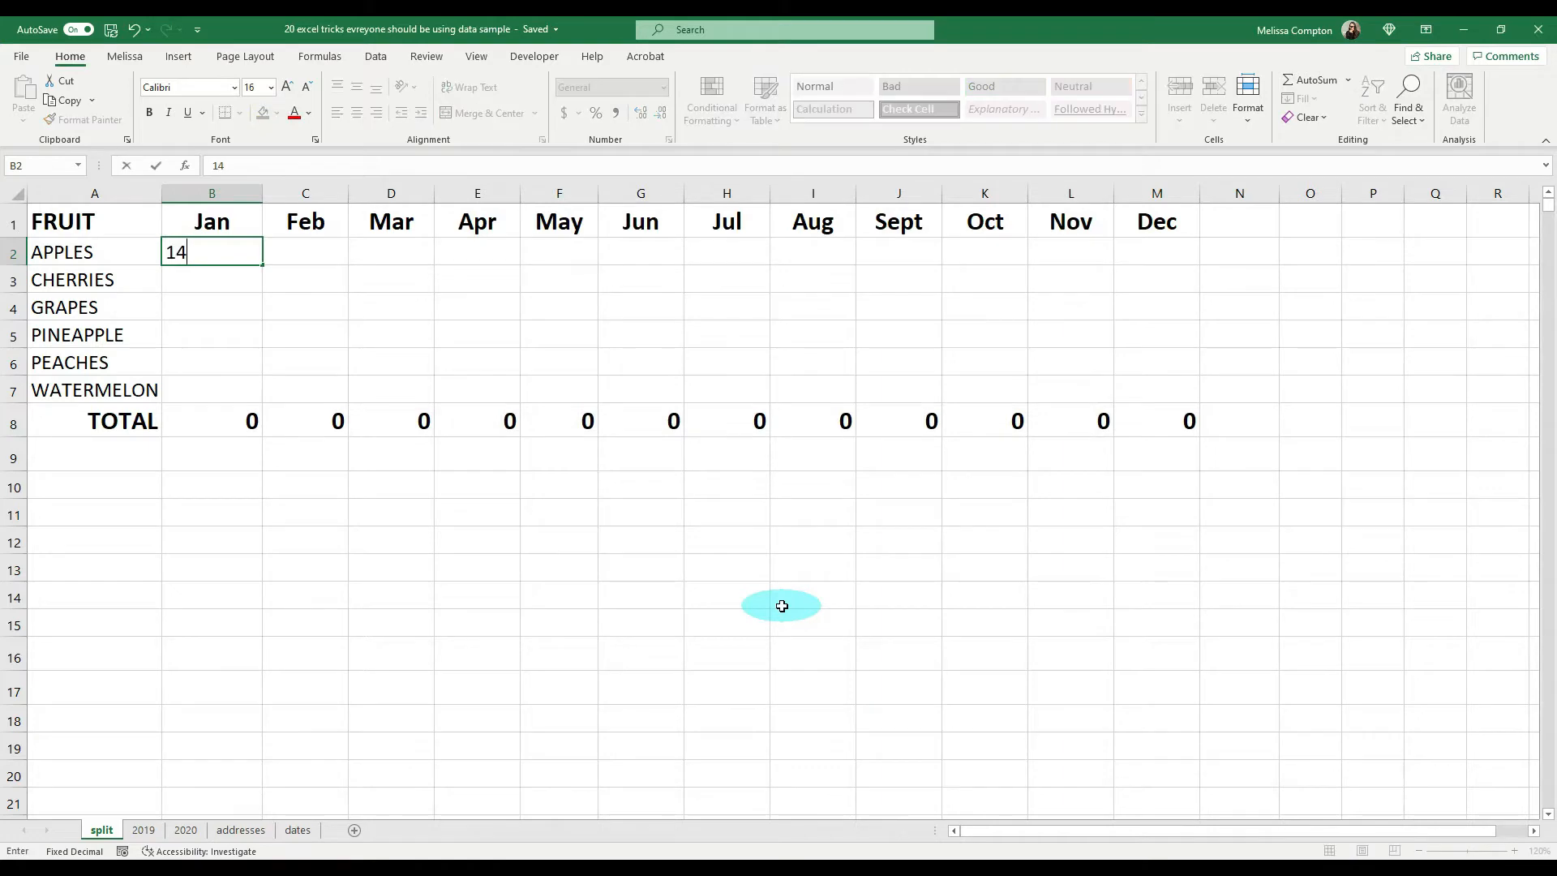
key(Return)
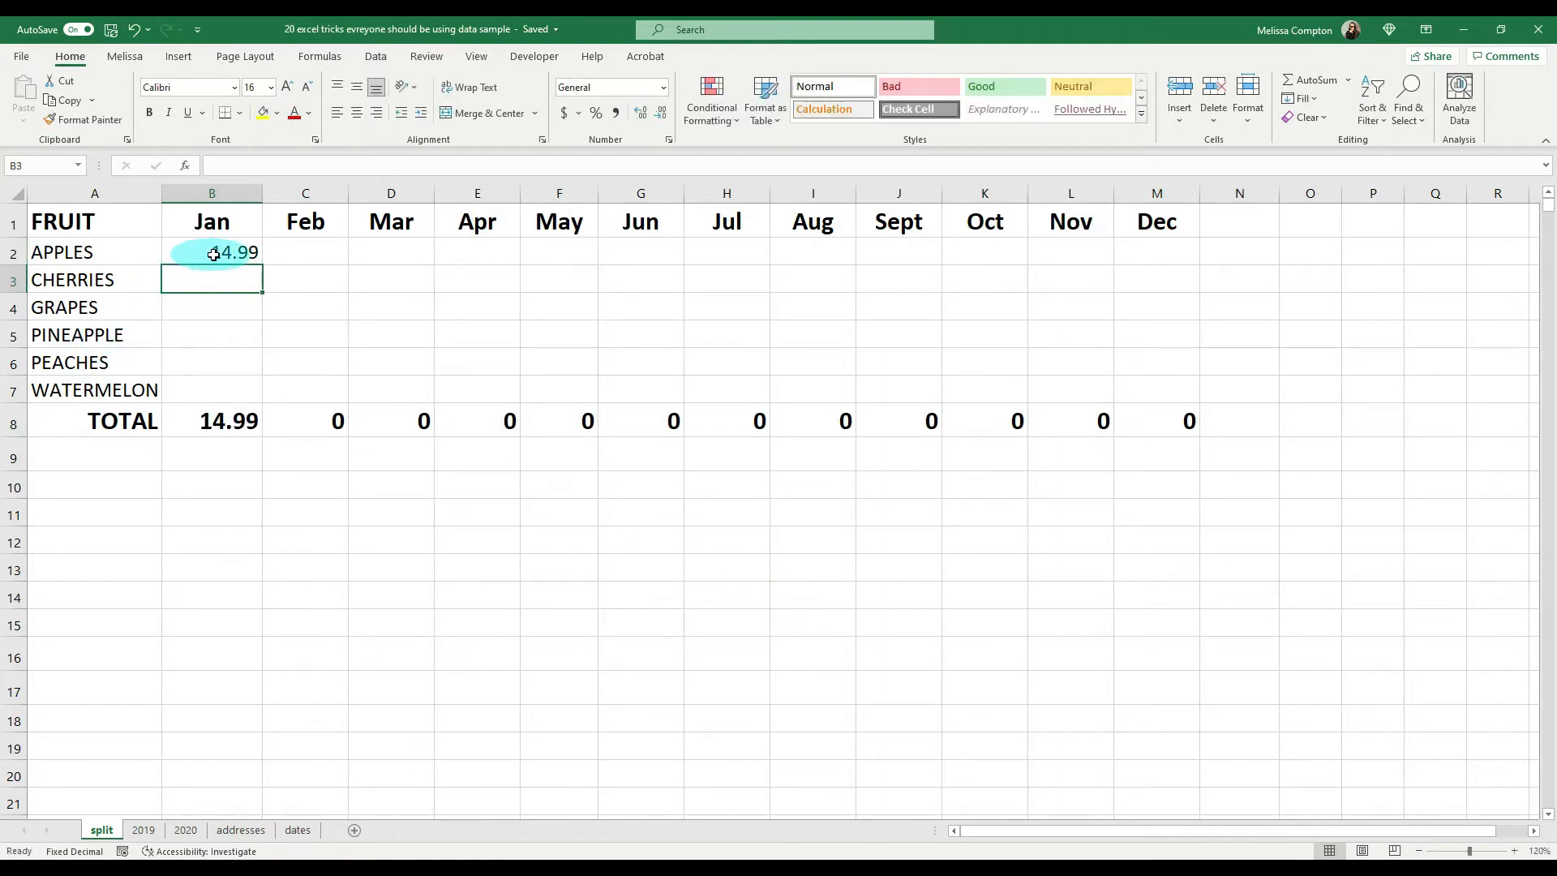
click(550, 332)
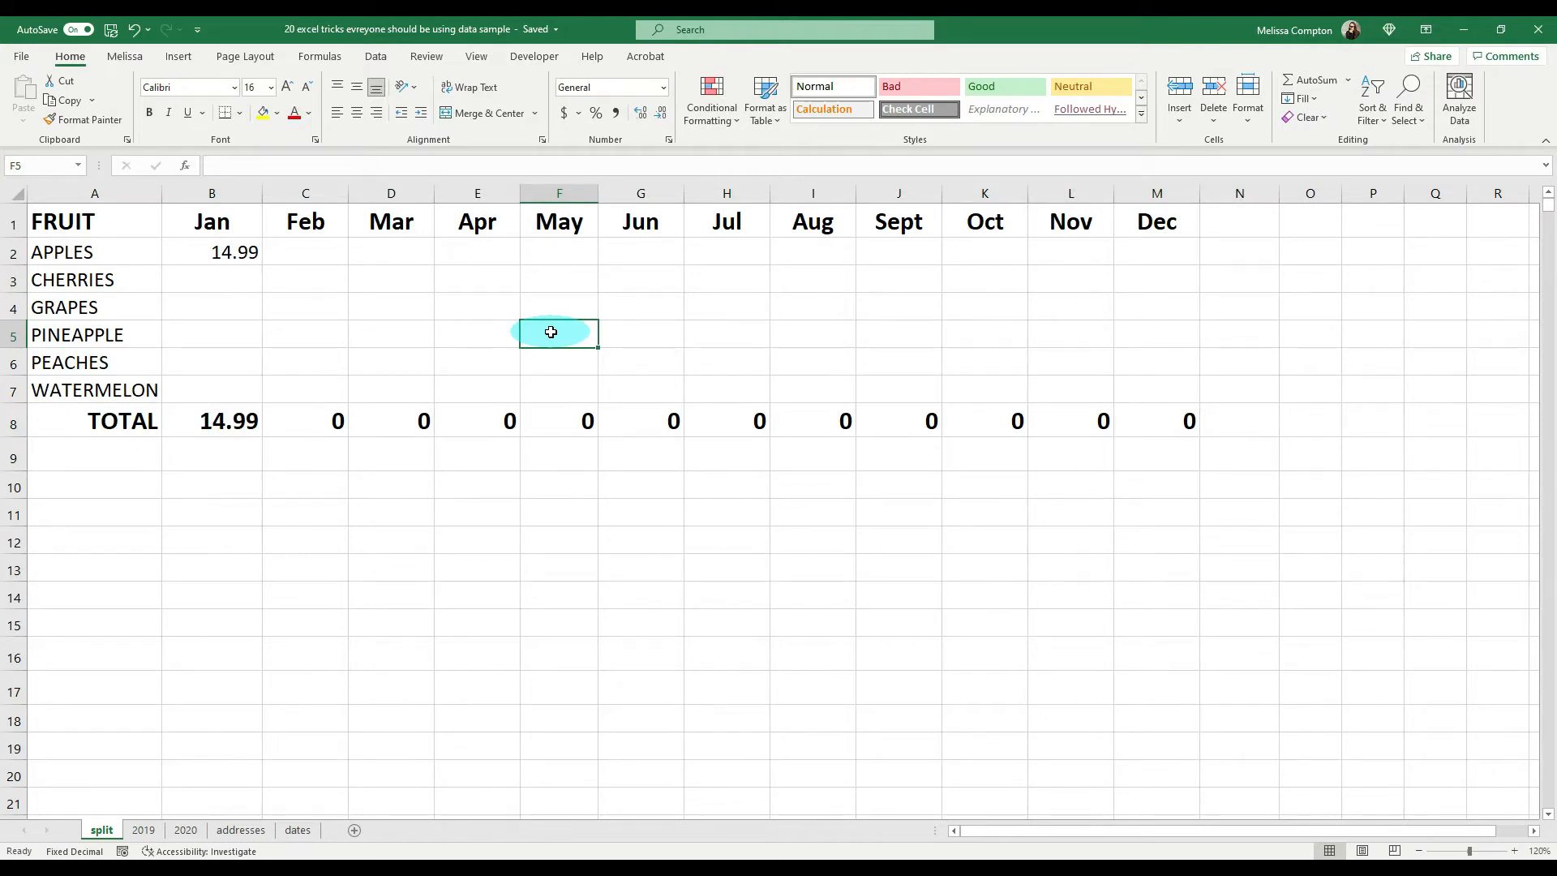
text(1234.6)
key(Return)
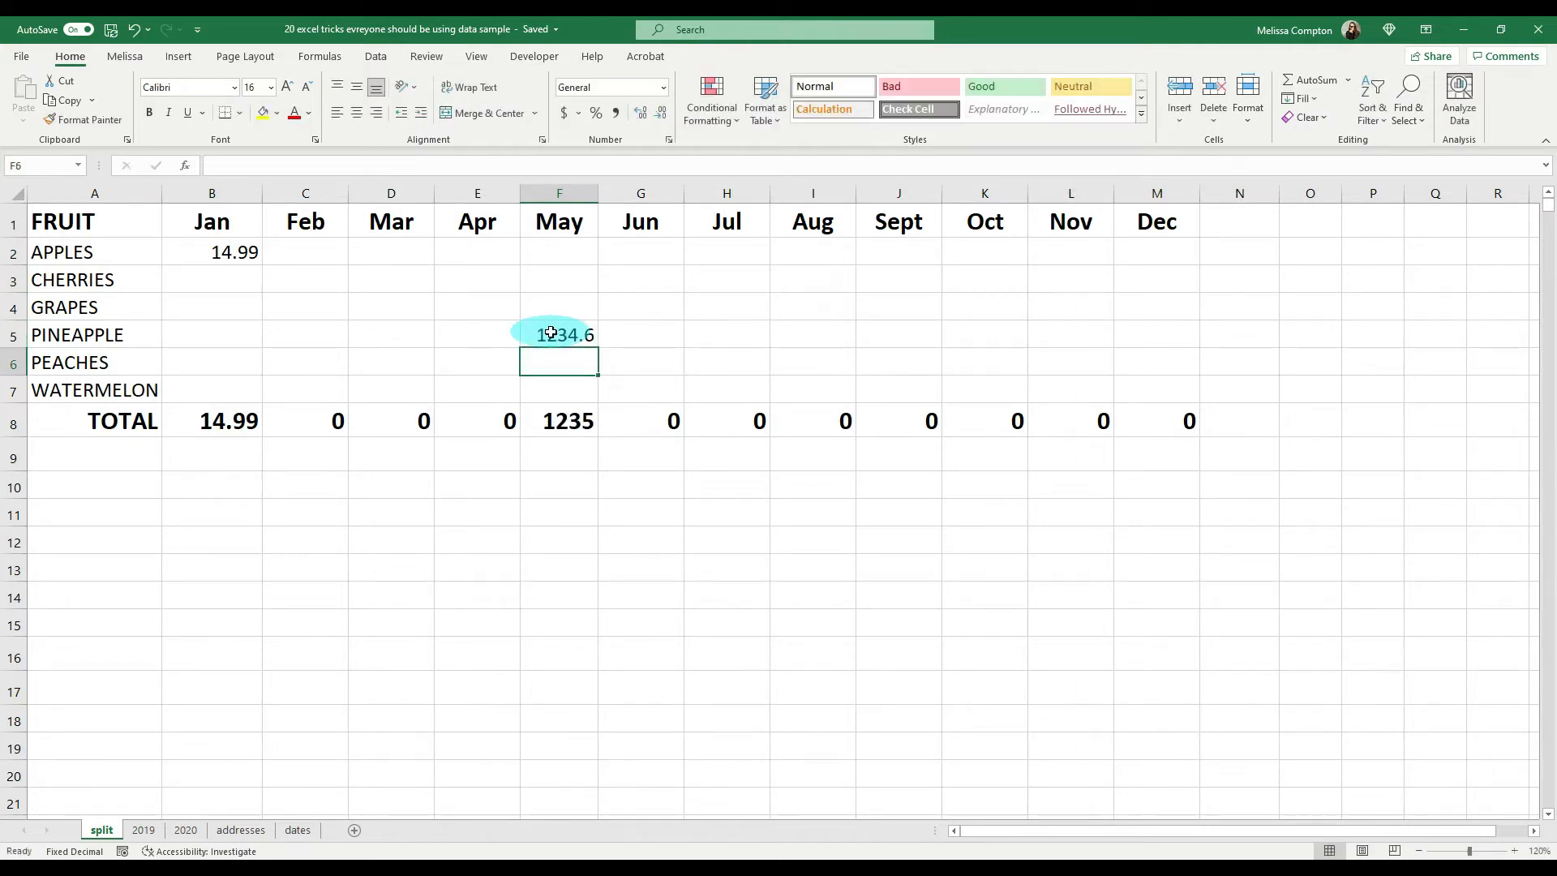
double_click(597, 196)
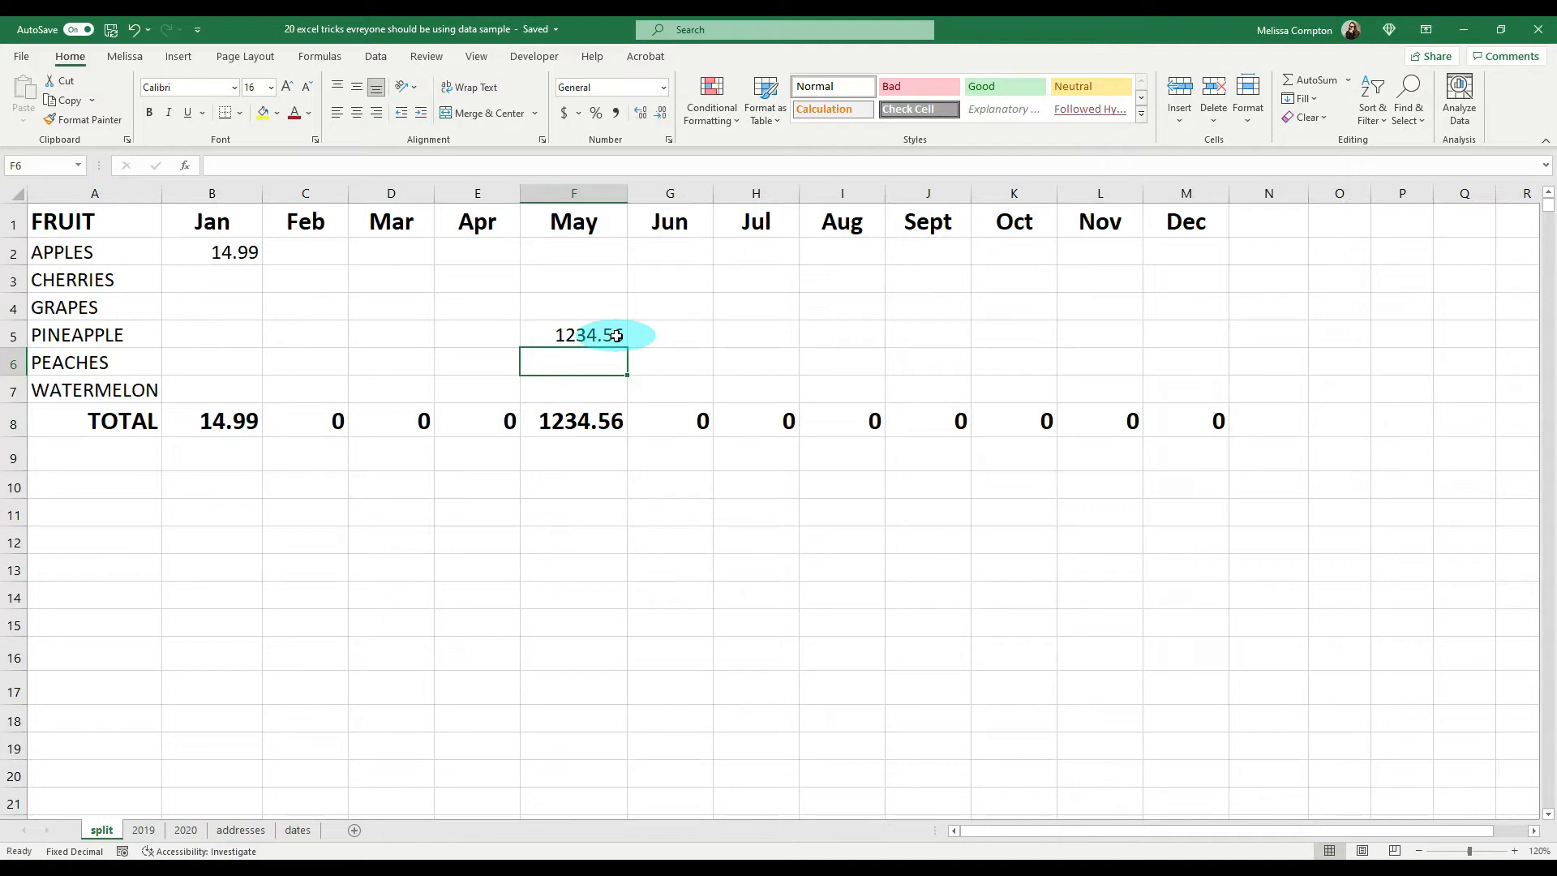
Step: Turn off automatic decimal point insertion in the advanced editing options
click(24, 60)
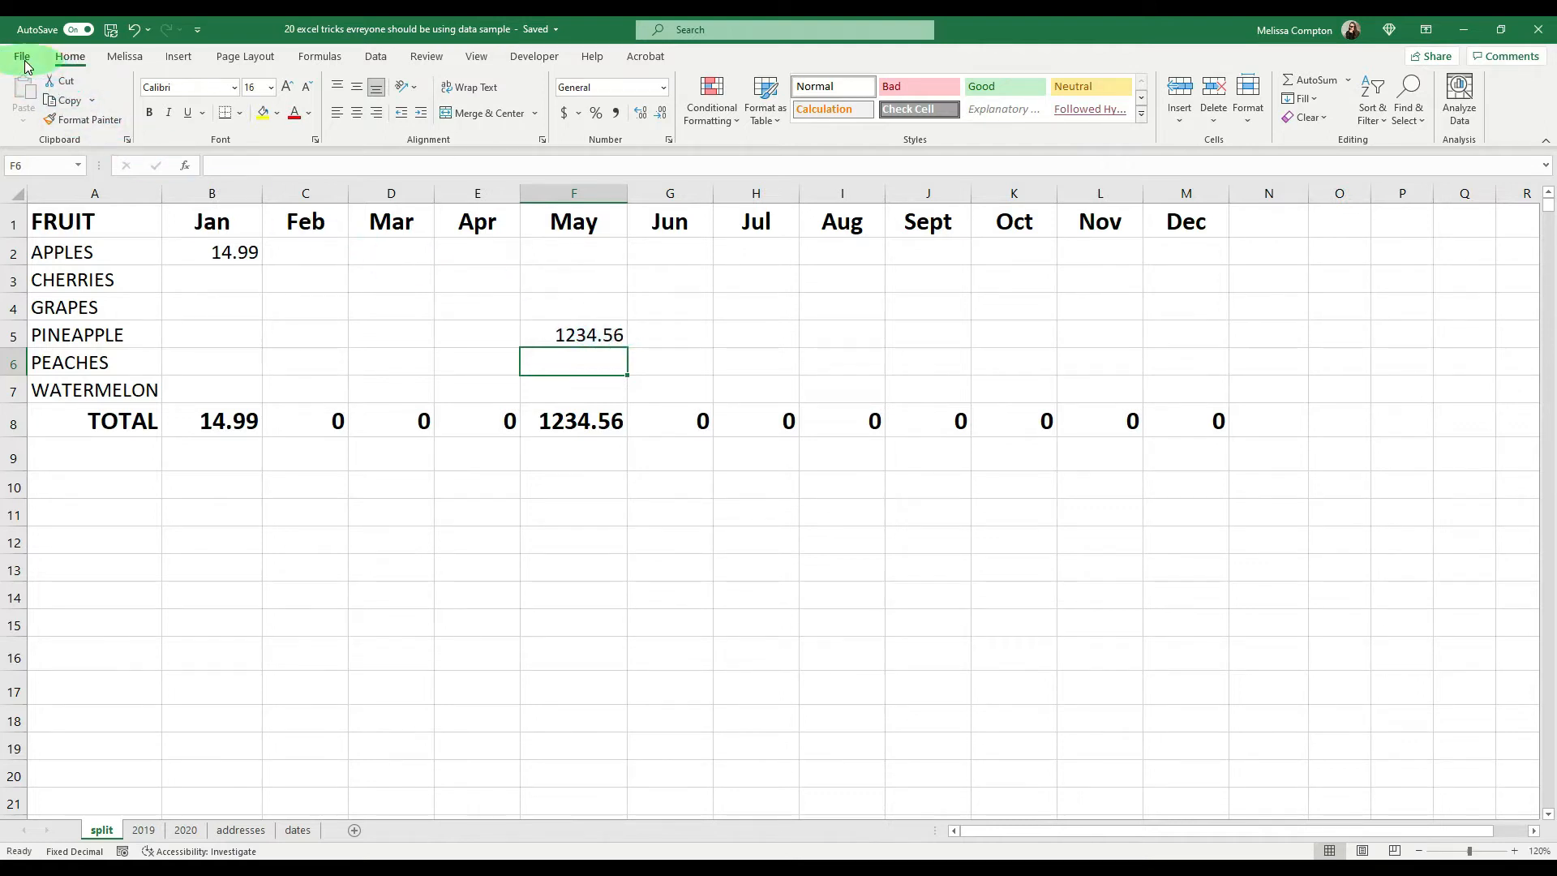
click(66, 830)
click(485, 359)
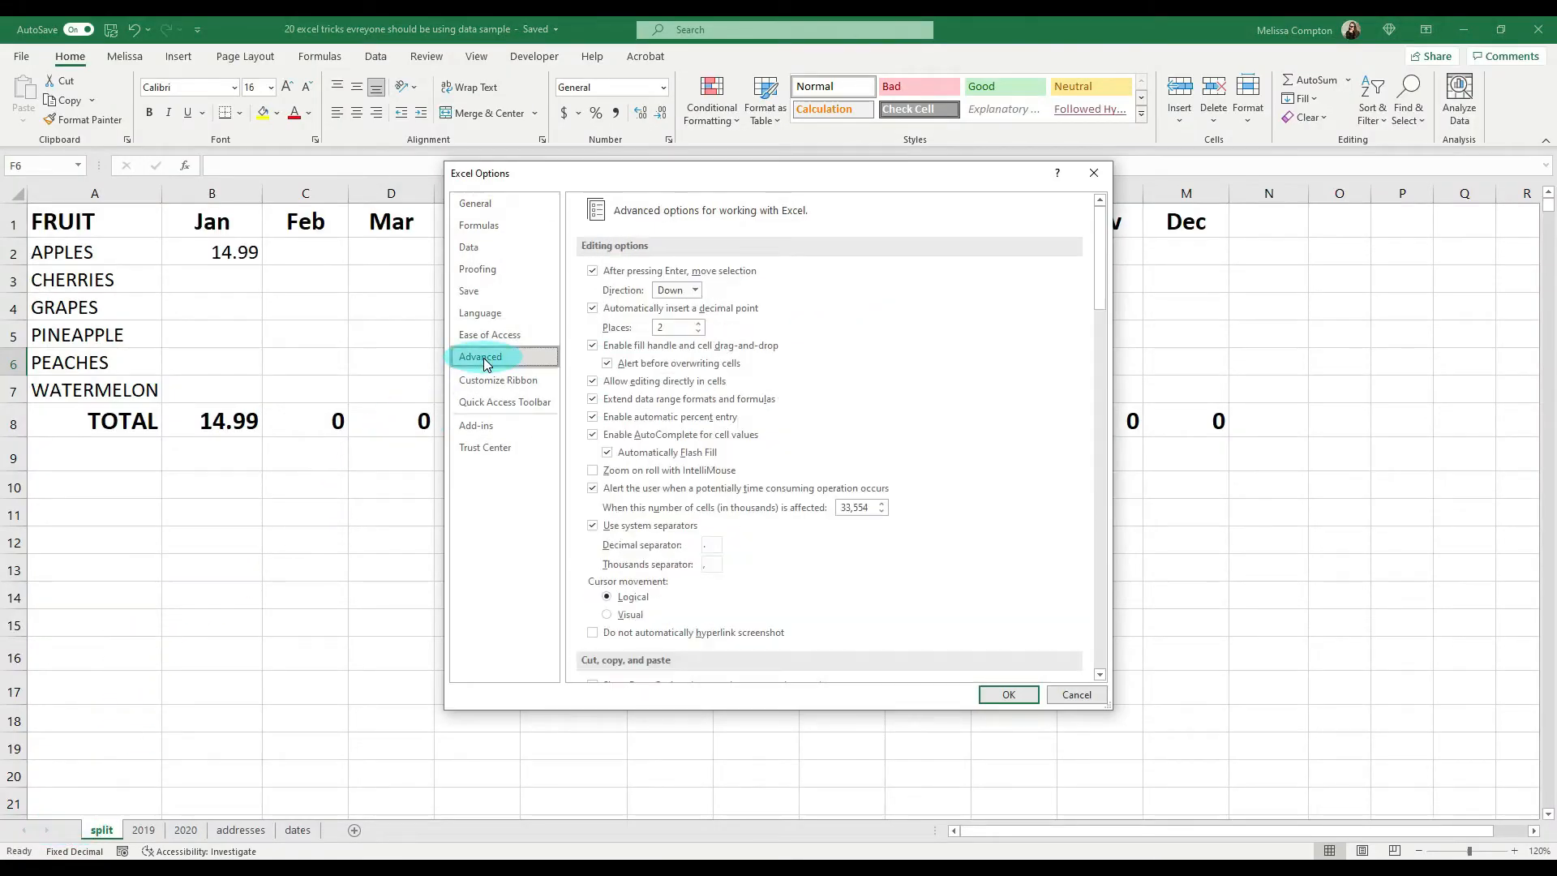
click(593, 308)
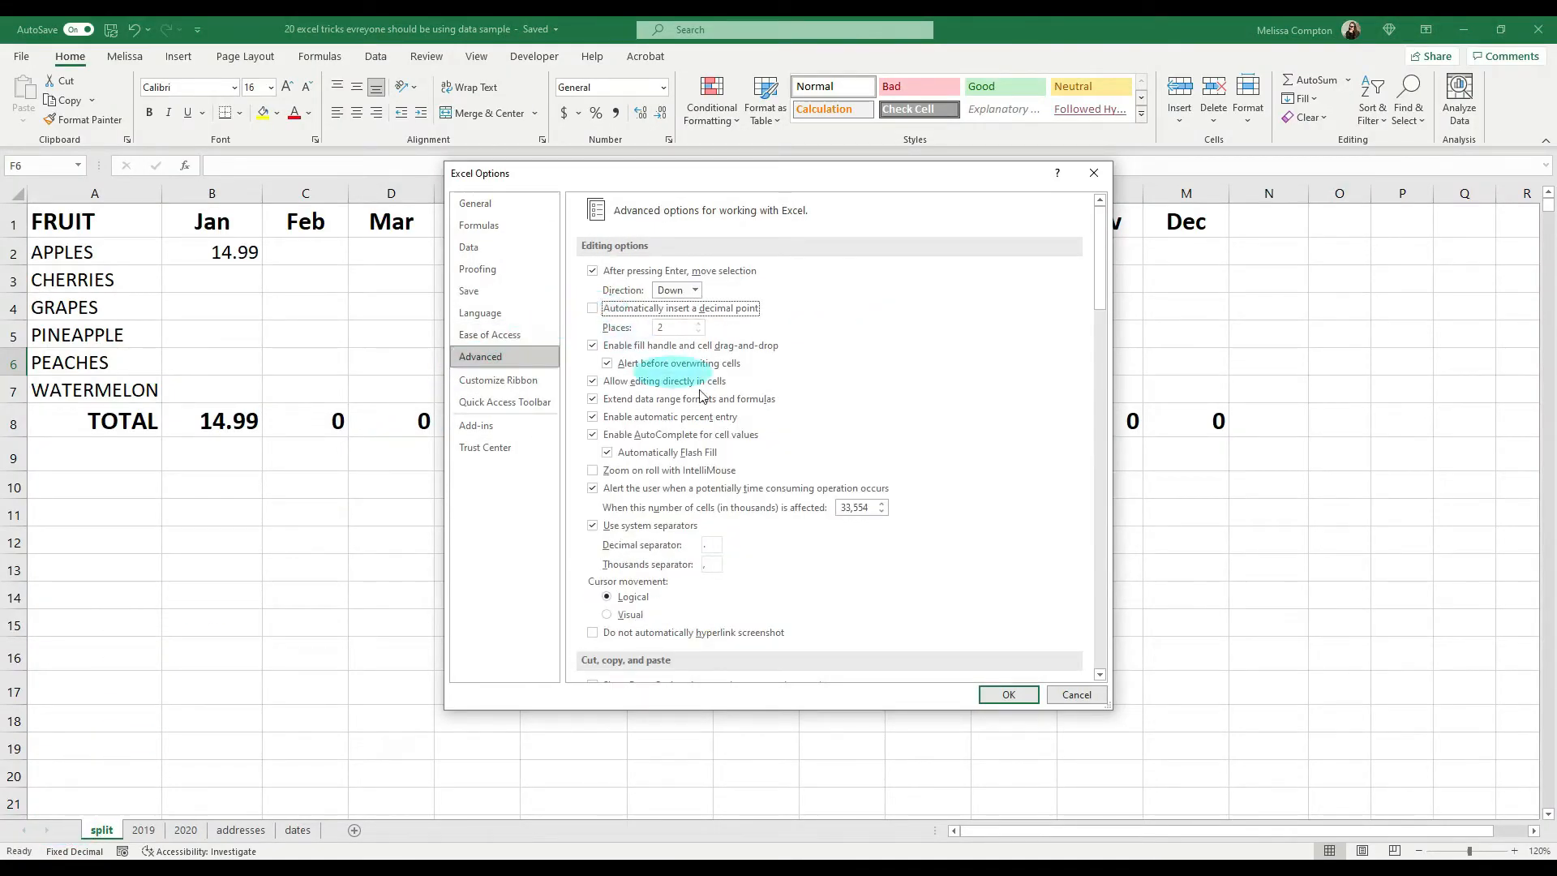
click(1004, 696)
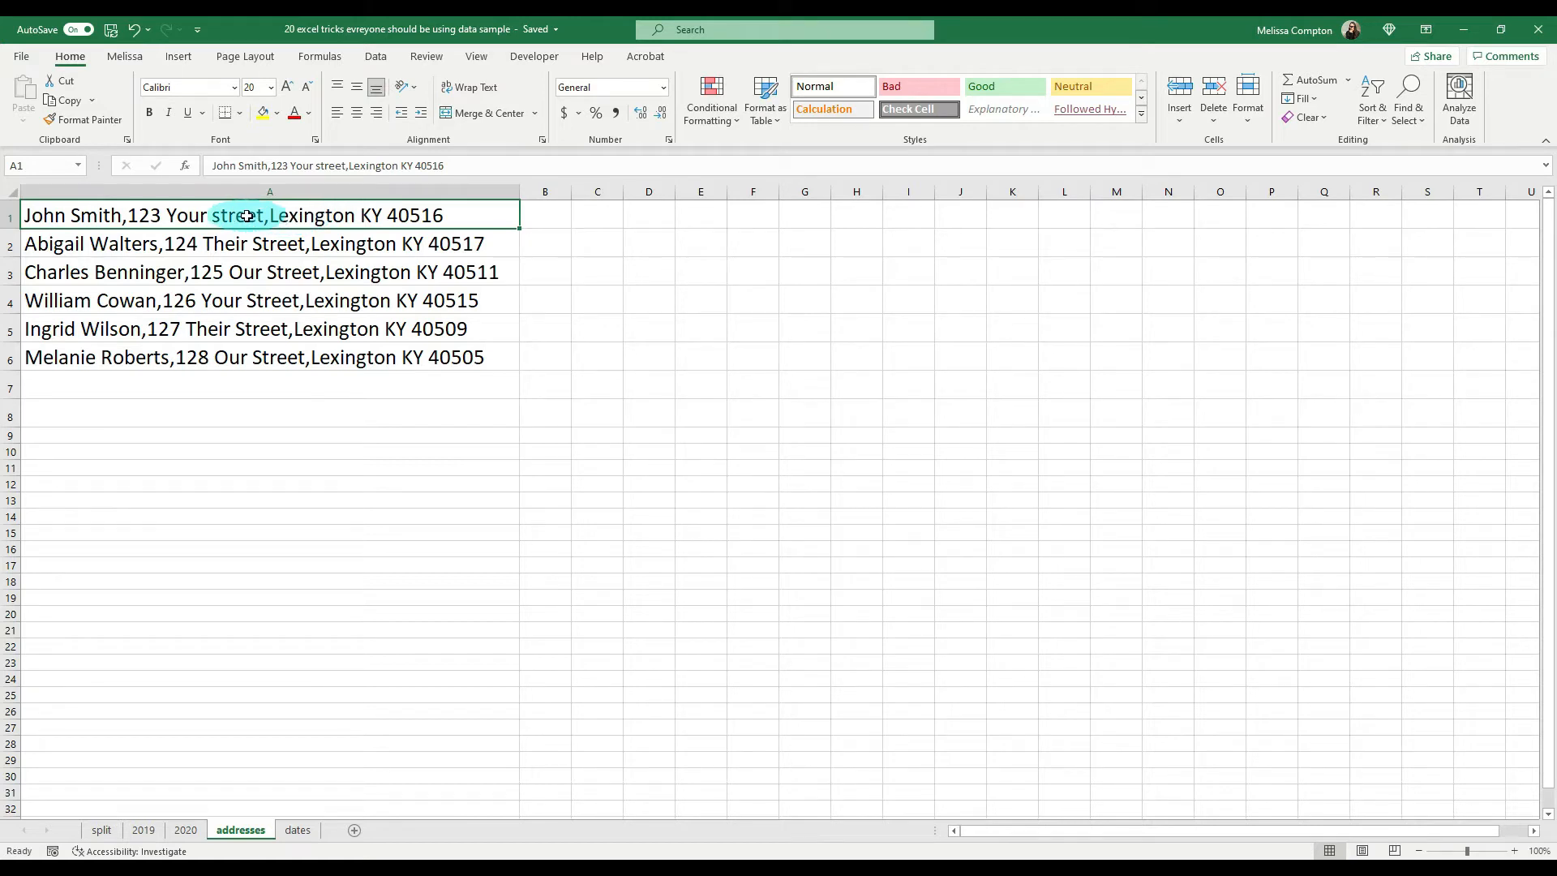
Step: Replace every comma in A1:A6 of the addresses sheet with a line break using Find and Replace
drag(261, 220, 263, 352)
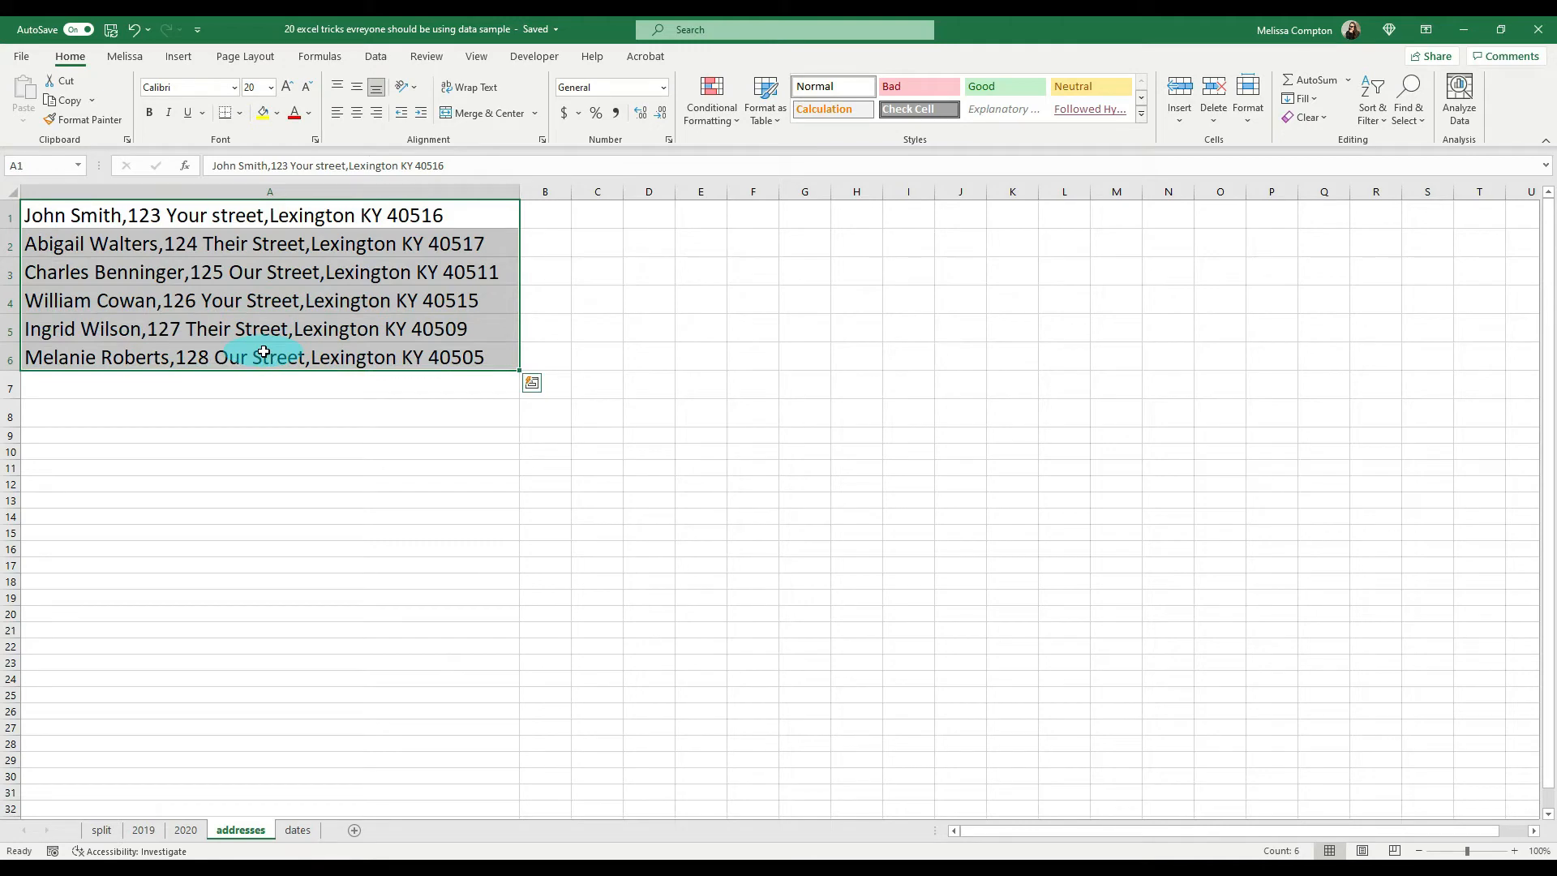
key(ctrl+h)
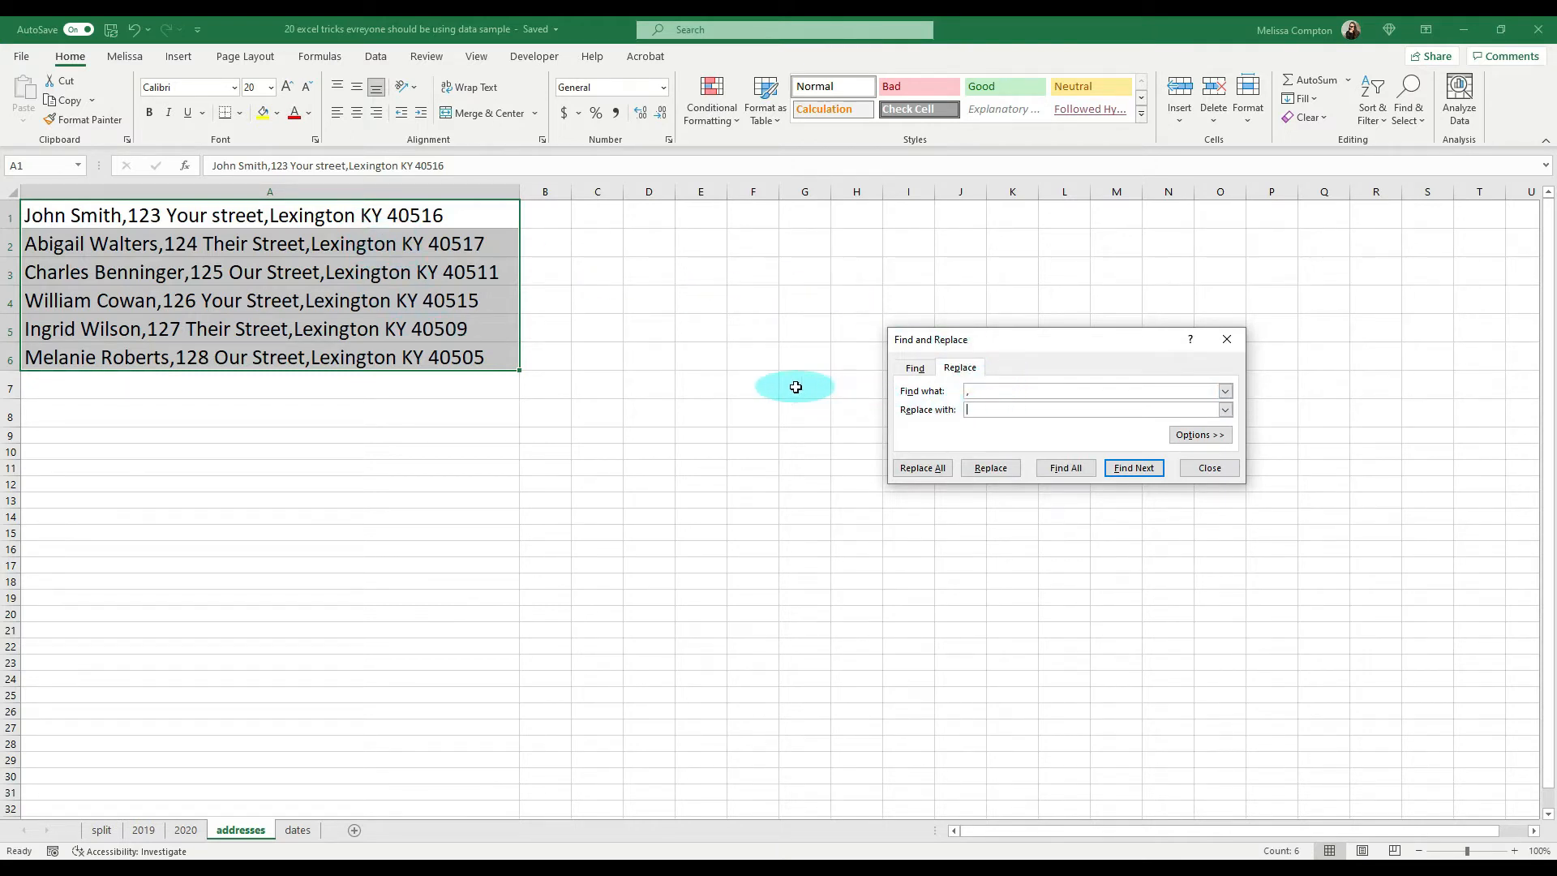
key(Tab)
key(ctrl+shift+j)
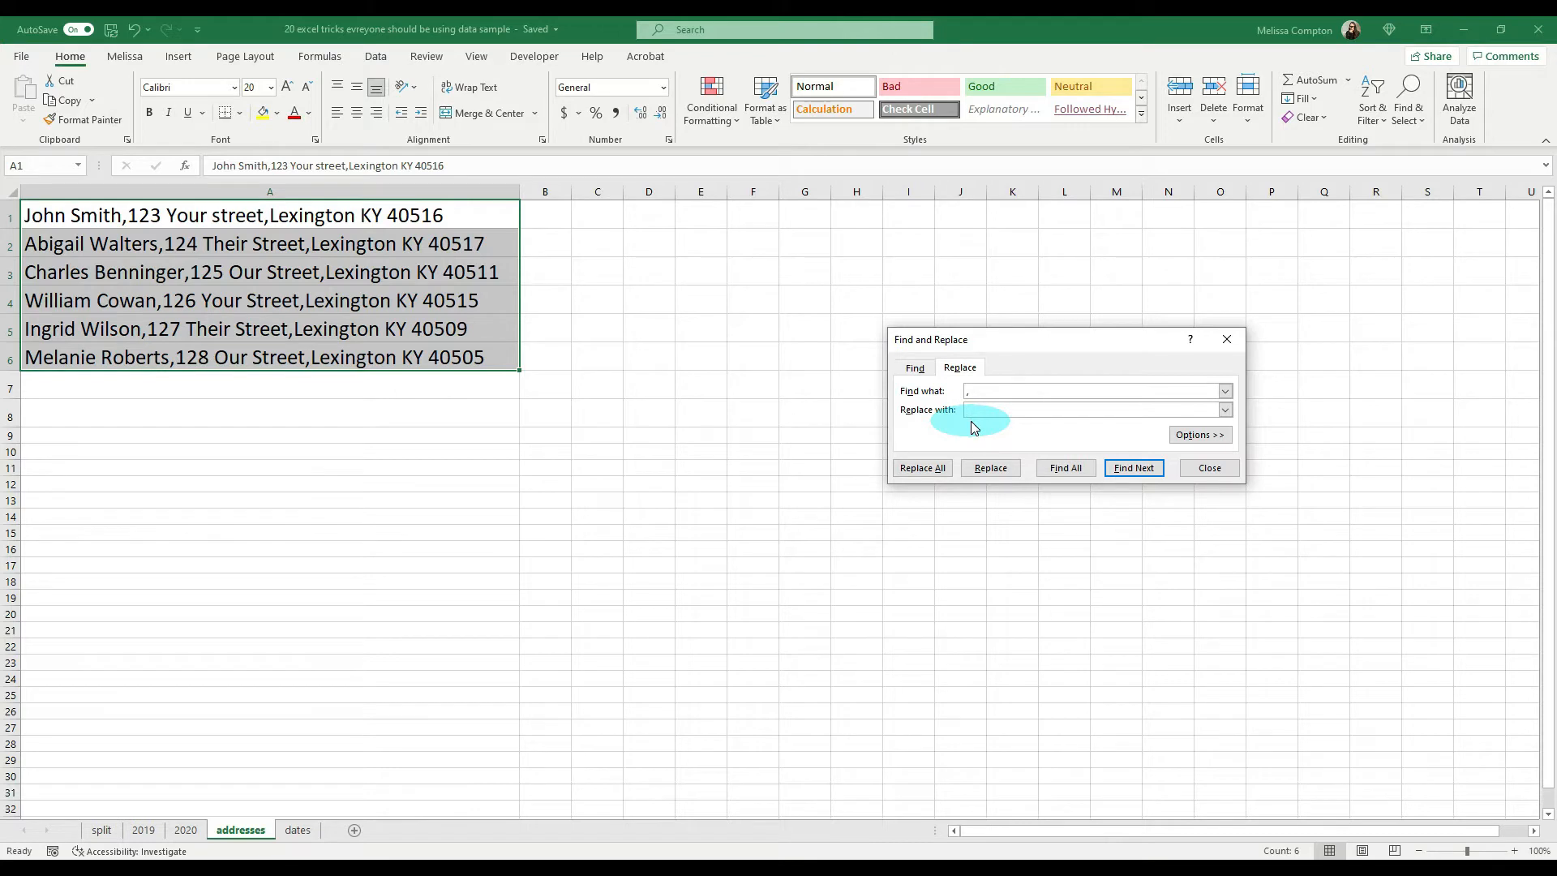
click(923, 469)
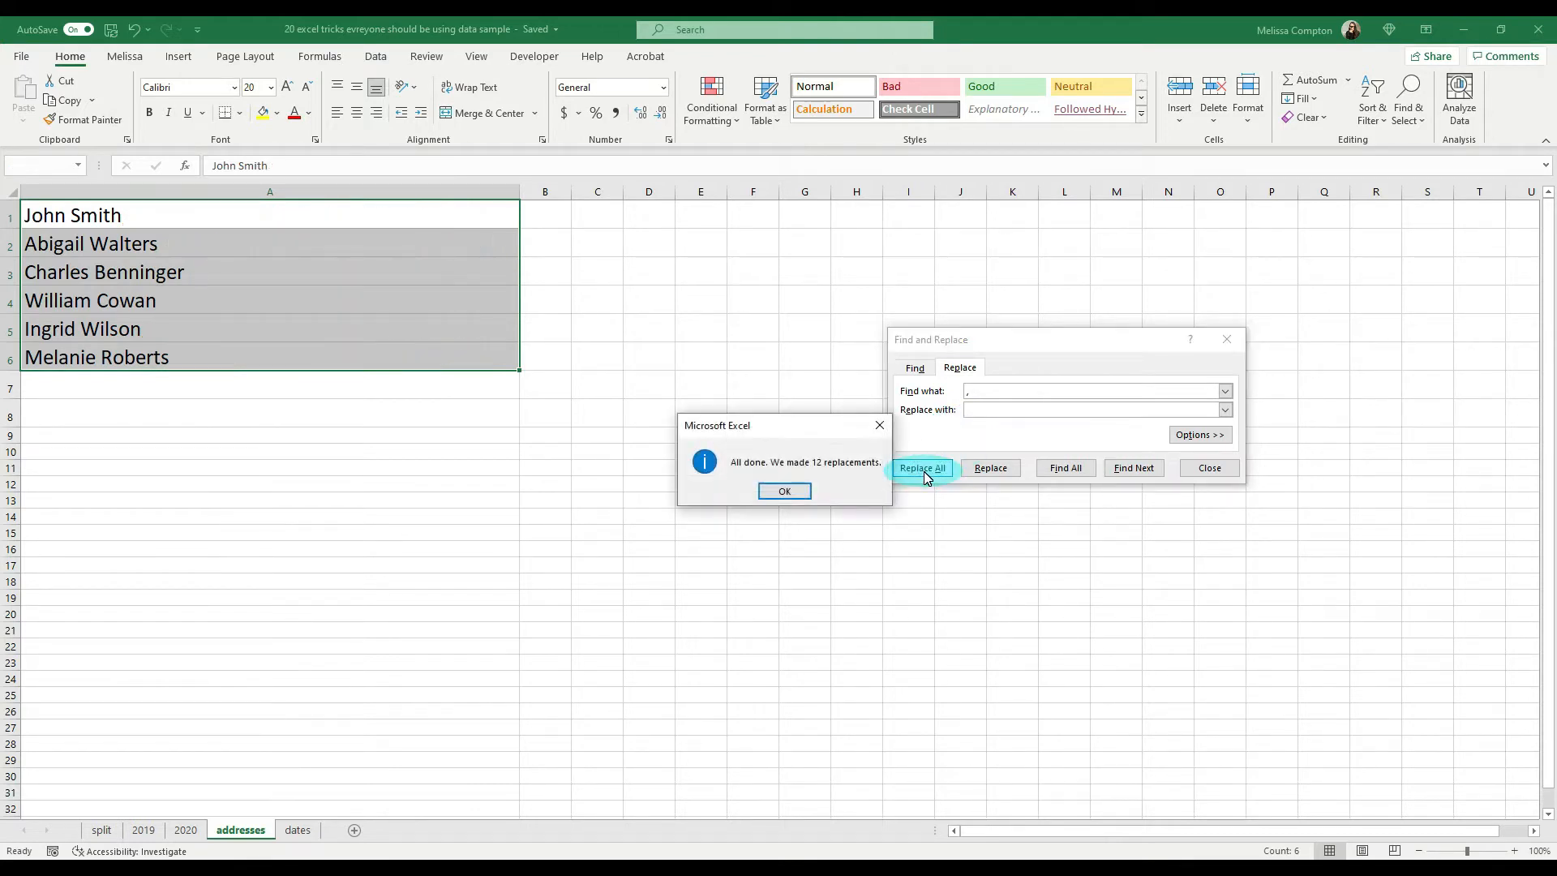
click(795, 493)
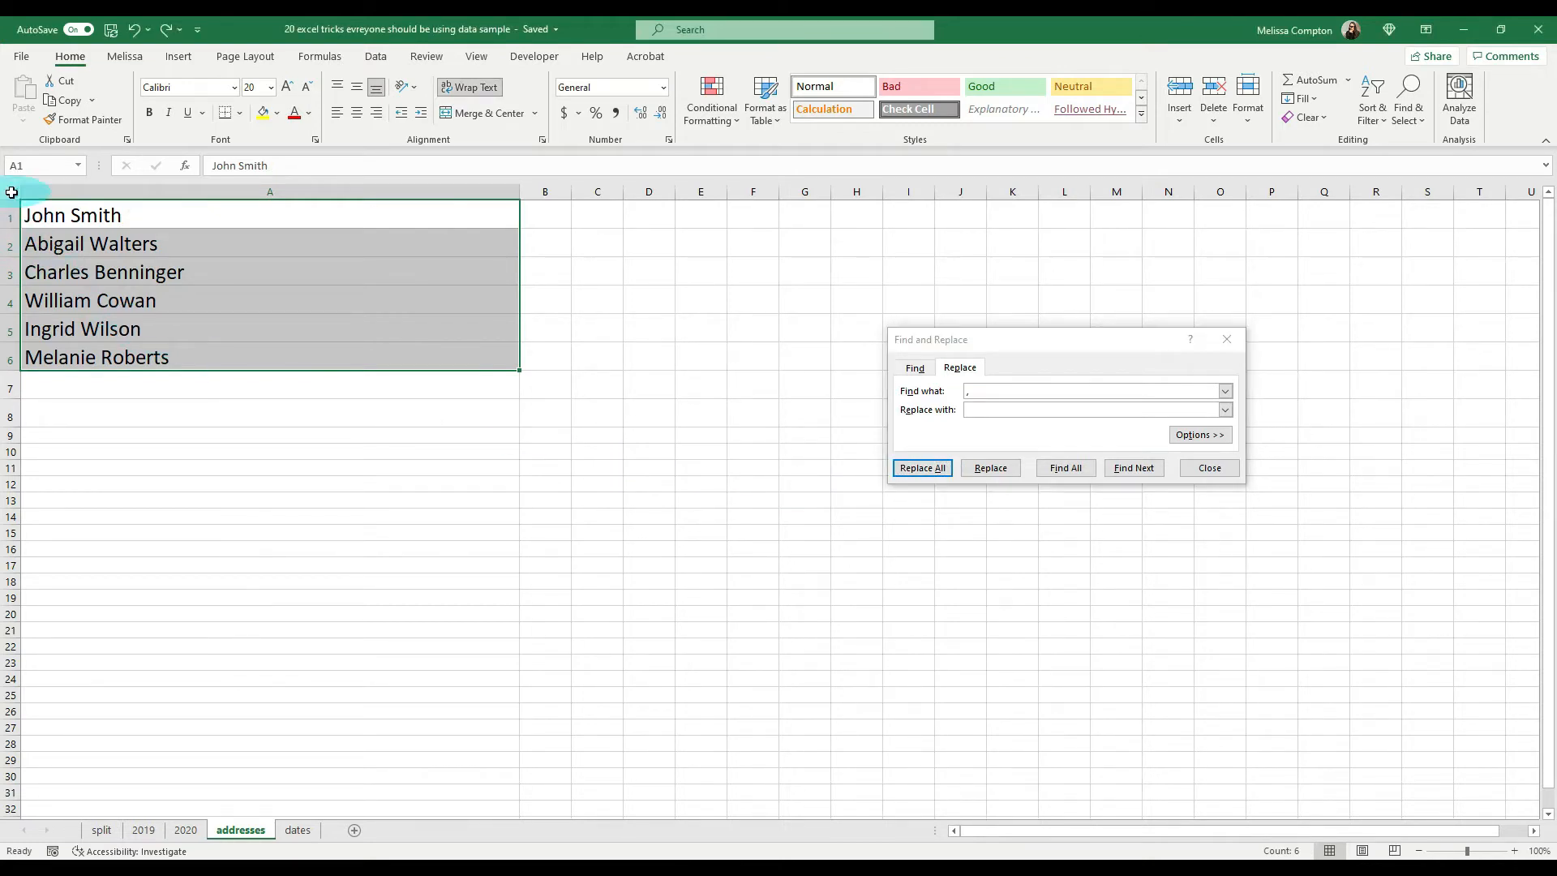
Step: Select the whole addresses sheet and auto-fit the row heights to display the multi-line addresses
click(11, 192)
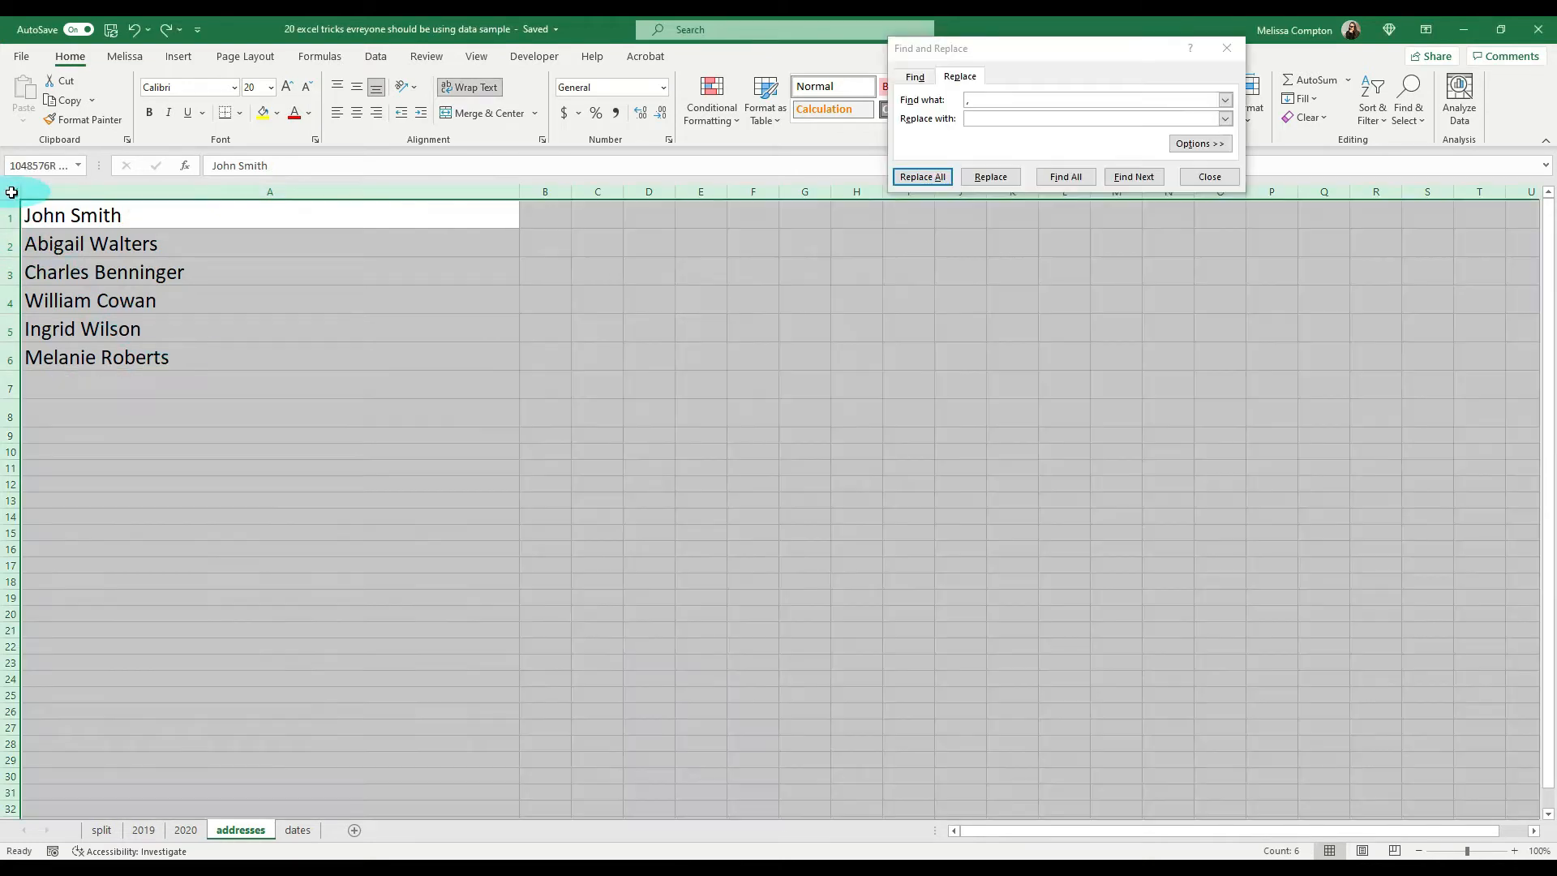
double_click(10, 369)
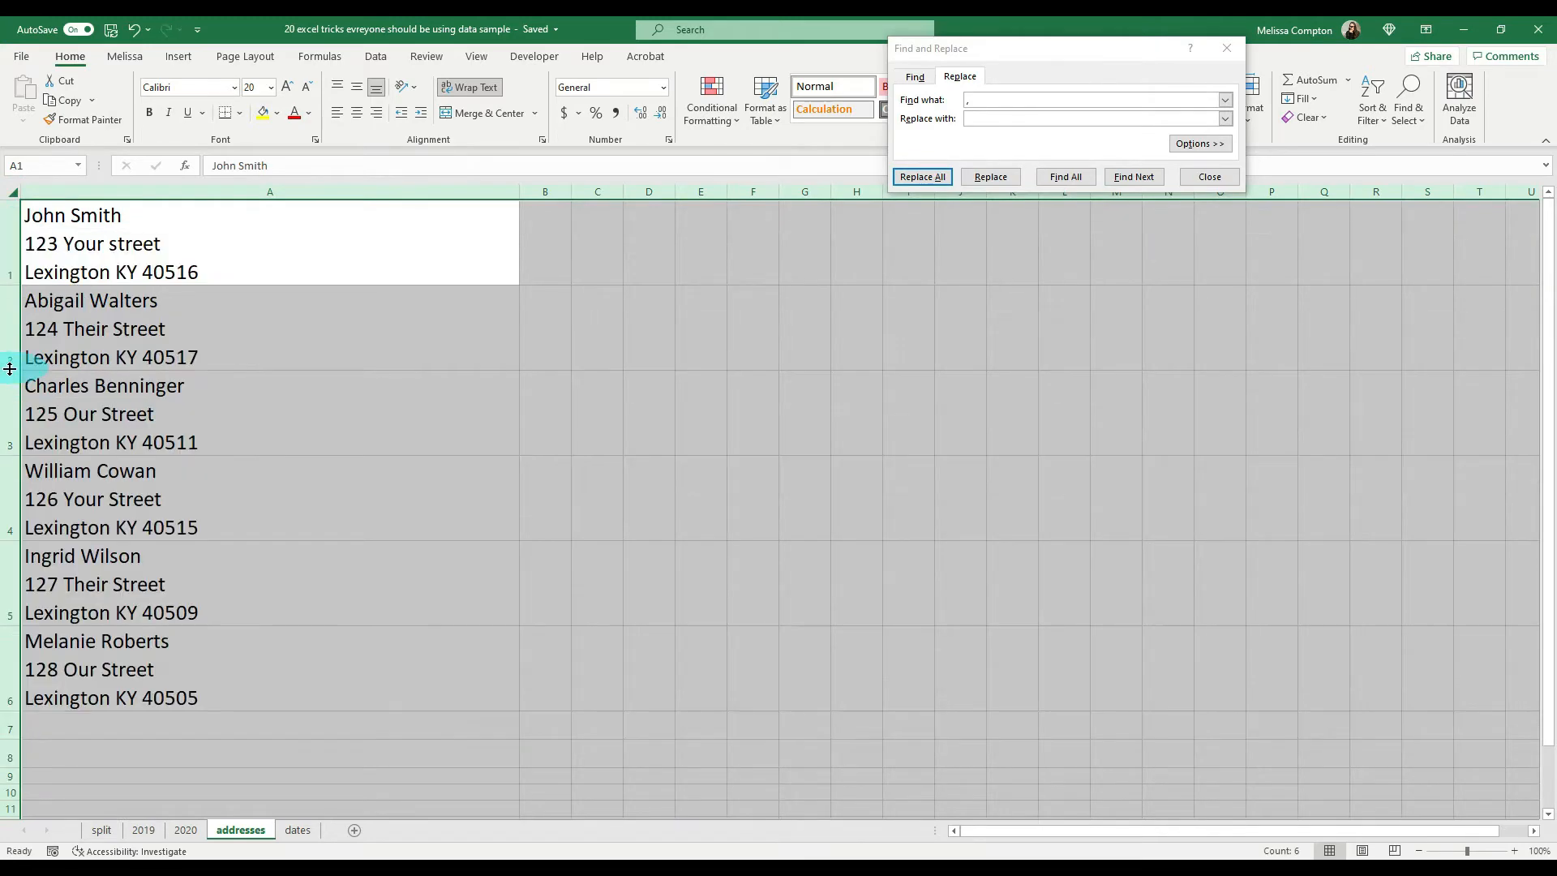
click(465, 234)
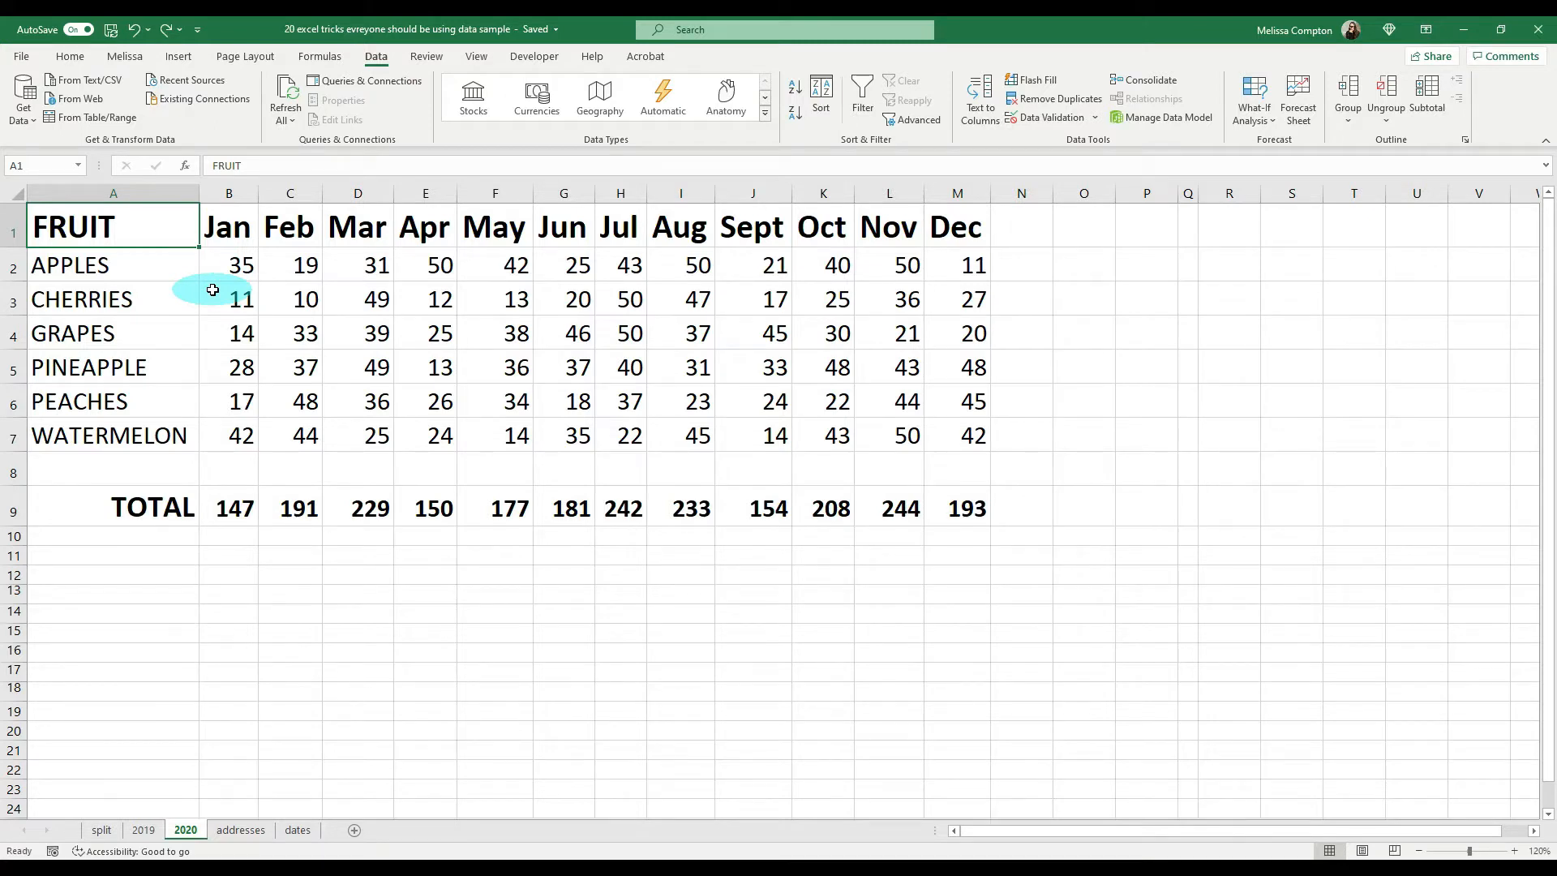
Step: Move the Mar column between Aug and Sept, and the GRAPES row between APPLES and CHERRIES on the 2020 sheet
right_click(359, 193)
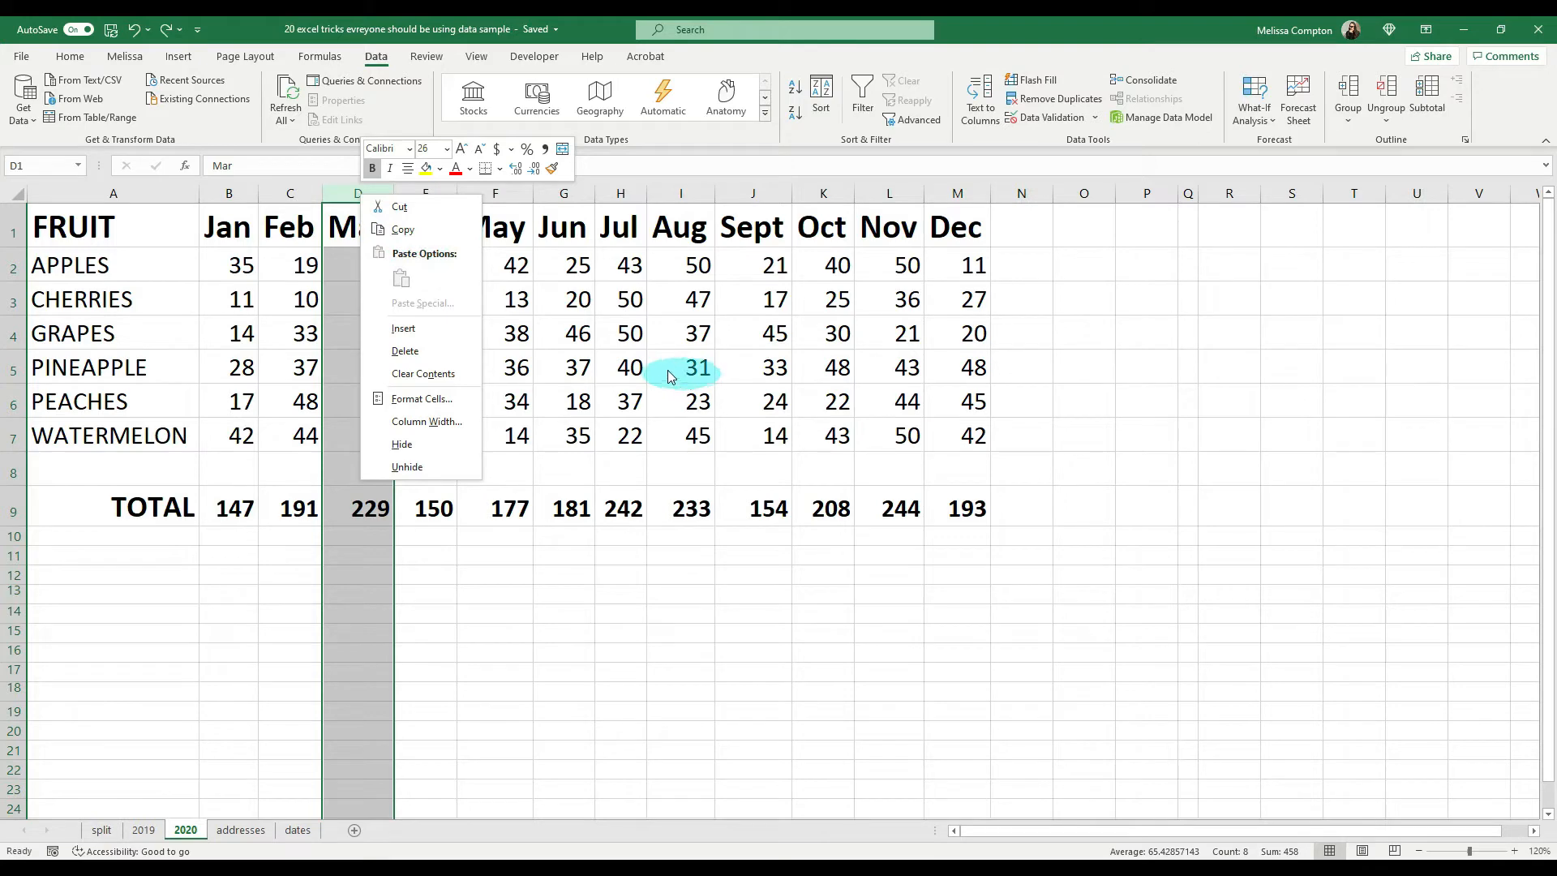
click(581, 598)
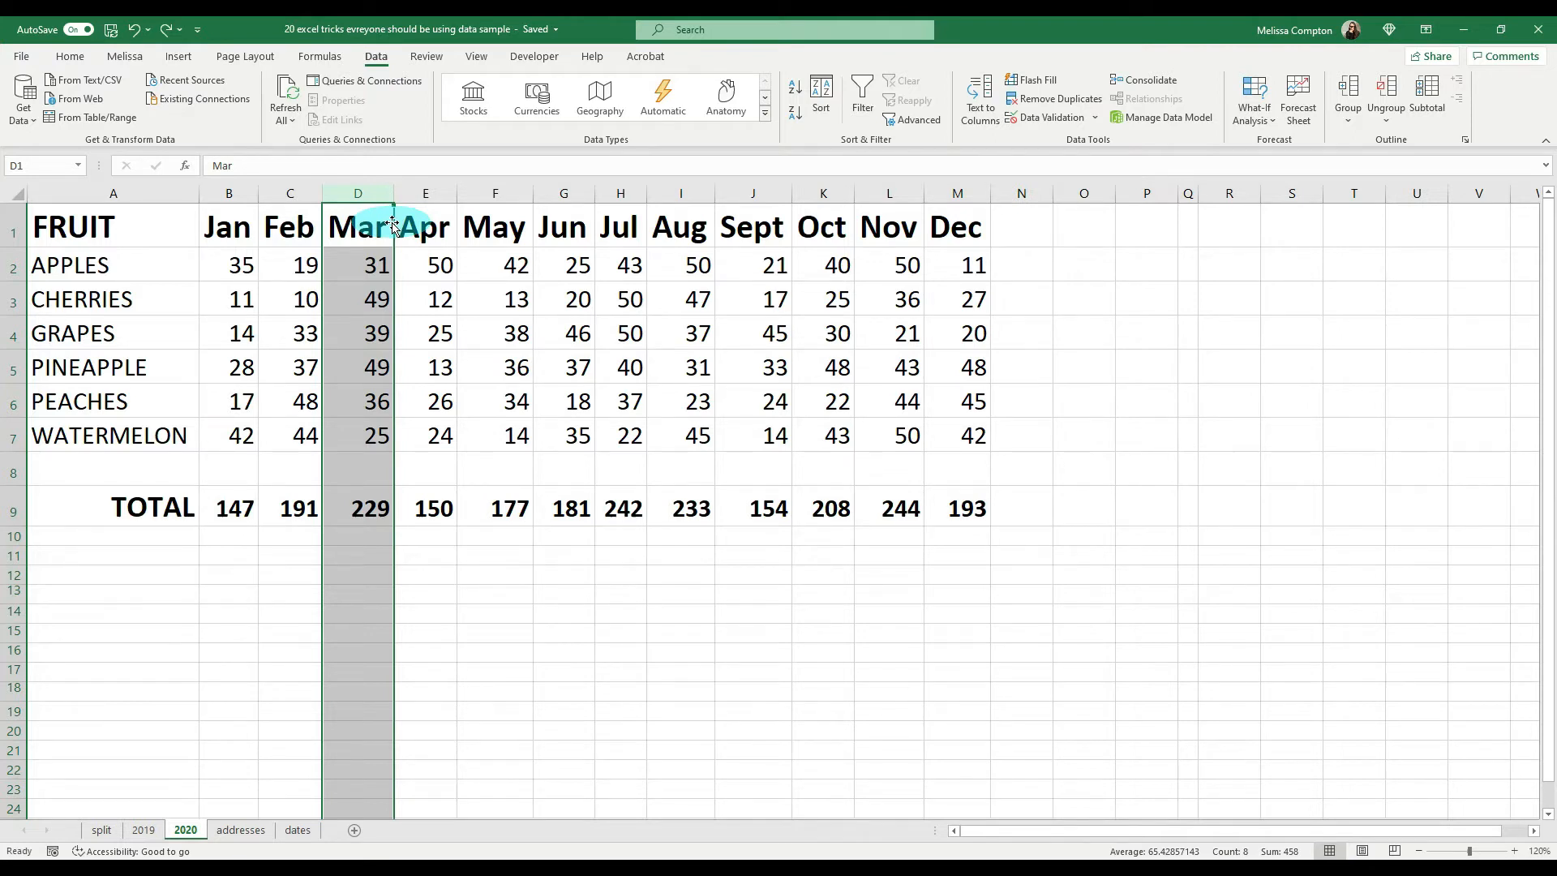
drag(392, 224, 704, 225)
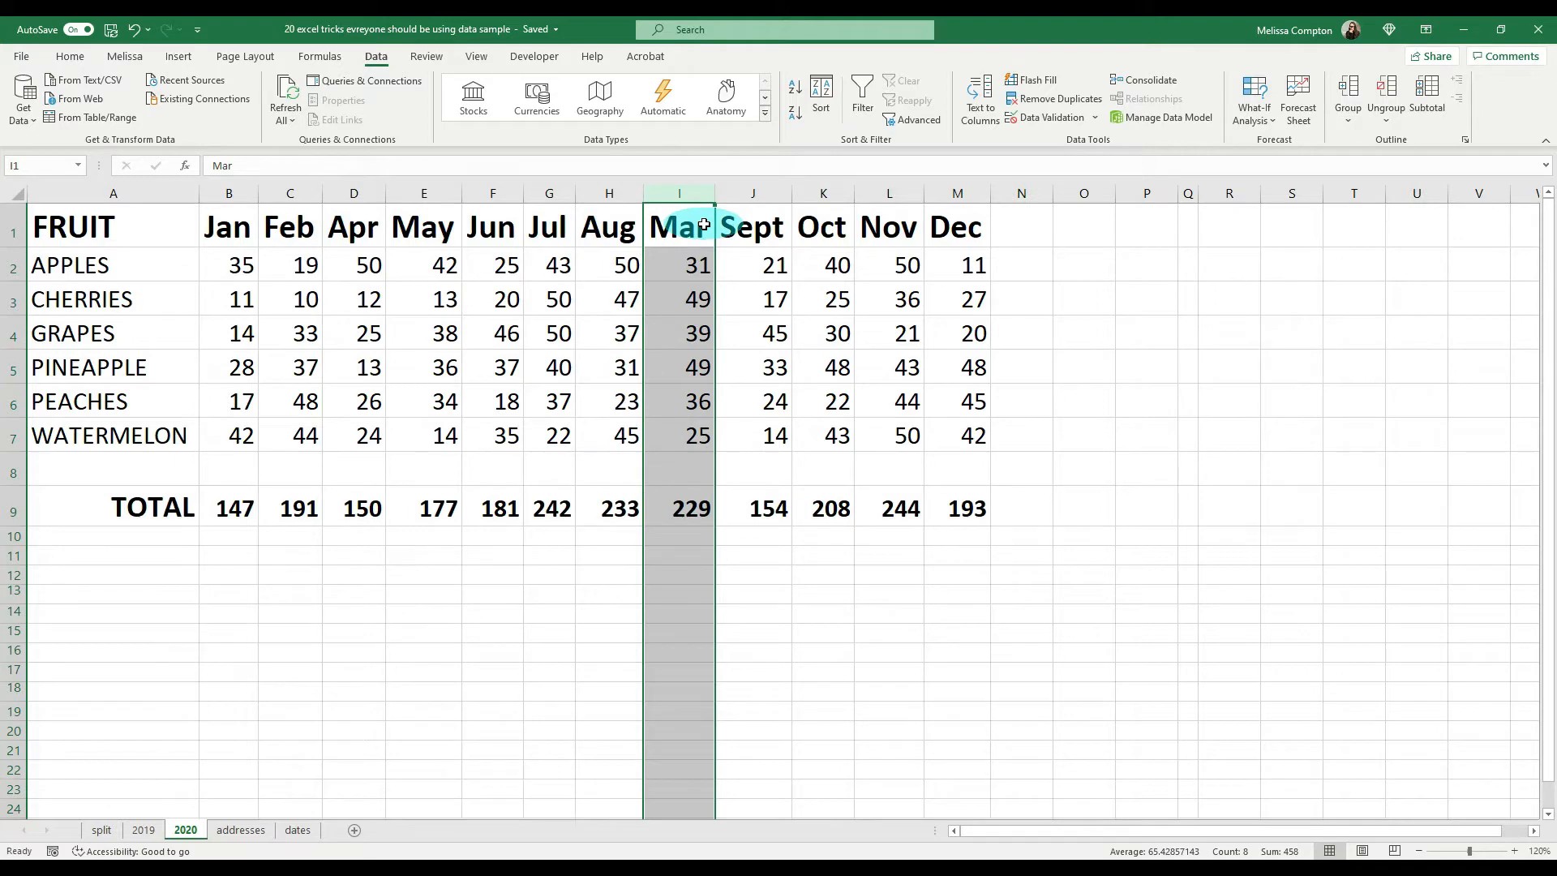
click(684, 515)
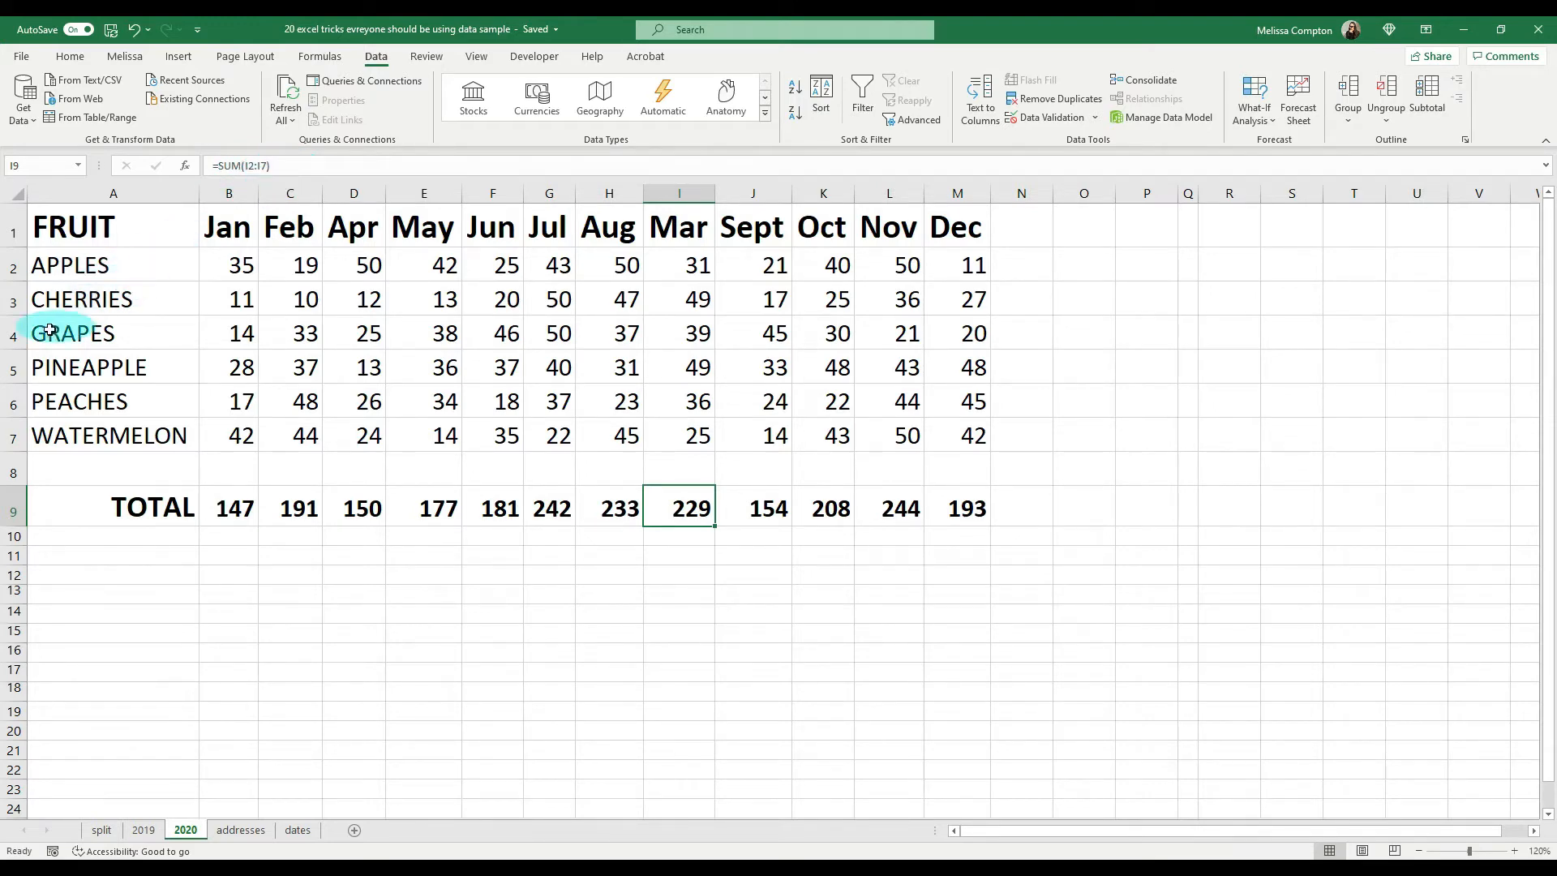
click(16, 335)
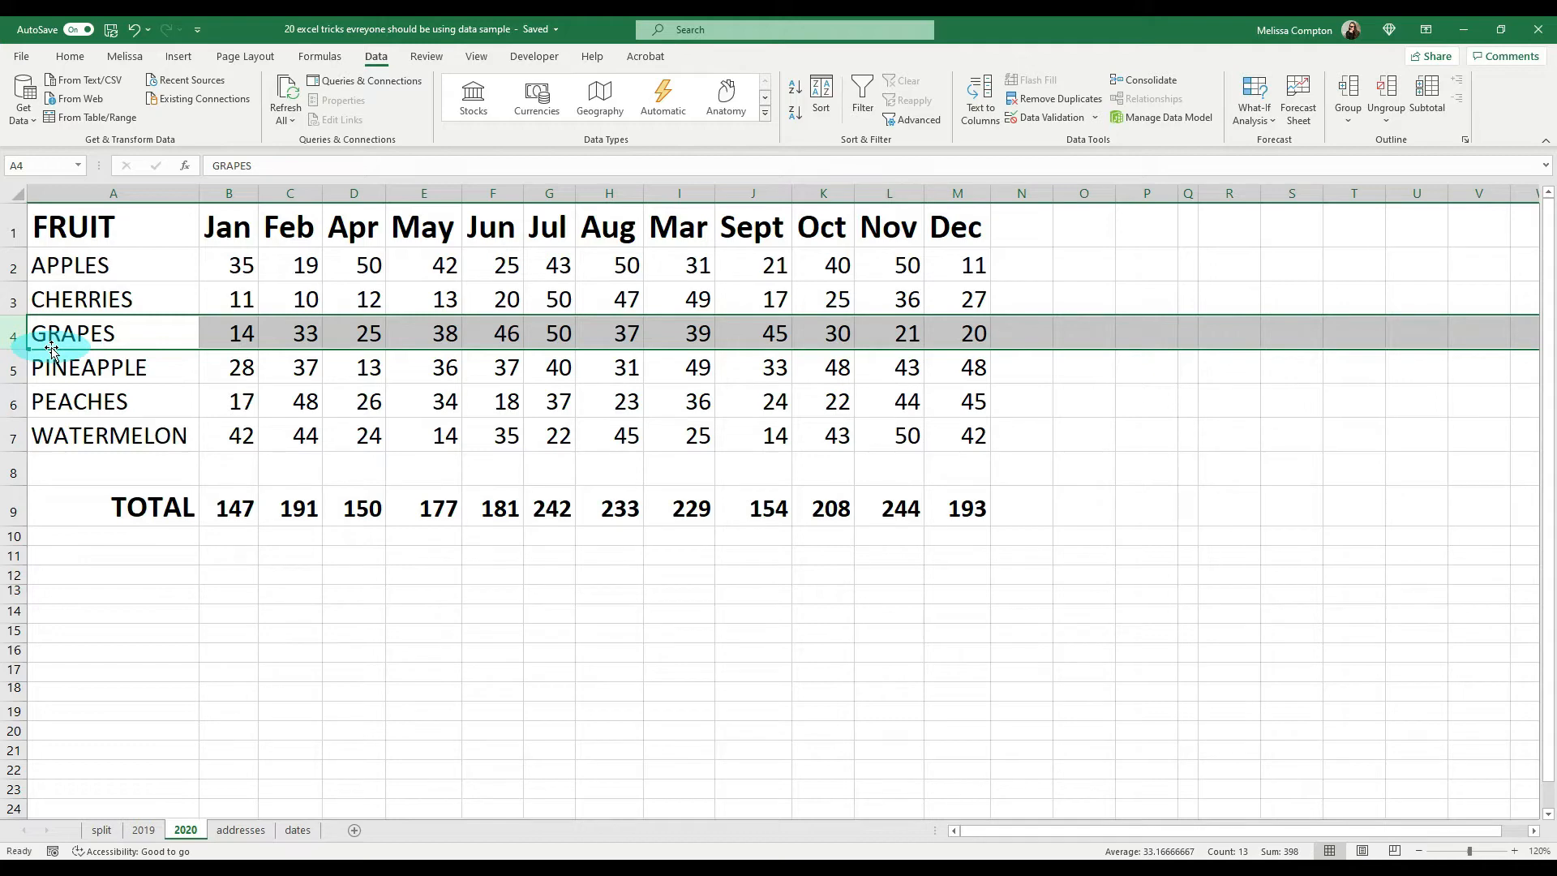
drag(51, 349, 48, 282)
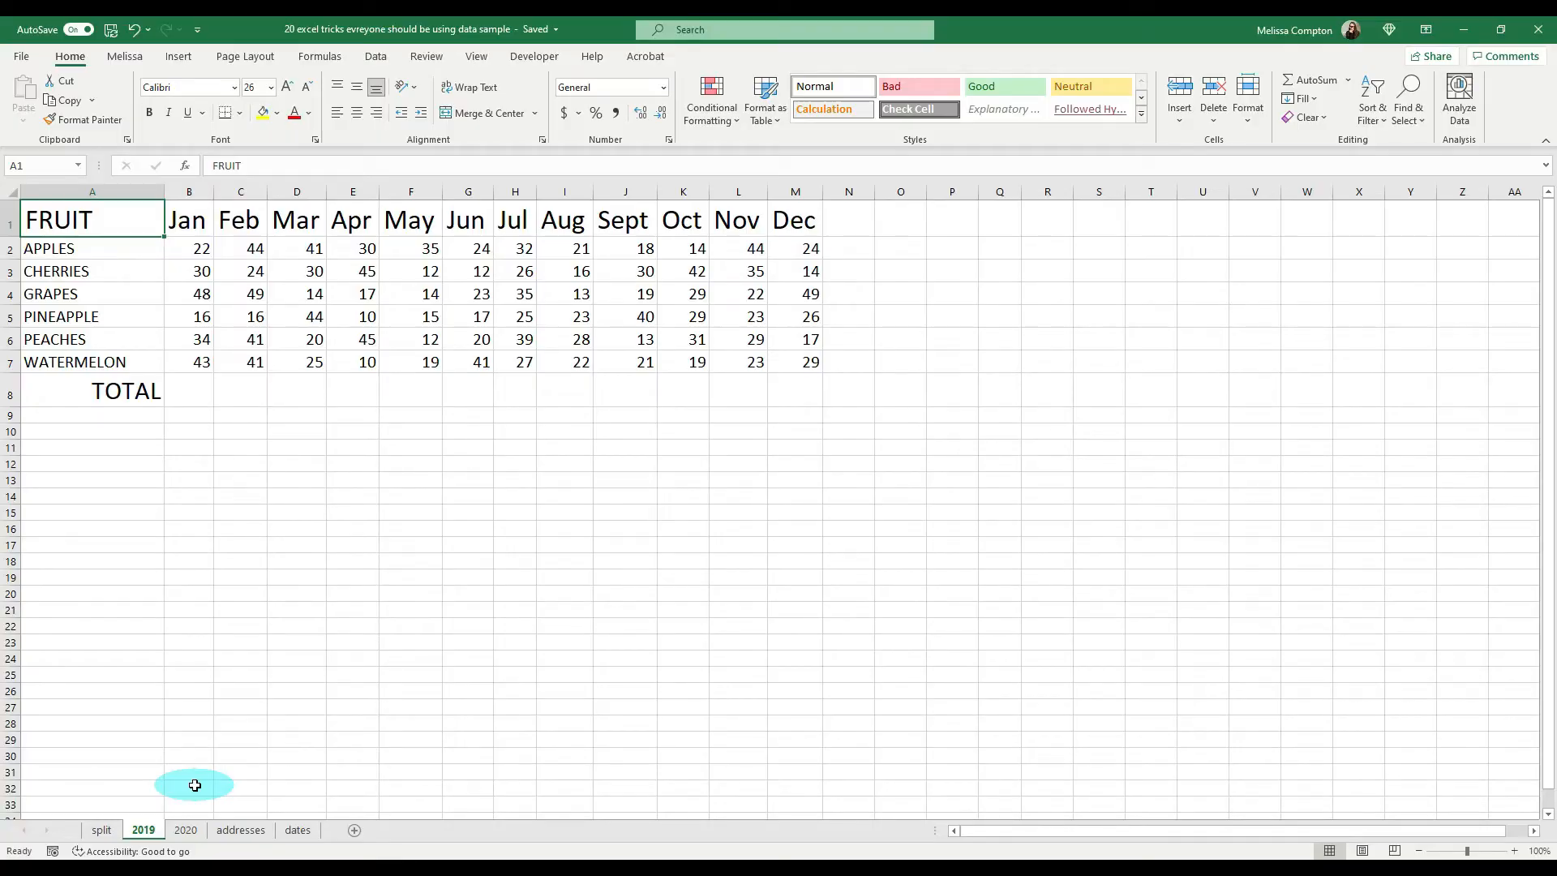
Step: Group the 2019 and 2020 sheets and make the header row A1:M1 bold on both
click(184, 832)
click(152, 834)
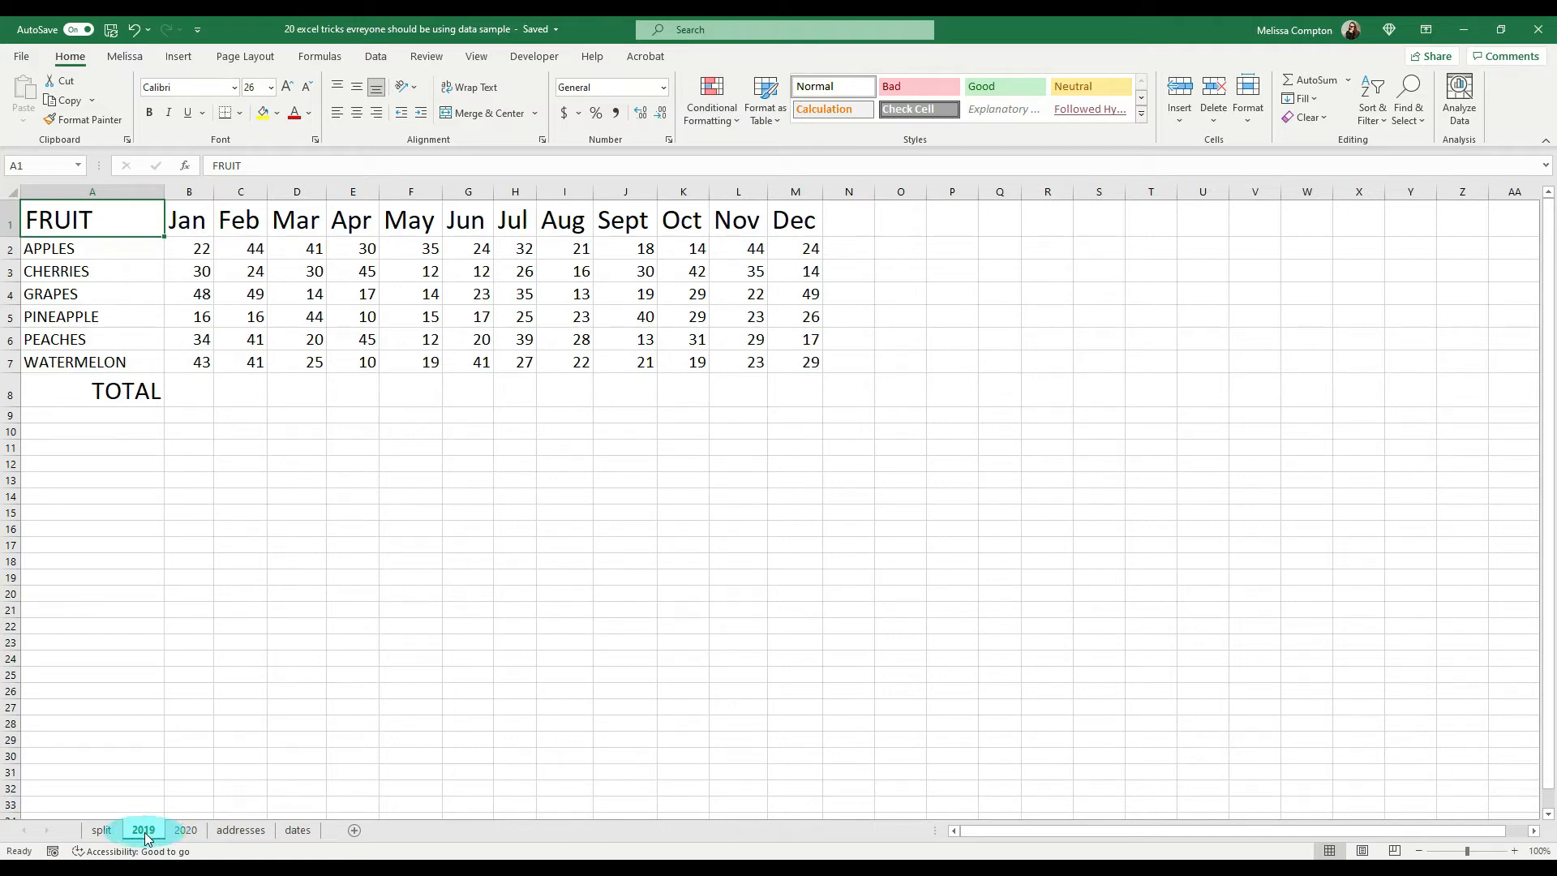
ctrl+click(185, 830)
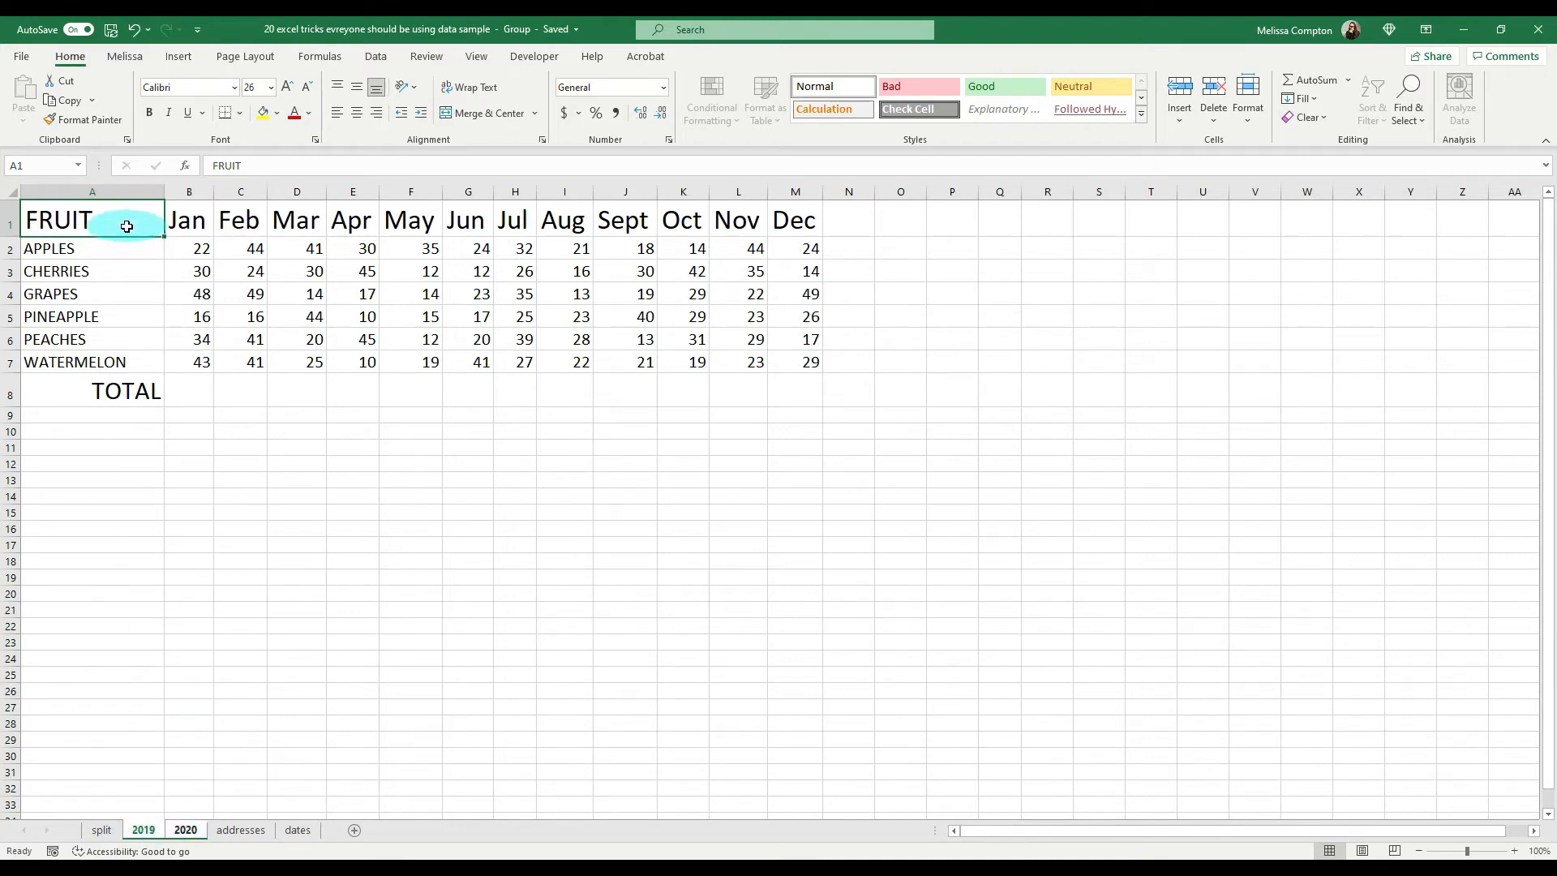
drag(127, 217, 787, 213)
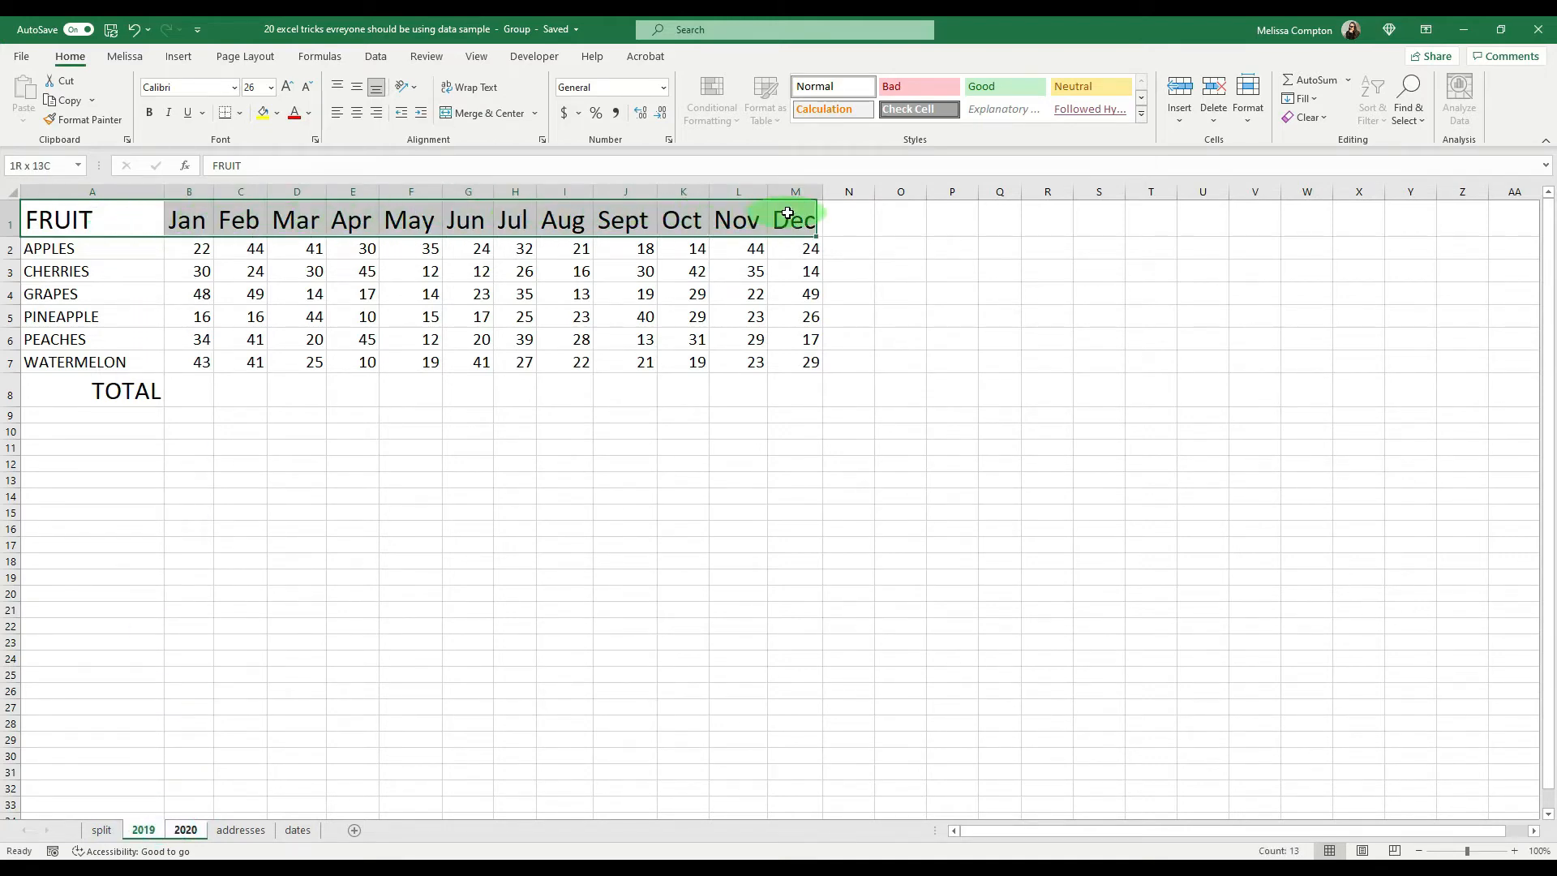
click(148, 112)
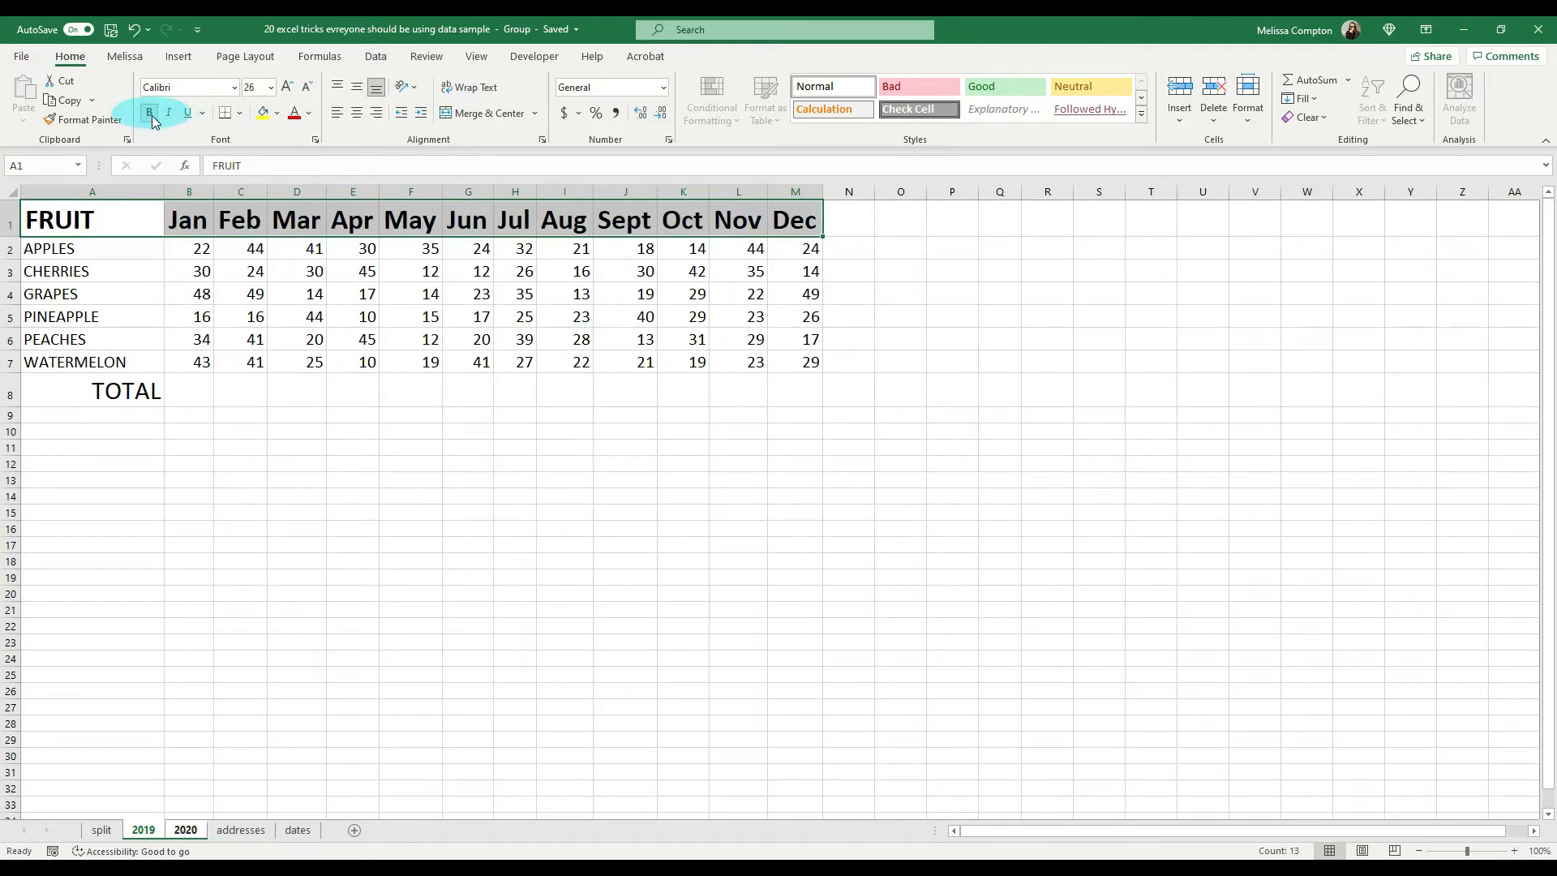
Step: Total the January values in B8 with AutoSum and fill the formula across to December in M8
click(194, 394)
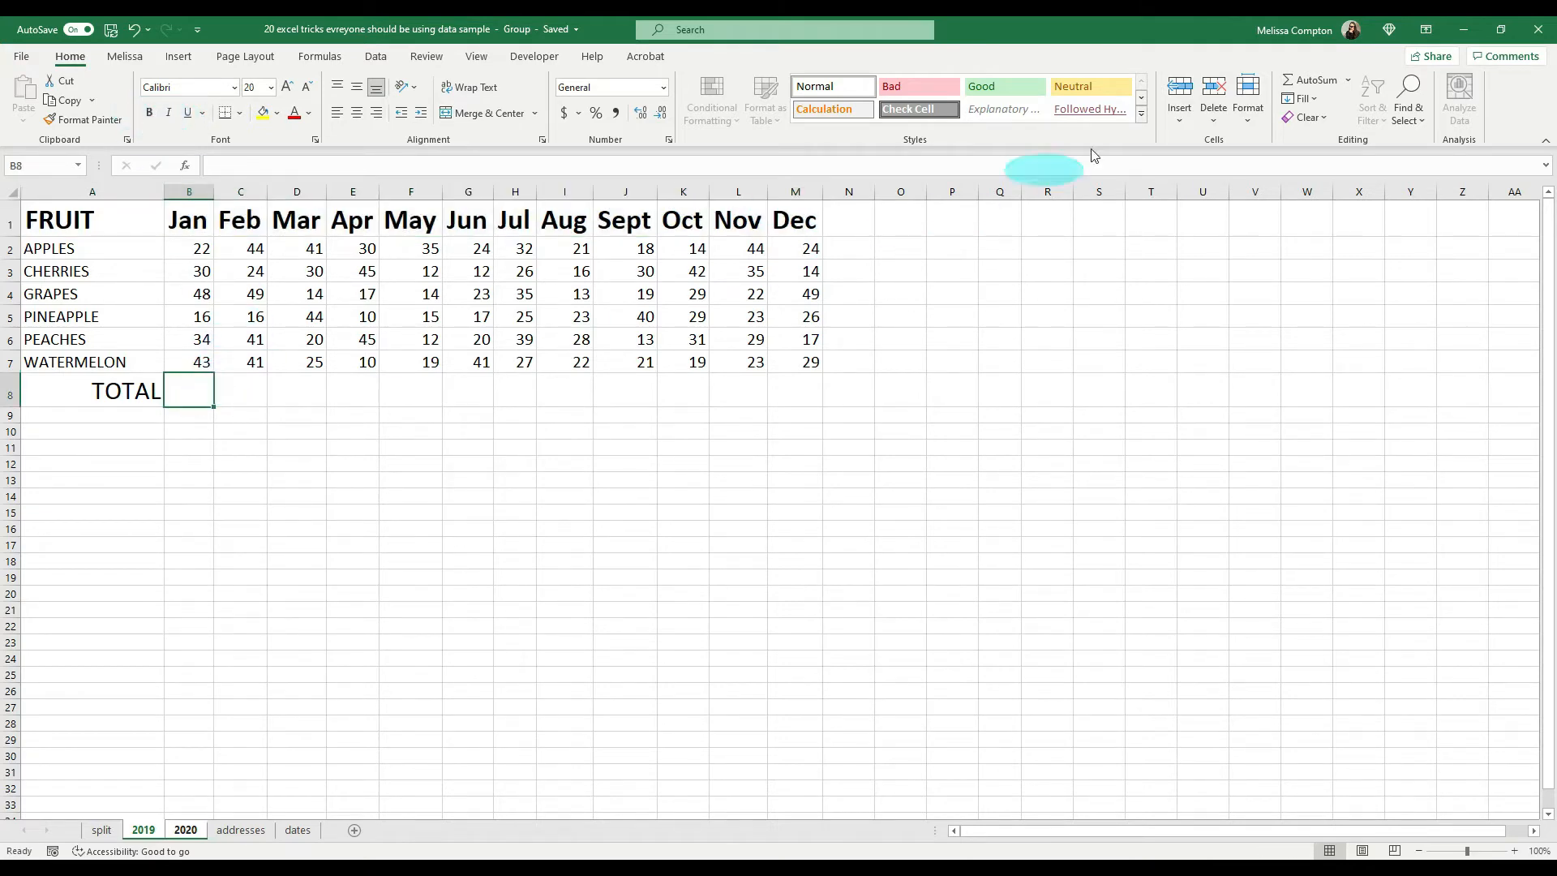
click(1300, 89)
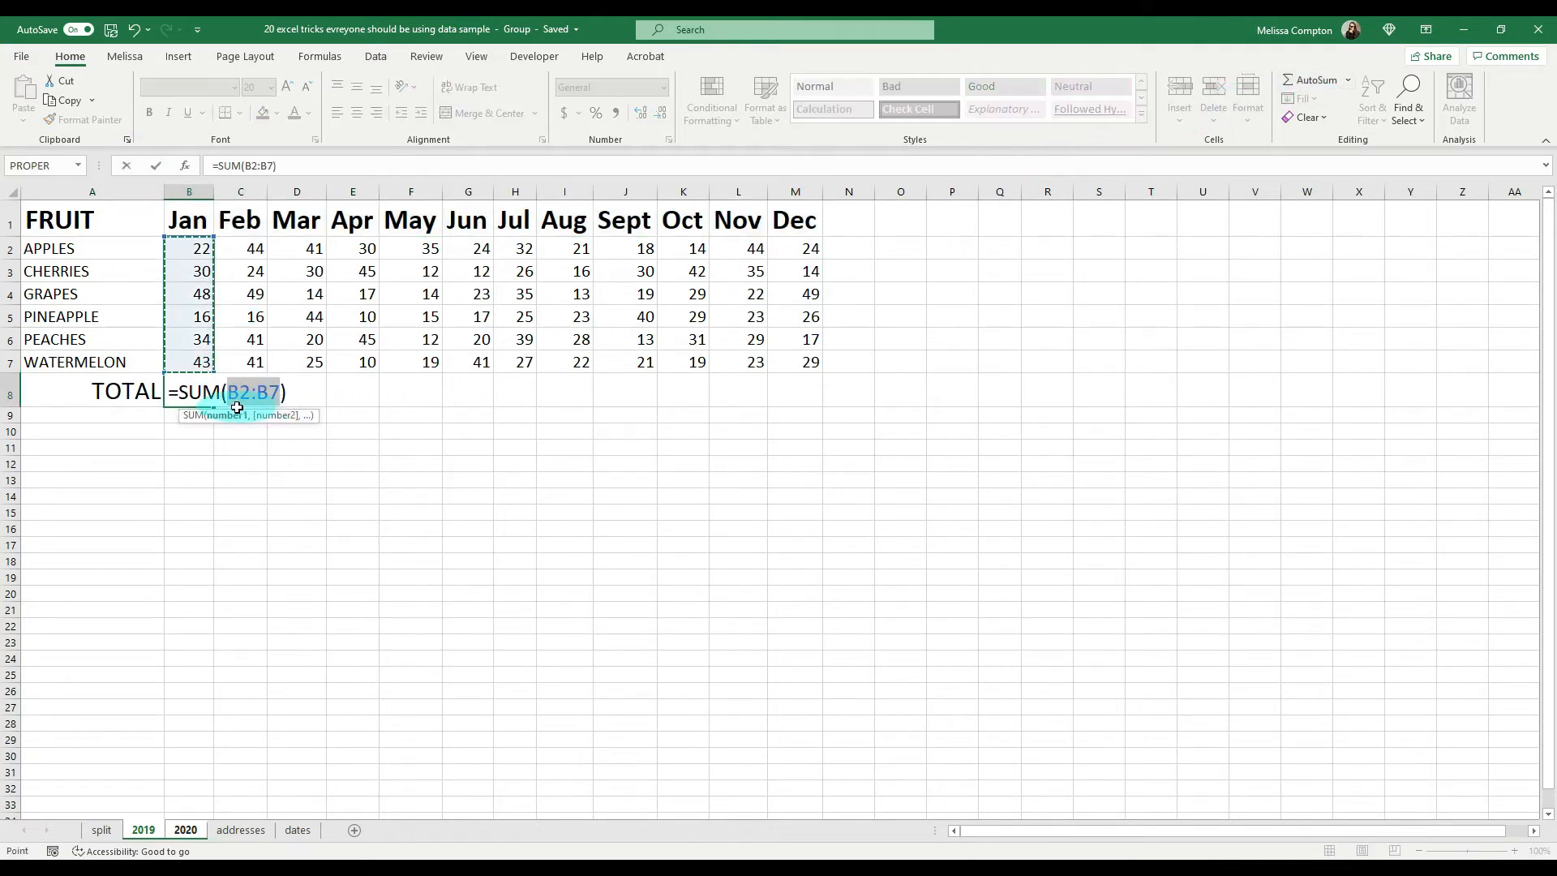
key(Return)
click(201, 395)
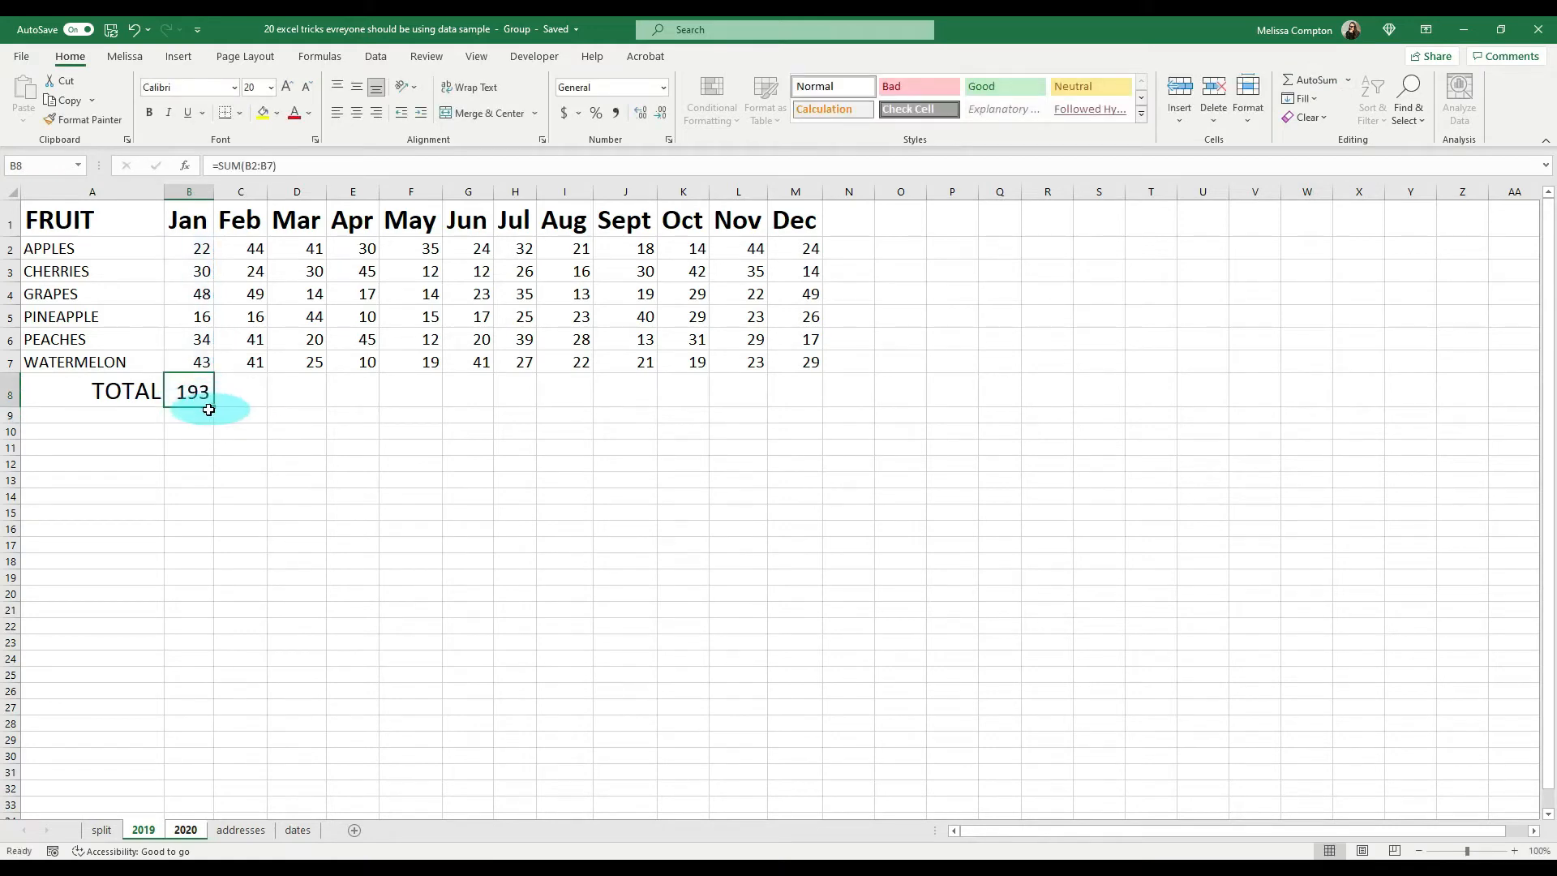
drag(213, 408, 791, 396)
Step: Make the TOTAL row A8:M8 bold and set the font size of A2:M7 to 20
drag(110, 396, 799, 394)
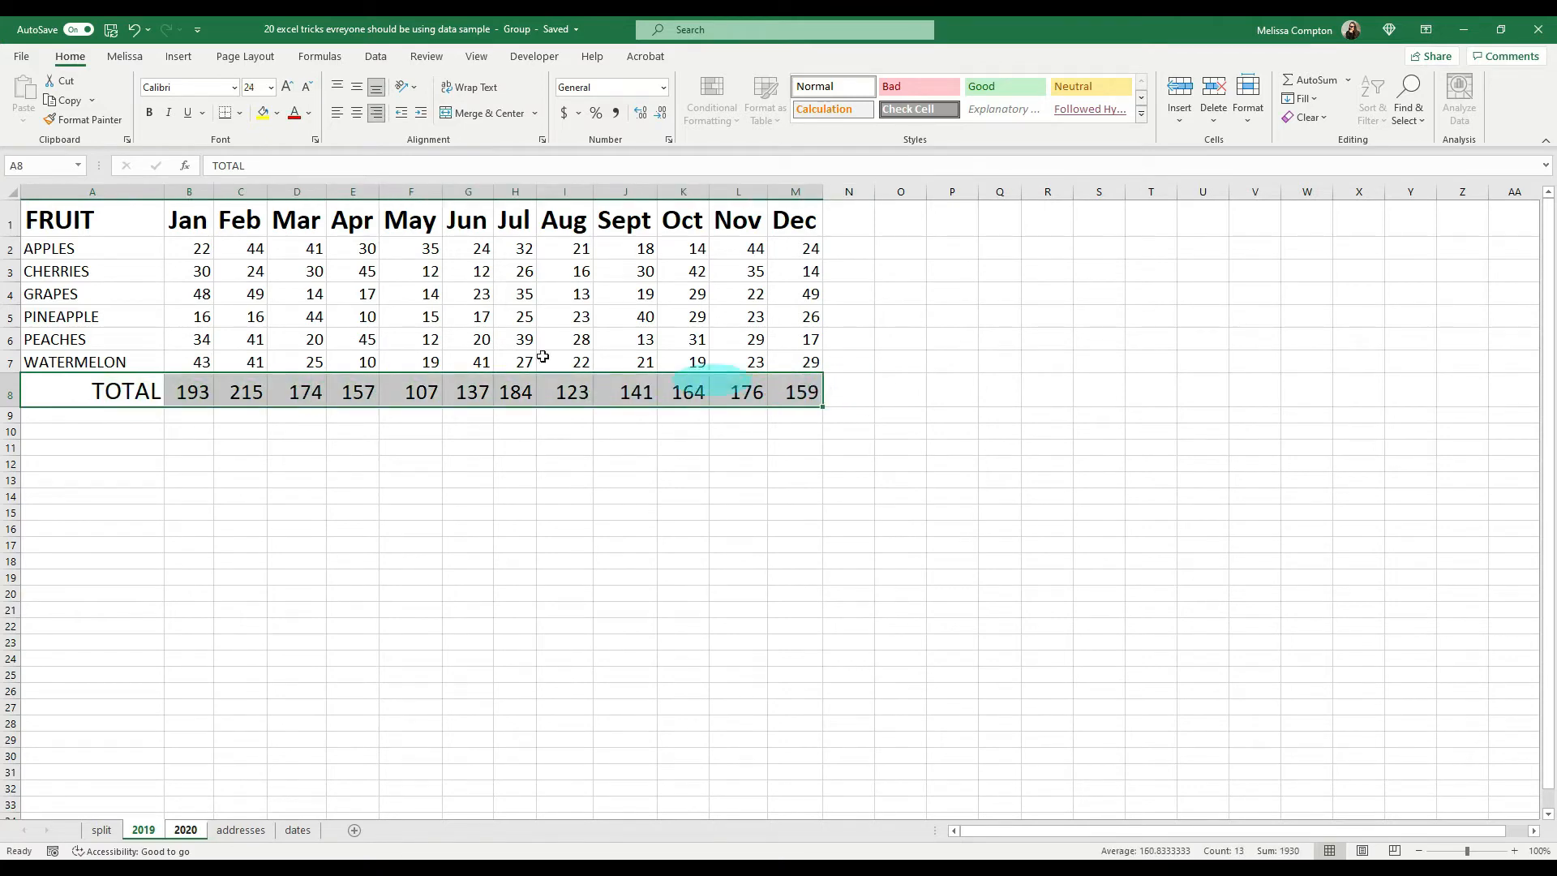
click(150, 113)
drag(53, 250, 784, 365)
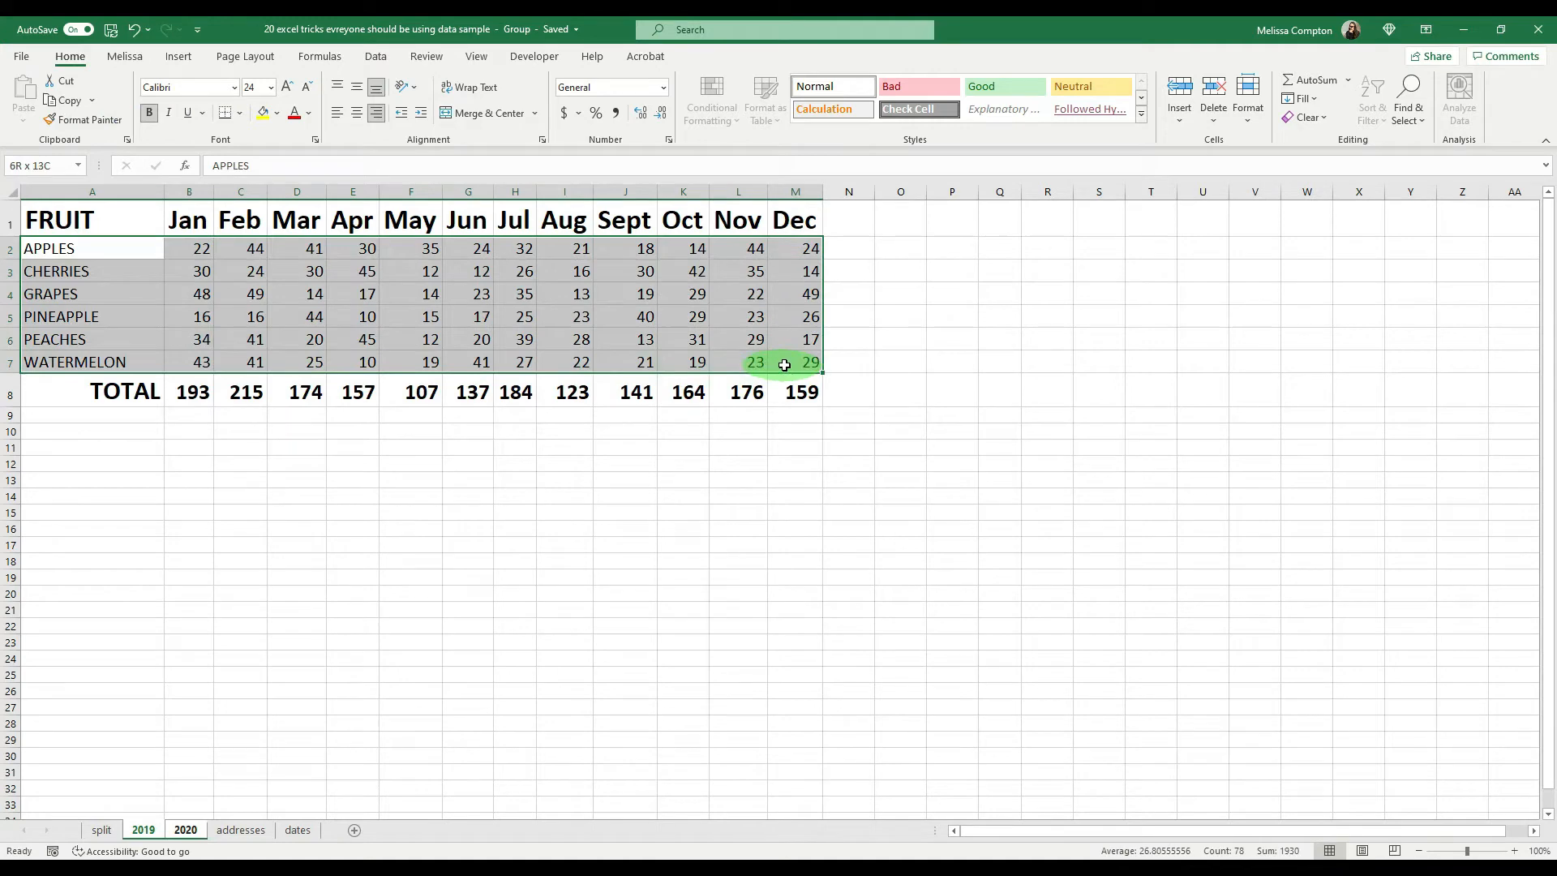
click(271, 87)
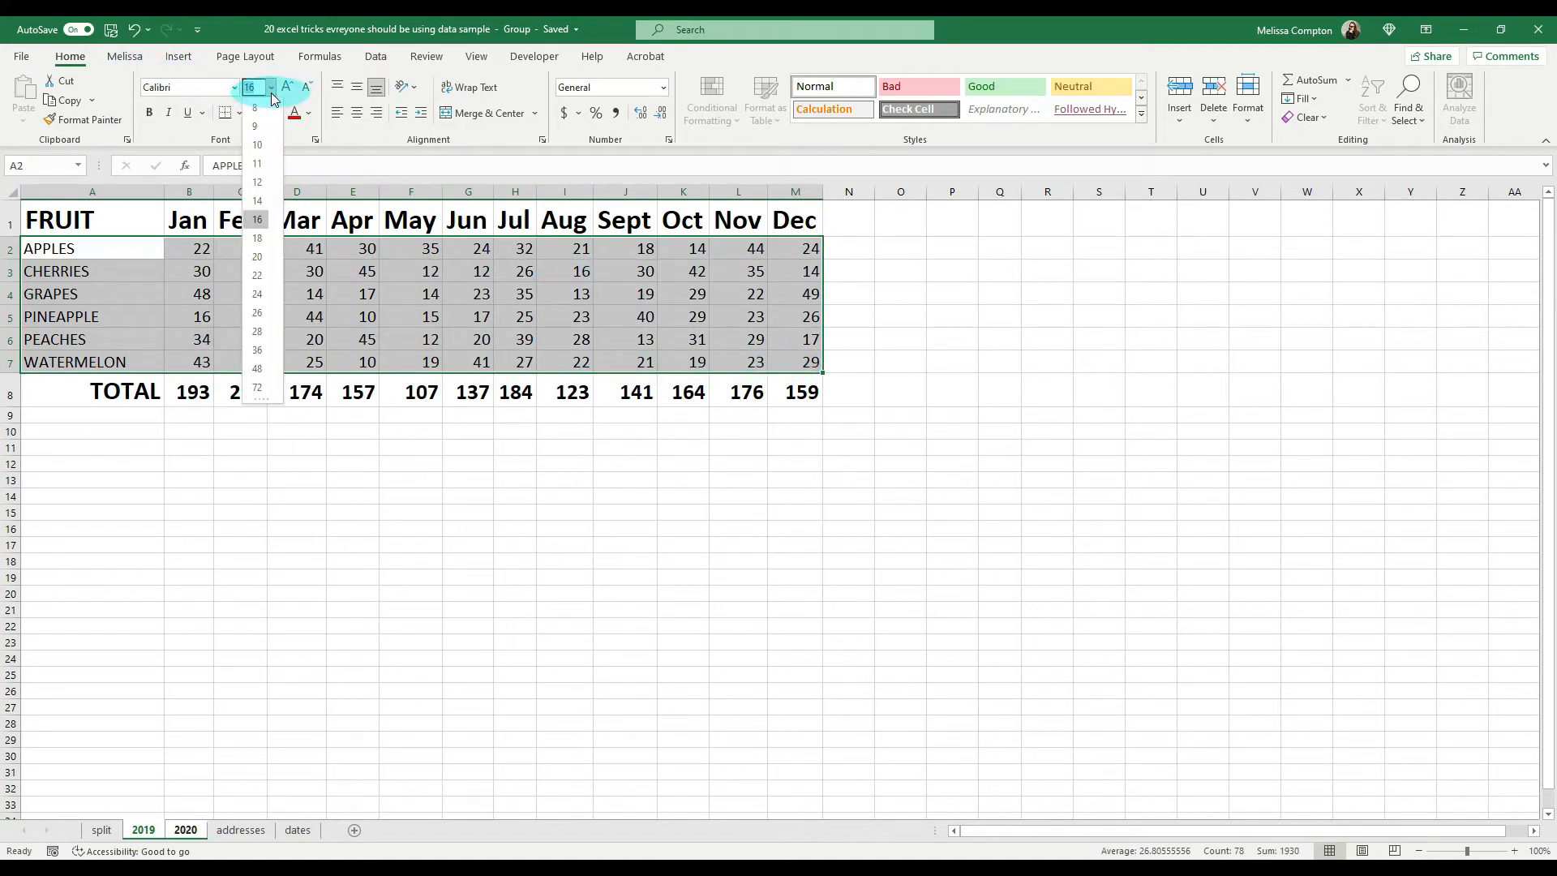
click(260, 257)
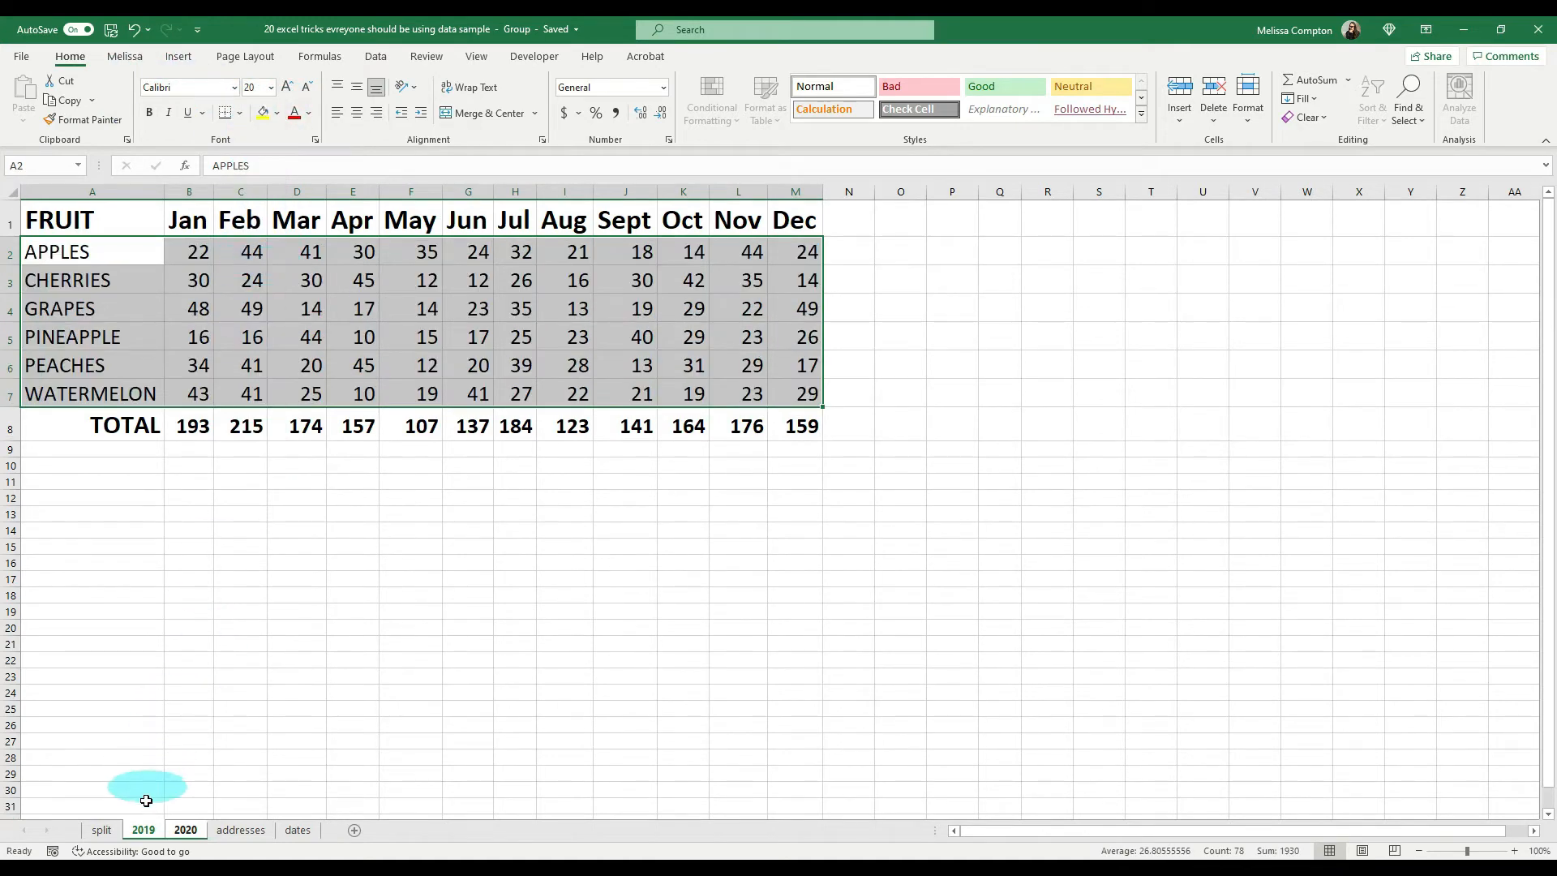
Step: Ungroup the 2019 and 2020 sheets and compare the formatting and totals on both
right_click(158, 828)
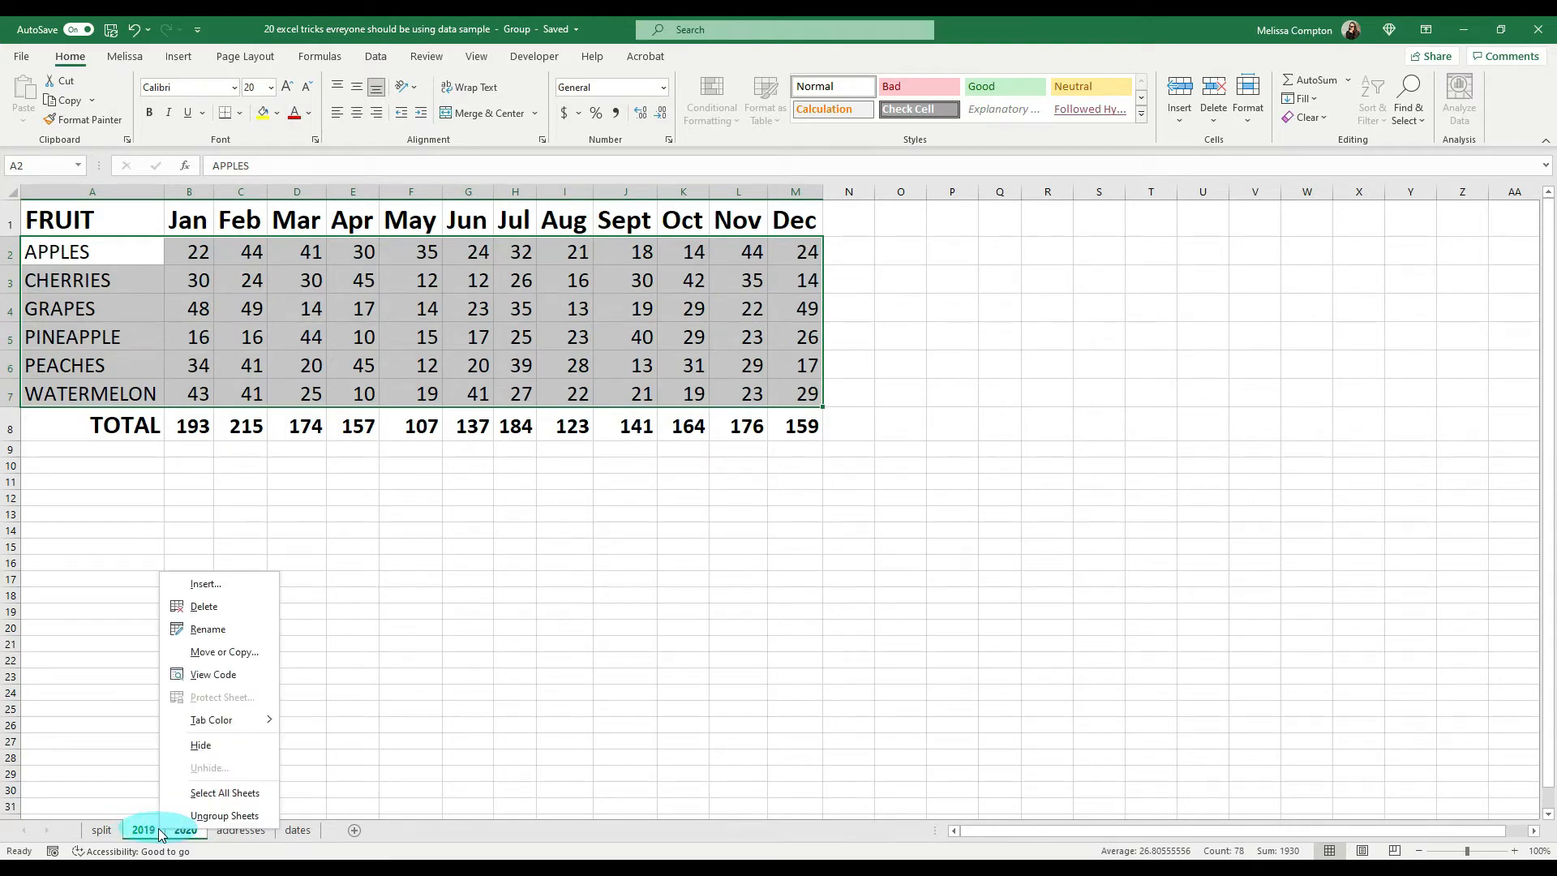
click(200, 817)
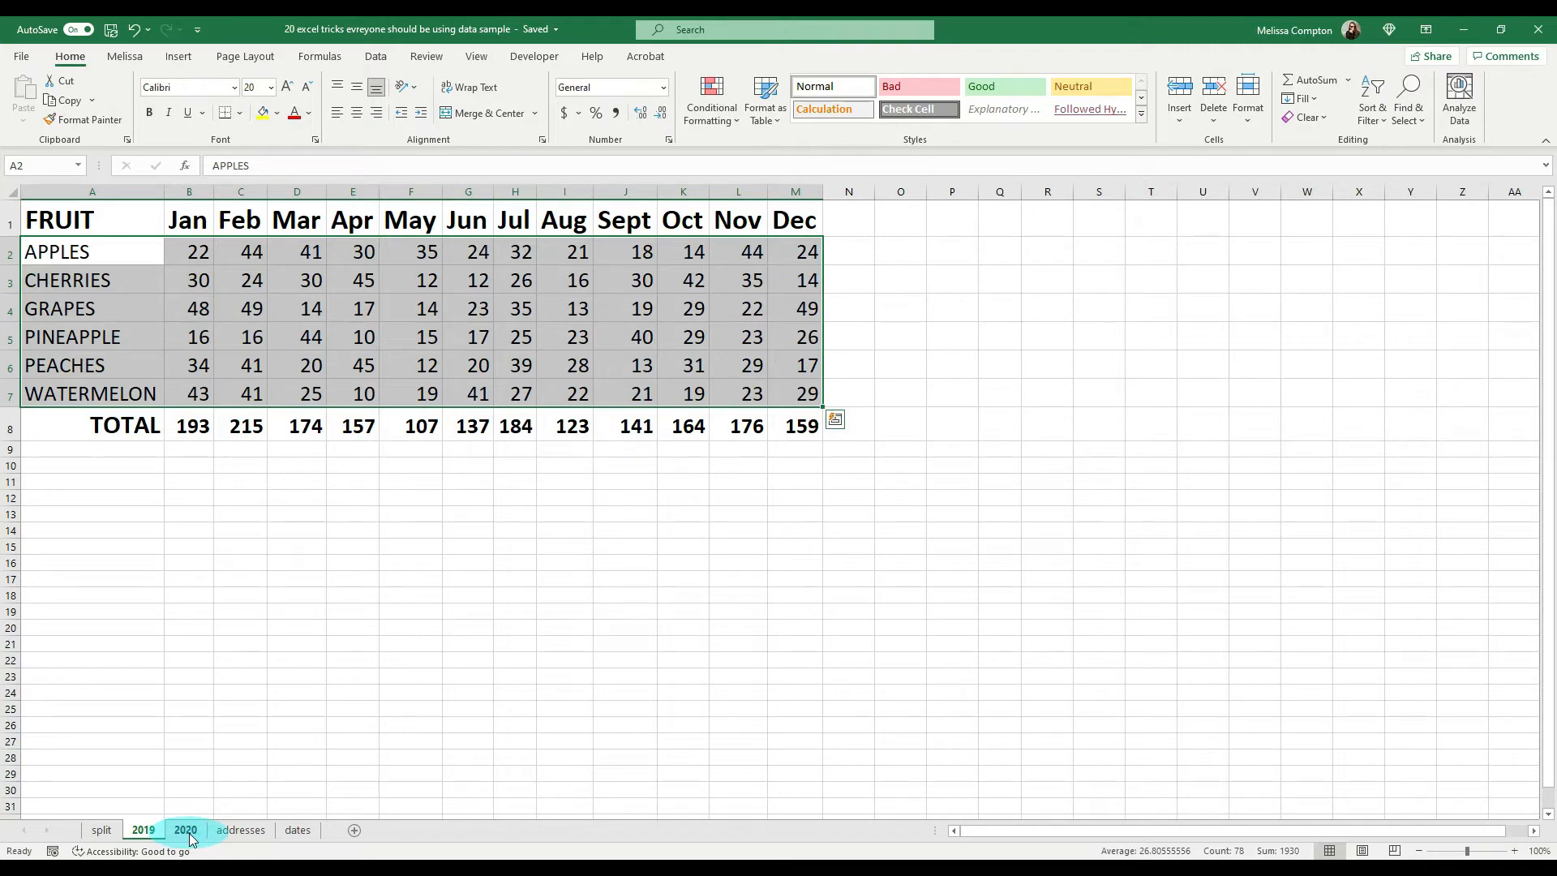
click(188, 832)
click(143, 835)
click(185, 835)
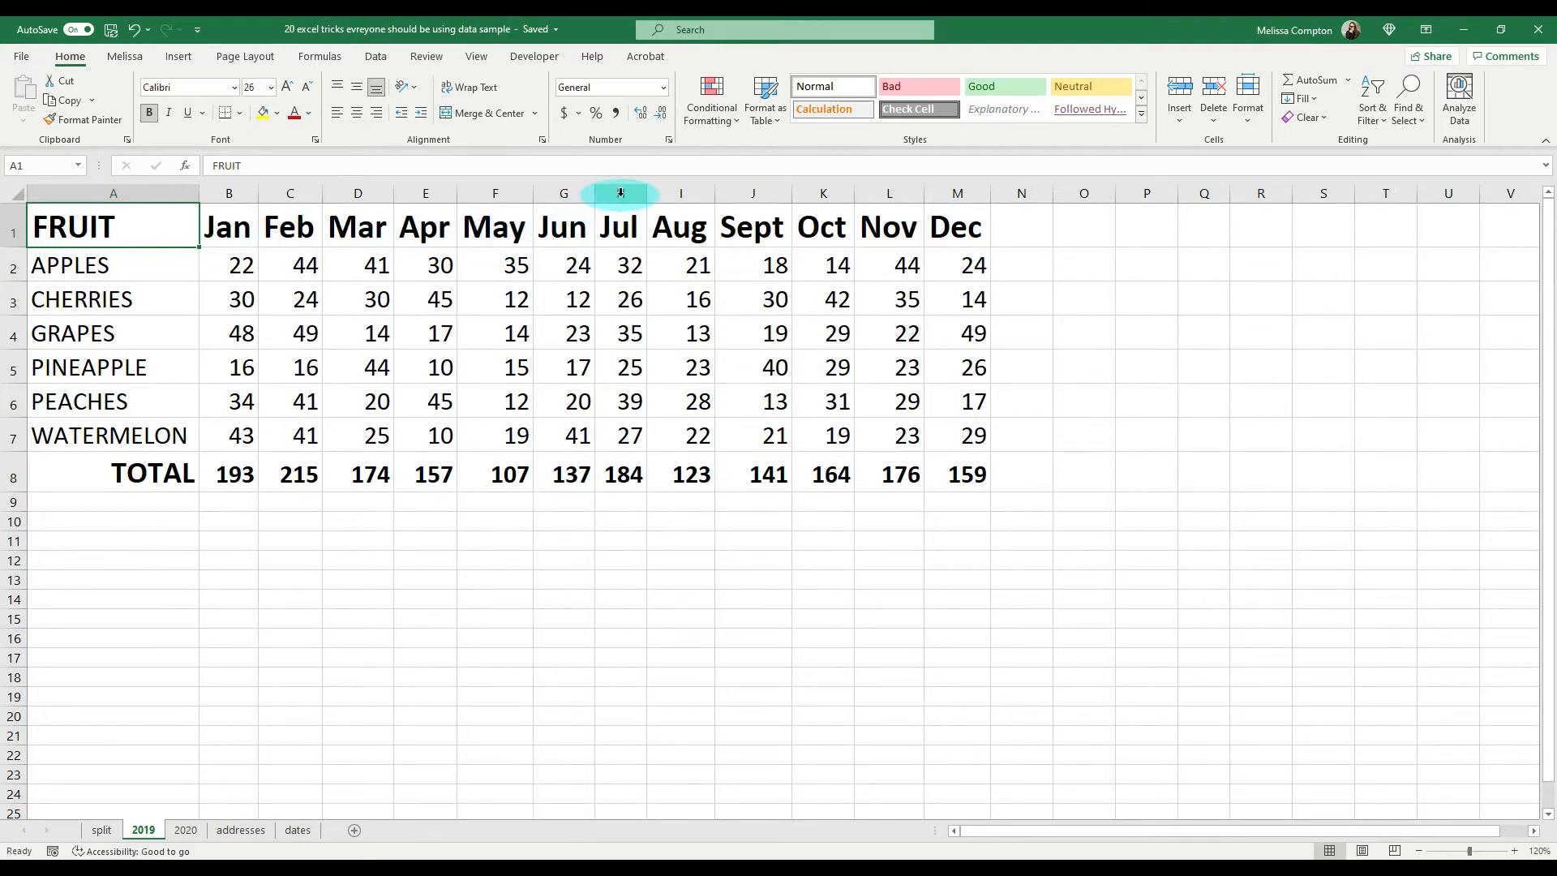
Step: Hide the July to December columns (H:M) on the 2019 sheet
drag(620, 193, 948, 191)
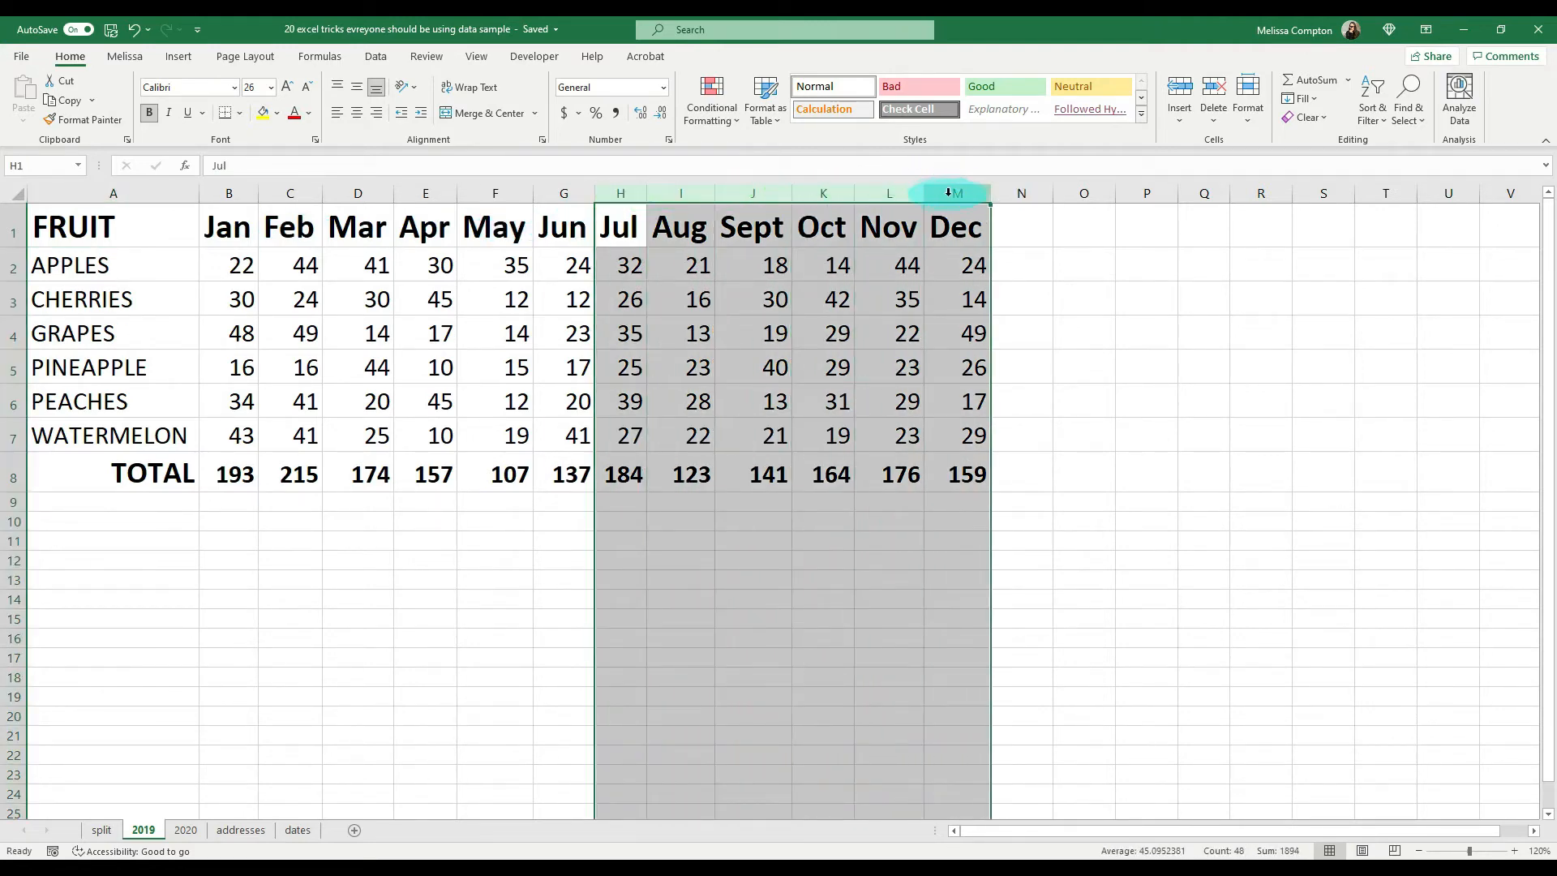
right_click(949, 191)
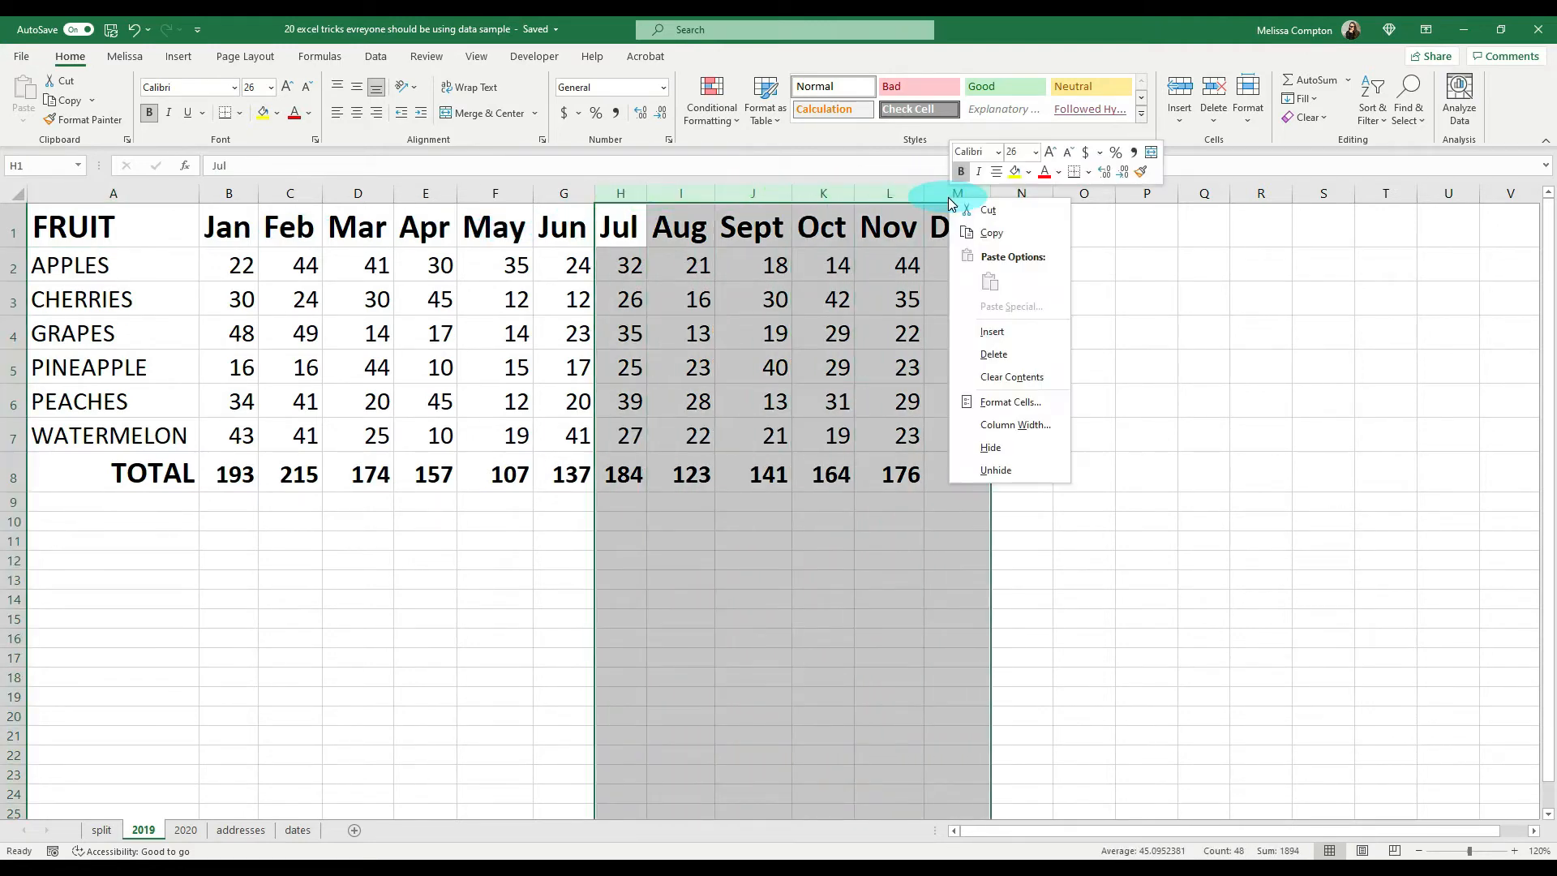
click(990, 447)
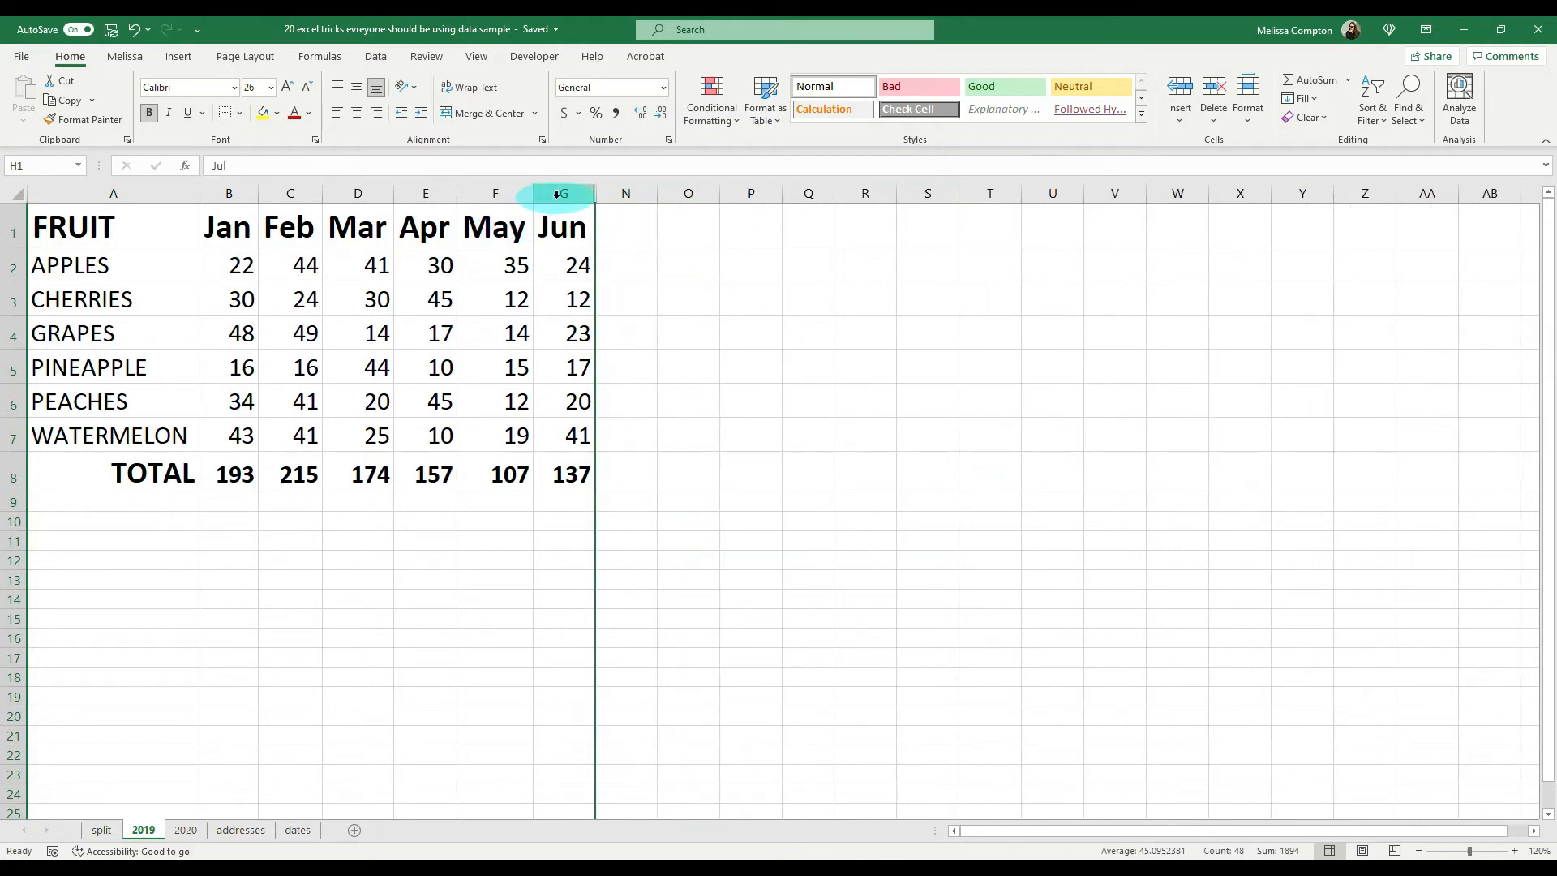
Step: Unhide the columns between G and N on the 2019 sheet
drag(550, 195, 632, 194)
right_click(632, 195)
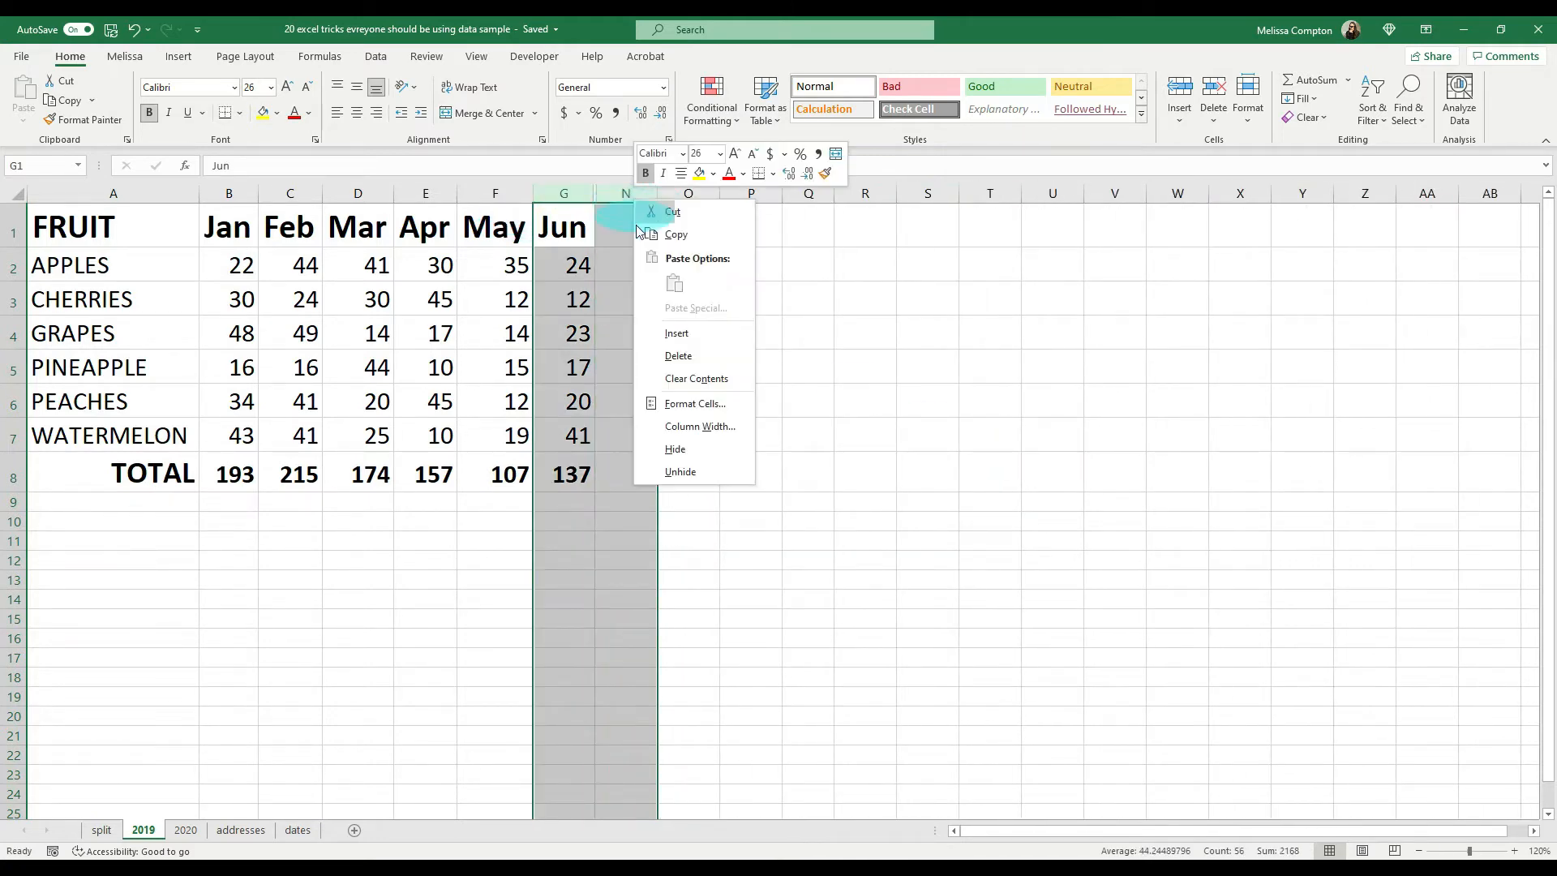
click(688, 468)
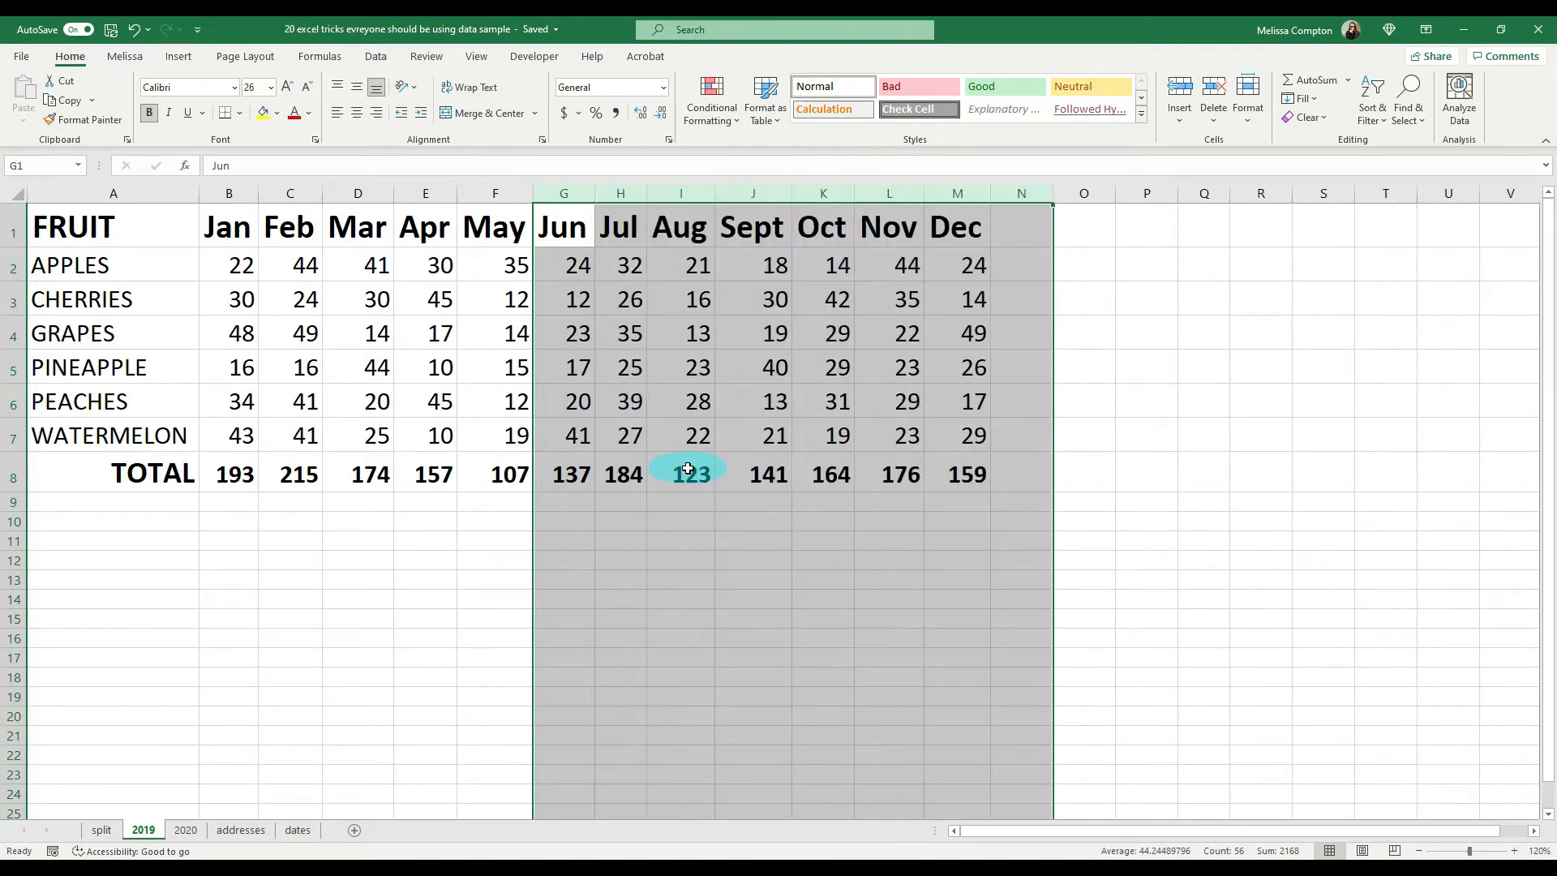
Step: Group the July to December columns (H:M) into a collapsible outline
click(622, 194)
drag(622, 195, 935, 188)
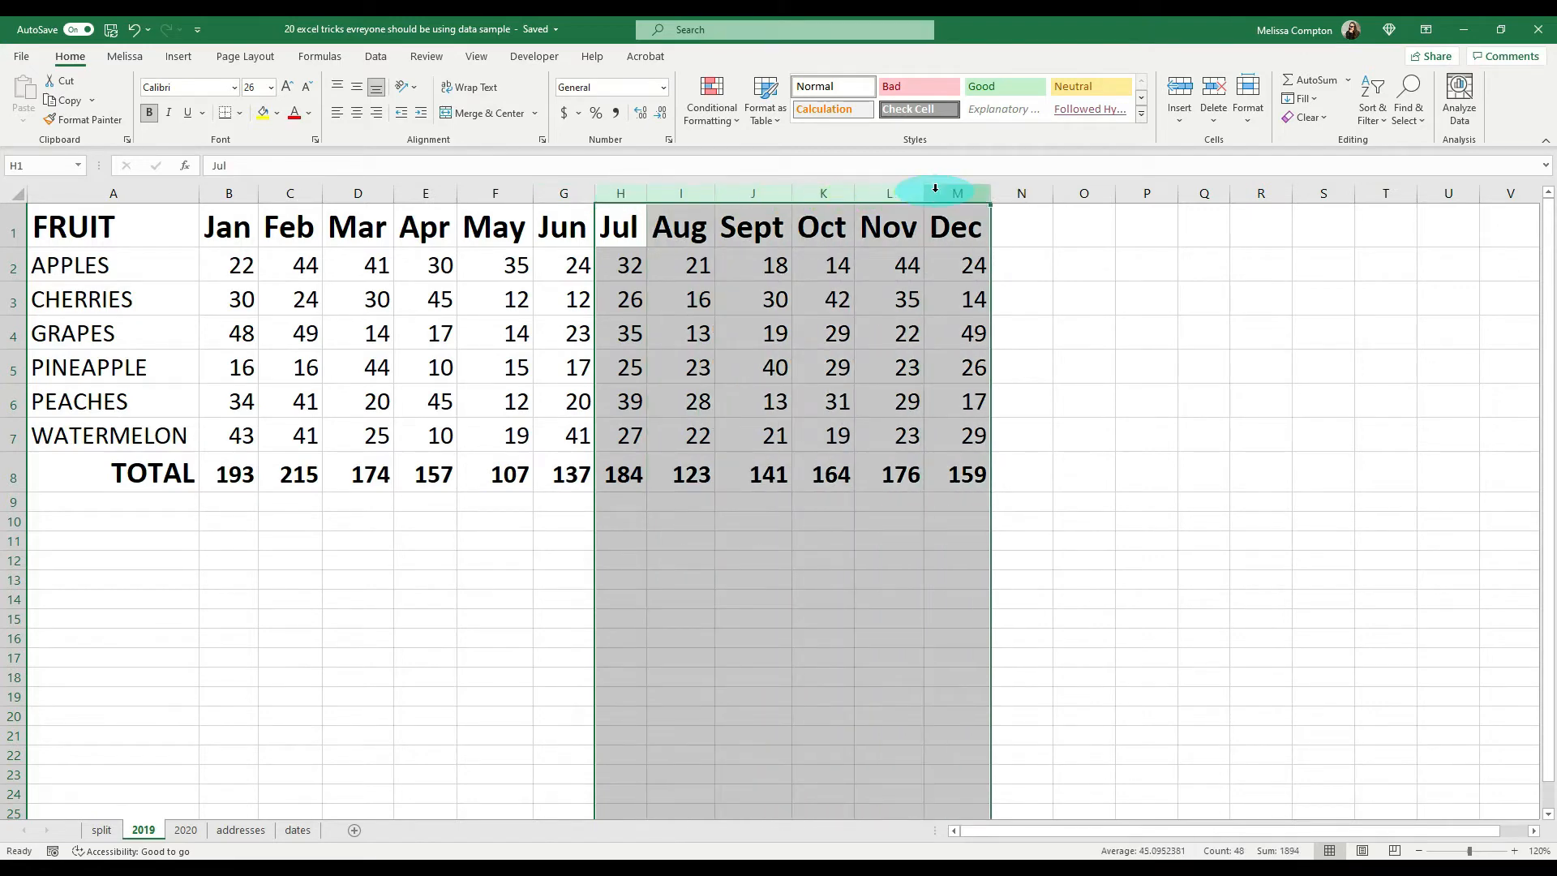
click(371, 59)
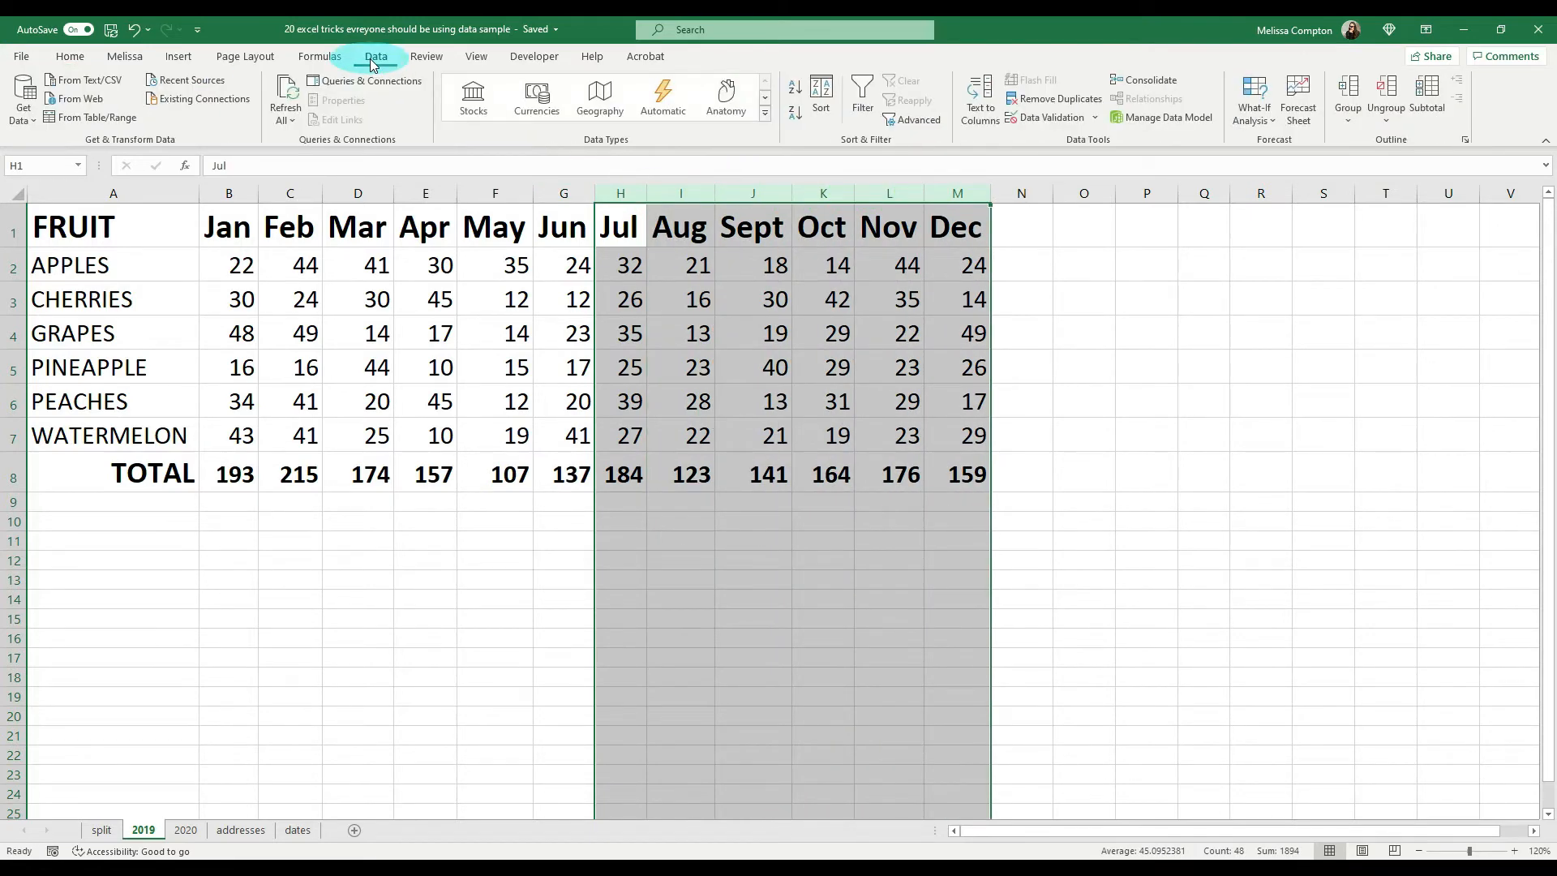
click(1343, 120)
click(1368, 150)
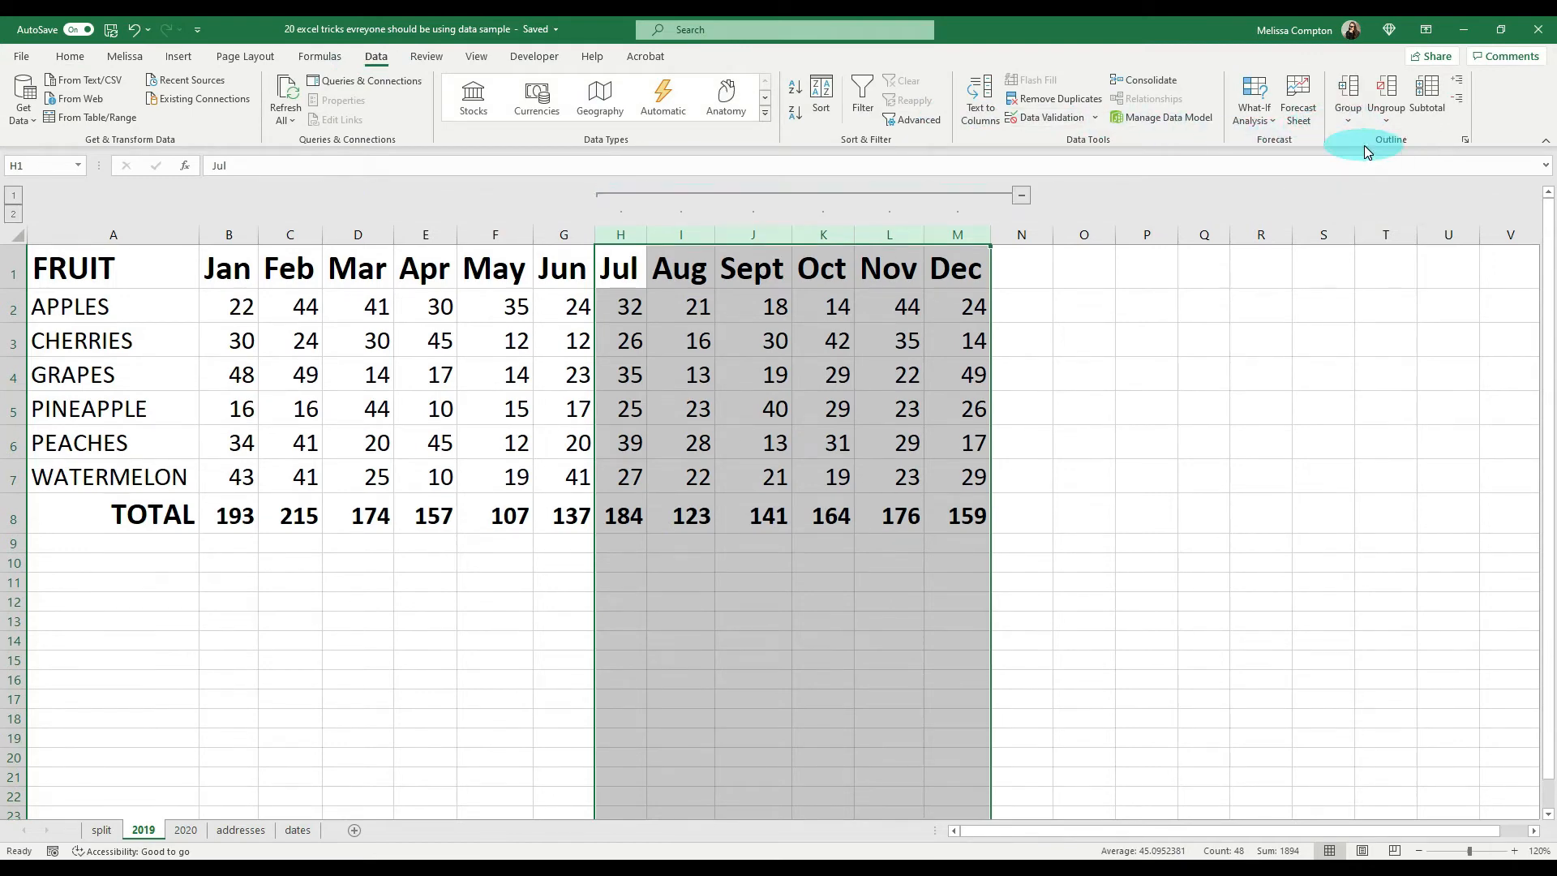
Step: Collapse and expand the July to December column group with its toggle and the outline levels, and undo the grouping
click(1023, 197)
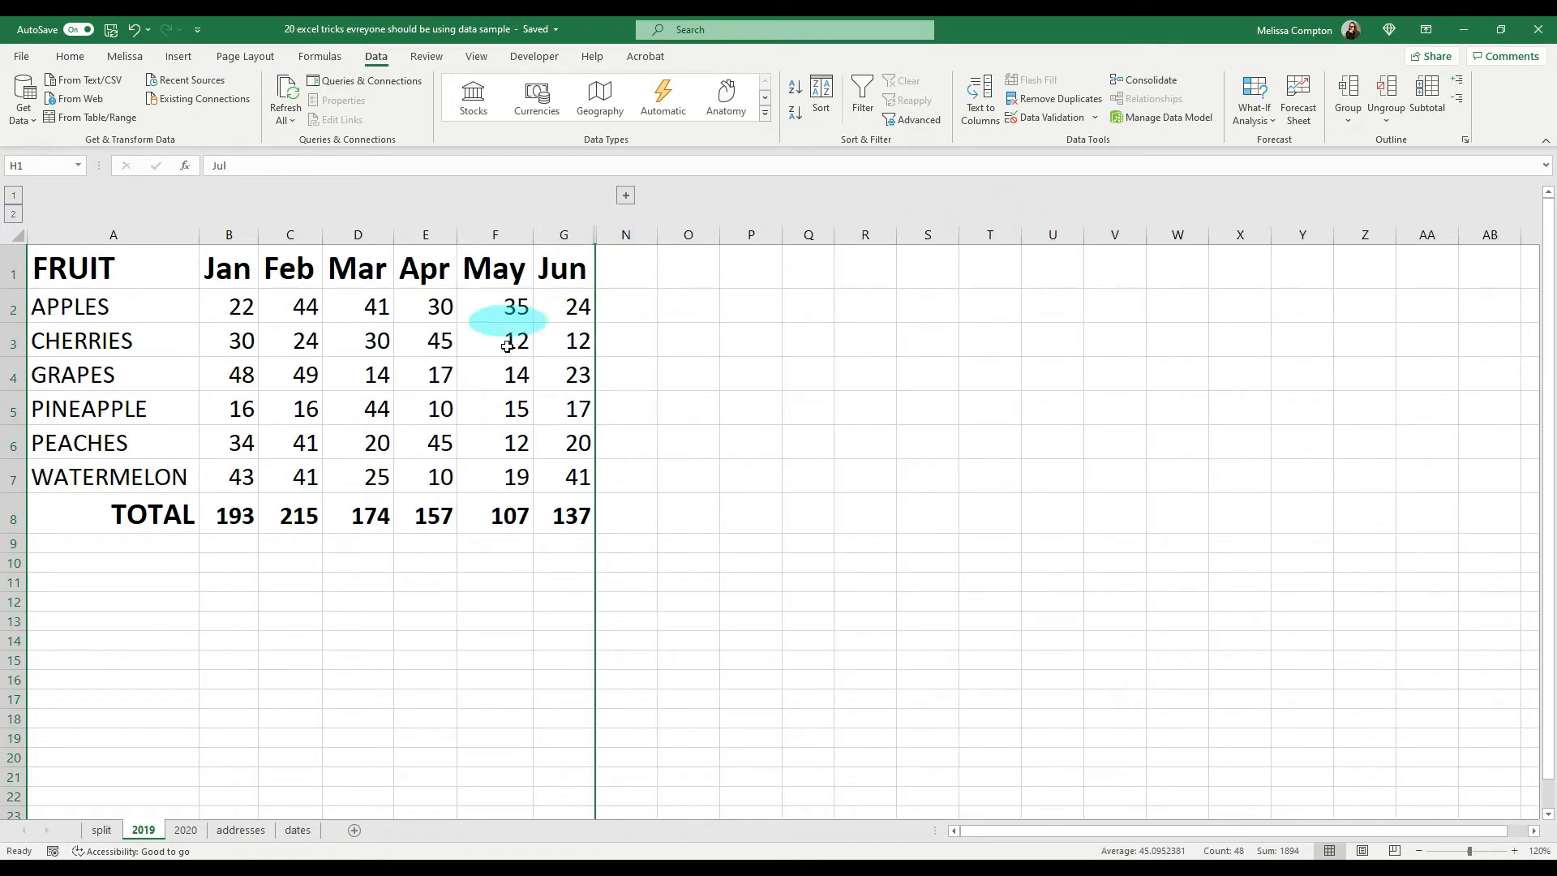
click(625, 198)
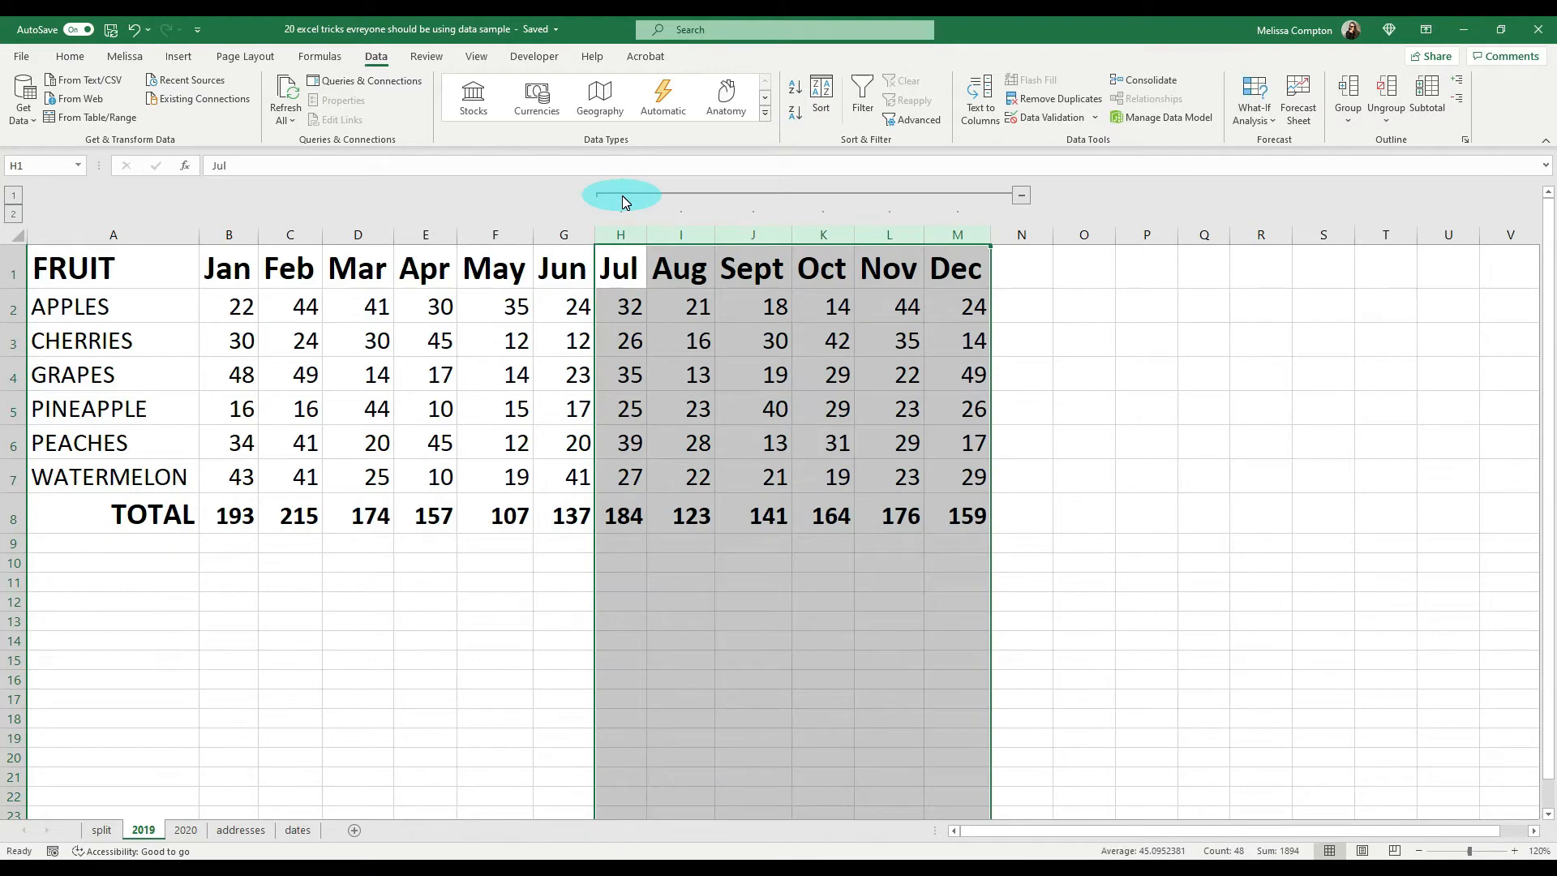
click(13, 196)
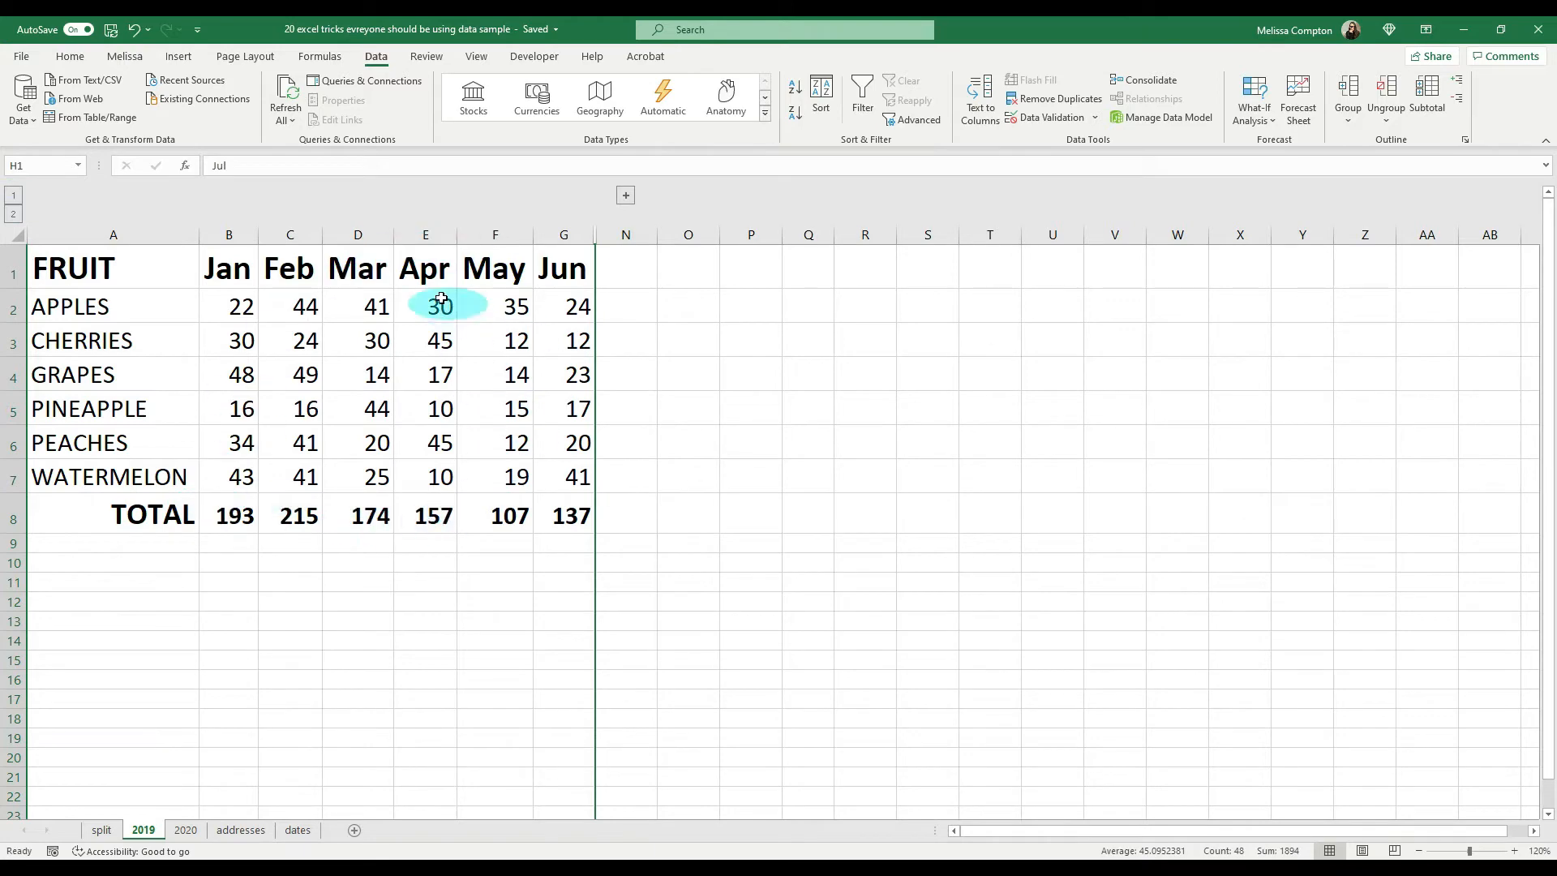
click(13, 215)
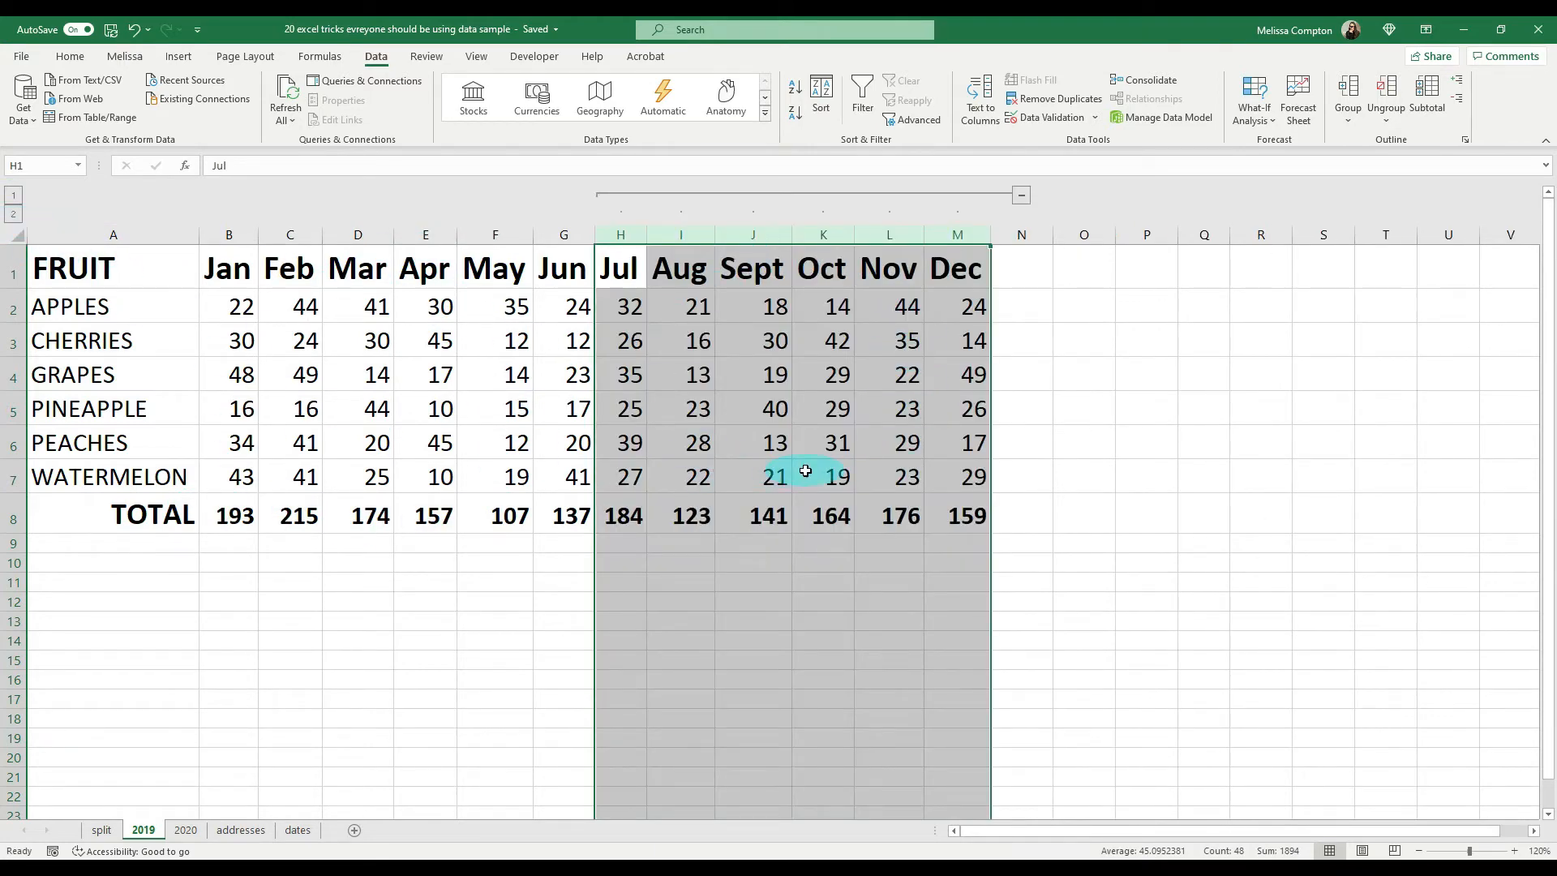
key(ctrl+z)
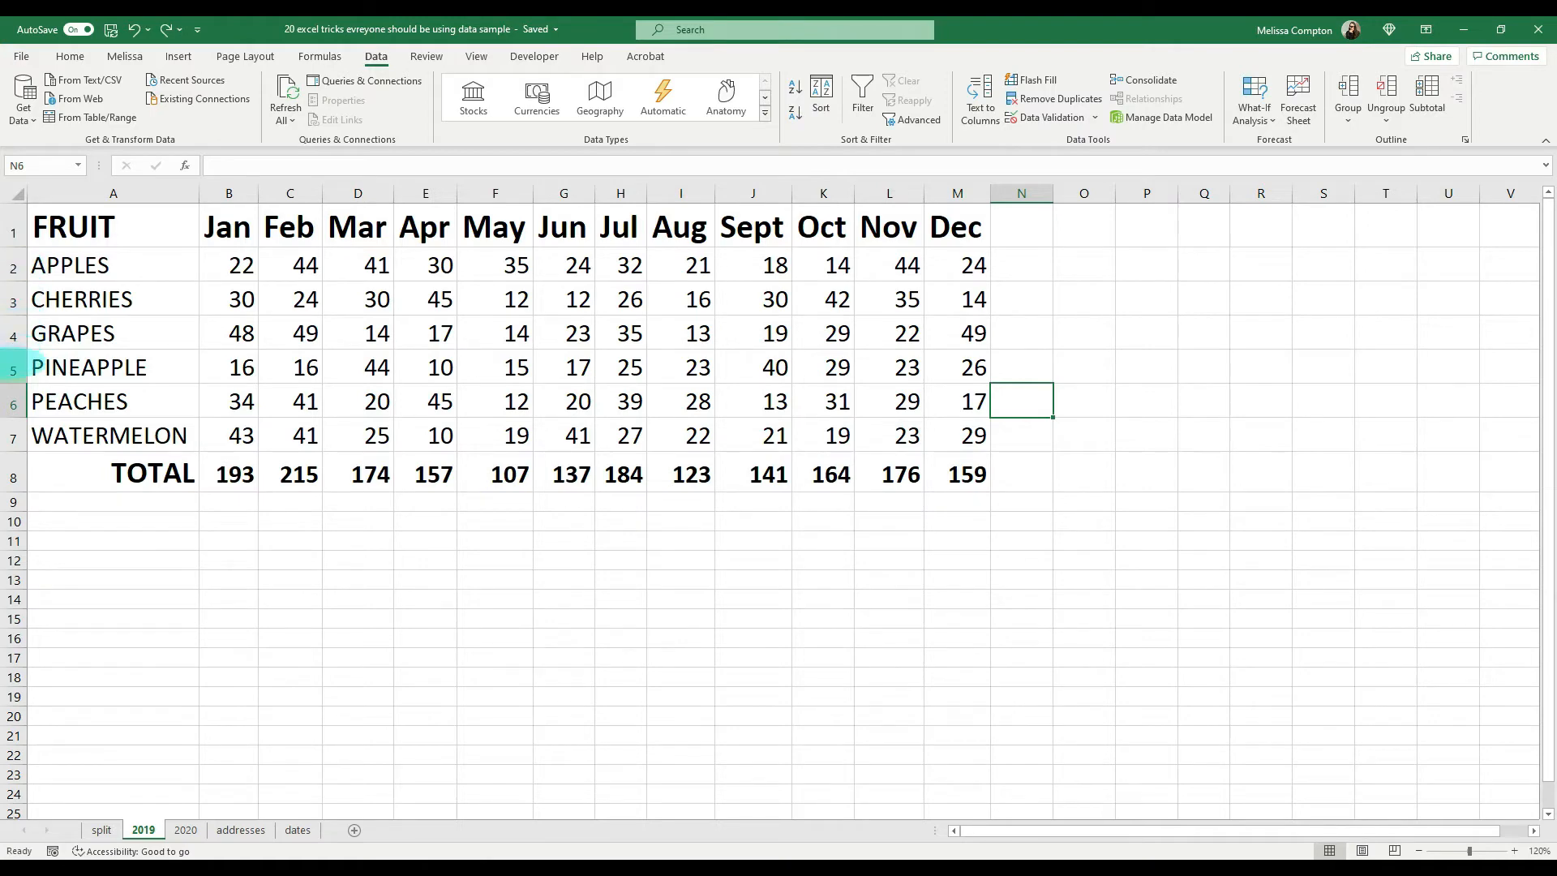
Step: Group the PINEAPPLE, PEACHES and WATERMELON rows (5 to 7) into a collapsible outline
drag(13, 370, 8, 434)
click(1343, 124)
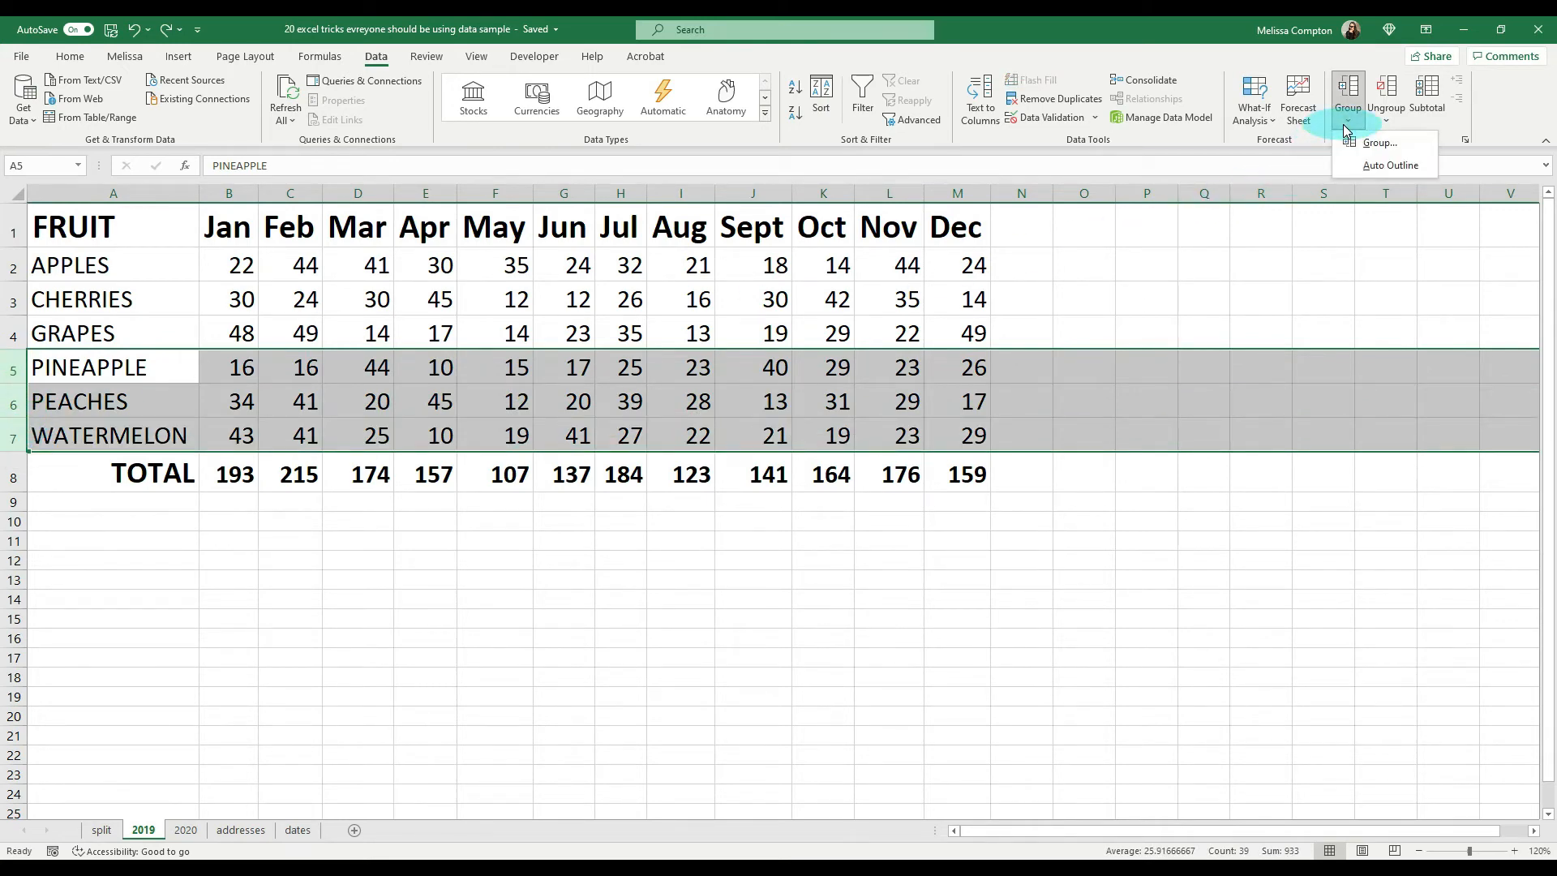
click(1359, 143)
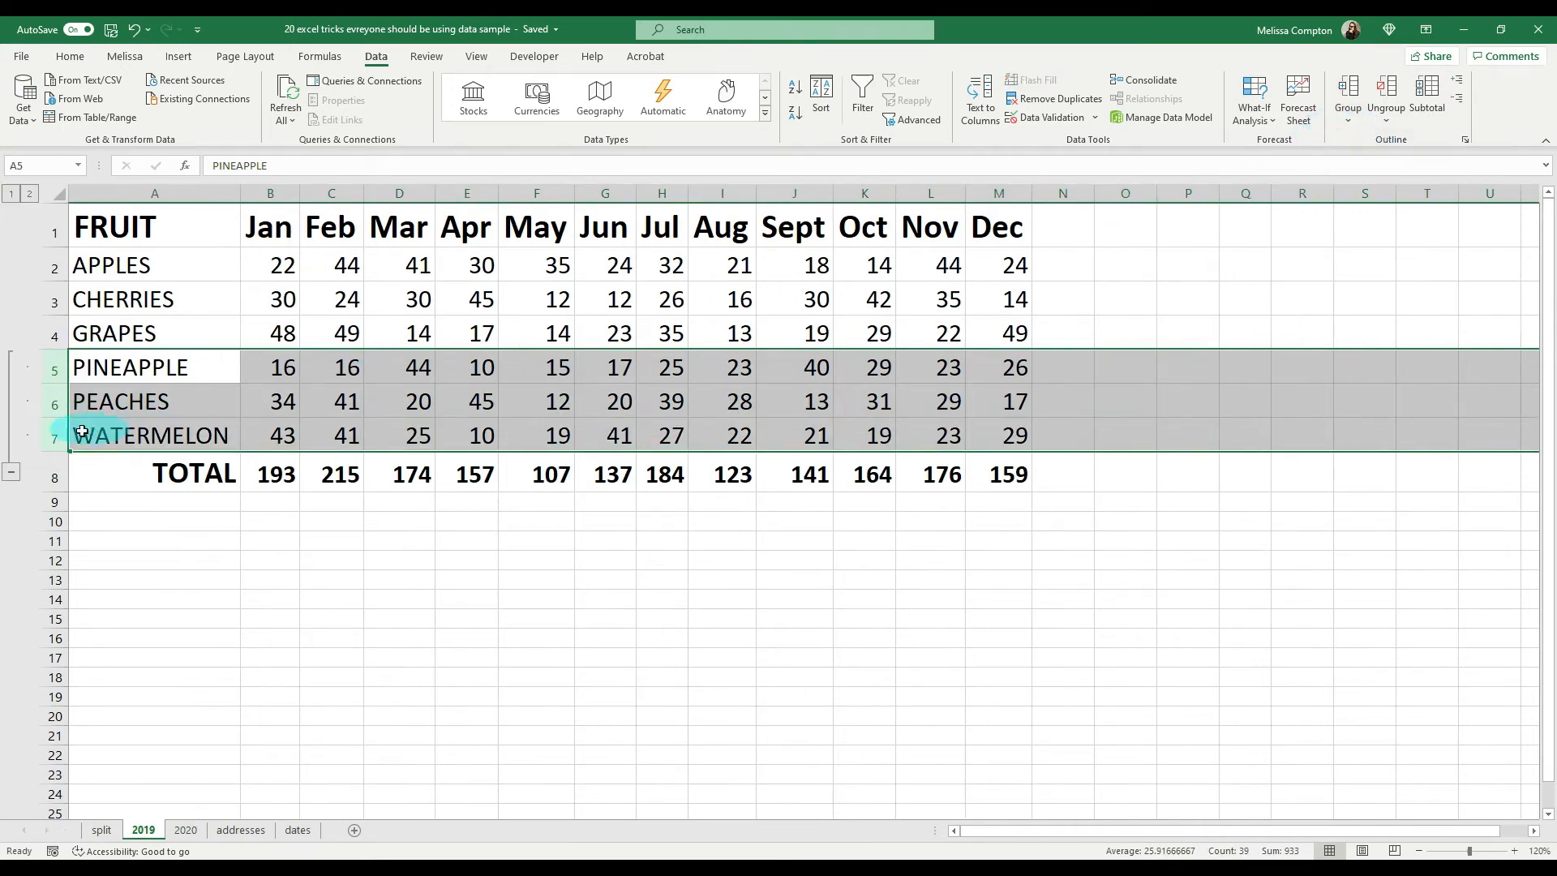
Step: Collapse and re-expand the PINEAPPLE to WATERMELON row group with its toggle and the outline levels
click(11, 476)
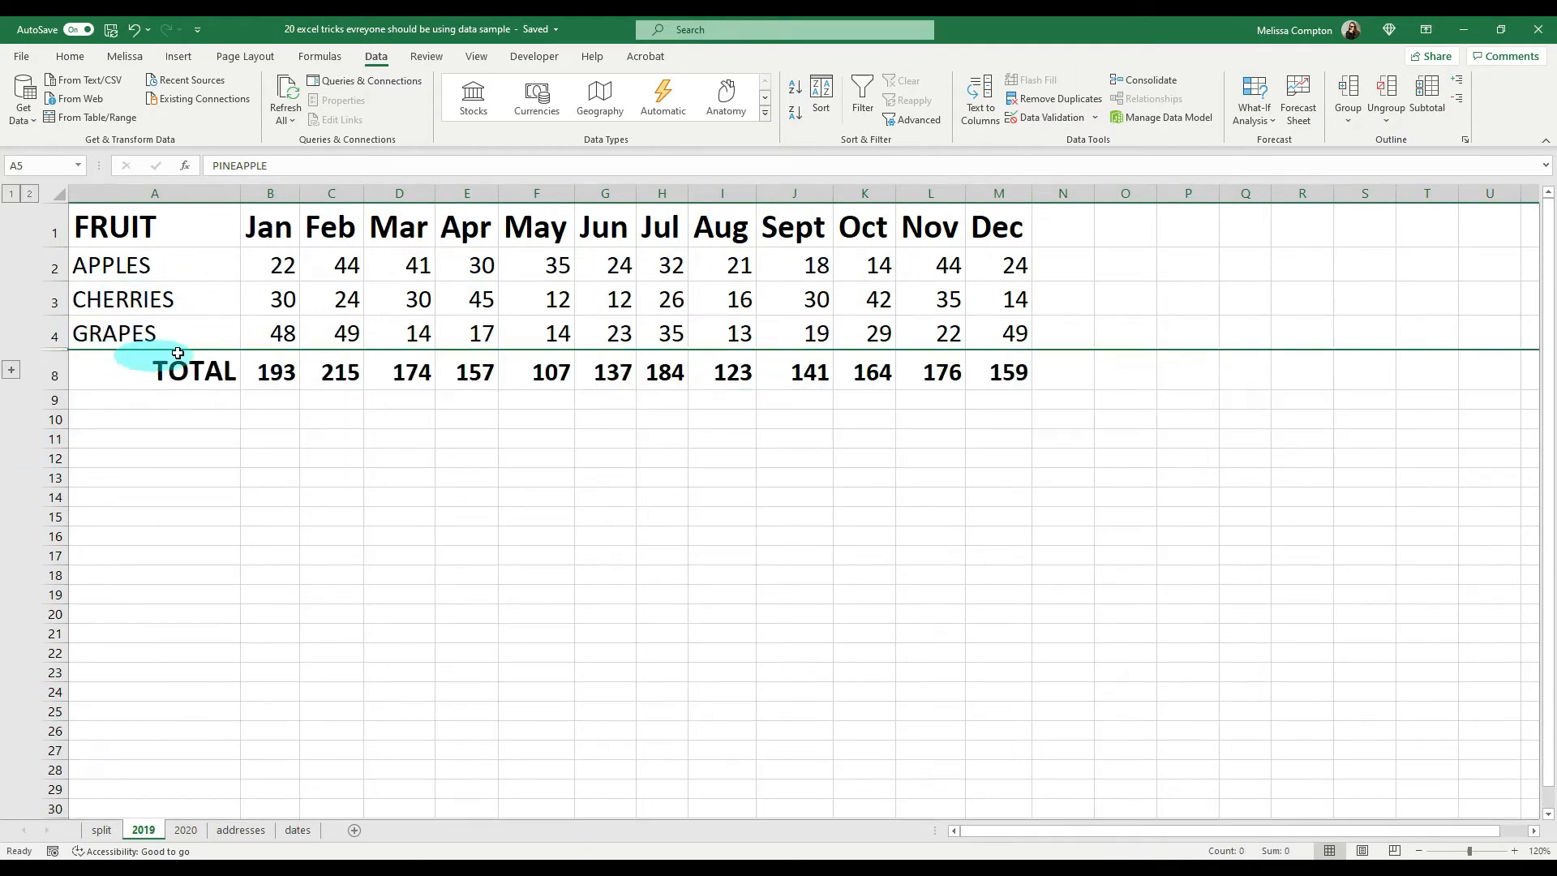
click(10, 373)
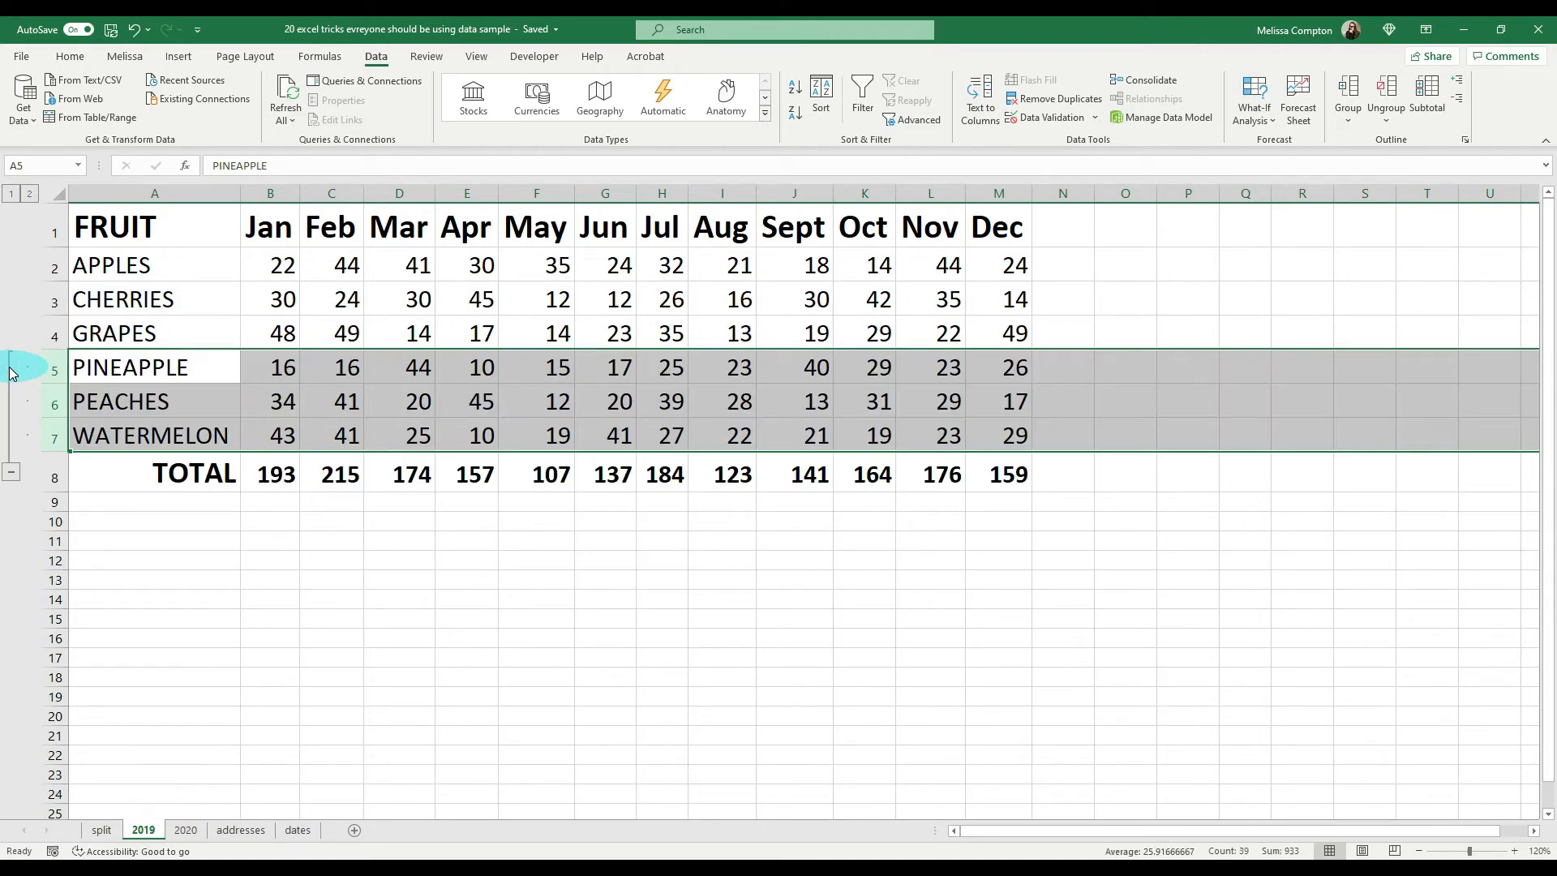
click(12, 195)
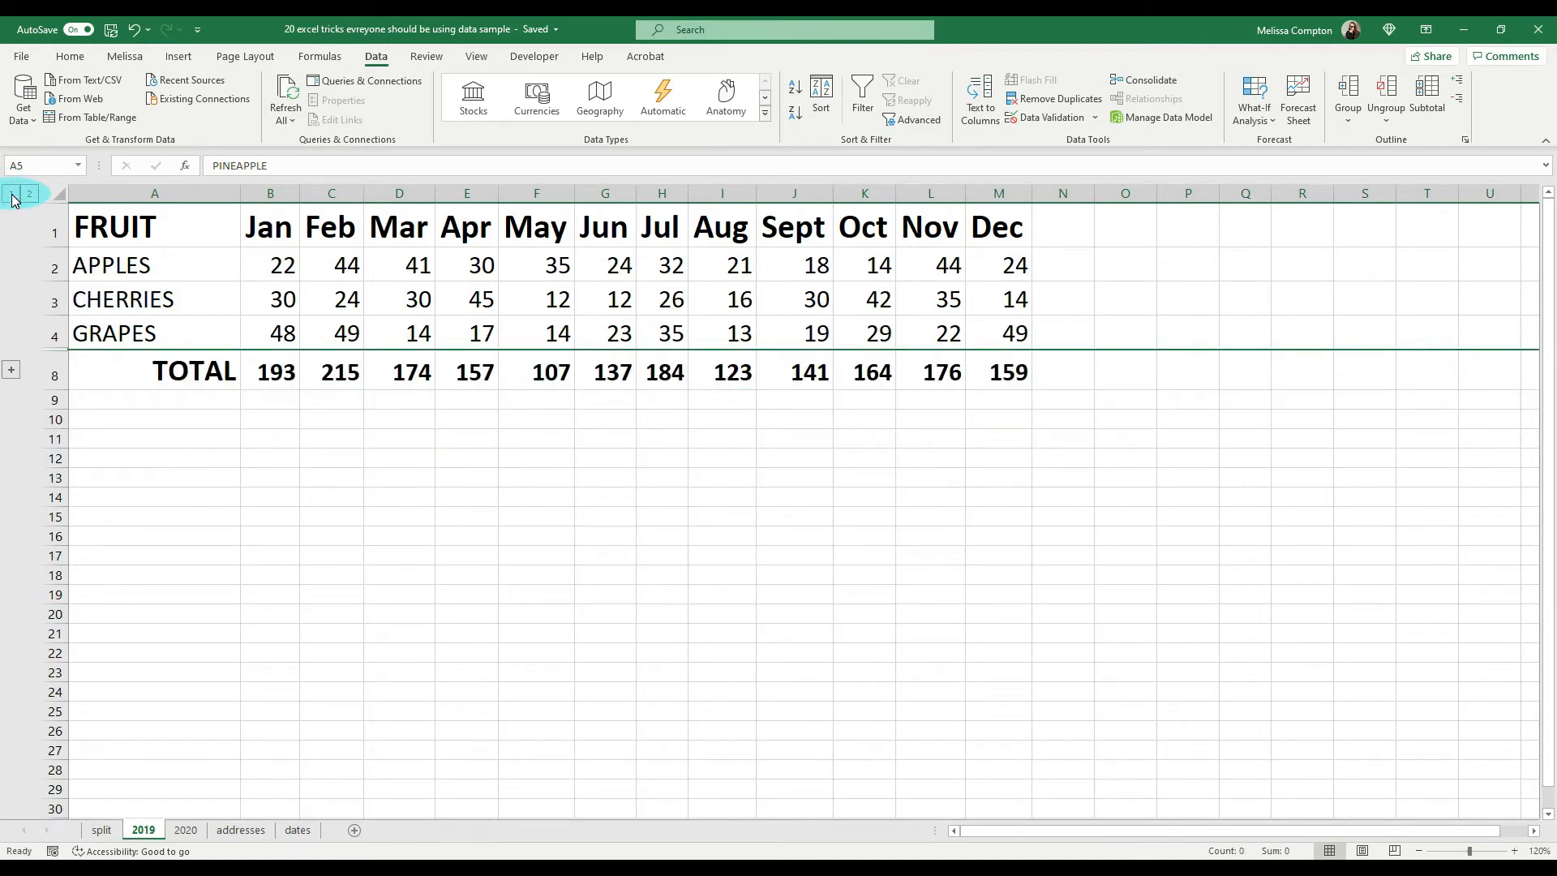
click(31, 194)
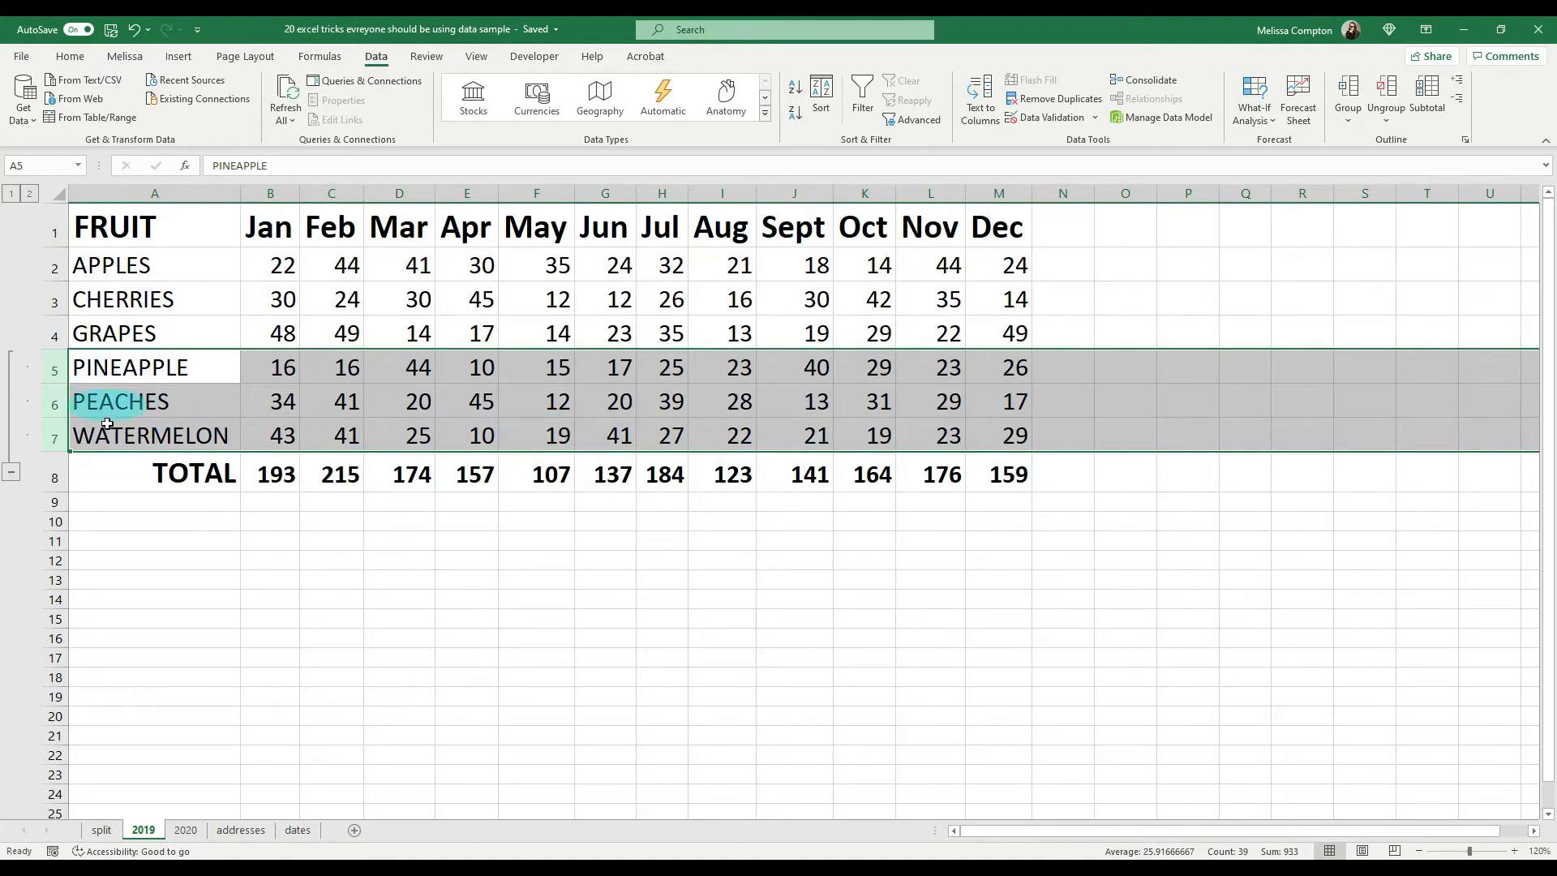
Step: Group the July to December columns (H:M) as well, and collapse both the column group and the row group
click(661, 198)
drag(661, 198, 999, 193)
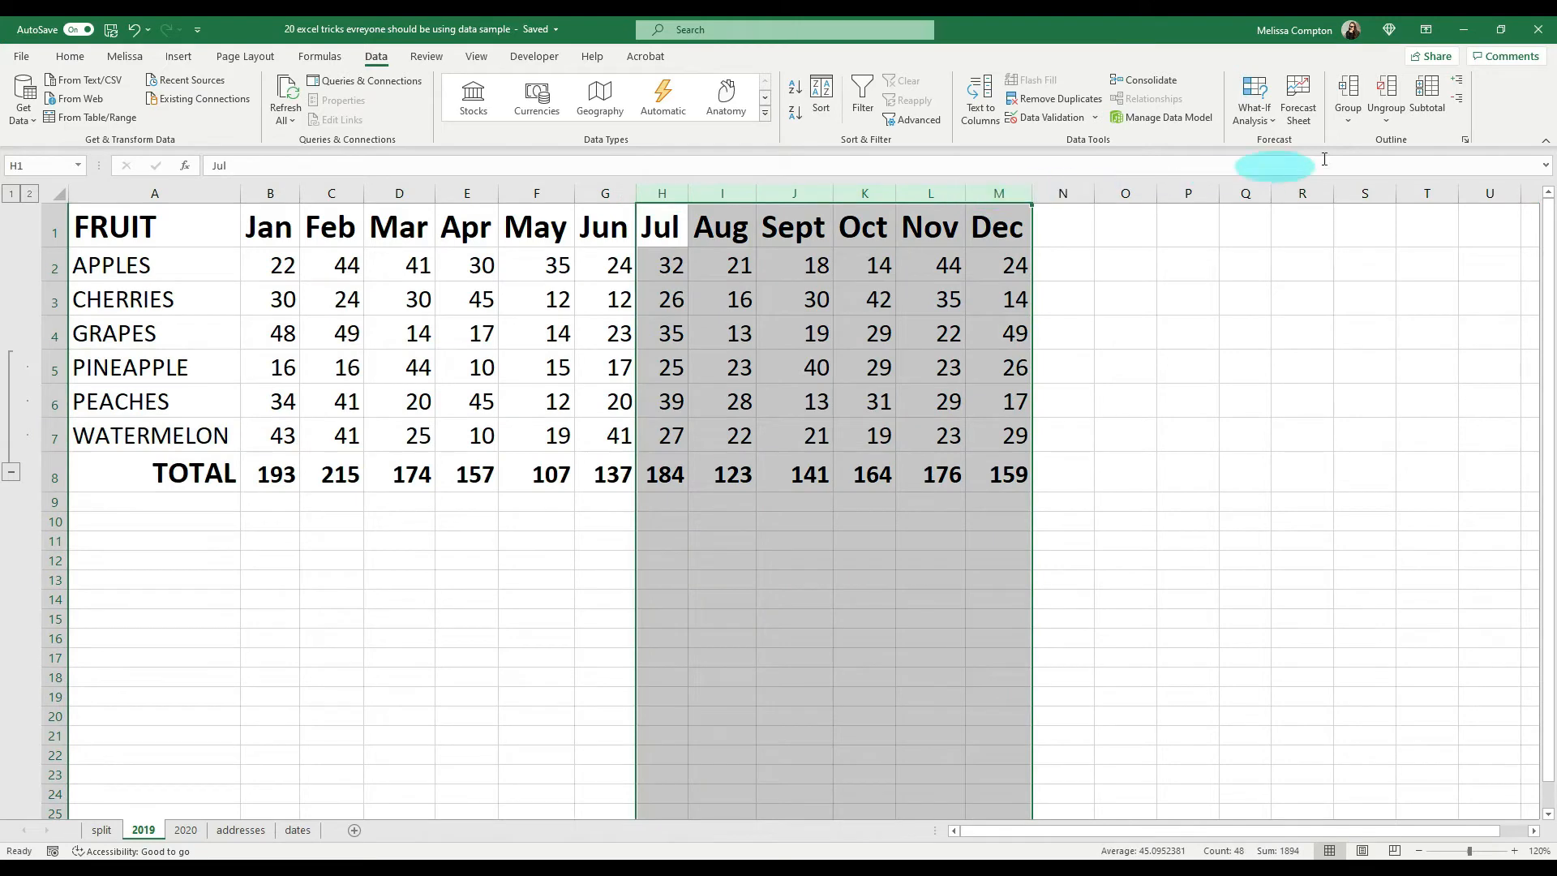
click(1351, 121)
click(1370, 142)
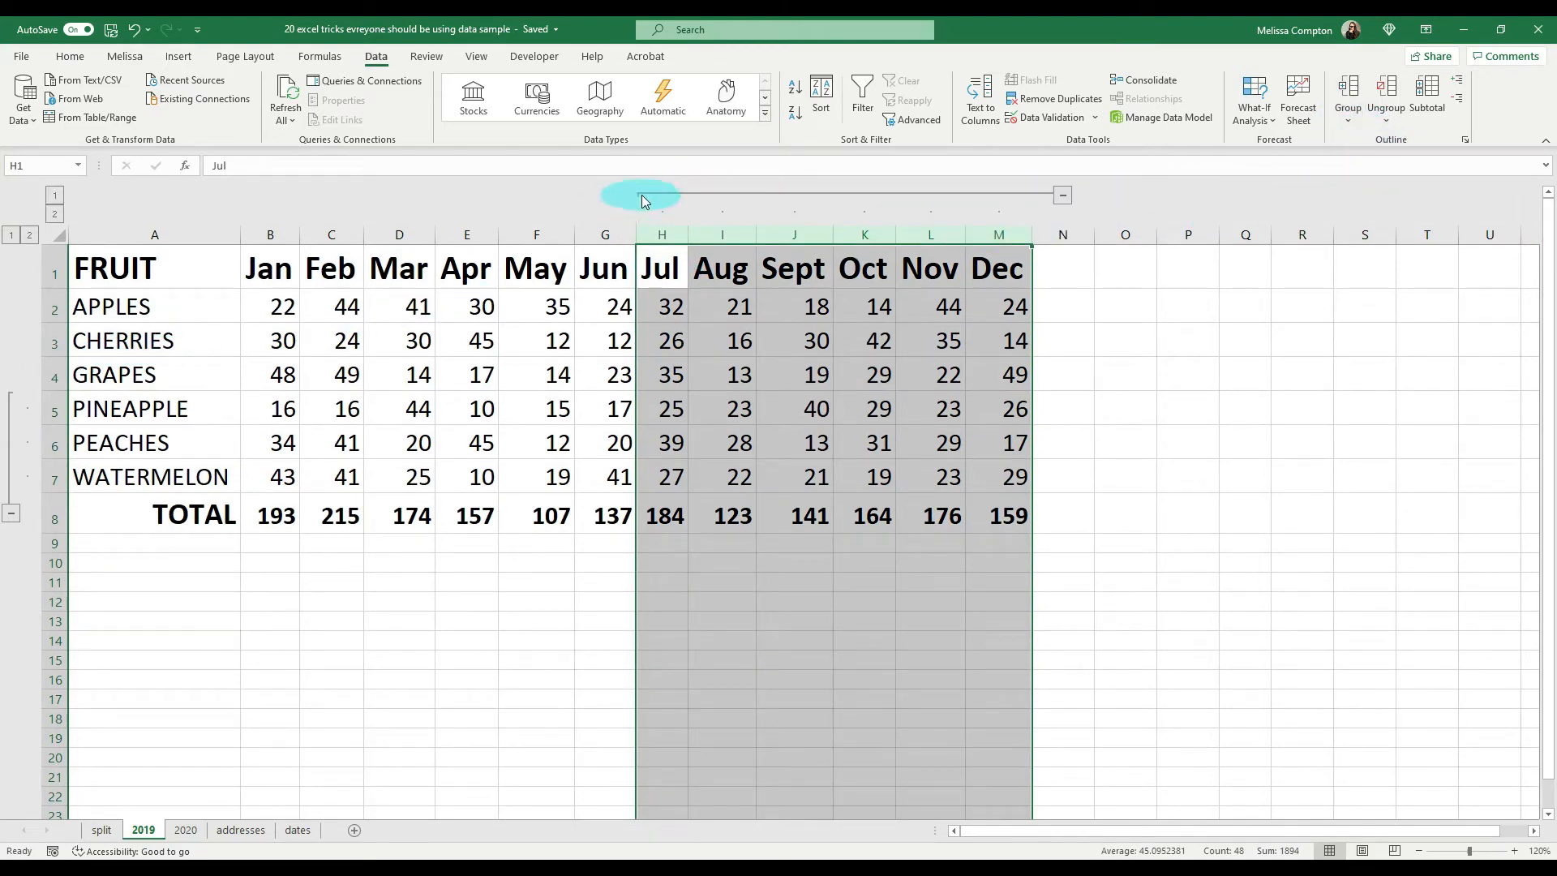
click(1061, 196)
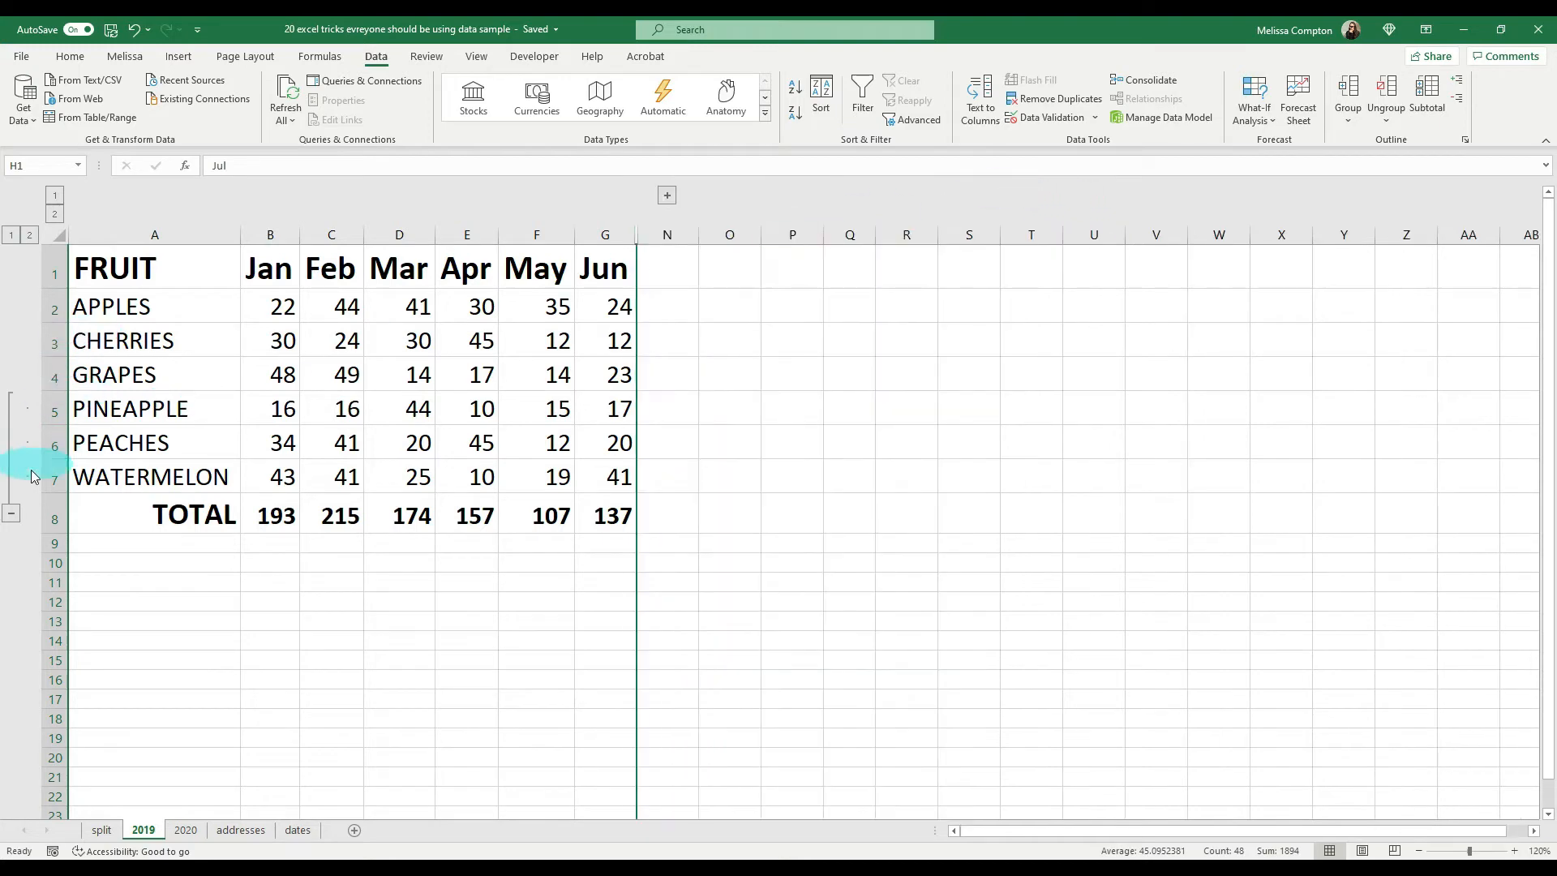
click(13, 514)
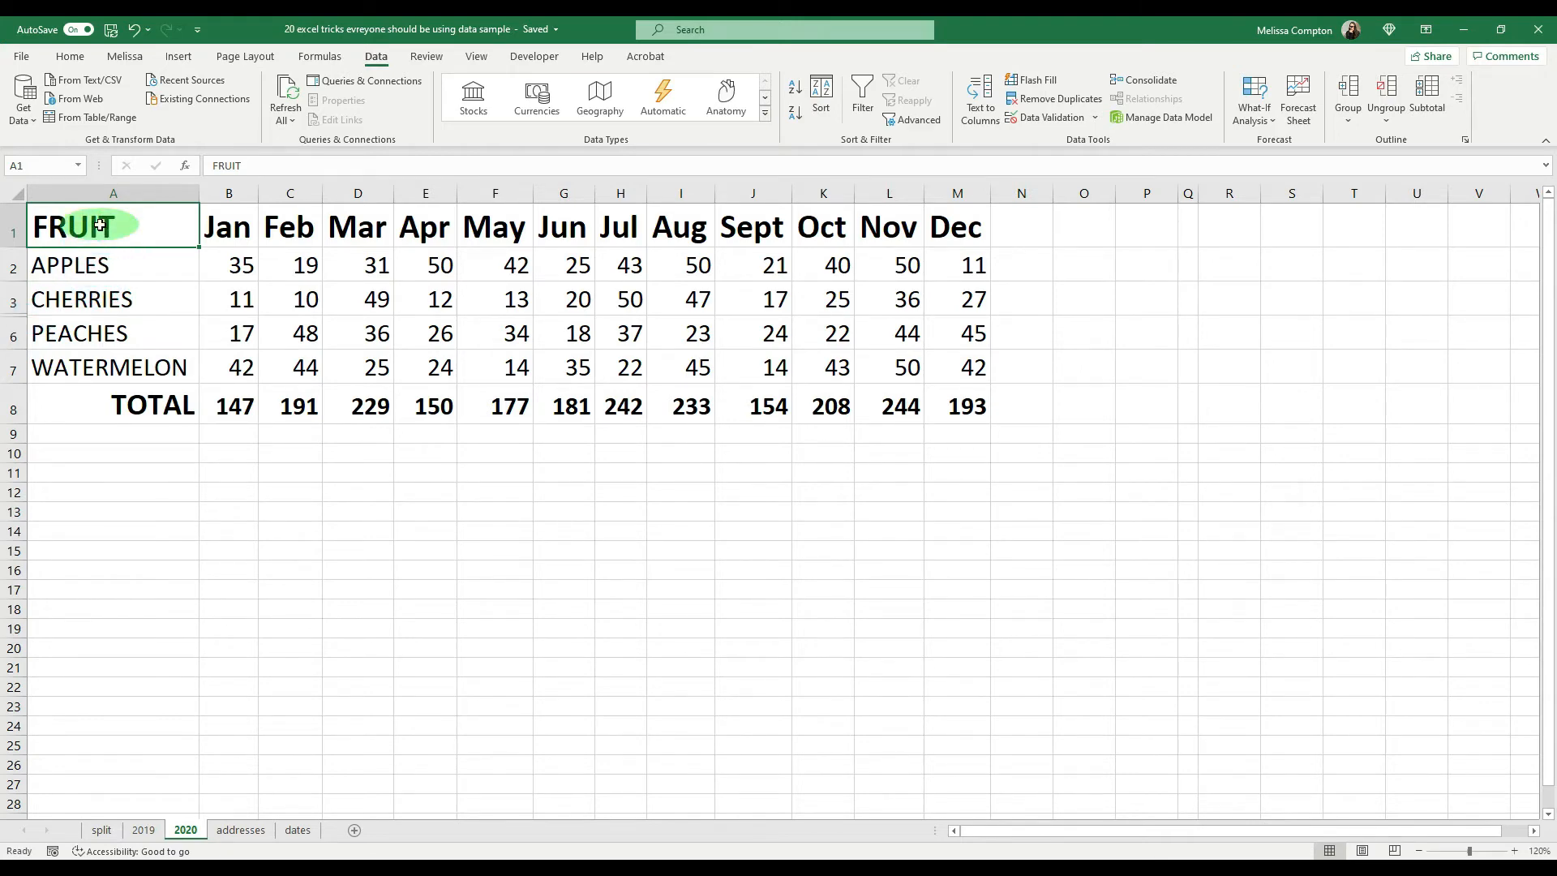
Step: Copy the 2020 table (A1:M8) with its hidden rows included, paste it at A11, and undo the paste
mouse_move(100, 225)
mouse_down()
mouse_move(240, 405)
mouse_move(819, 418)
mouse_move(972, 403)
mouse_up()
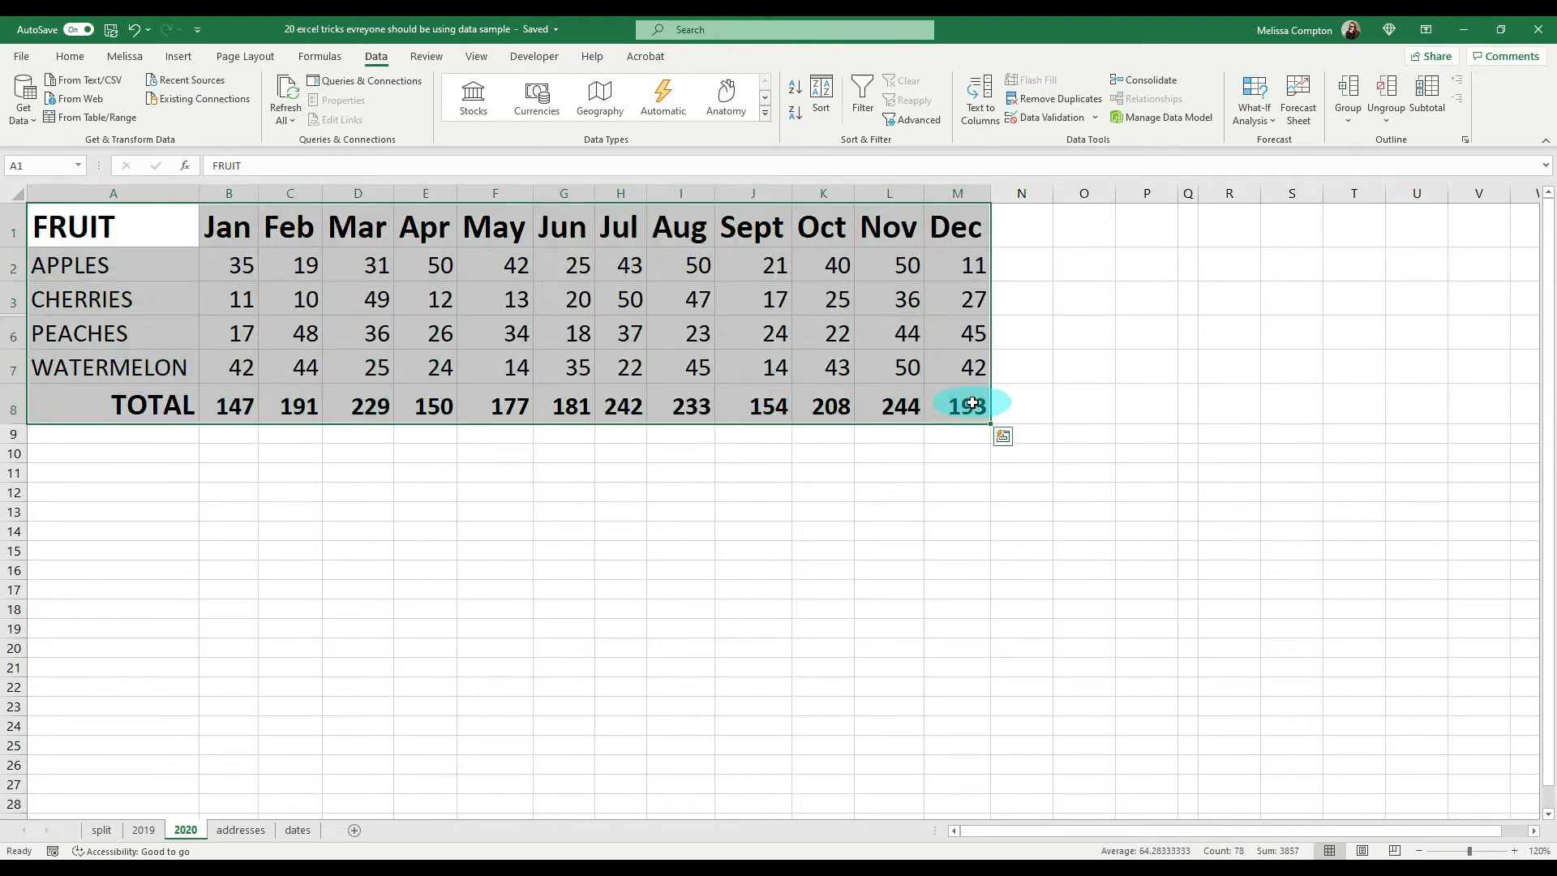
key(ctrl+c)
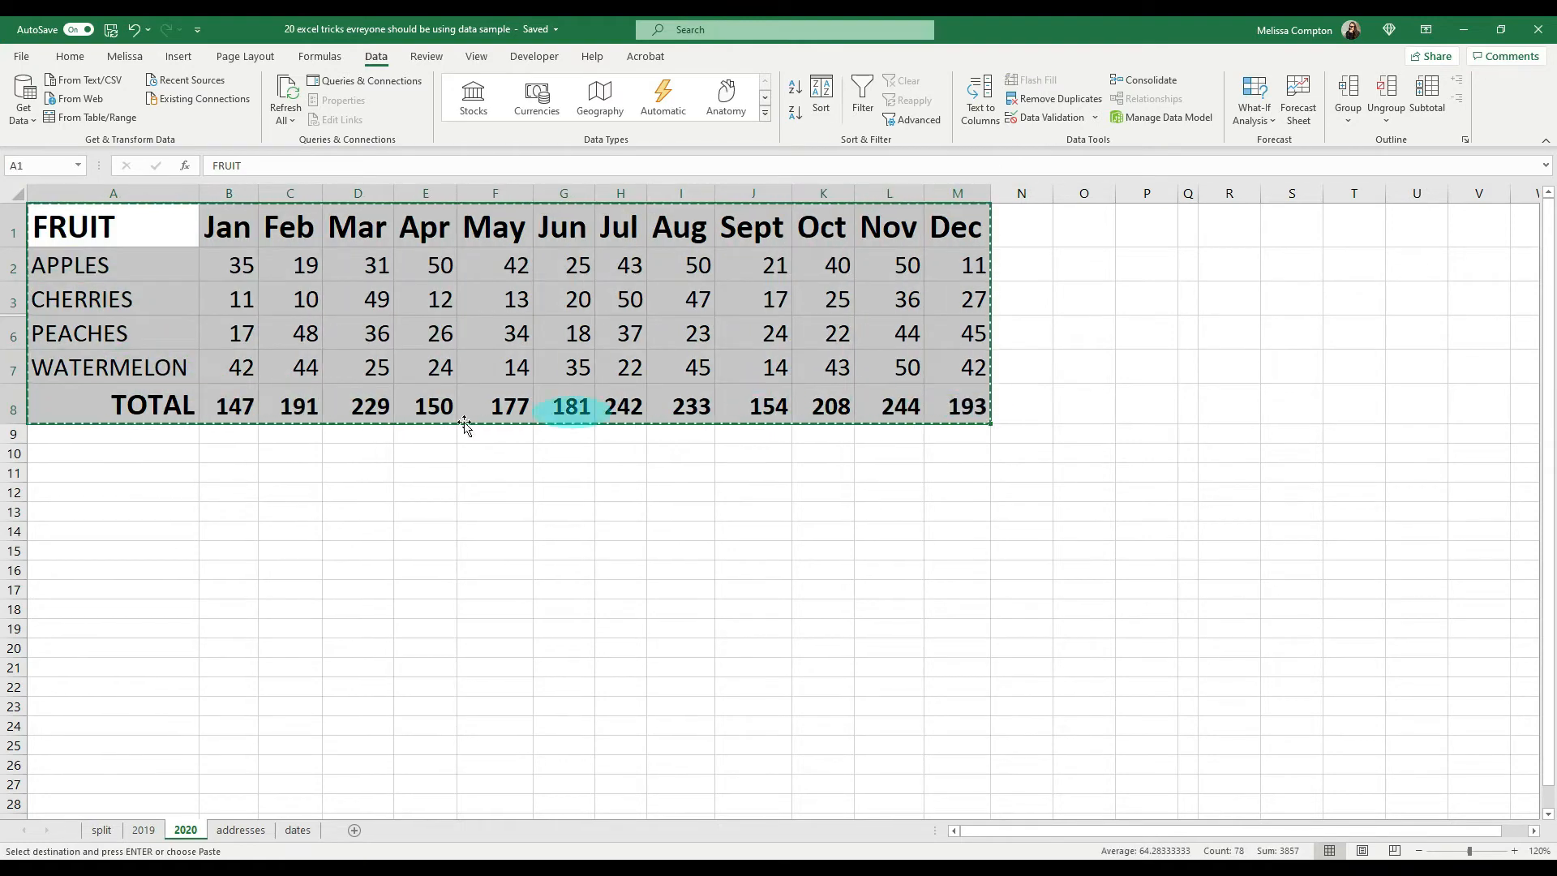
click(56, 474)
key(ctrl+v)
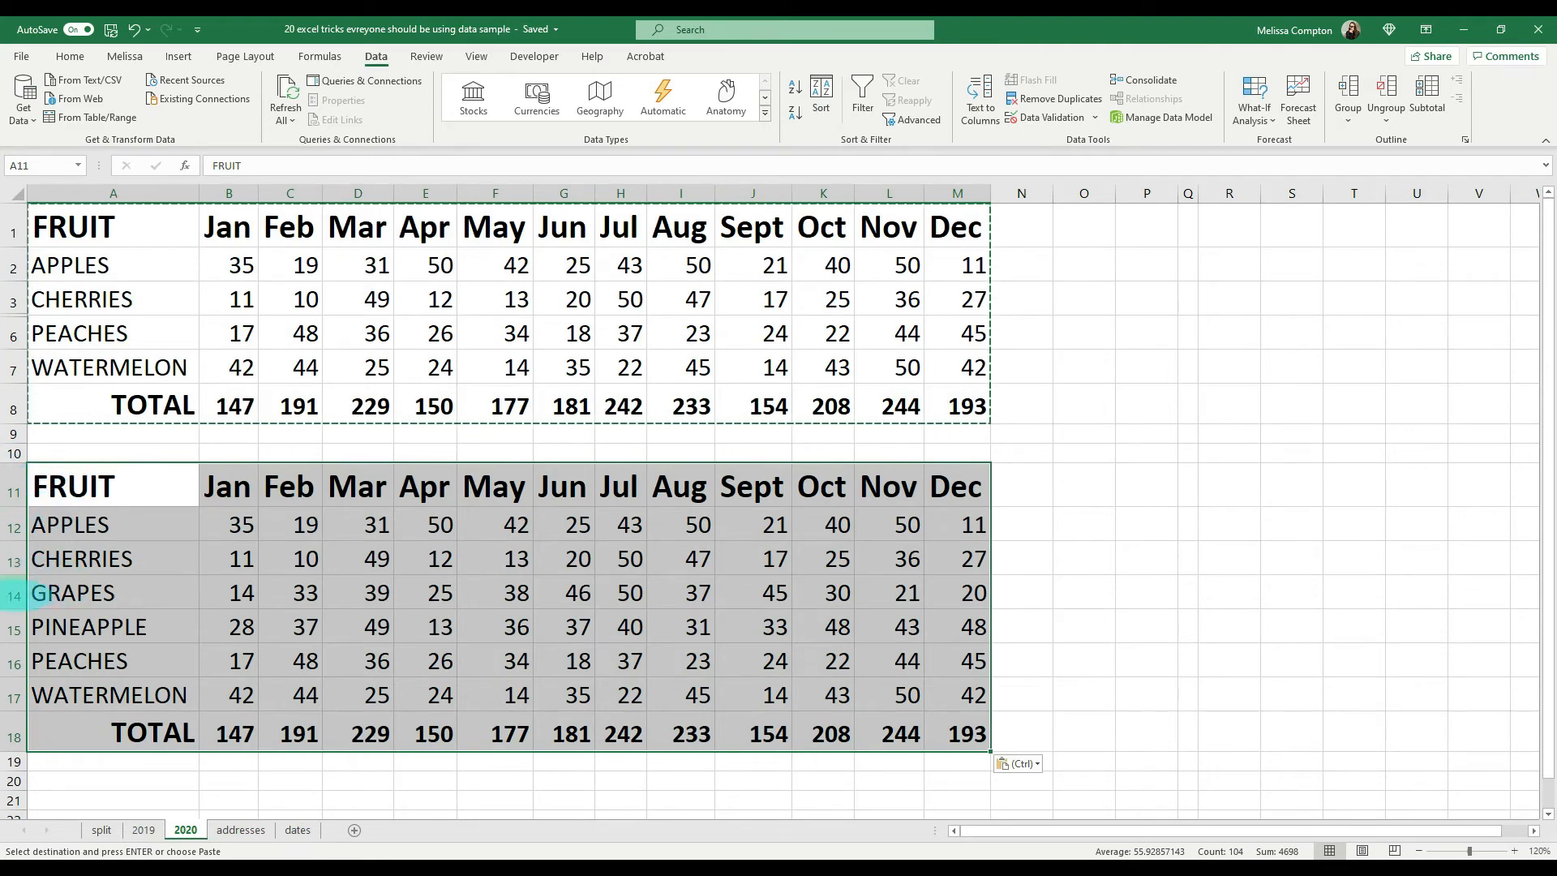
key(ctrl+z)
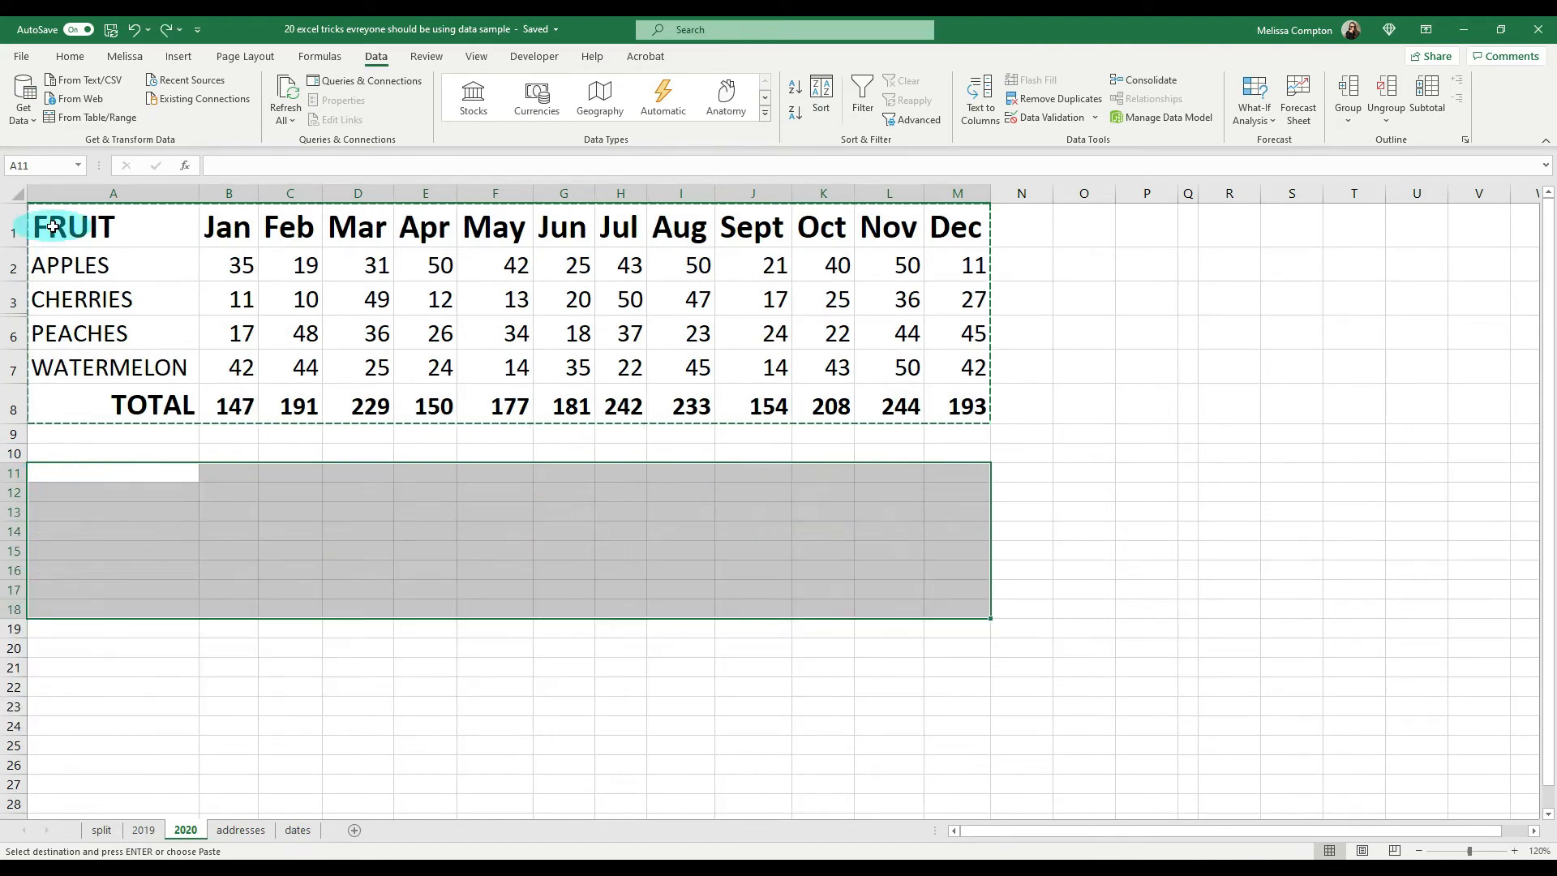
Step: Limit the selection of the 2020 table (A1:M8) to visible cells only, copy it and paste it at A12
drag(33, 223, 941, 406)
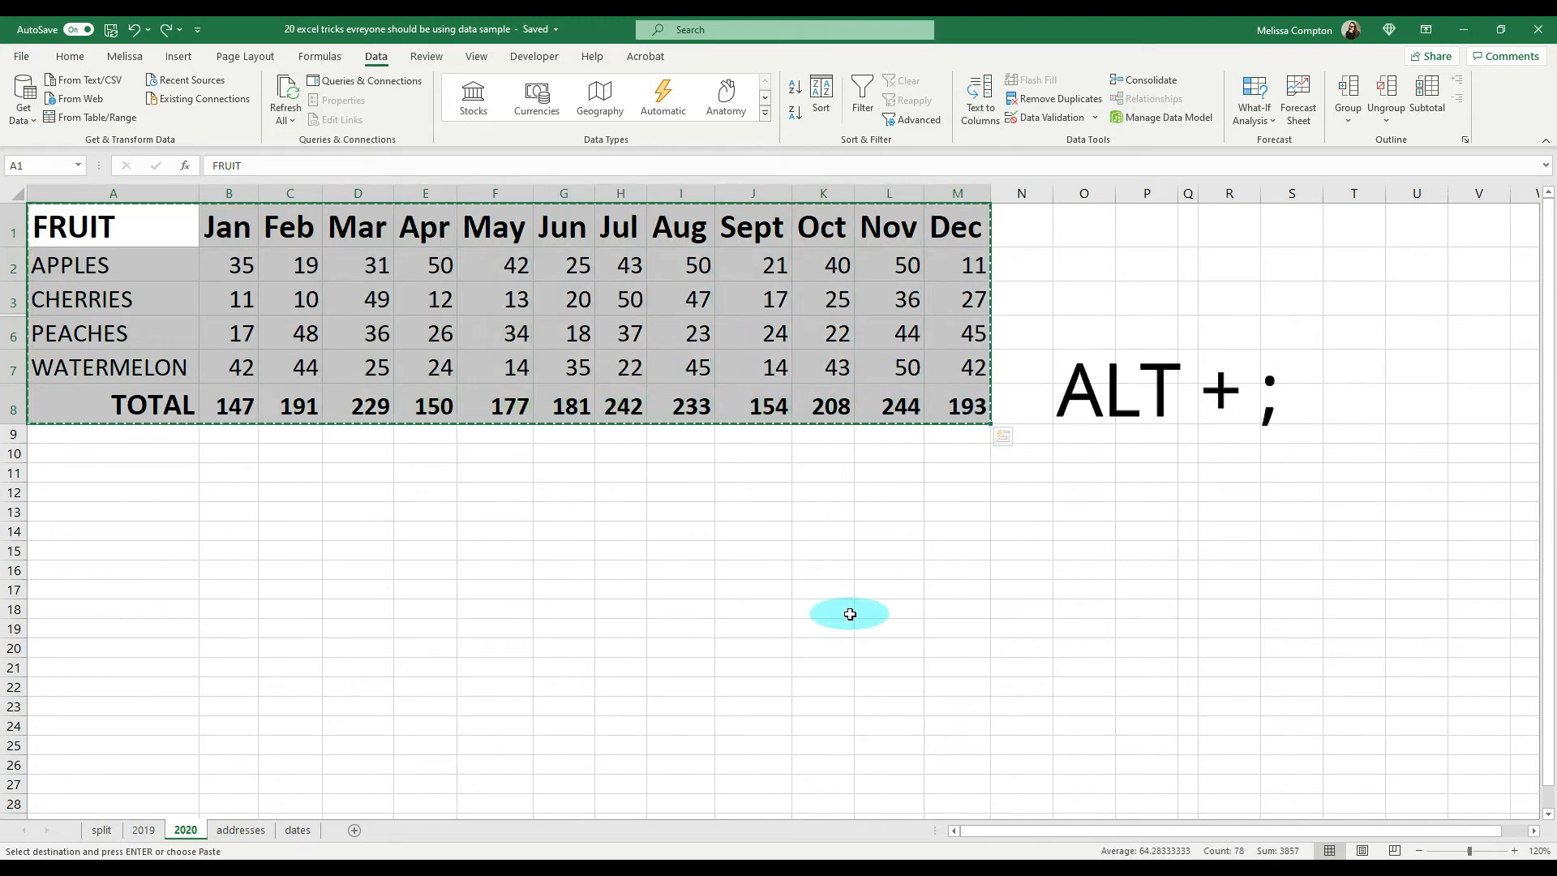
key(alt+semicolon)
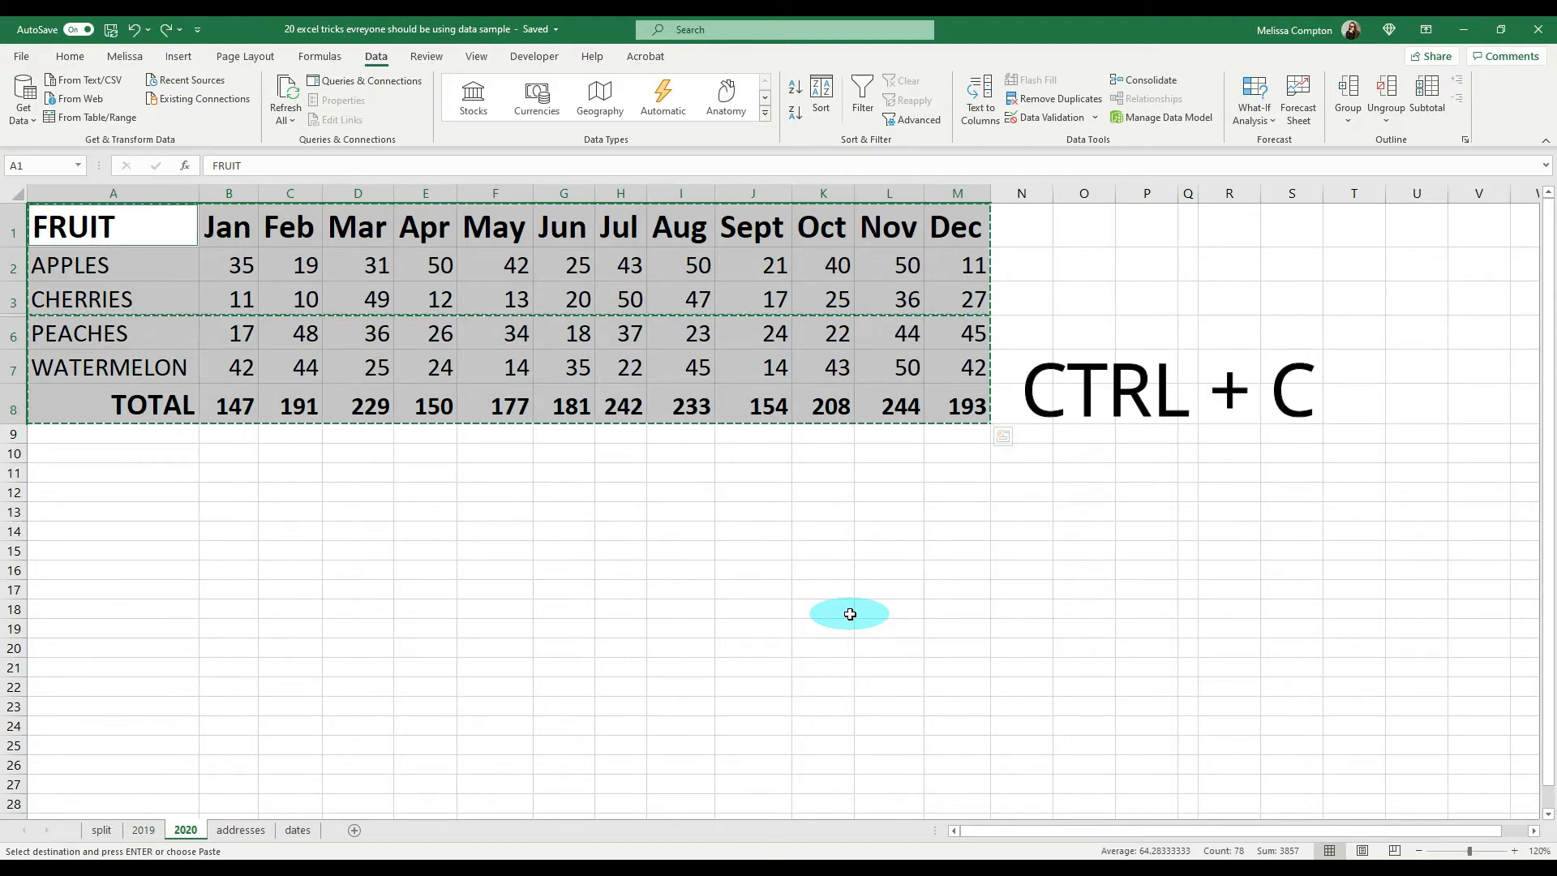
click(93, 491)
key(ctrl+v)
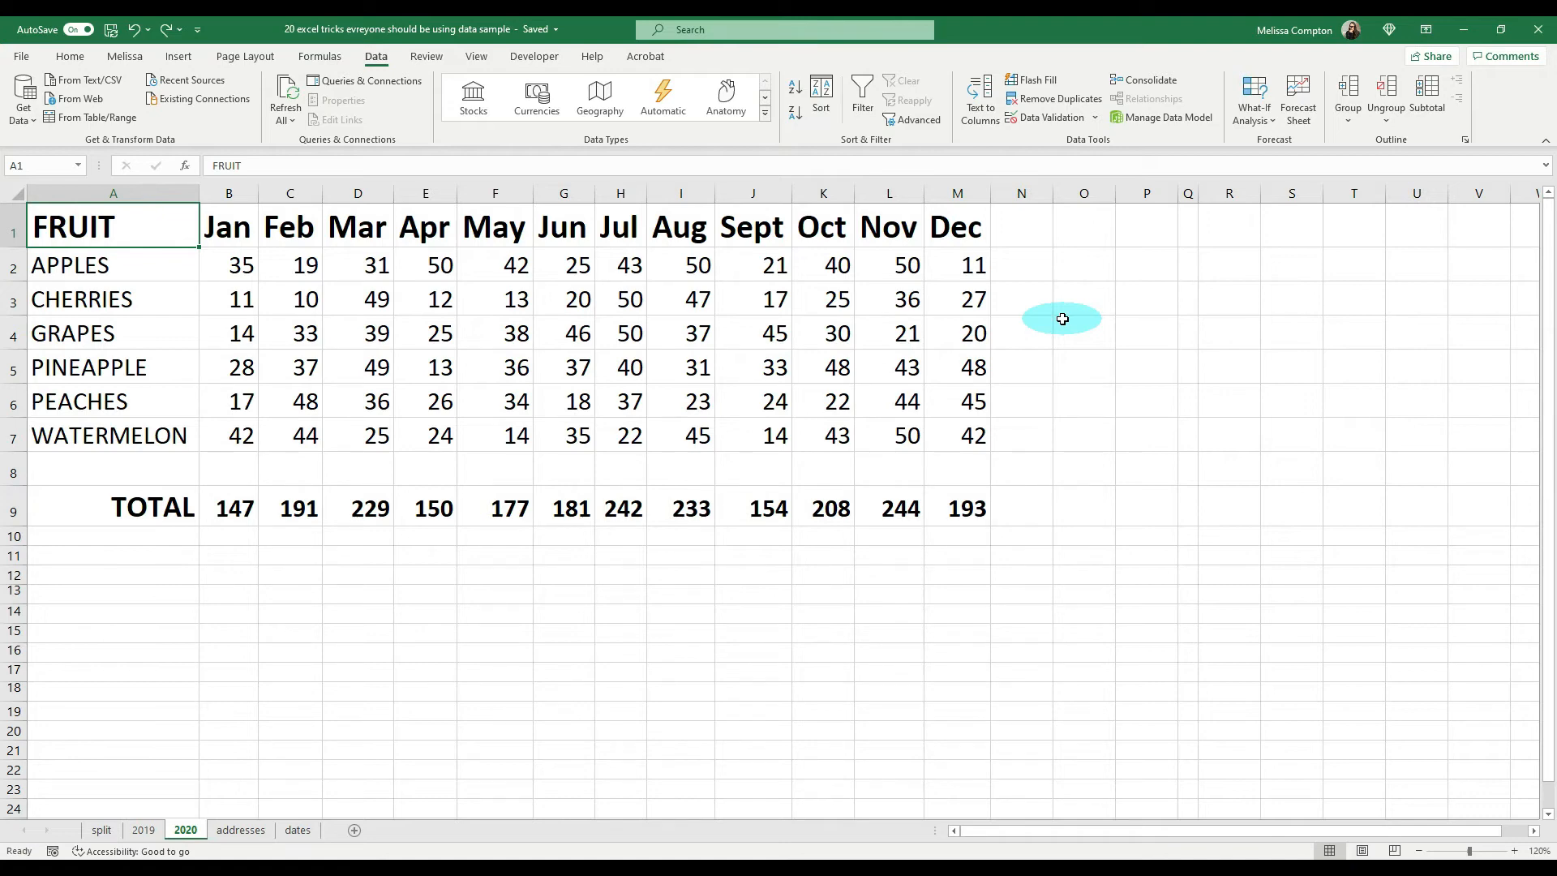
Step: Insert three blank columns before the Oct column on the 2020 sheet, and delete them again
click(807, 192)
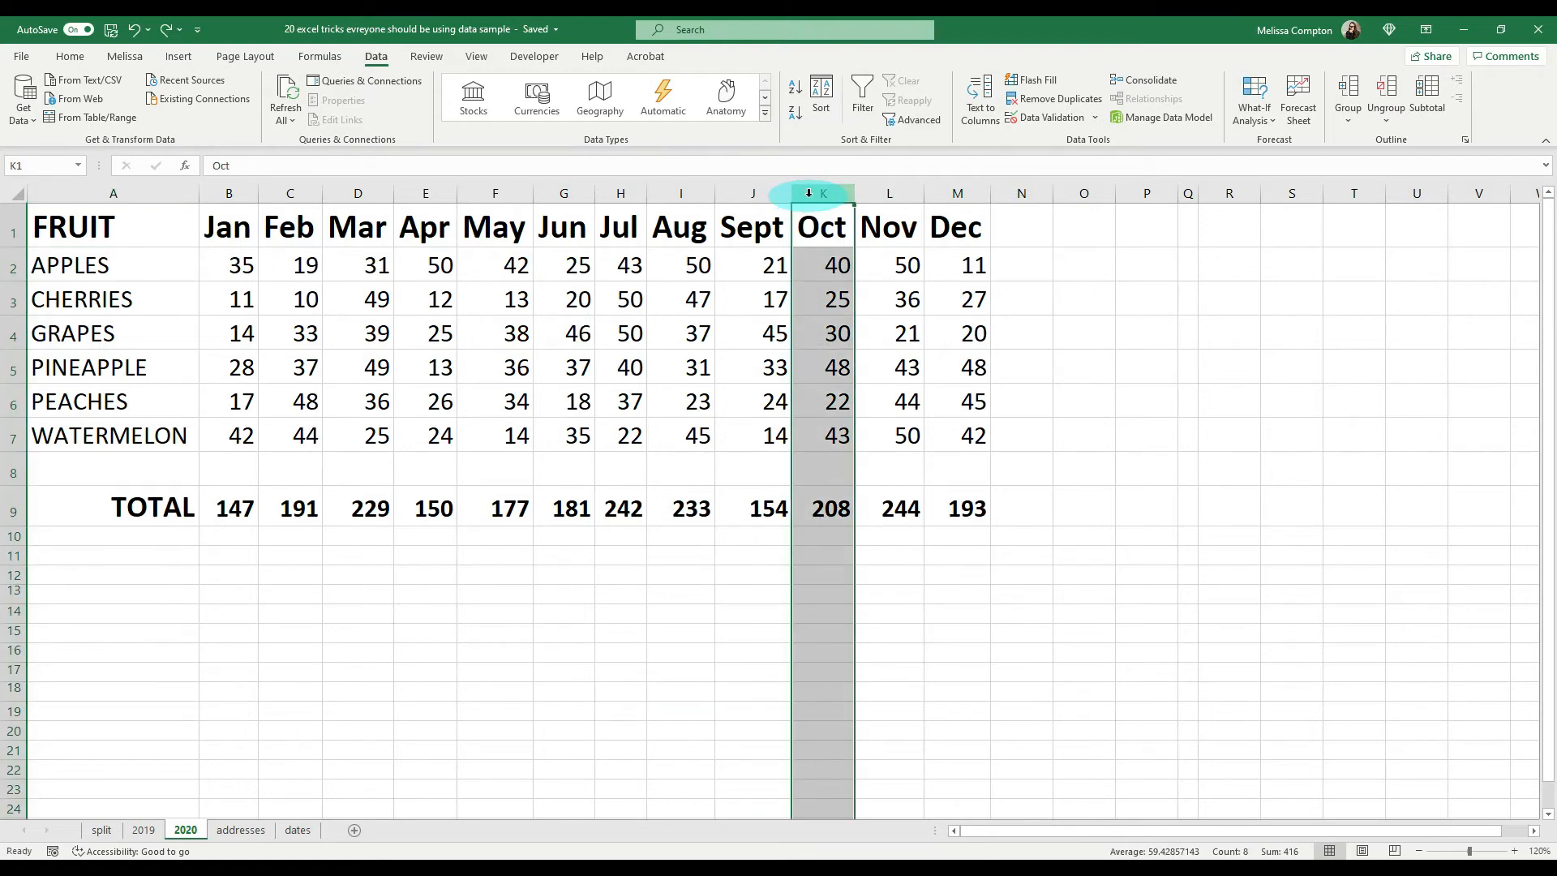
key(ctrl+plus)
key(ctrl+plus)
key(ctrl+plus)
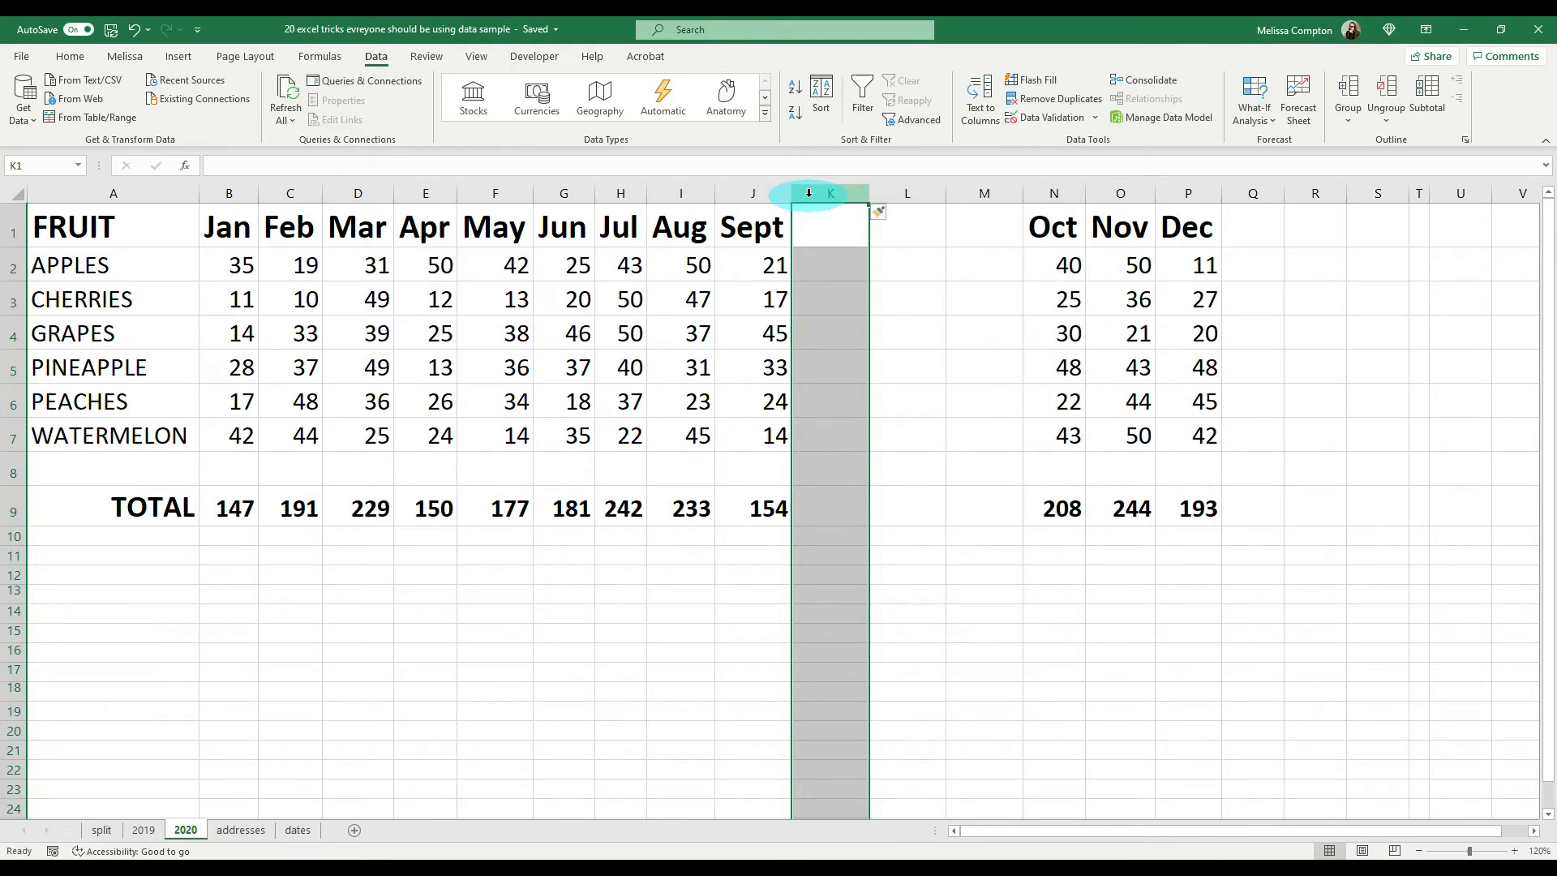
key(ctrl+minus)
key(ctrl+minus)
key(ctrl+minus)
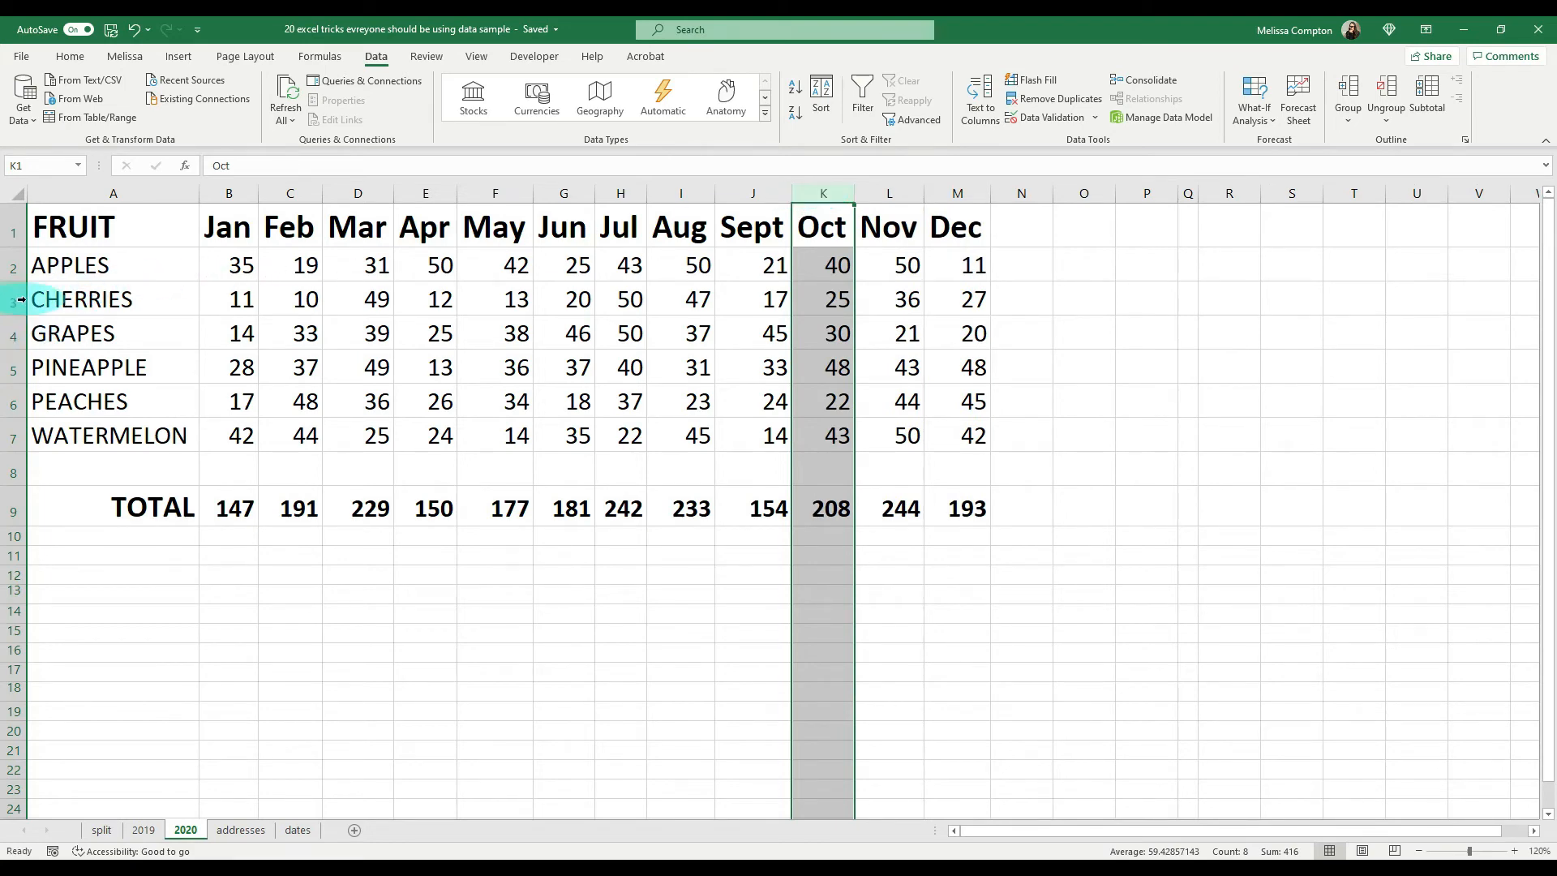
Step: Insert two blank rows above the GRAPES row, and delete them again
click(14, 335)
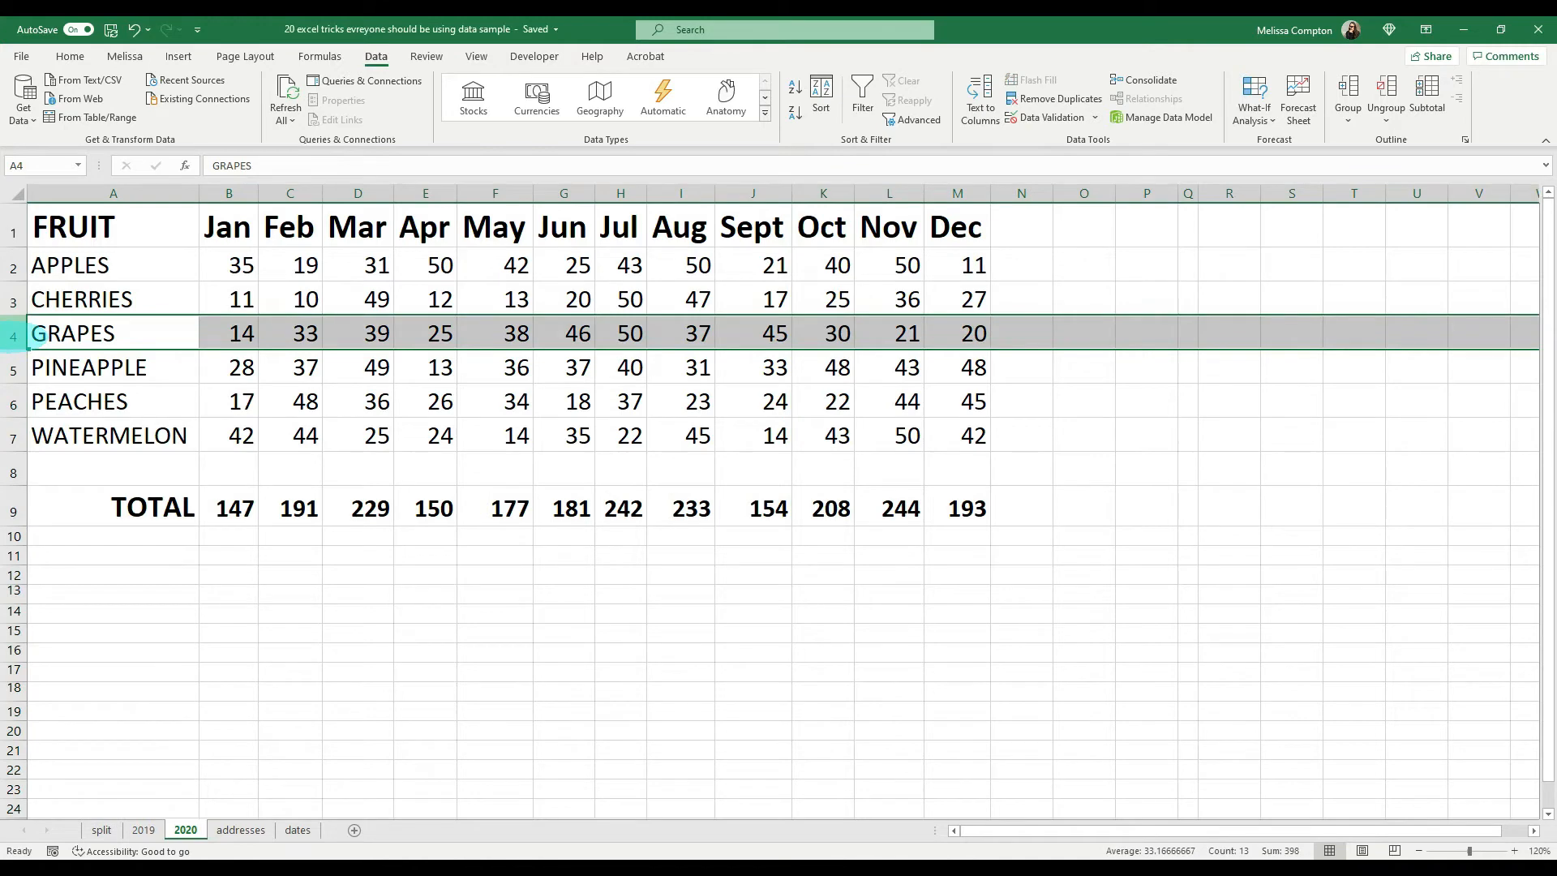
key(ctrl+shift+plus)
key(ctrl+shift+plus)
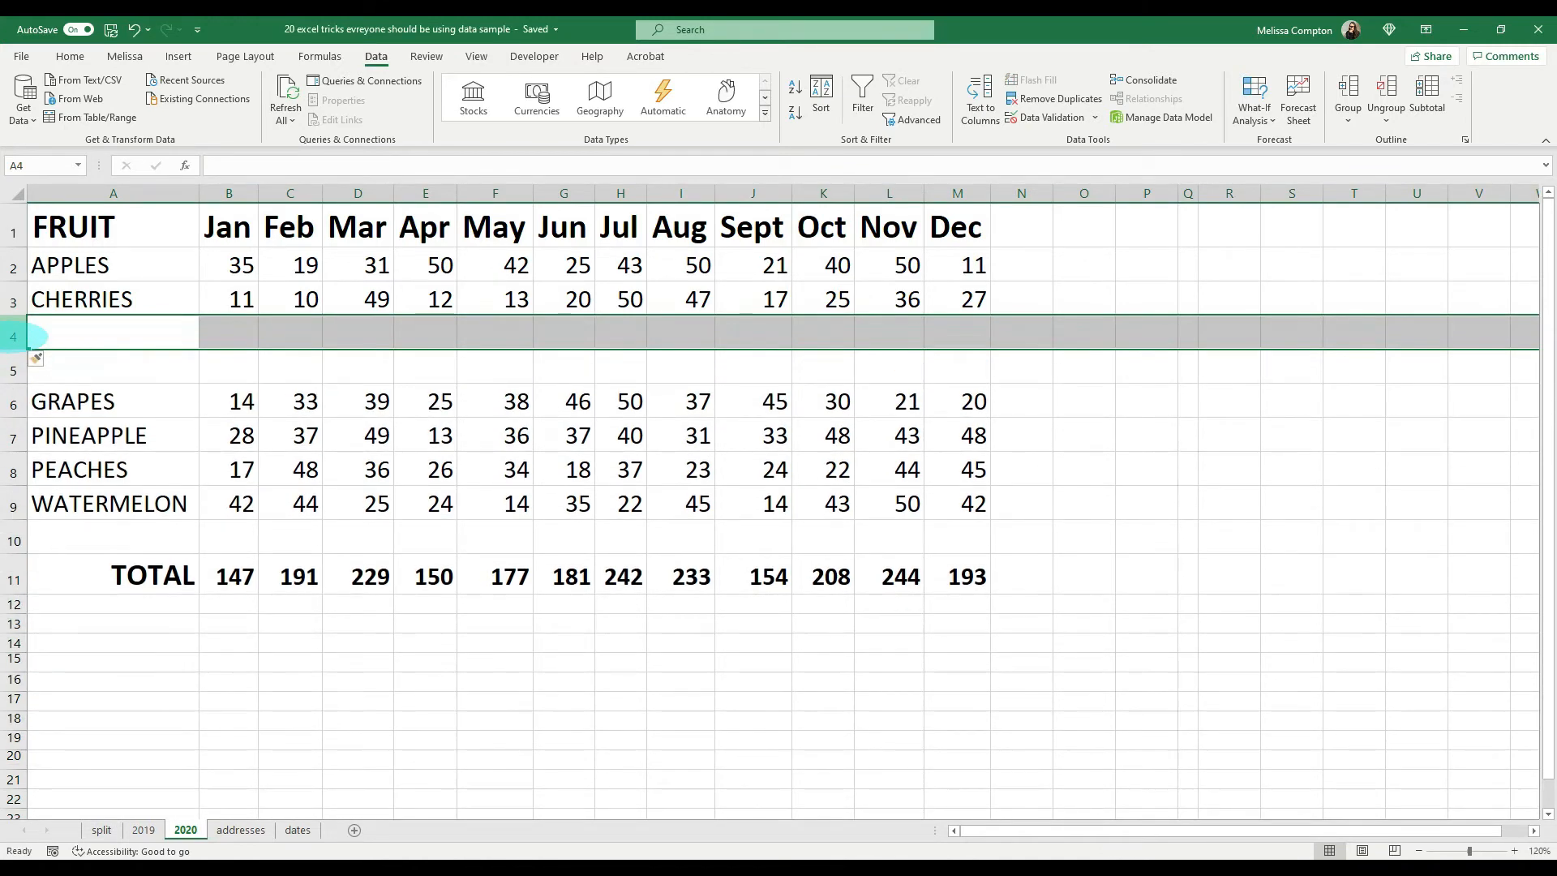
key(ctrl+minus)
key(ctrl+minus)
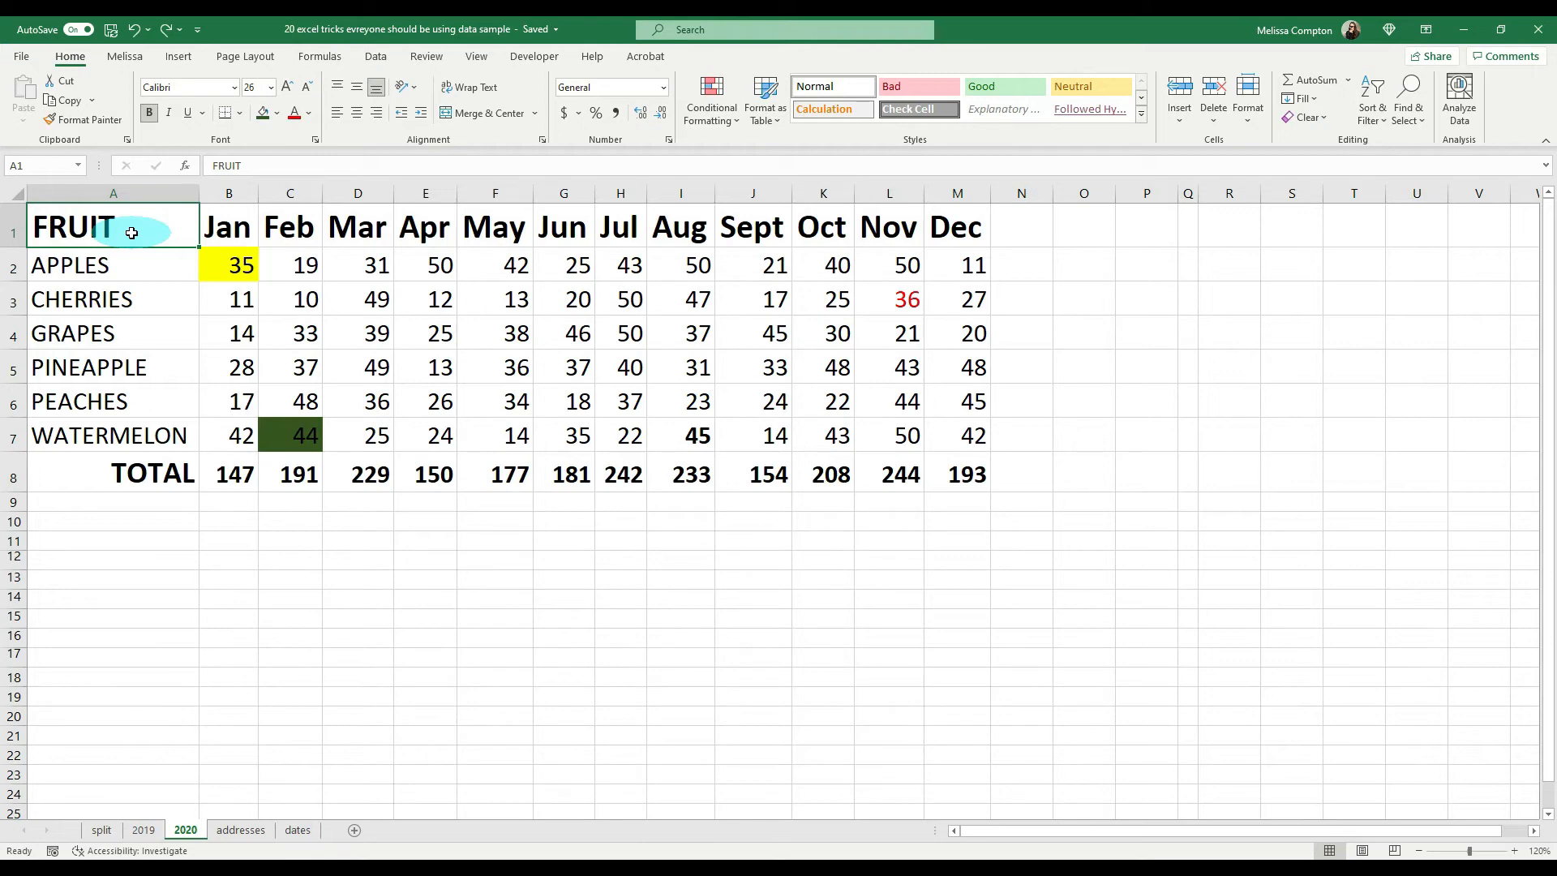
Step: Clear only the formats of the fruit data in A2:M7, and undo the clearing
drag(128, 264, 944, 437)
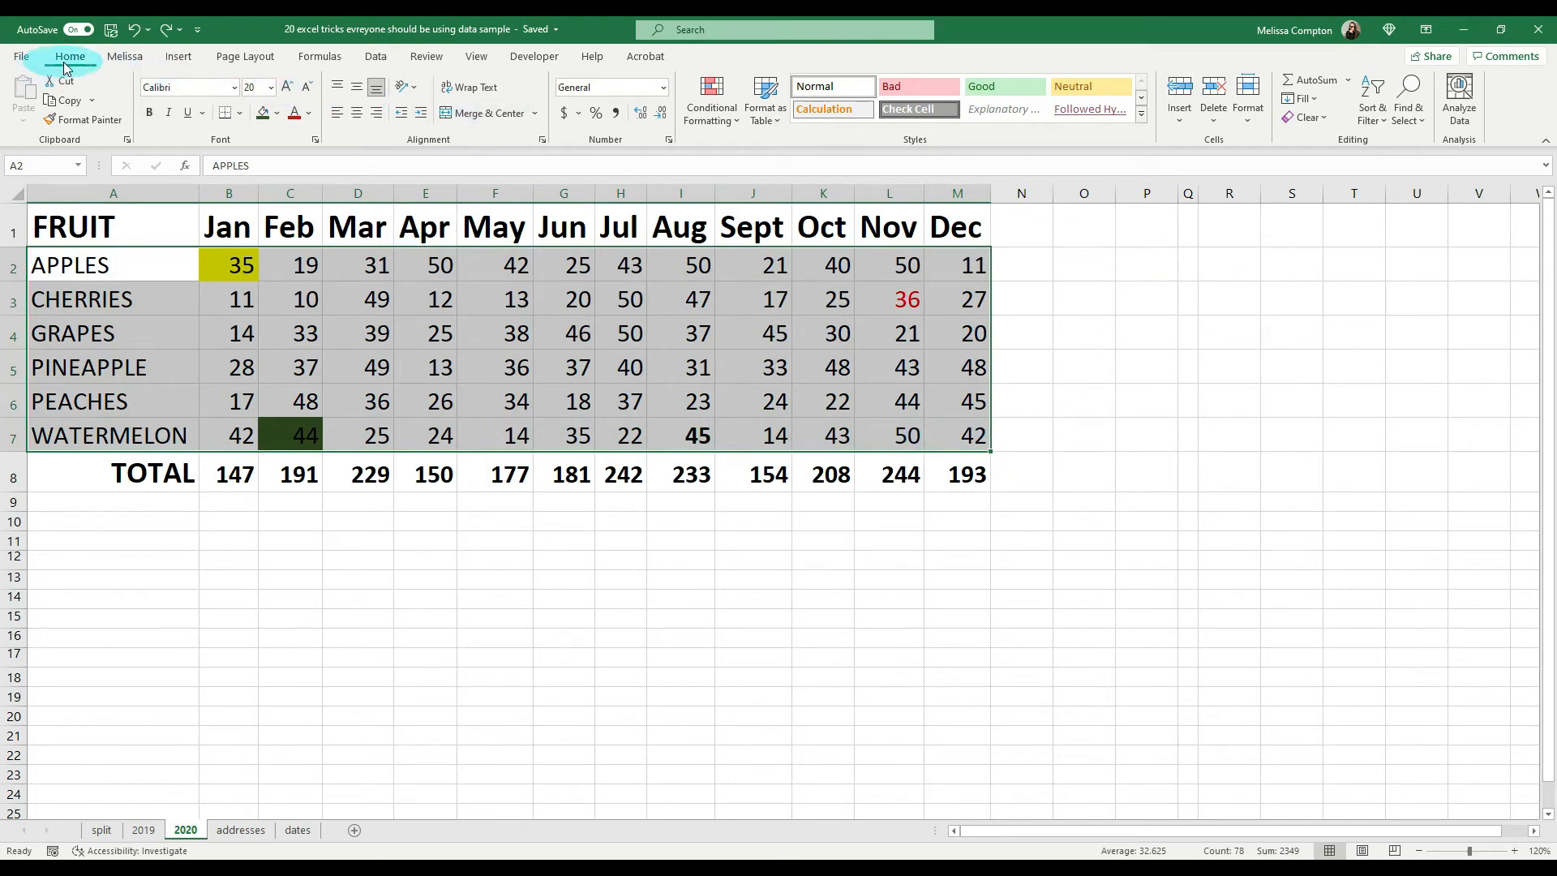
click(1327, 120)
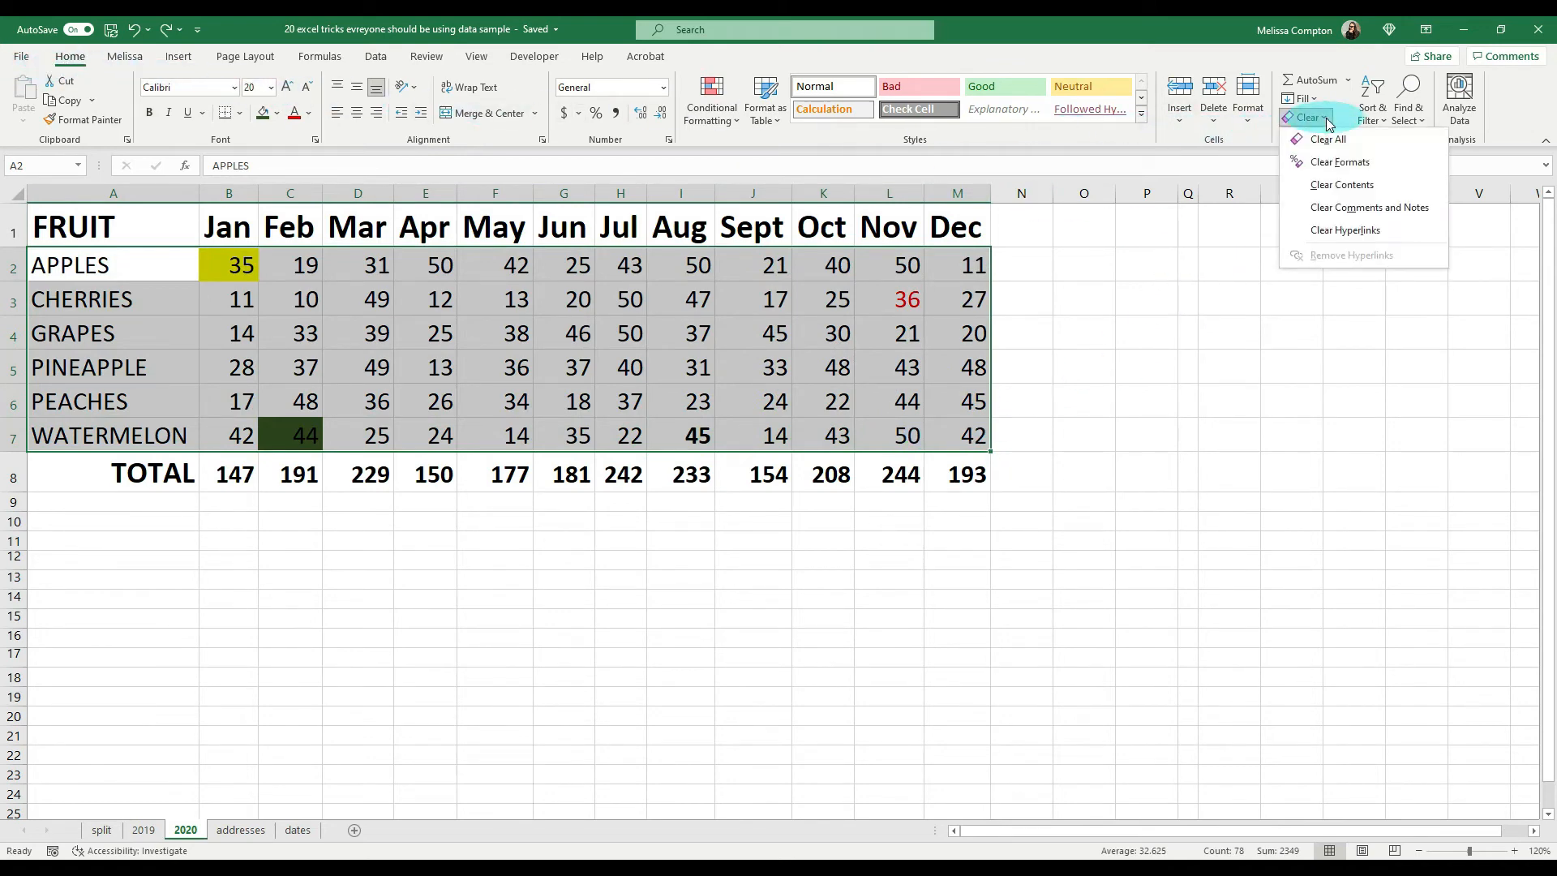
click(1337, 163)
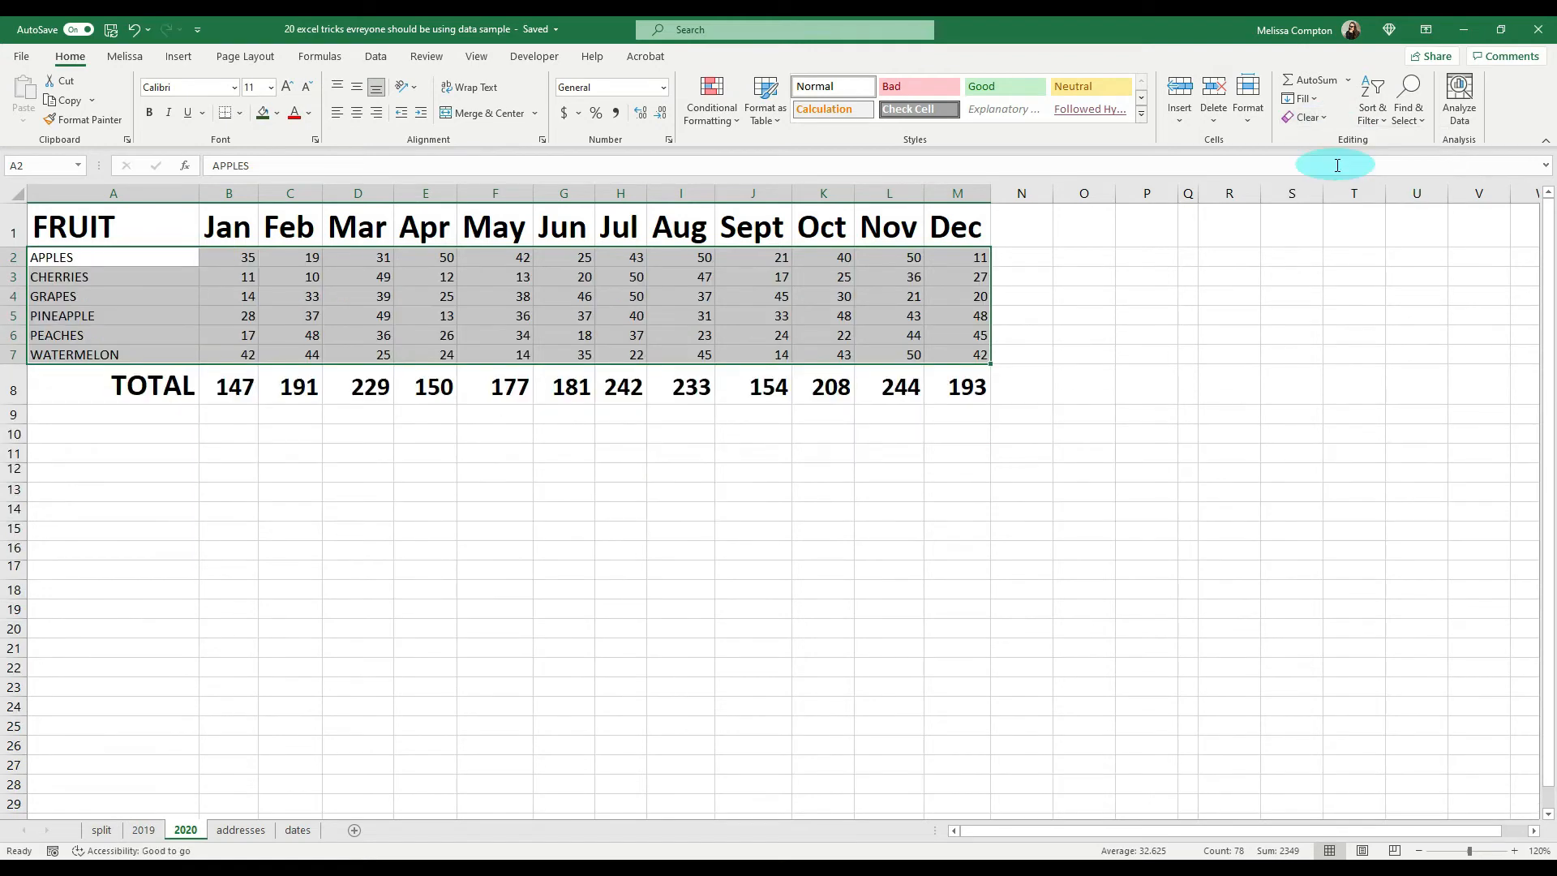
key(ctrl+z)
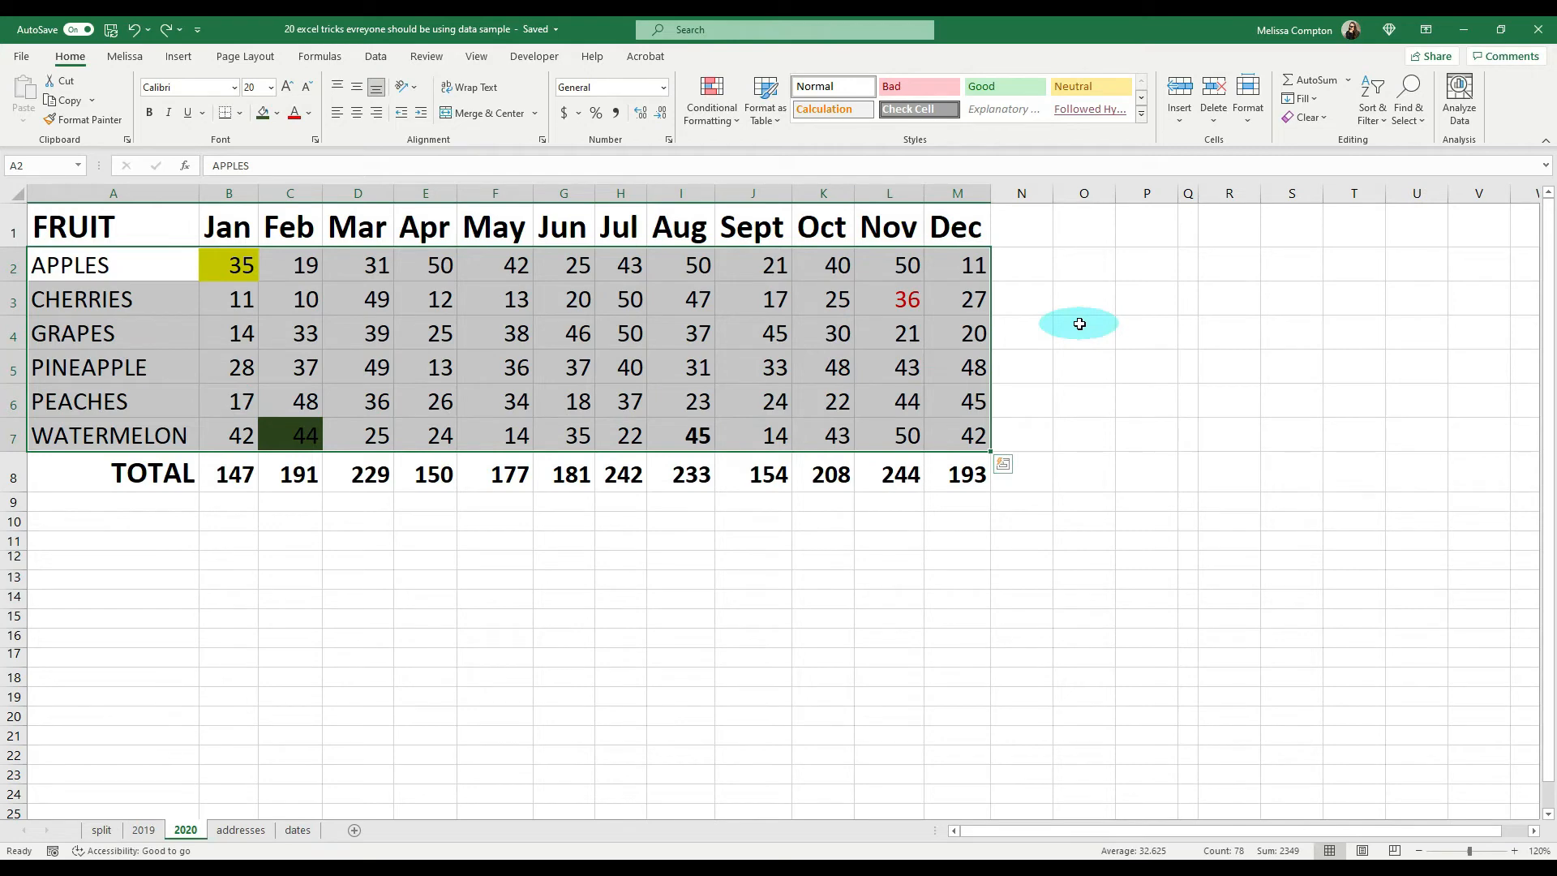
Step: Clear the formats of the still selected fruit rows, APPLES to WATERMELON, keeping their contents
key(alt+e)
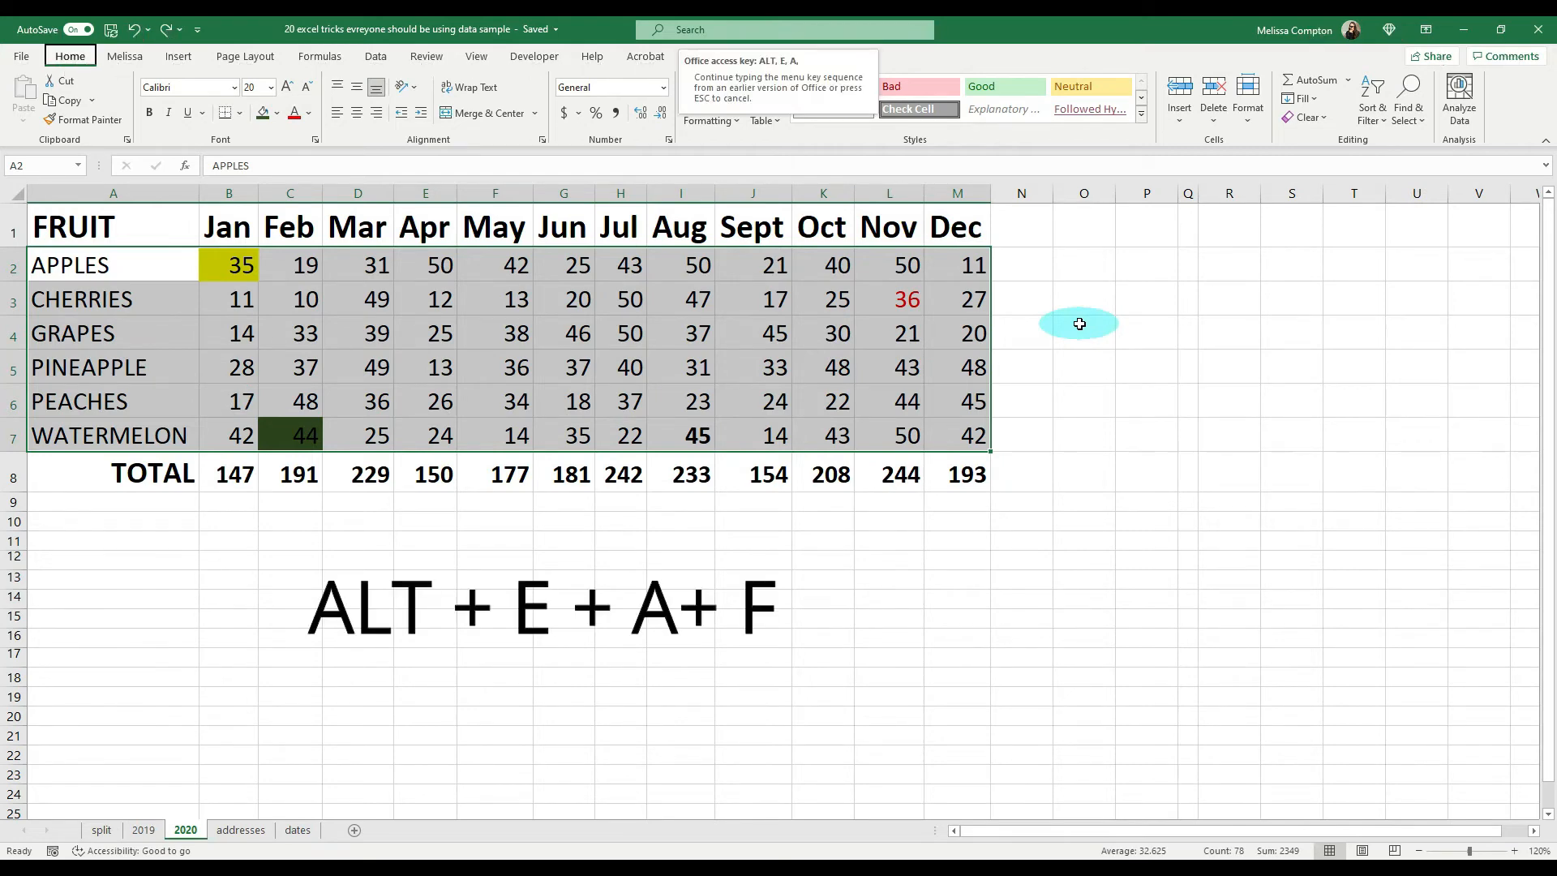
key(f)
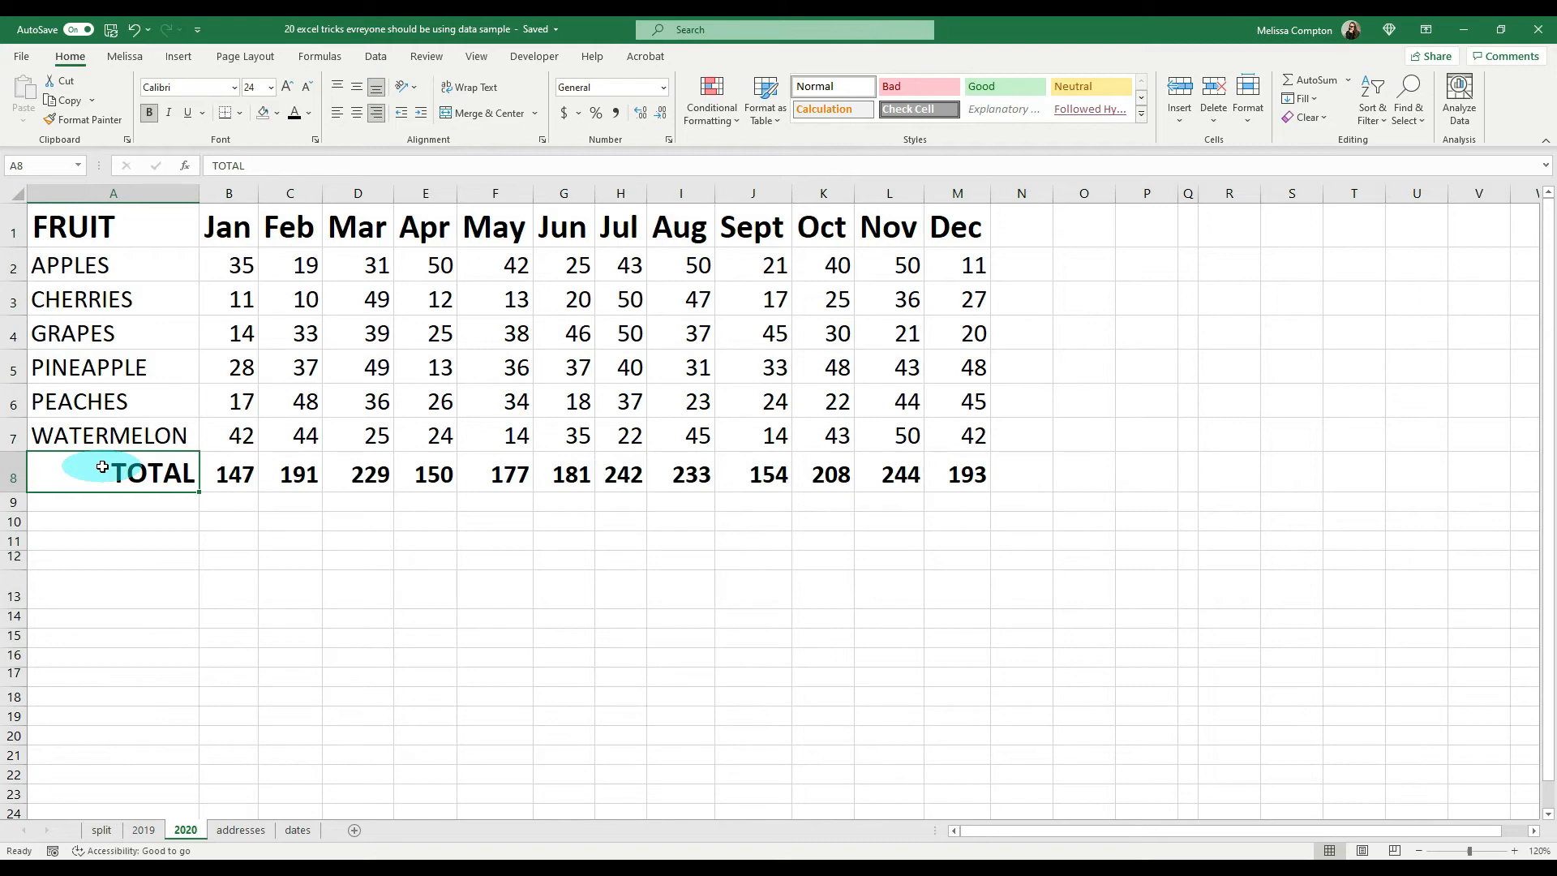
Step: Copy the TOTAL formulas in B8:M8 with a normal paste to B13, check the pasted formula, and undo the paste
drag(230, 471, 938, 469)
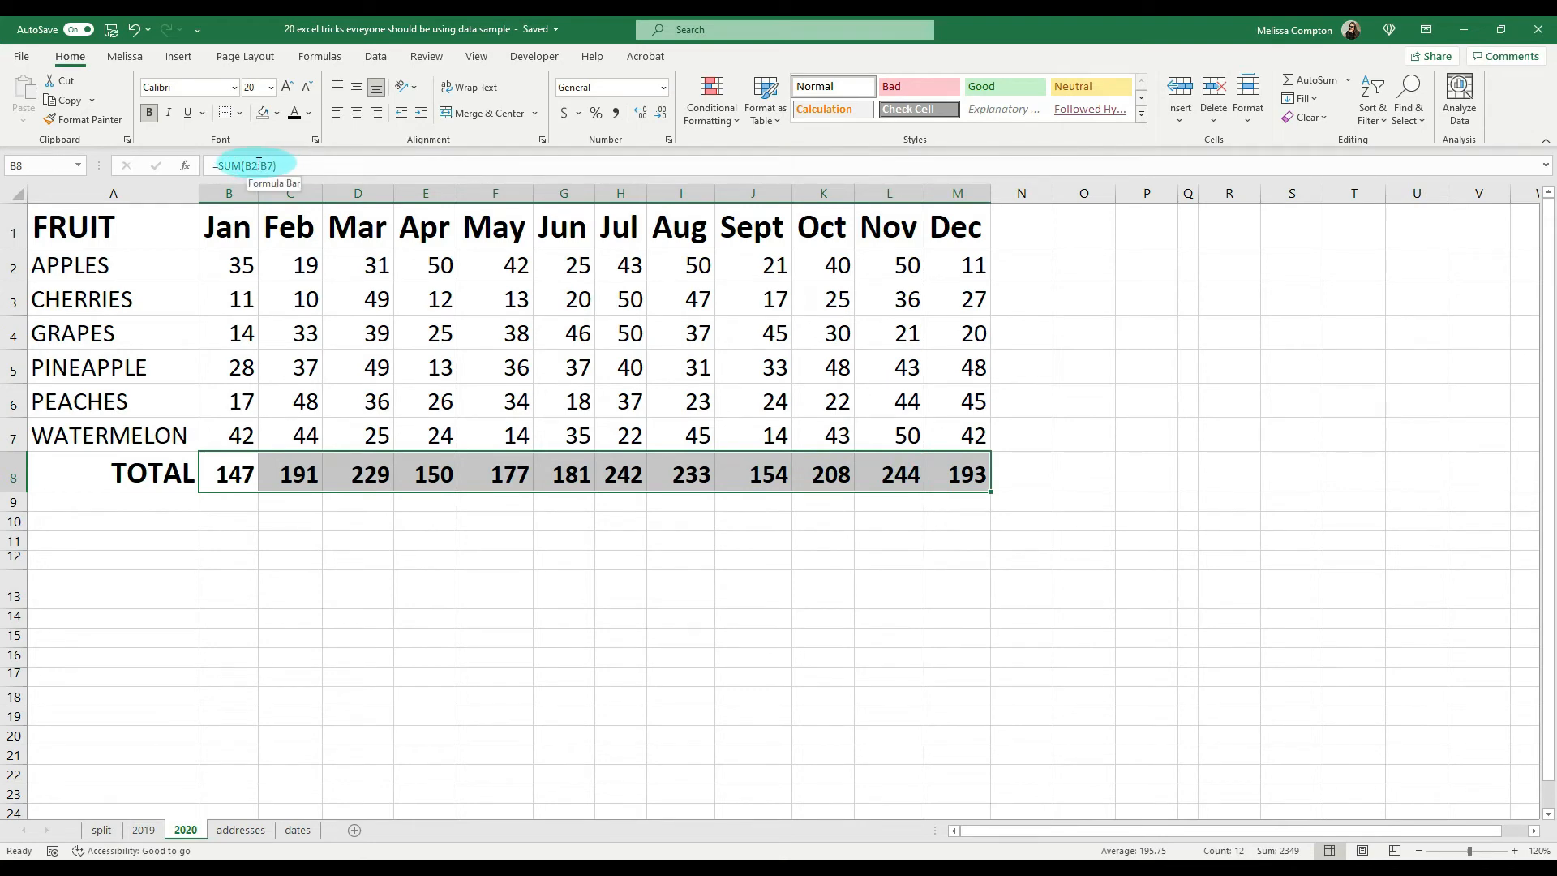
key(ctrl+c)
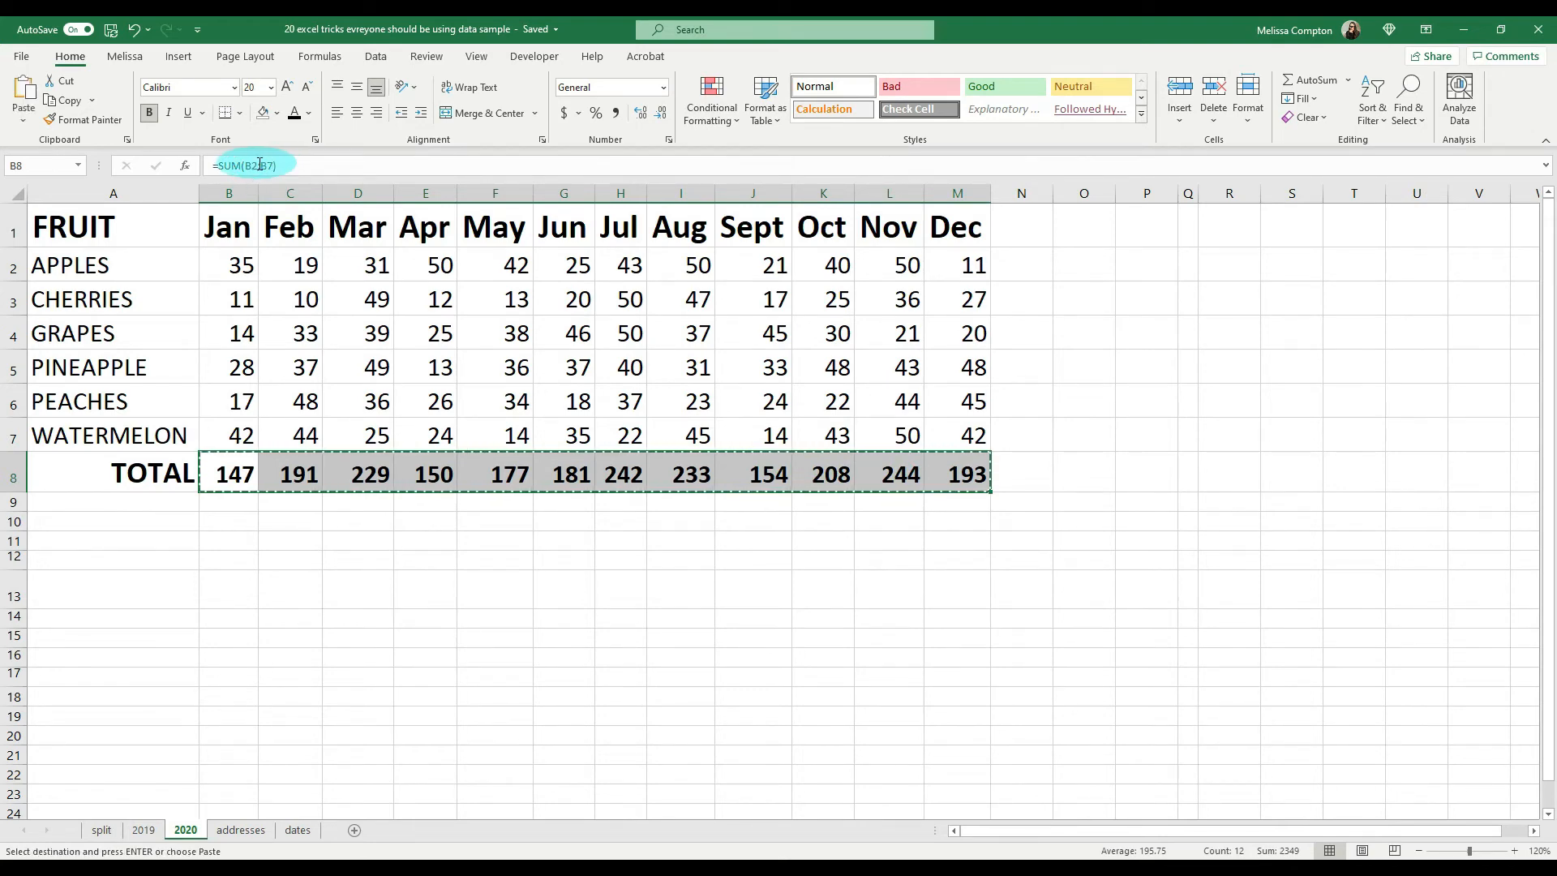
click(240, 589)
key(ctrl+v)
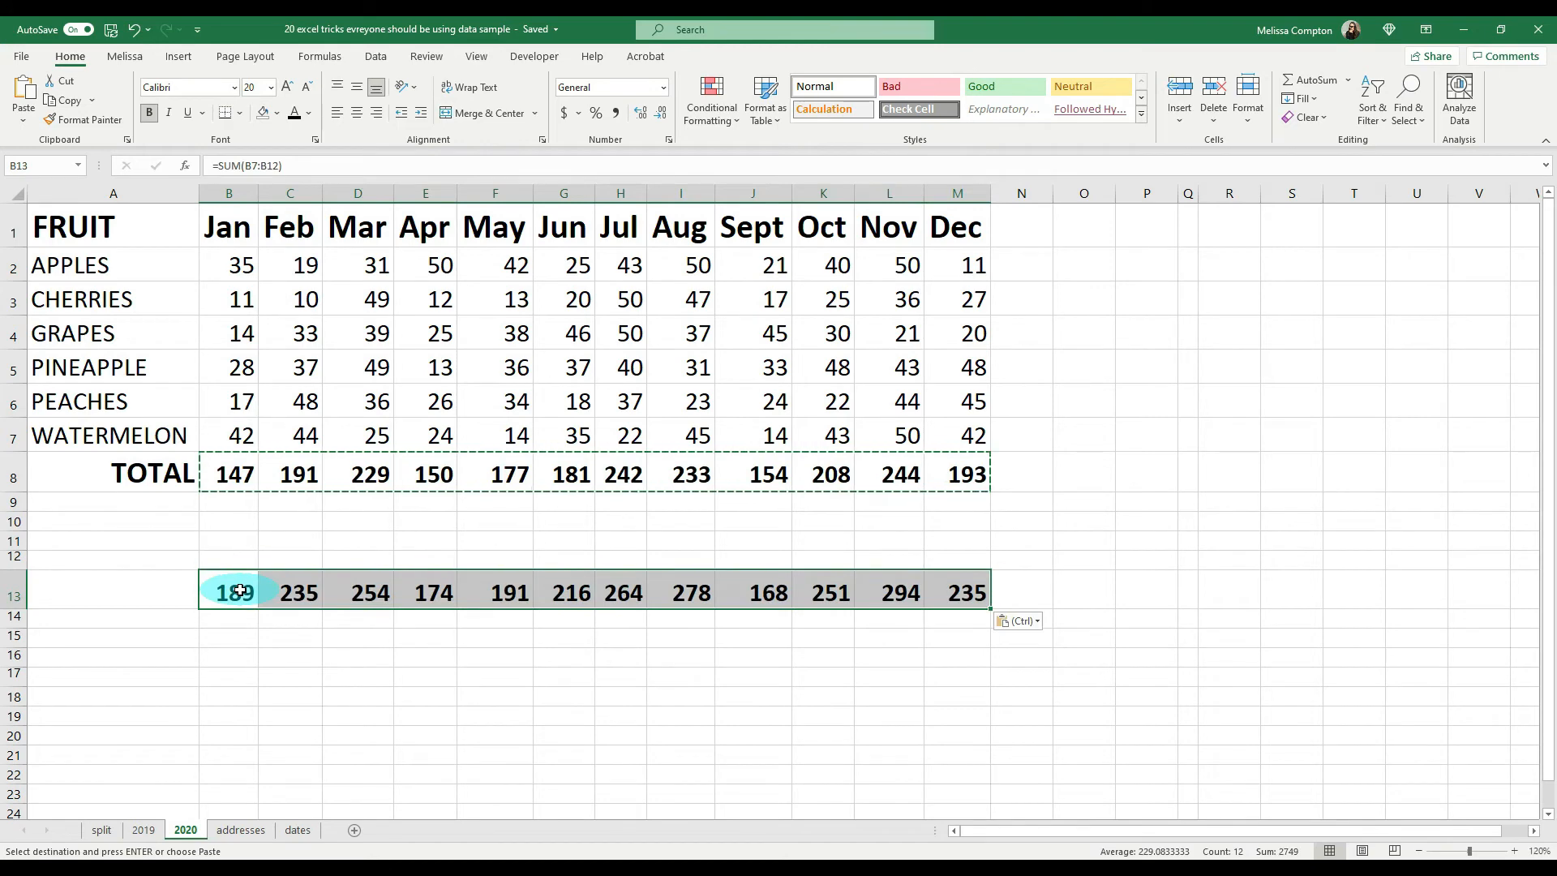
click(234, 591)
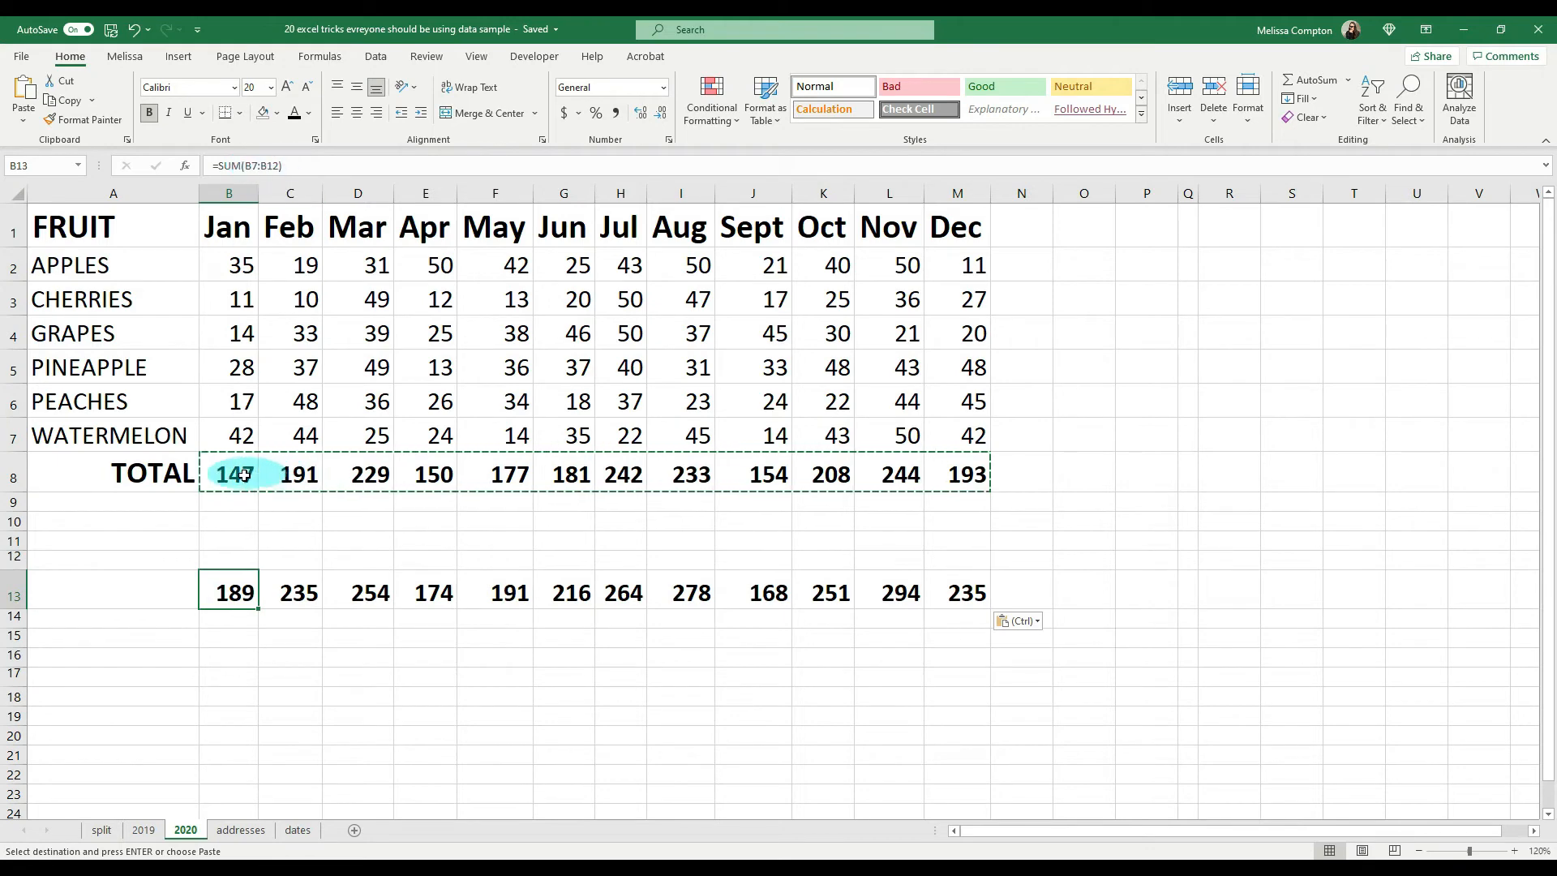
key(ctrl+z)
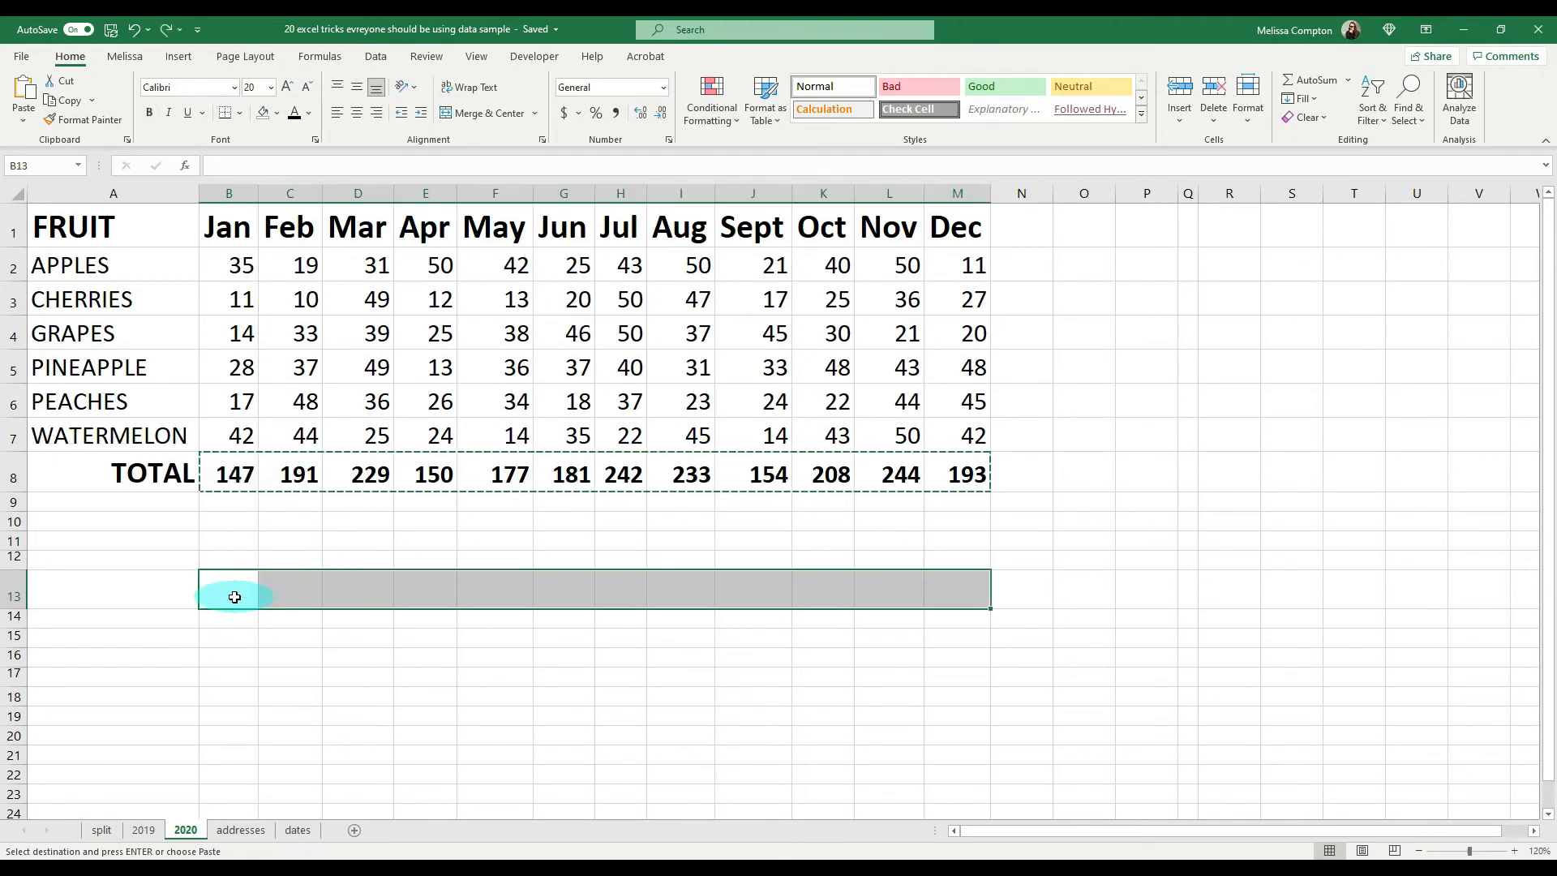
Step: Paste the copied TOTAL row B8:M8 as values only, starting at B13
click(226, 474)
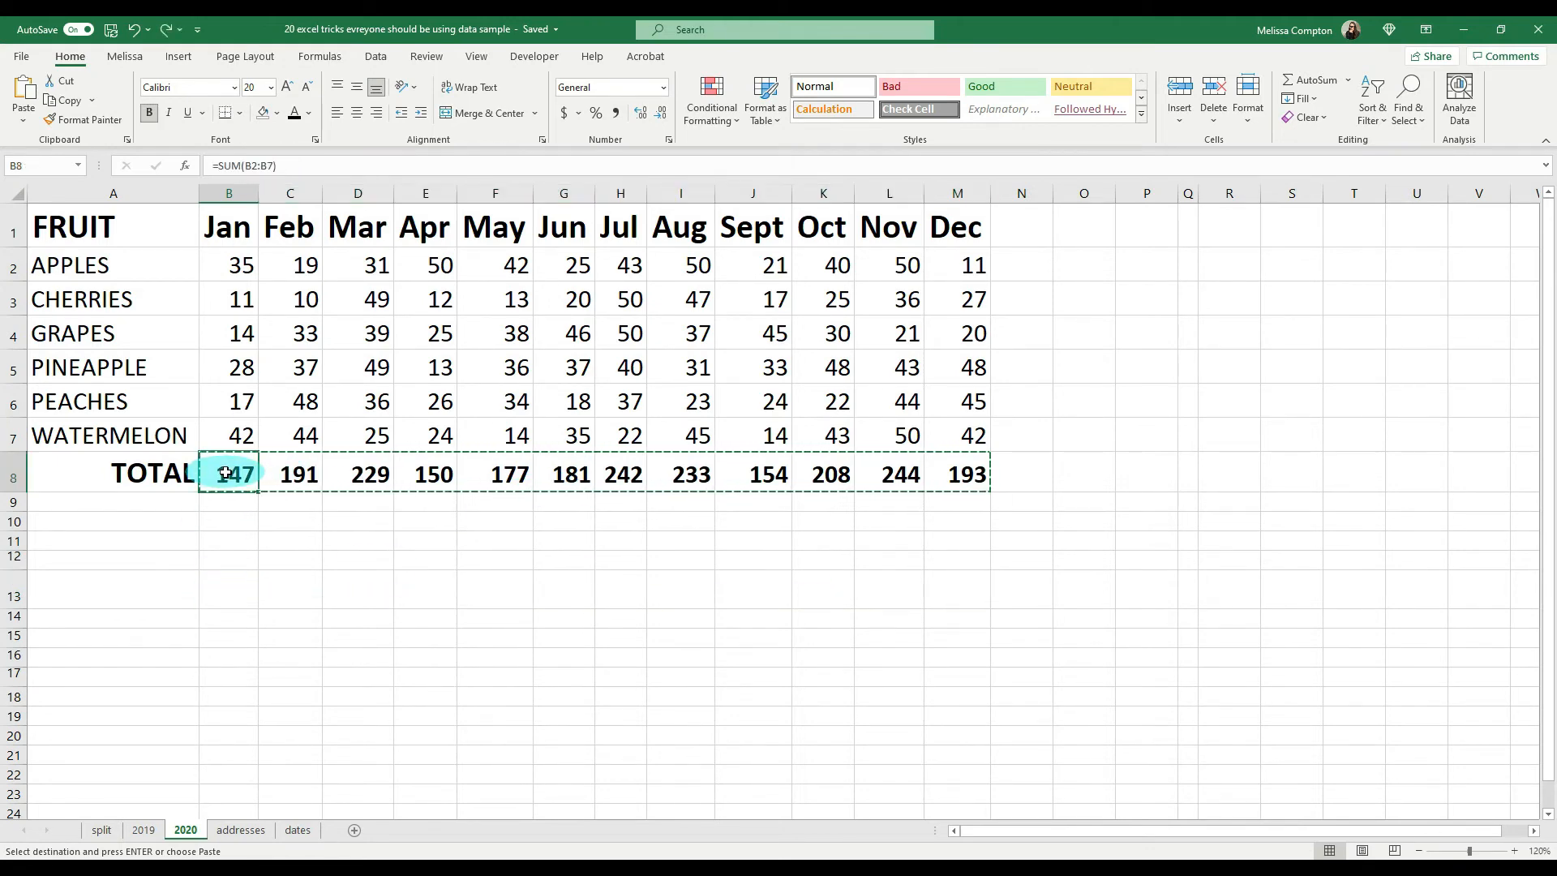
drag(225, 474, 962, 469)
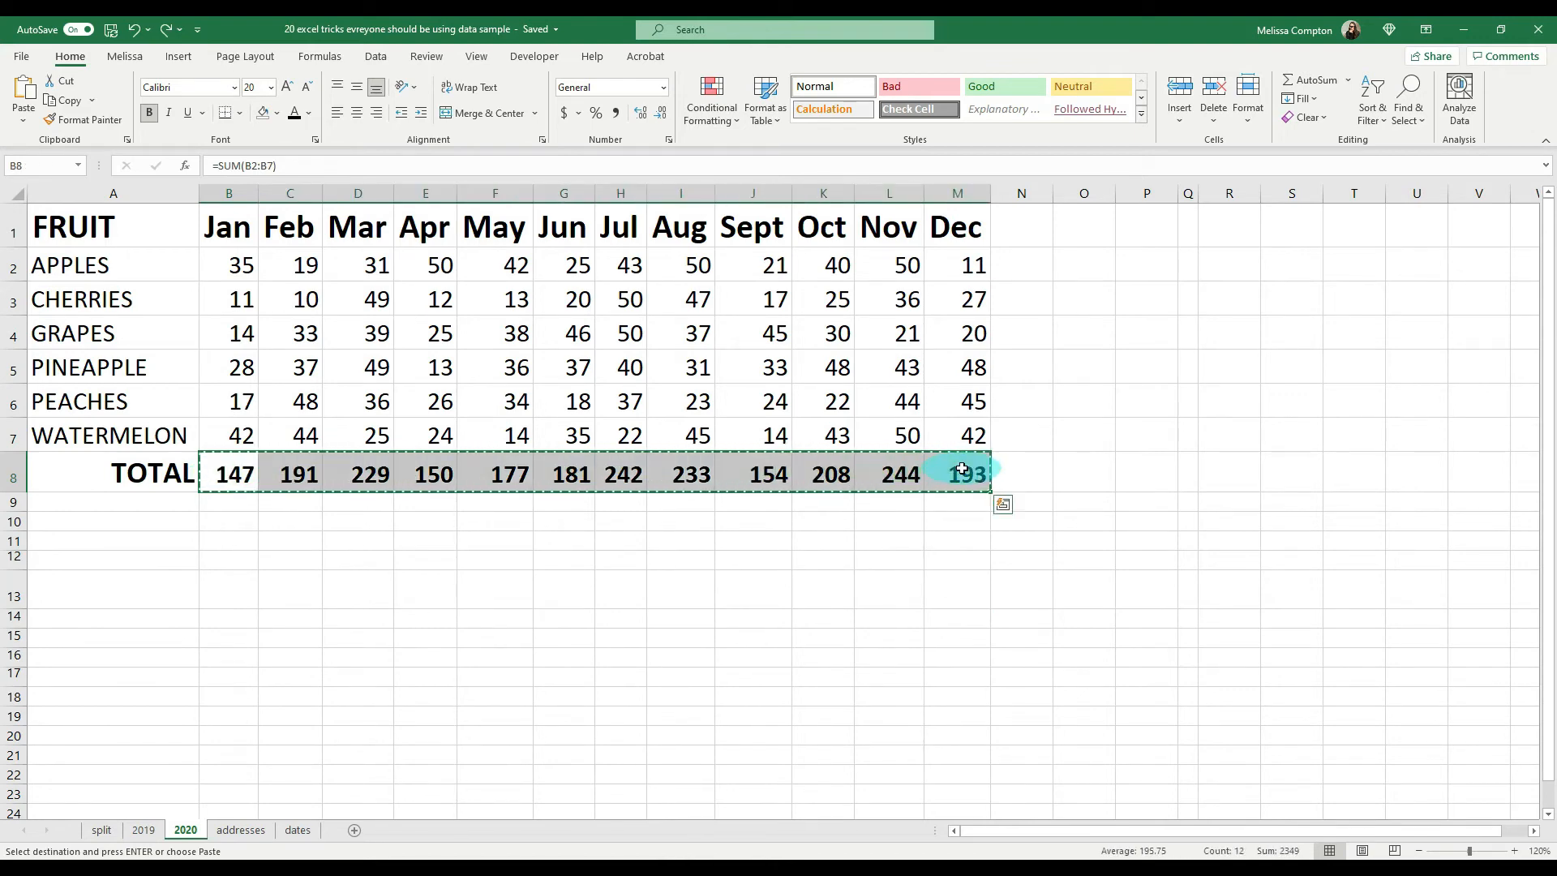
click(224, 590)
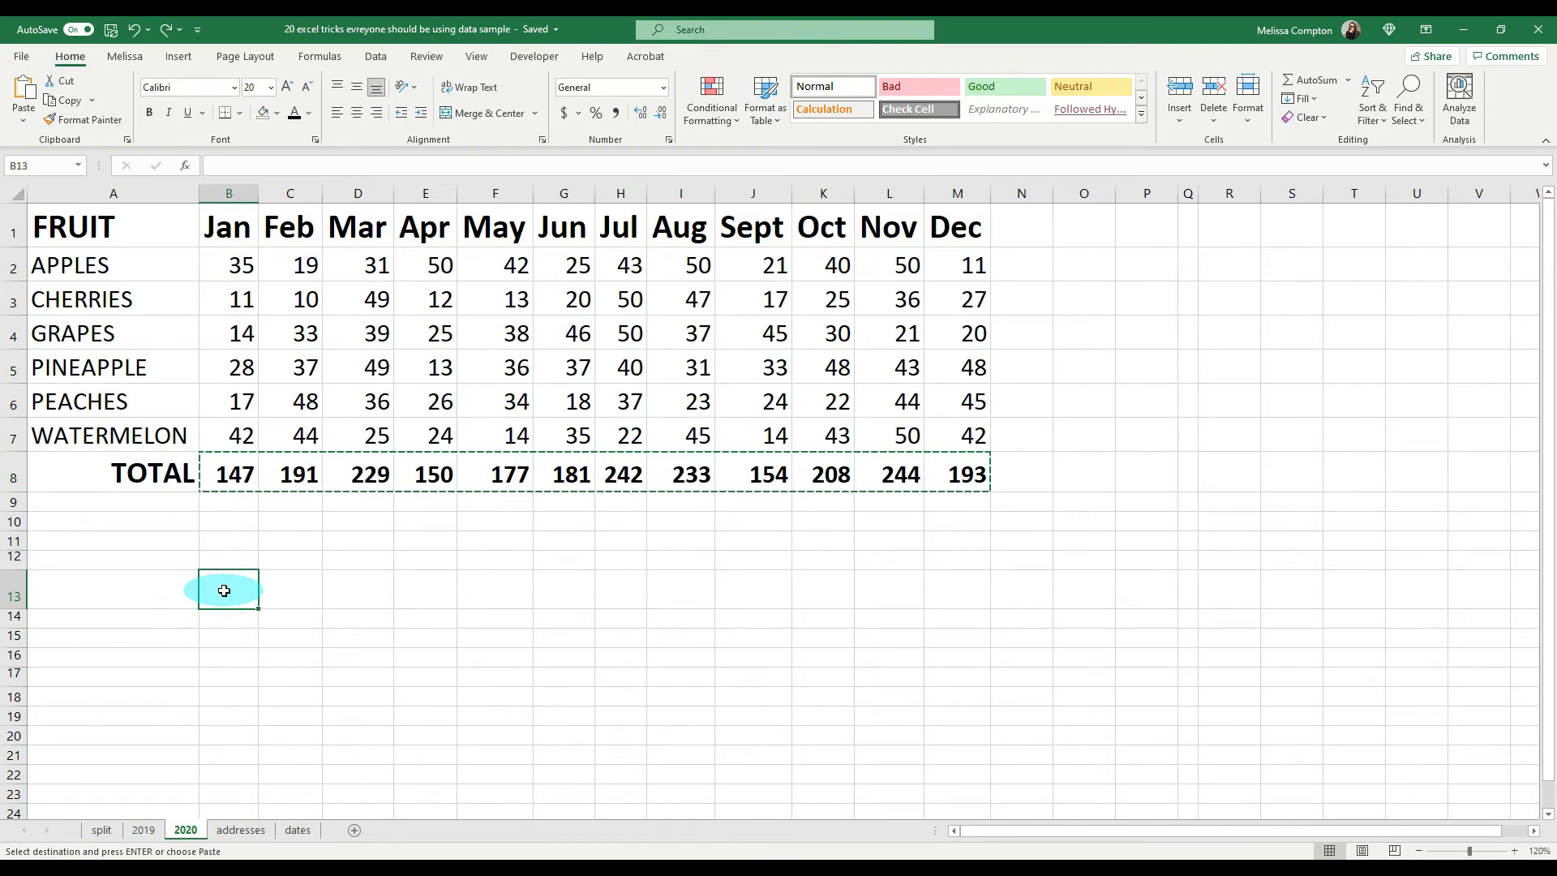
key(ctrl+alt+v)
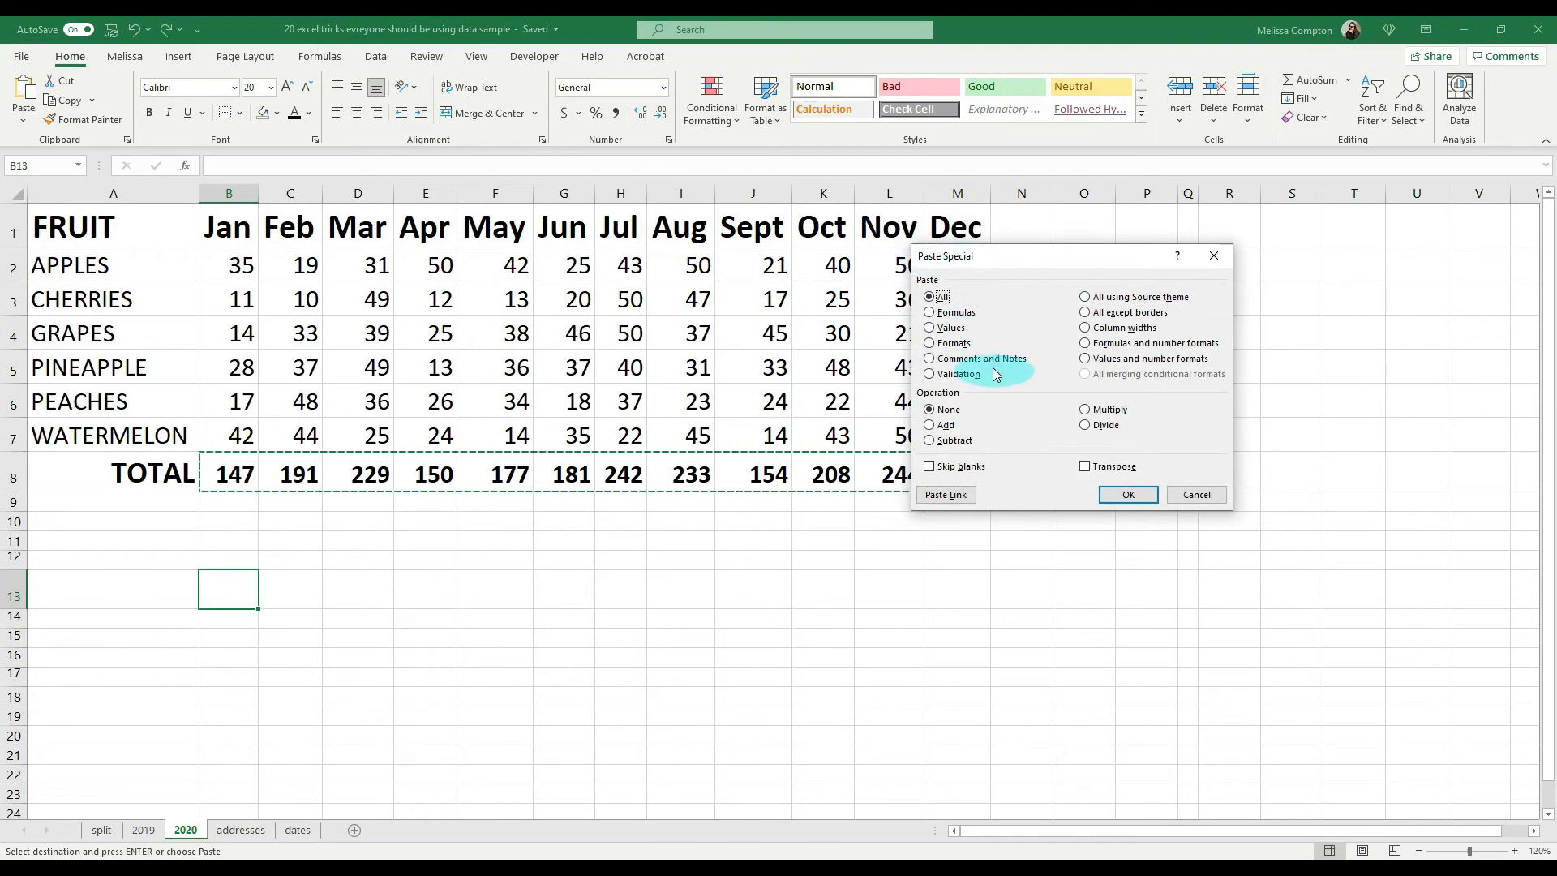
click(979, 334)
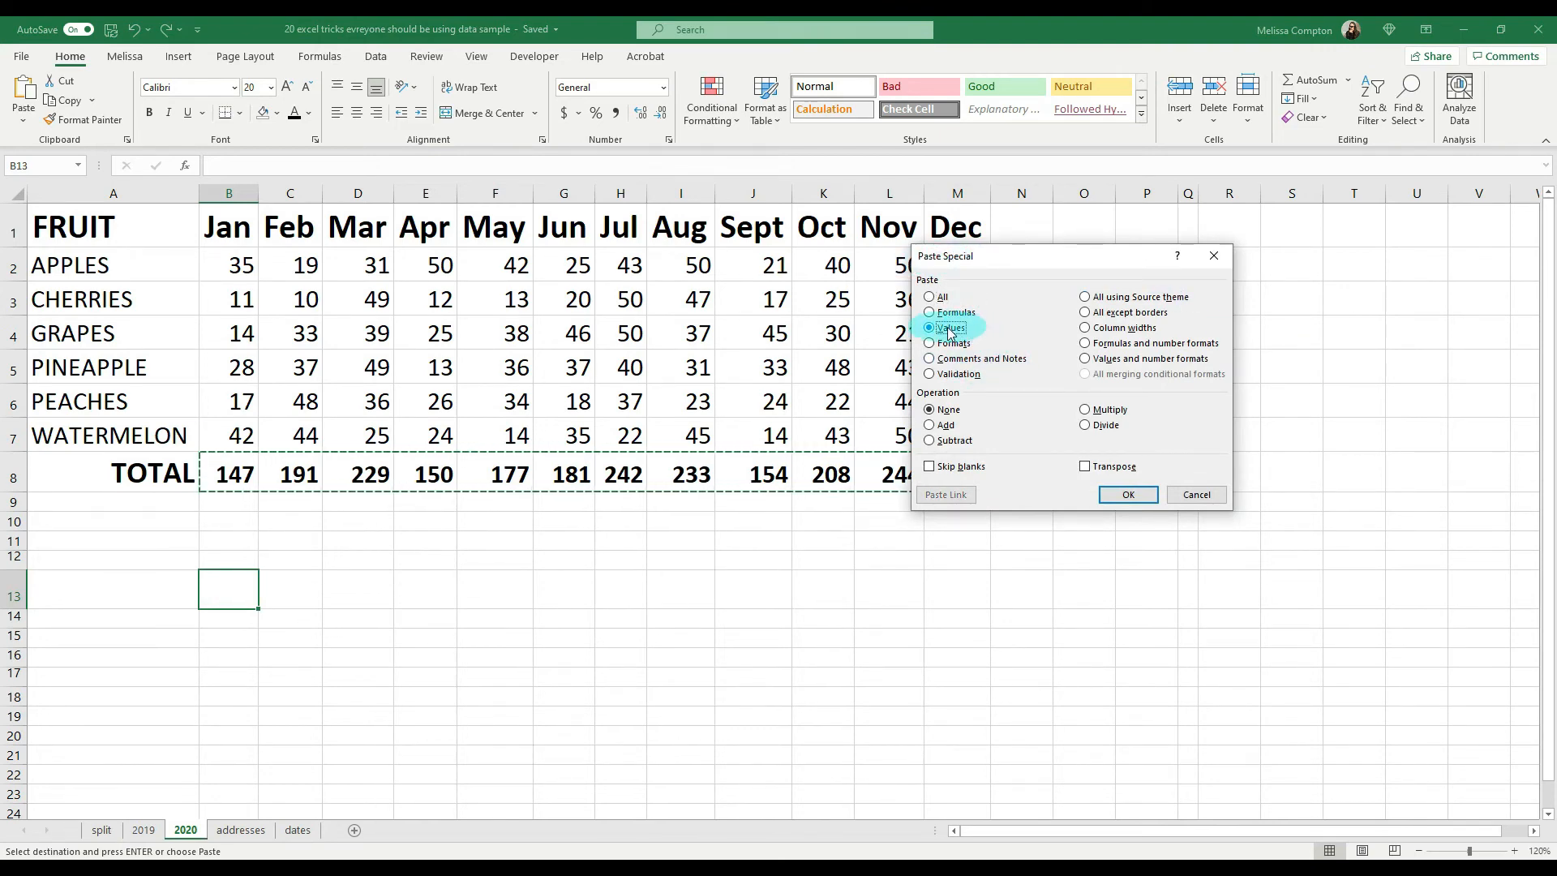
key(Return)
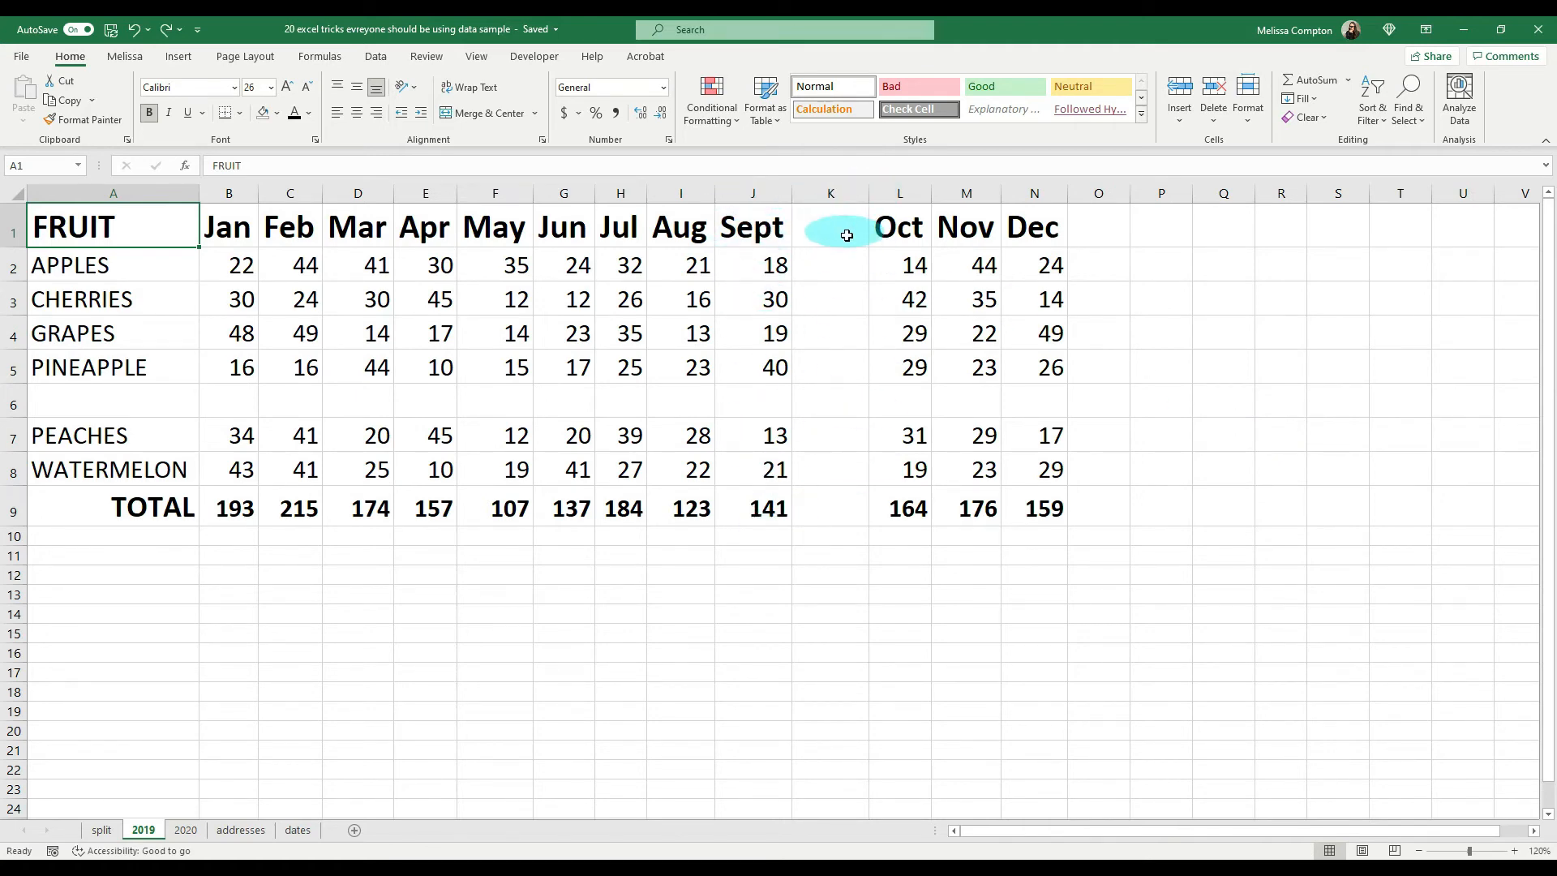
Step: Fill the blank column K rightward from the Sept column, and fill cell L3 from its neighbour K3
click(828, 193)
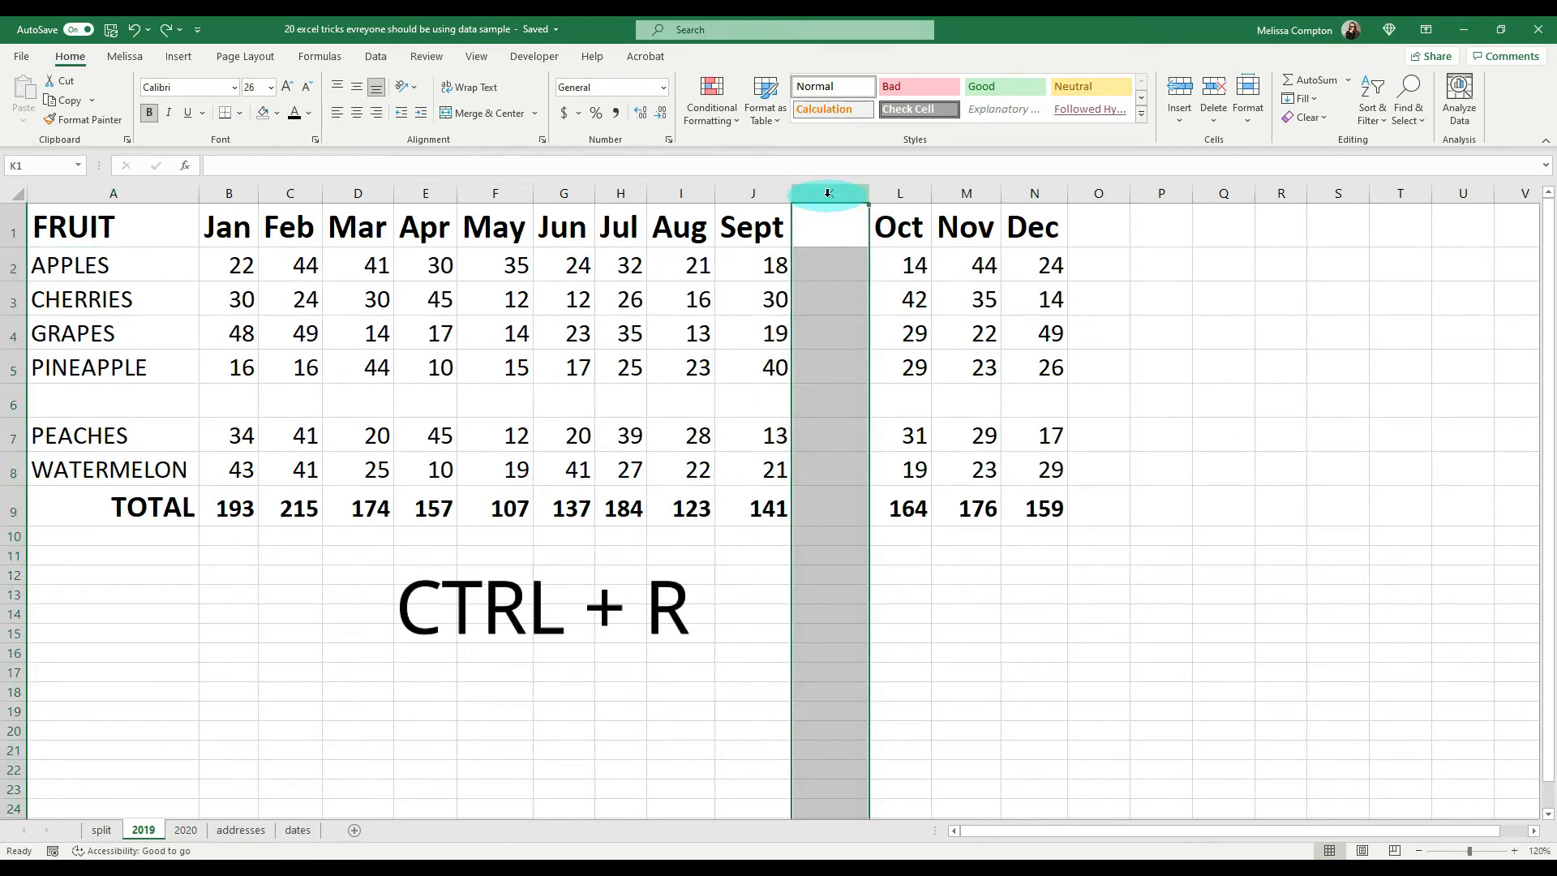
key(ctrl+r)
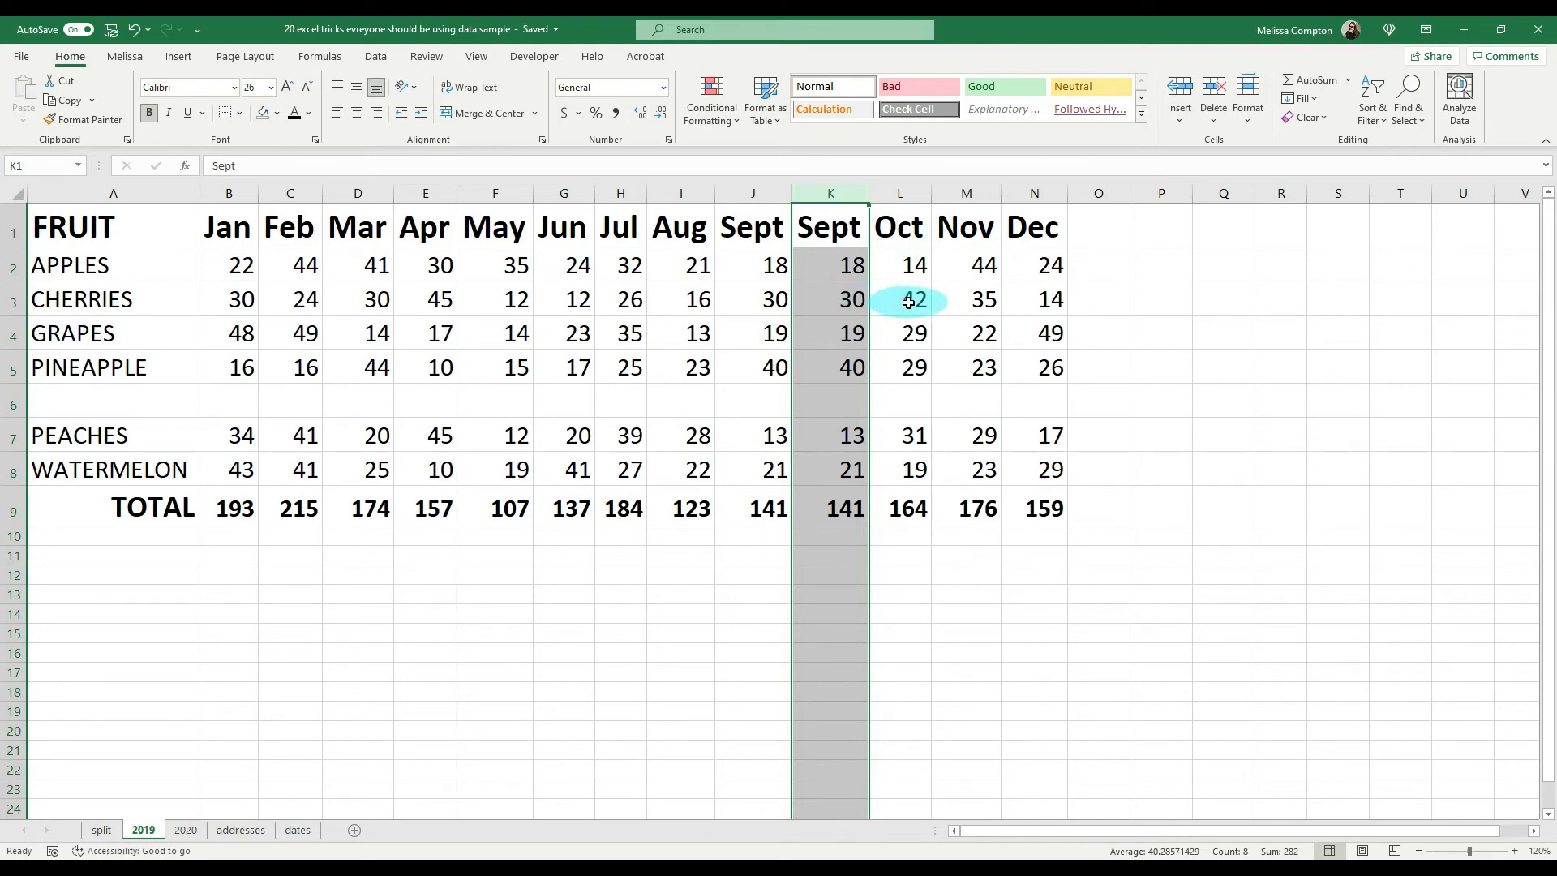
click(909, 302)
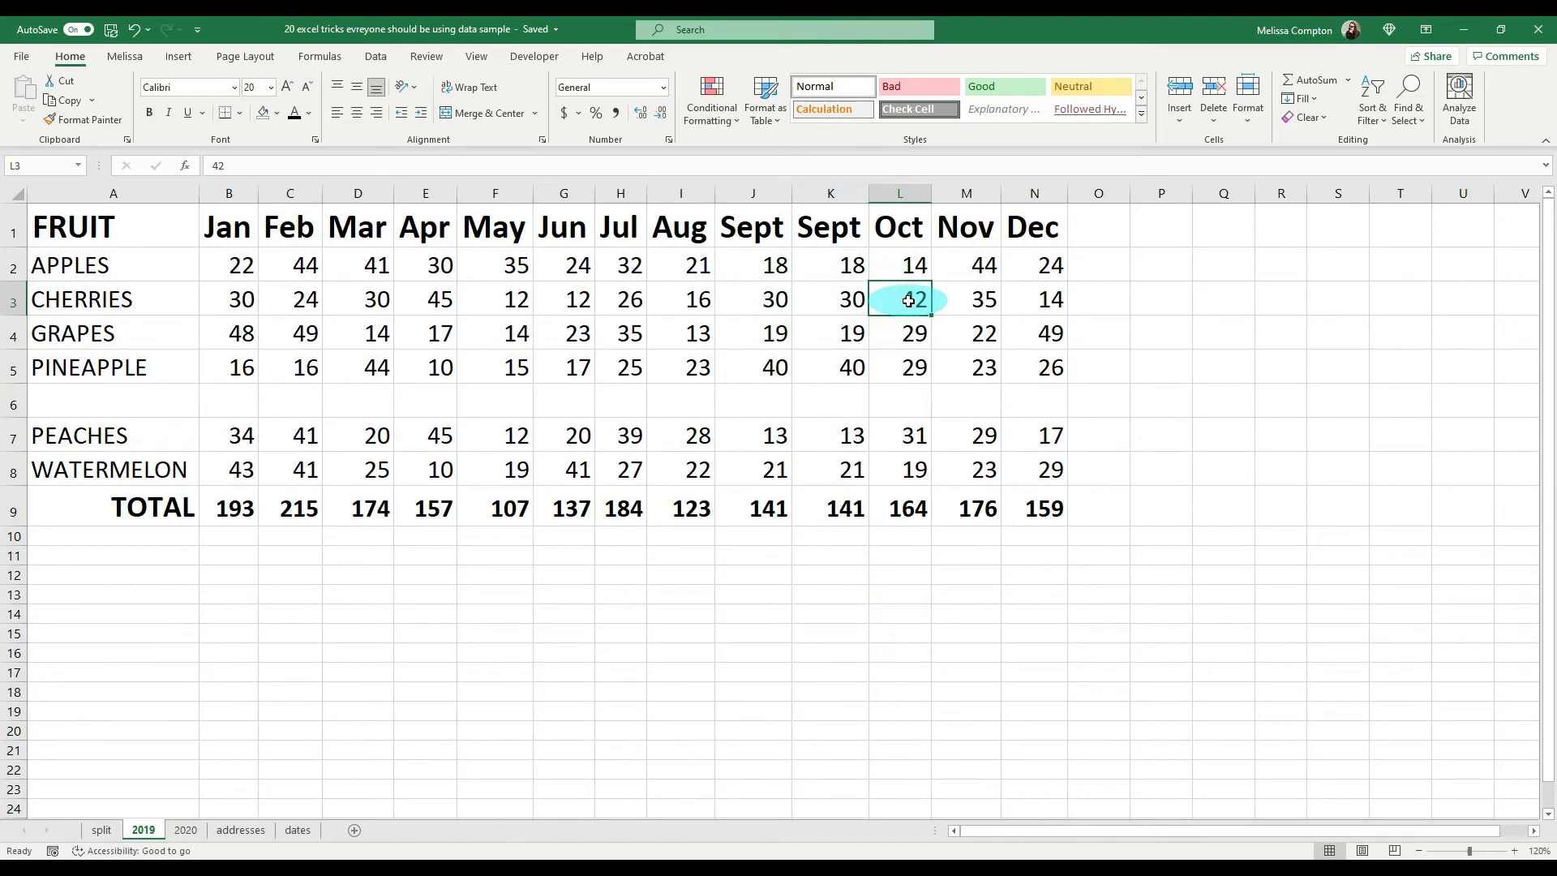
key(ctrl+r)
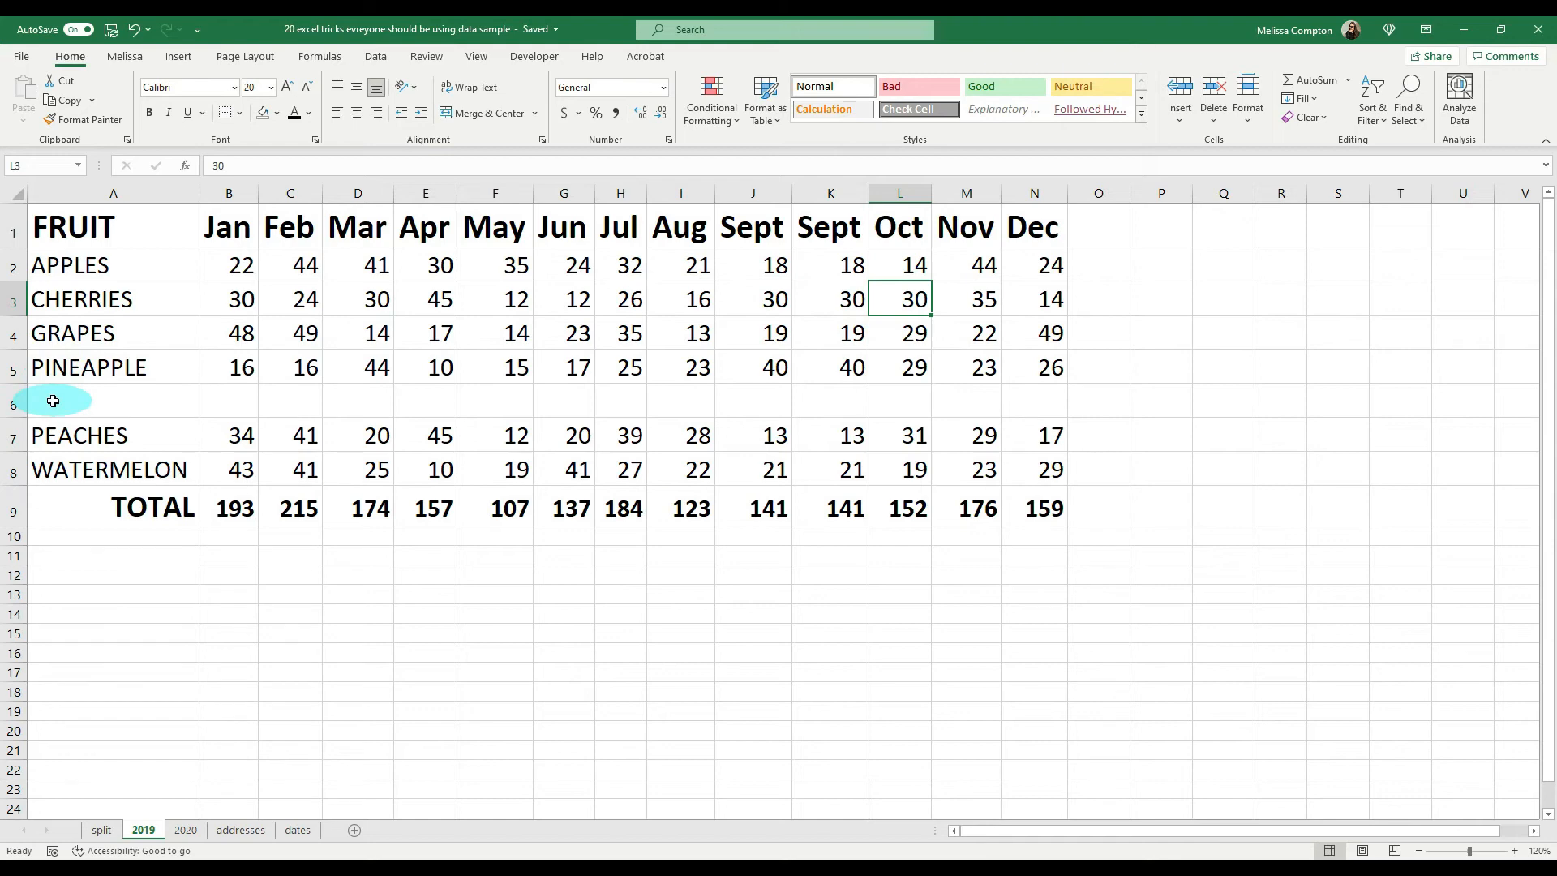
Step: Fill the blank row 6 down from the PINEAPPLE row above, and fill cell I7 from the cell above it
click(12, 404)
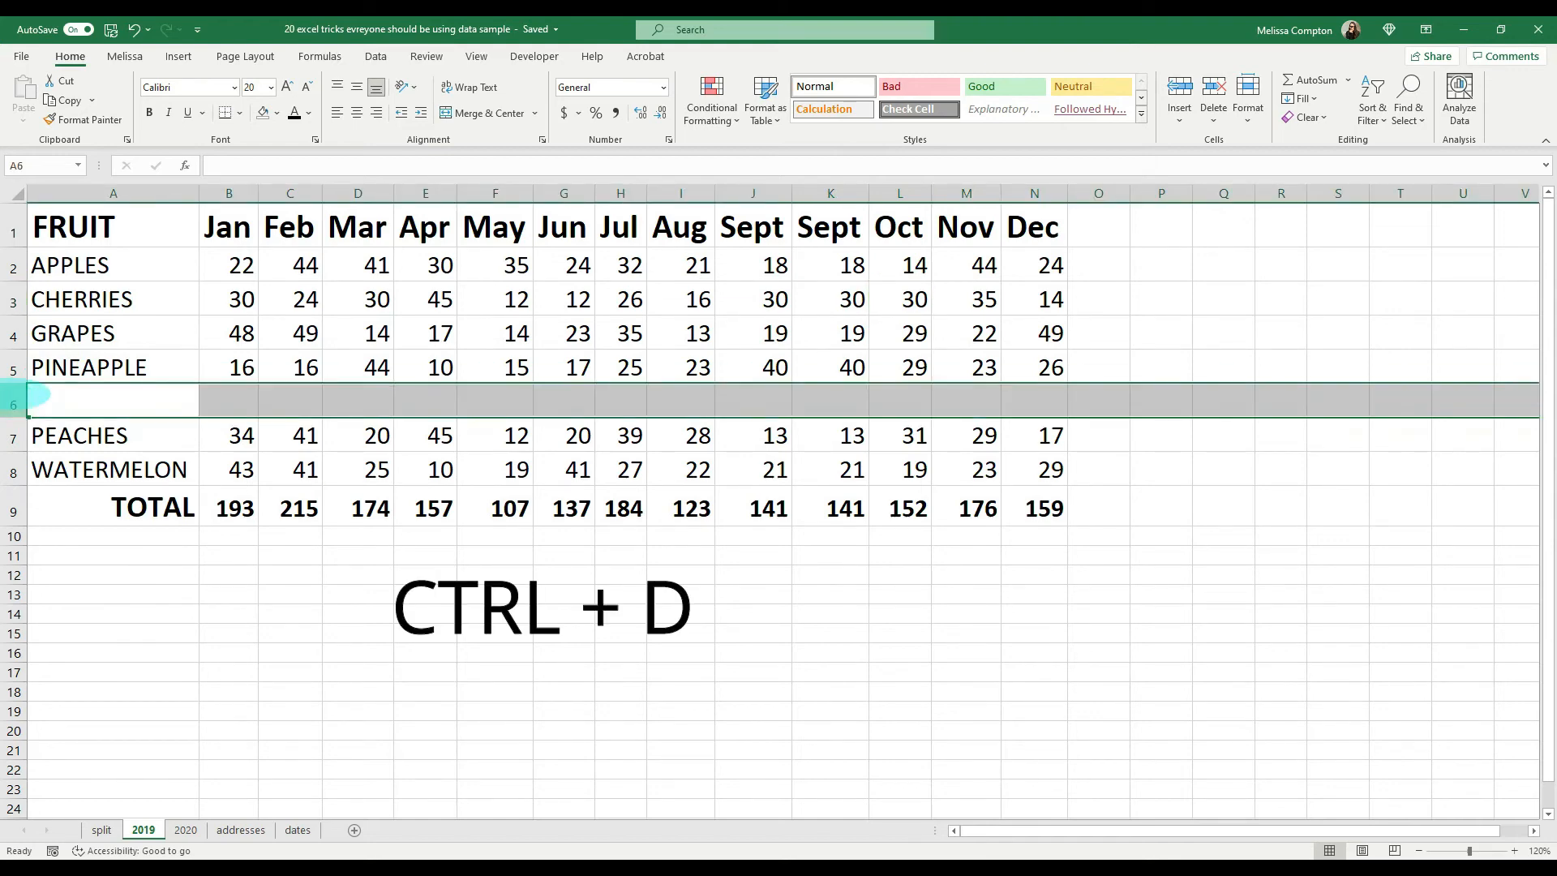
key(ctrl+d)
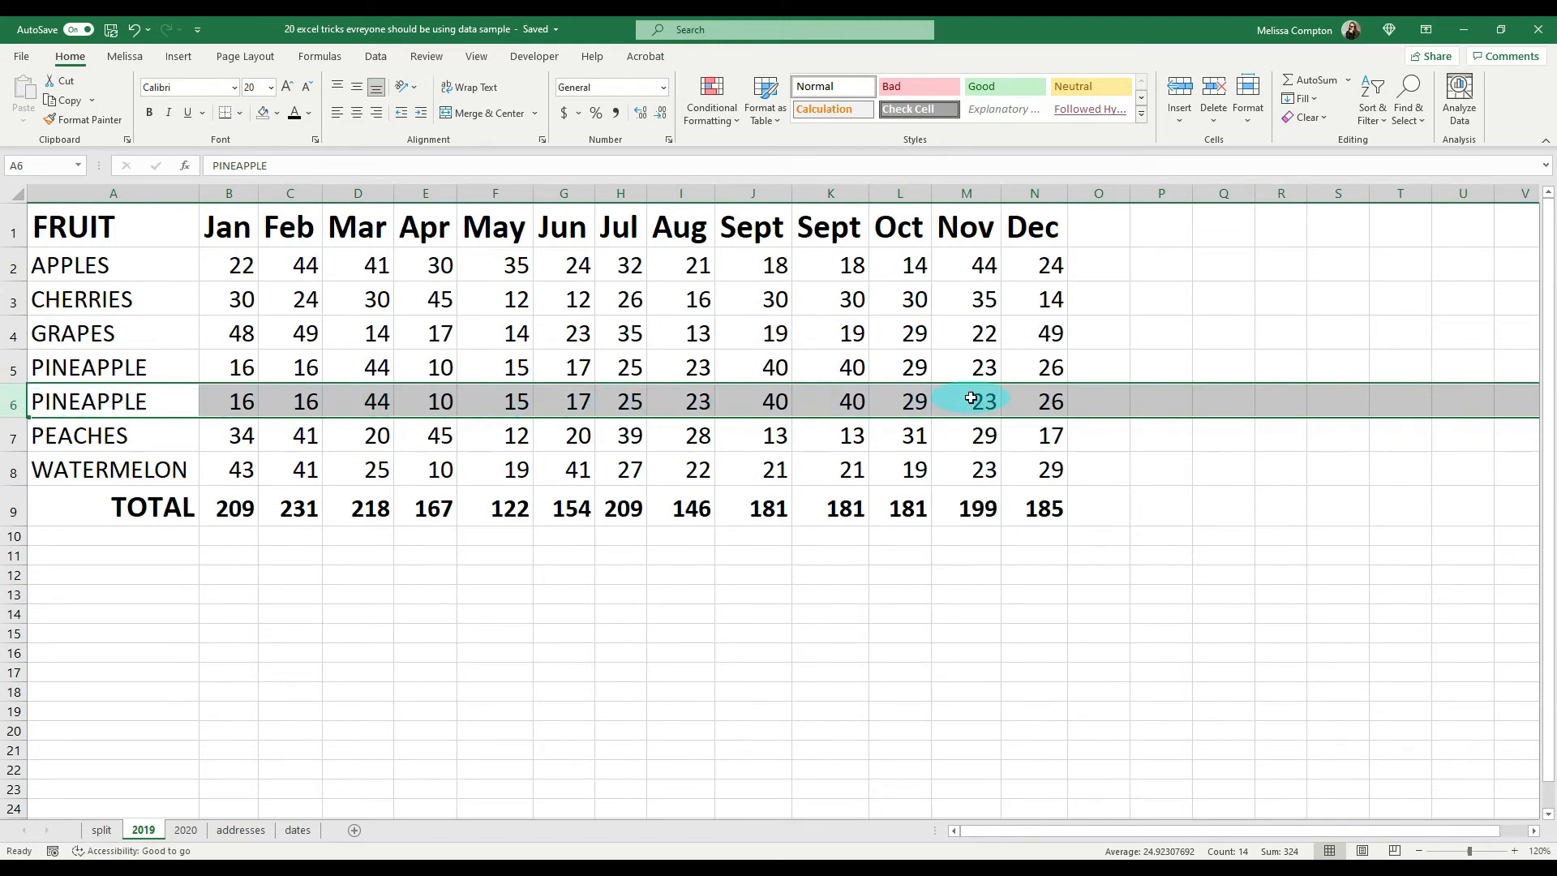
click(693, 439)
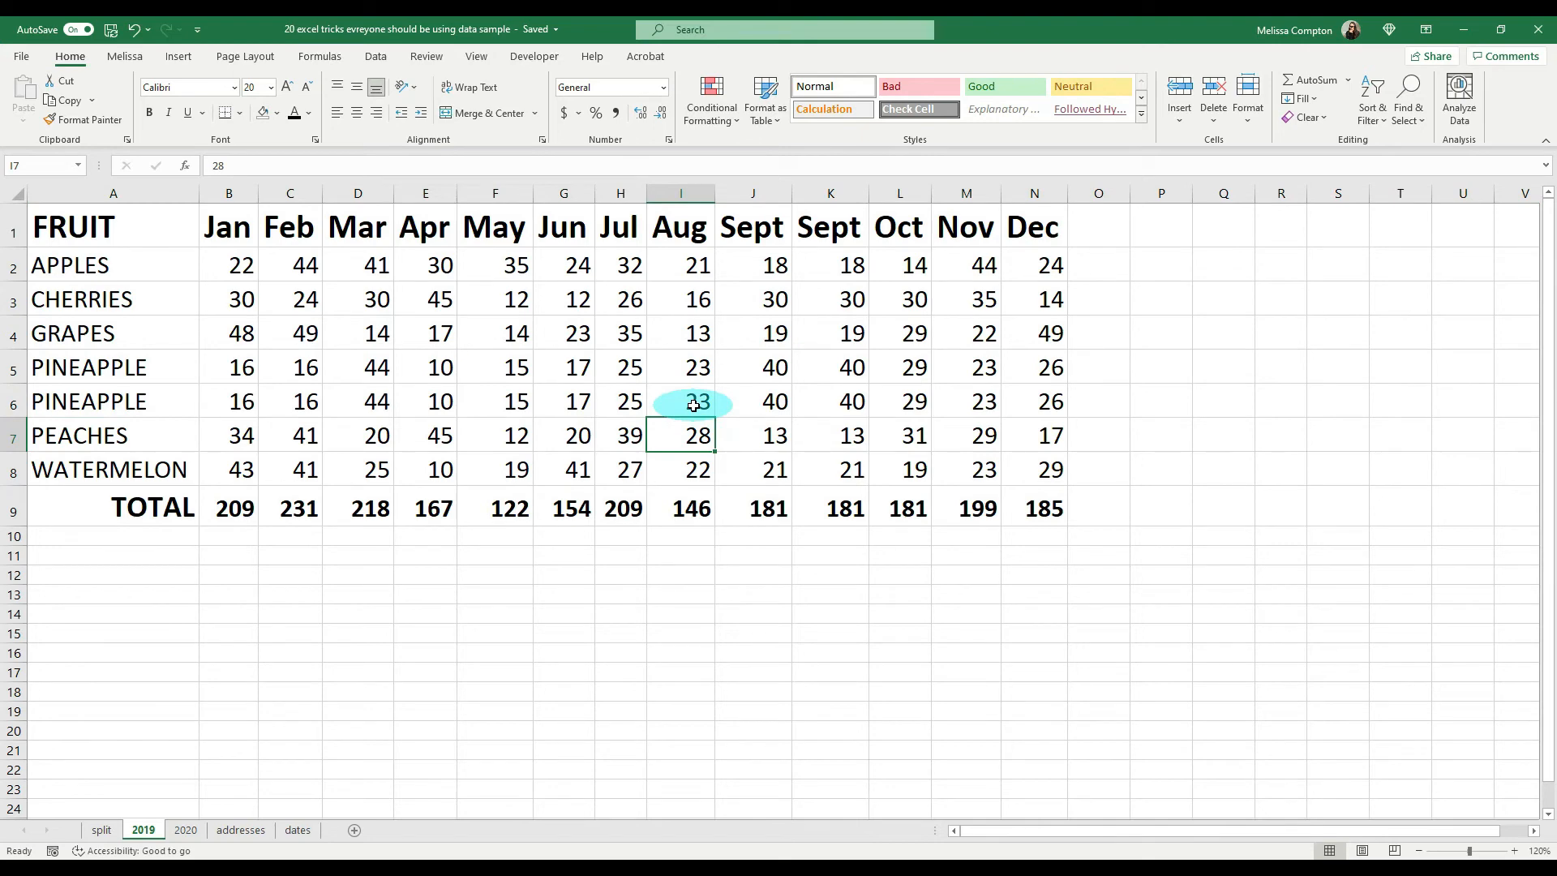
key(ctrl+y)
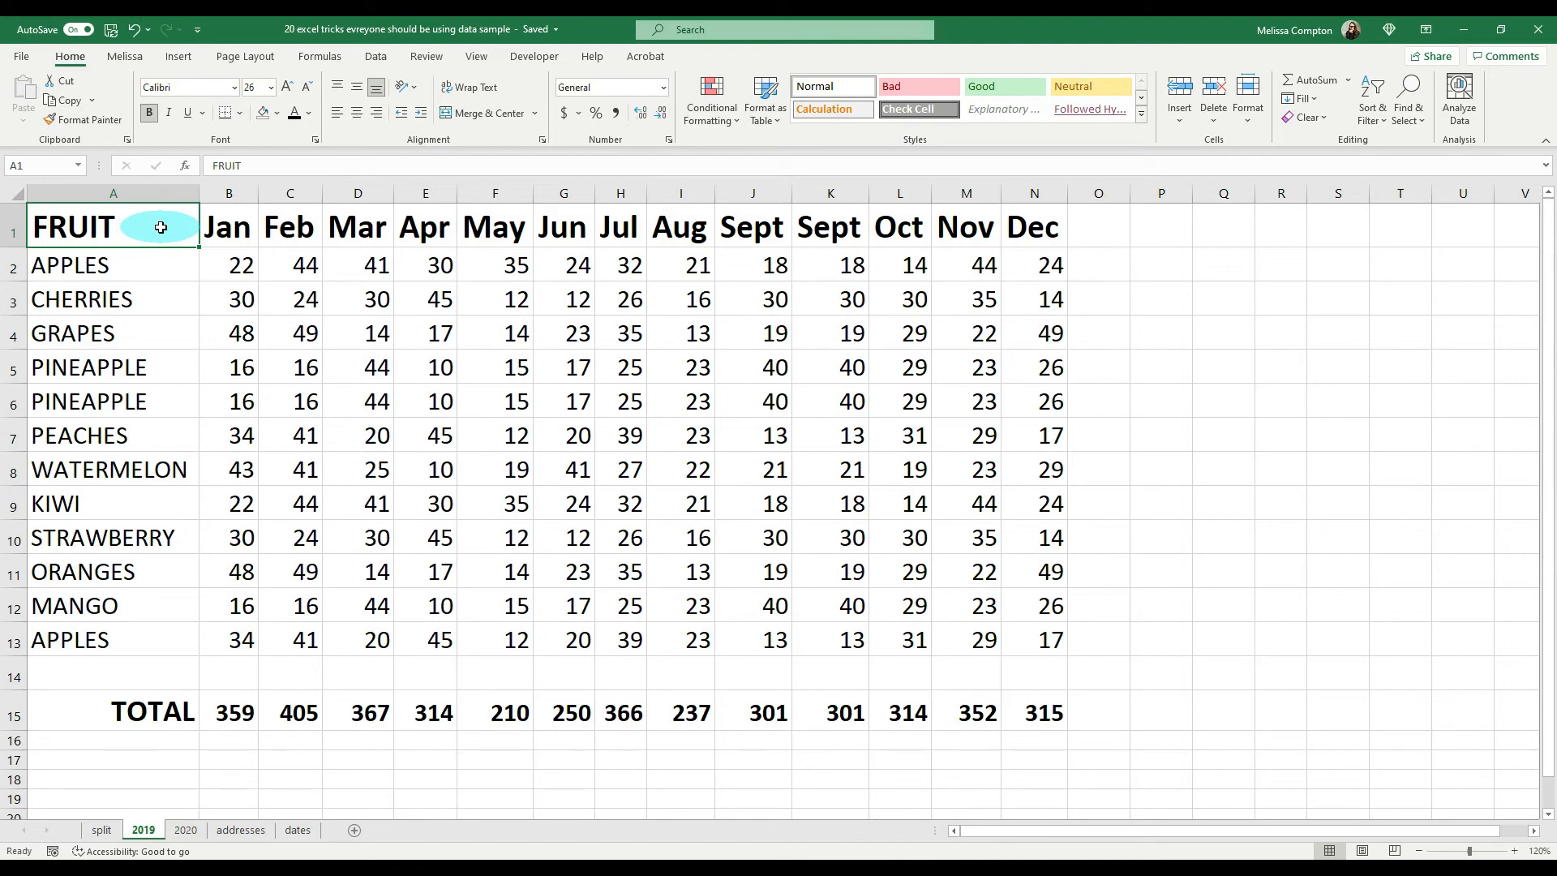
Step: Replace the fruit name in A2 with PEACHES, chosen from the column's list of existing entries
click(127, 265)
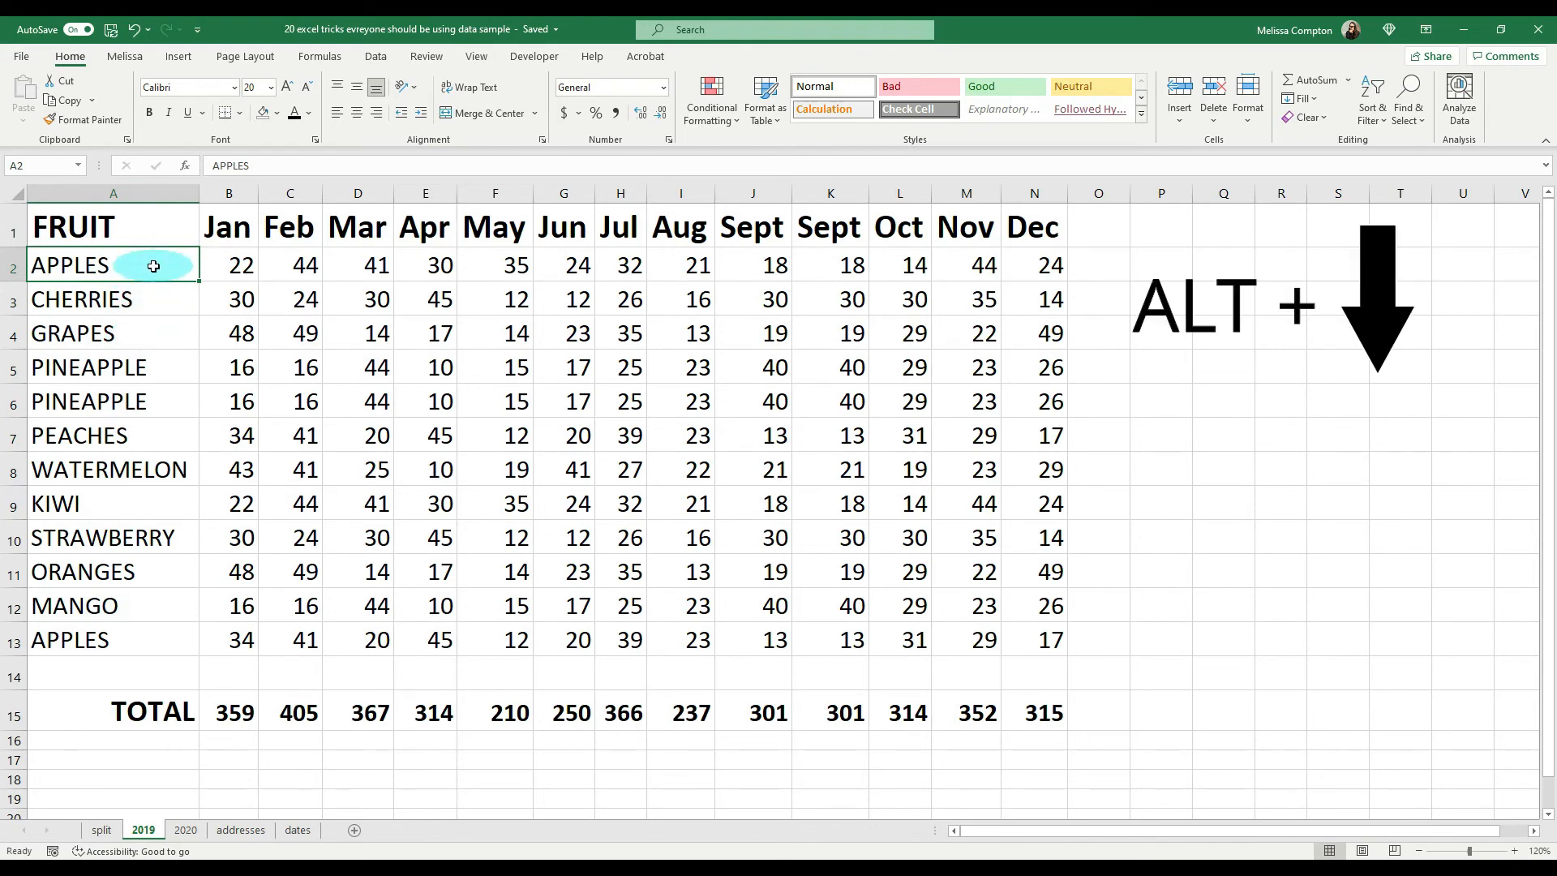
key(alt+Down)
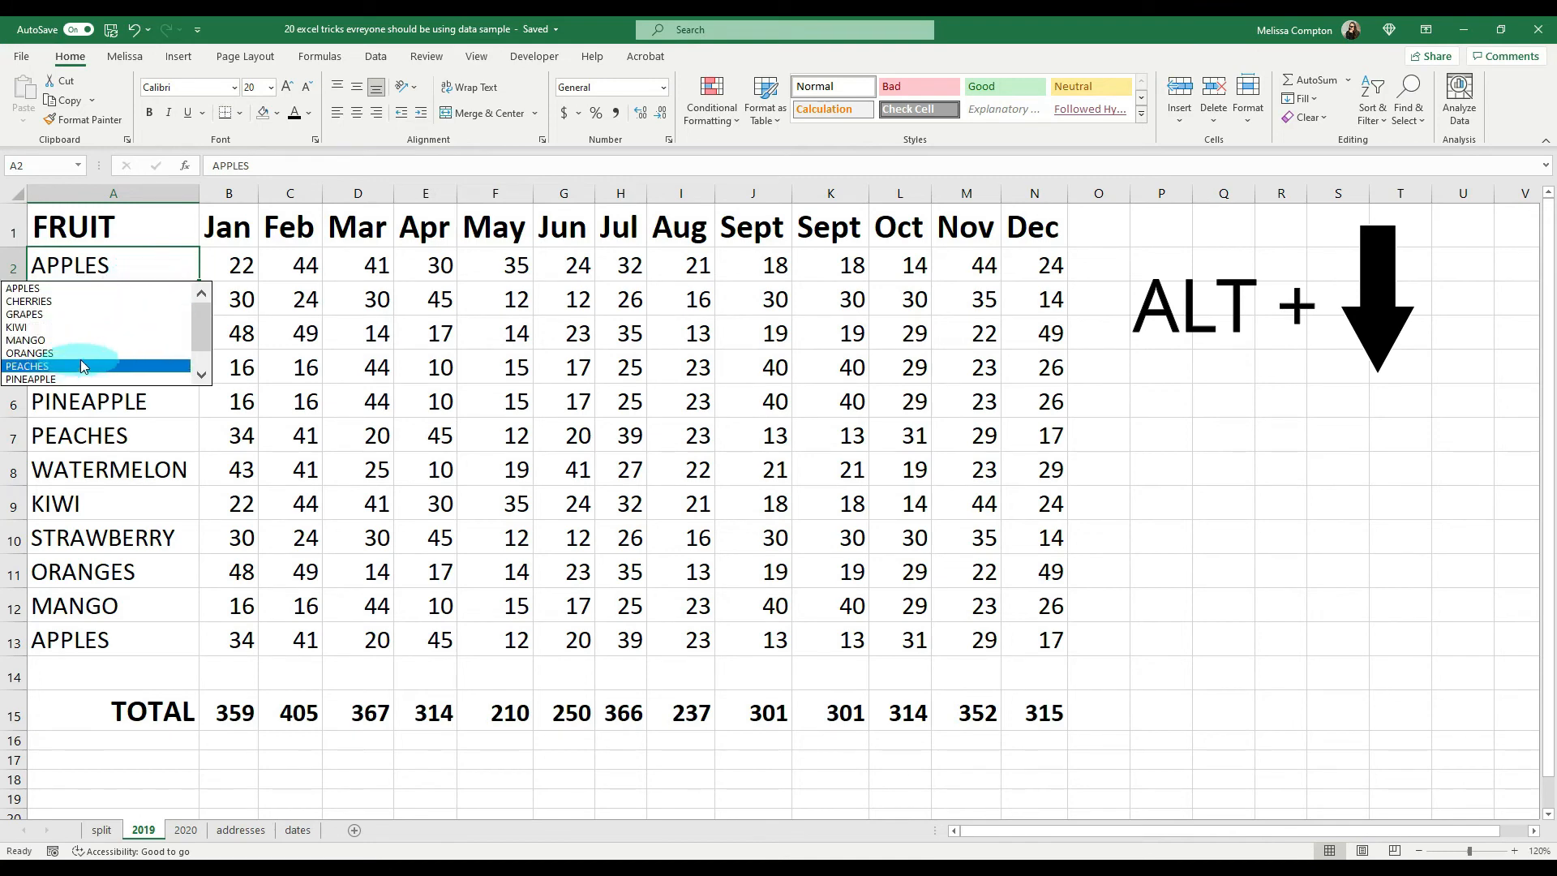
drag(201, 350, 192, 308)
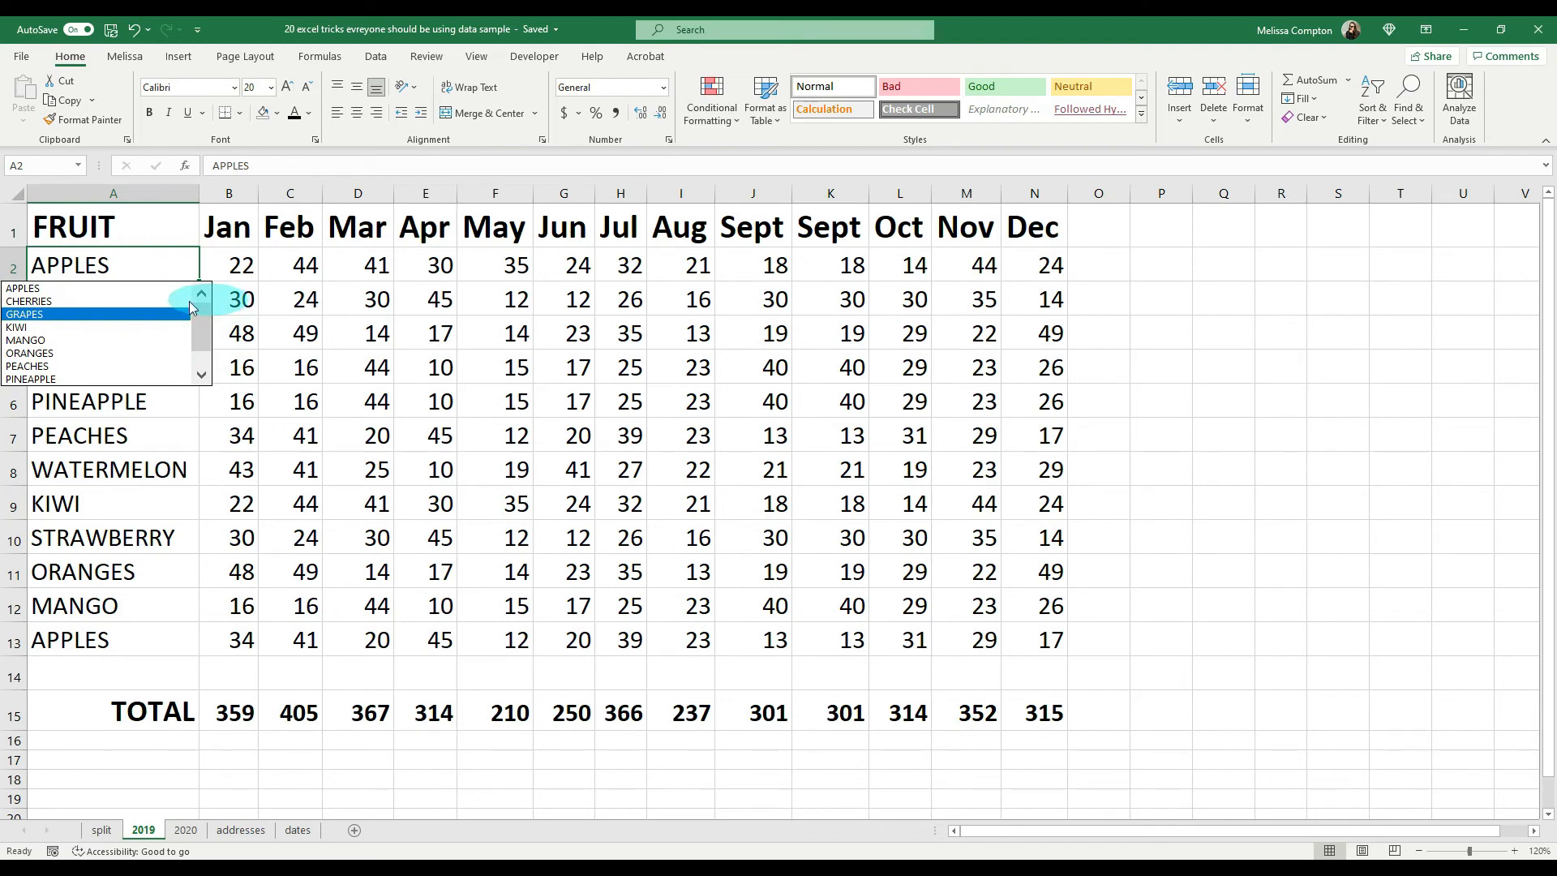
click(41, 367)
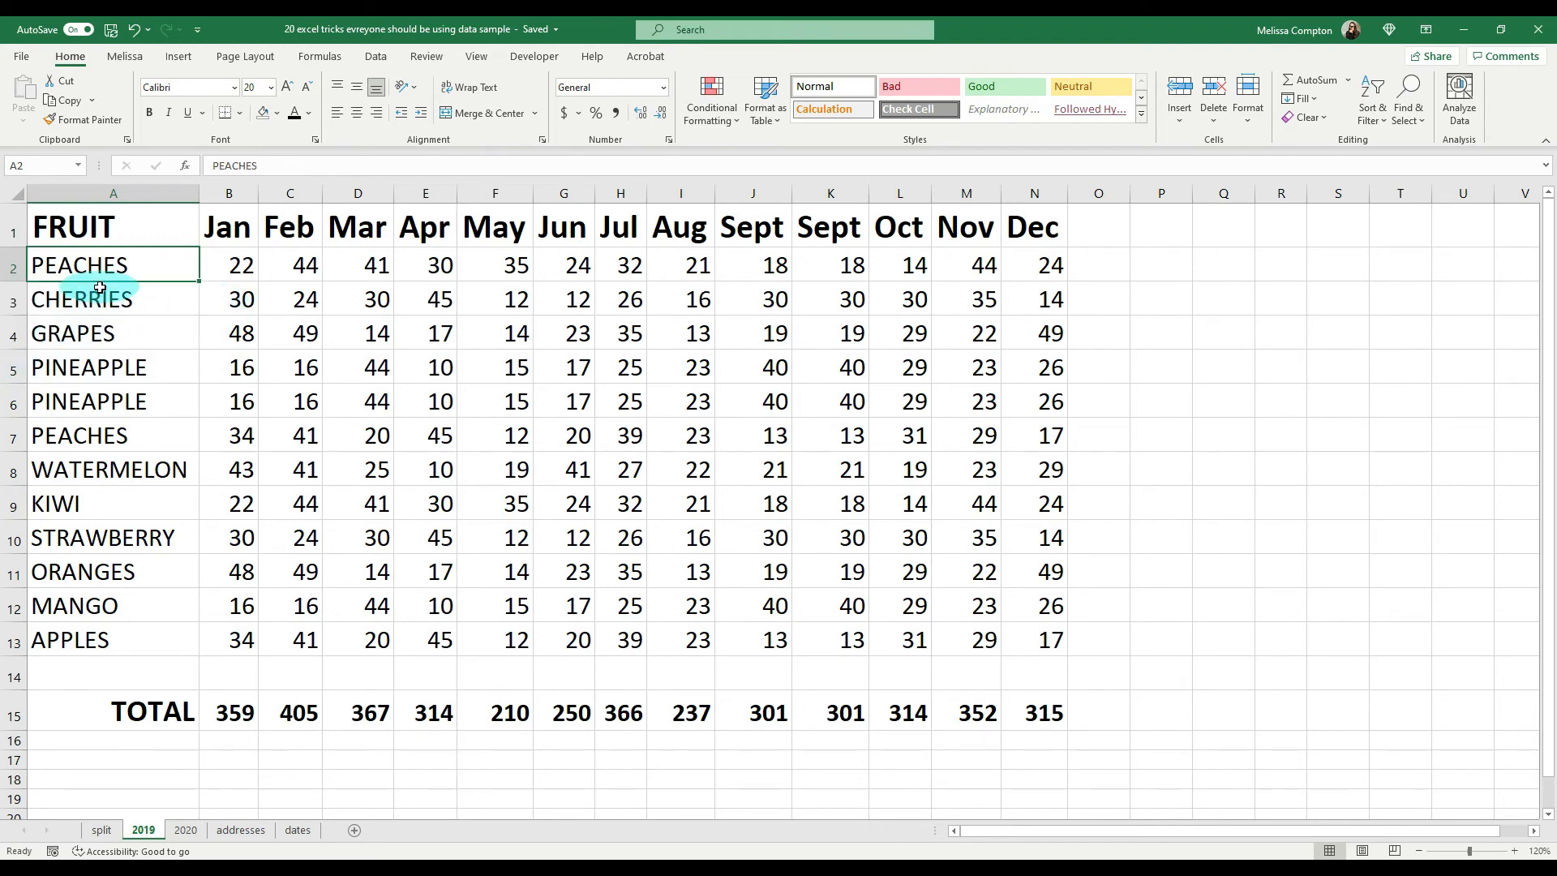
Step: Enter GRAPES in the empty cell A14 from the column's list of existing entries
click(116, 674)
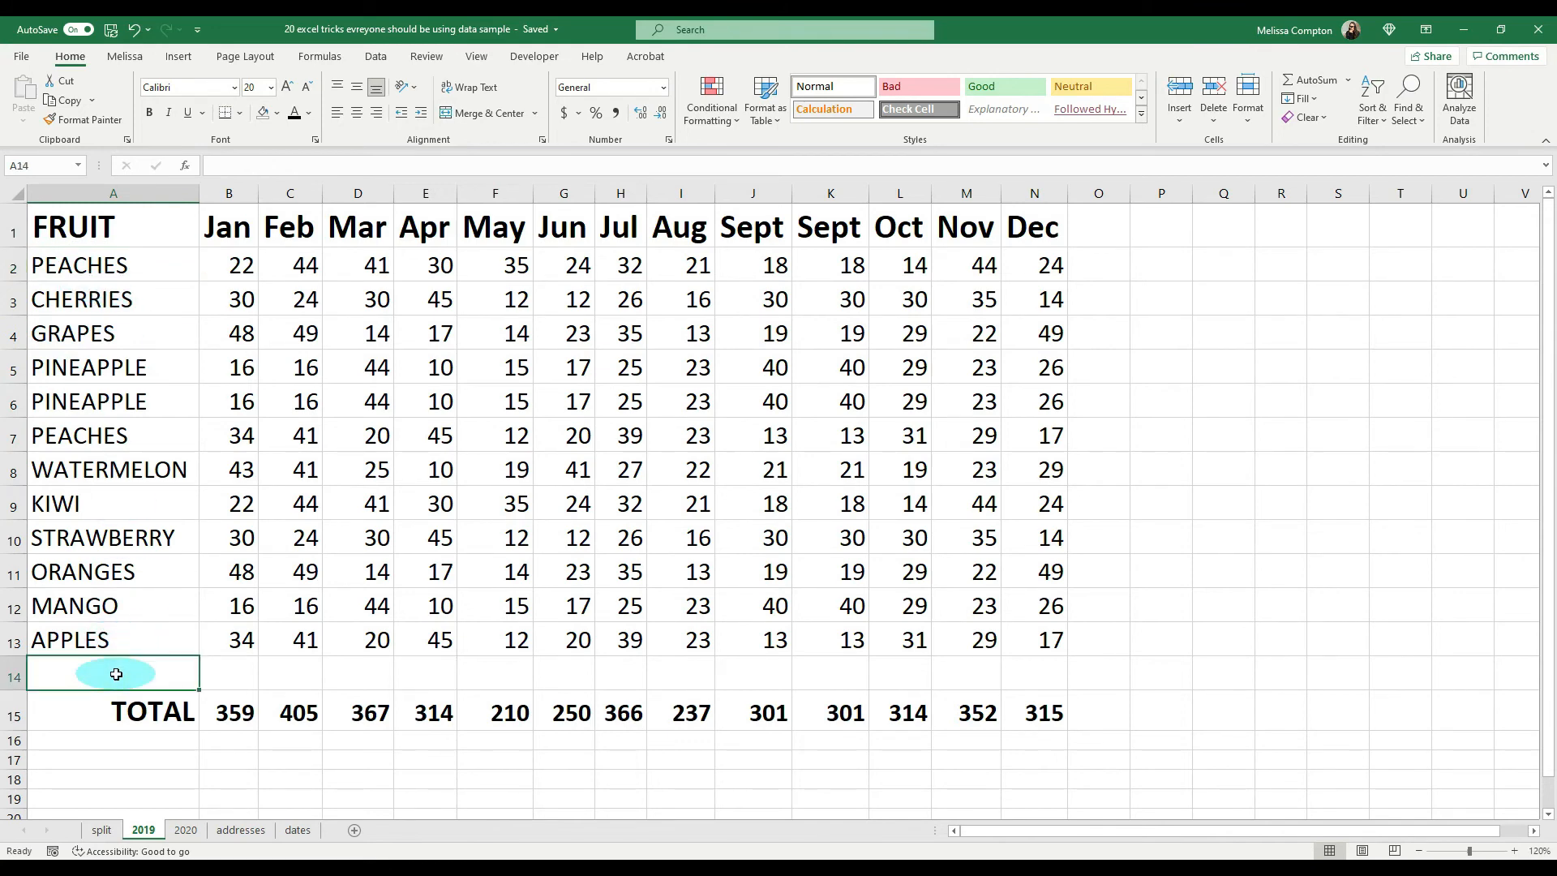
key(alt+Down)
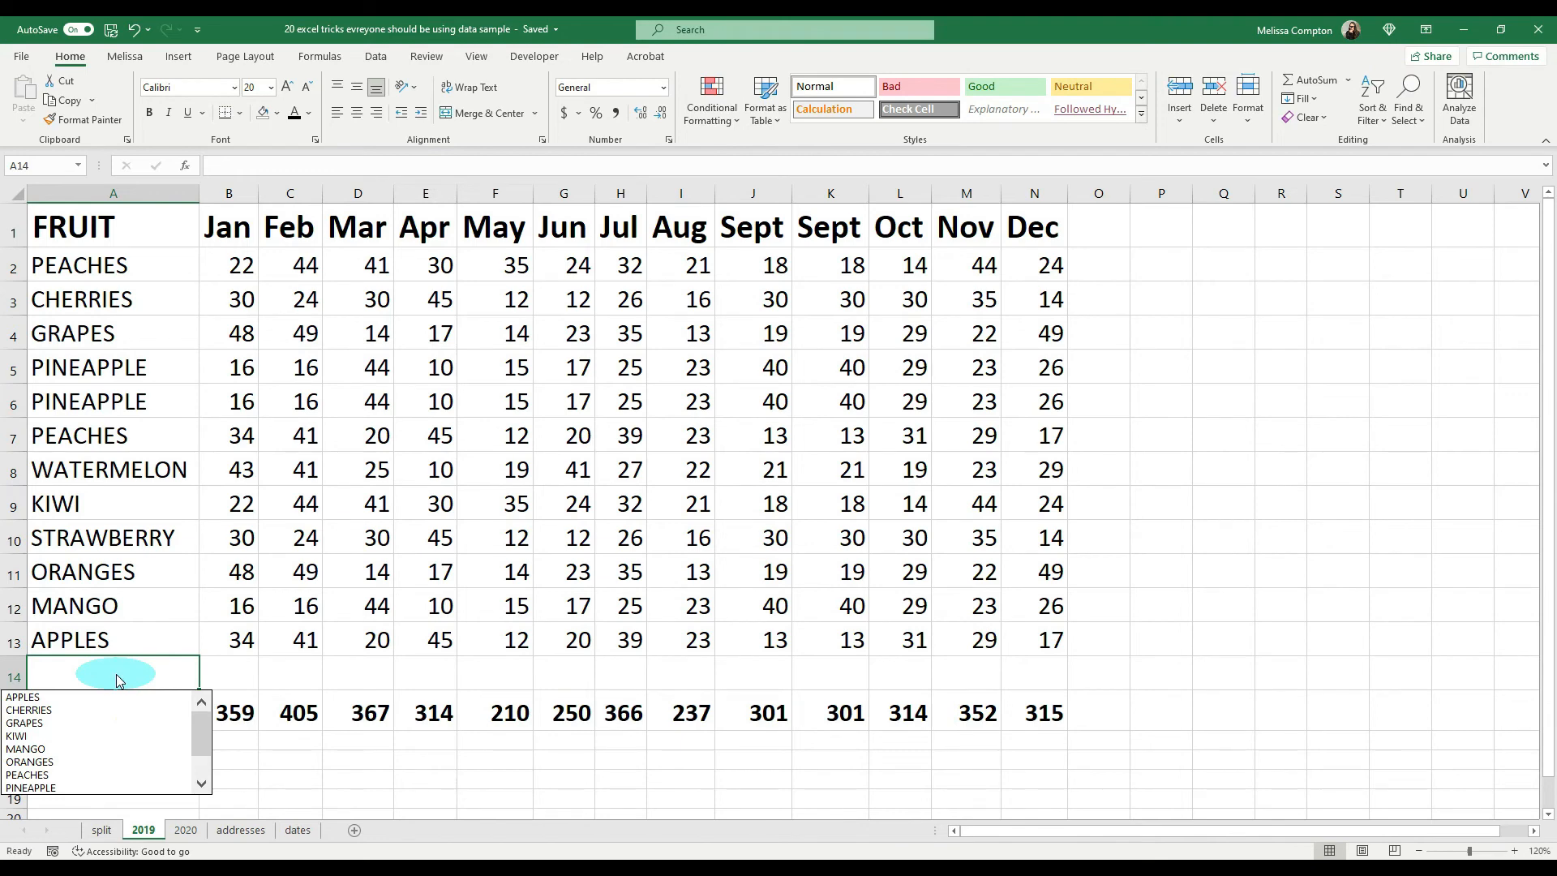
click(71, 725)
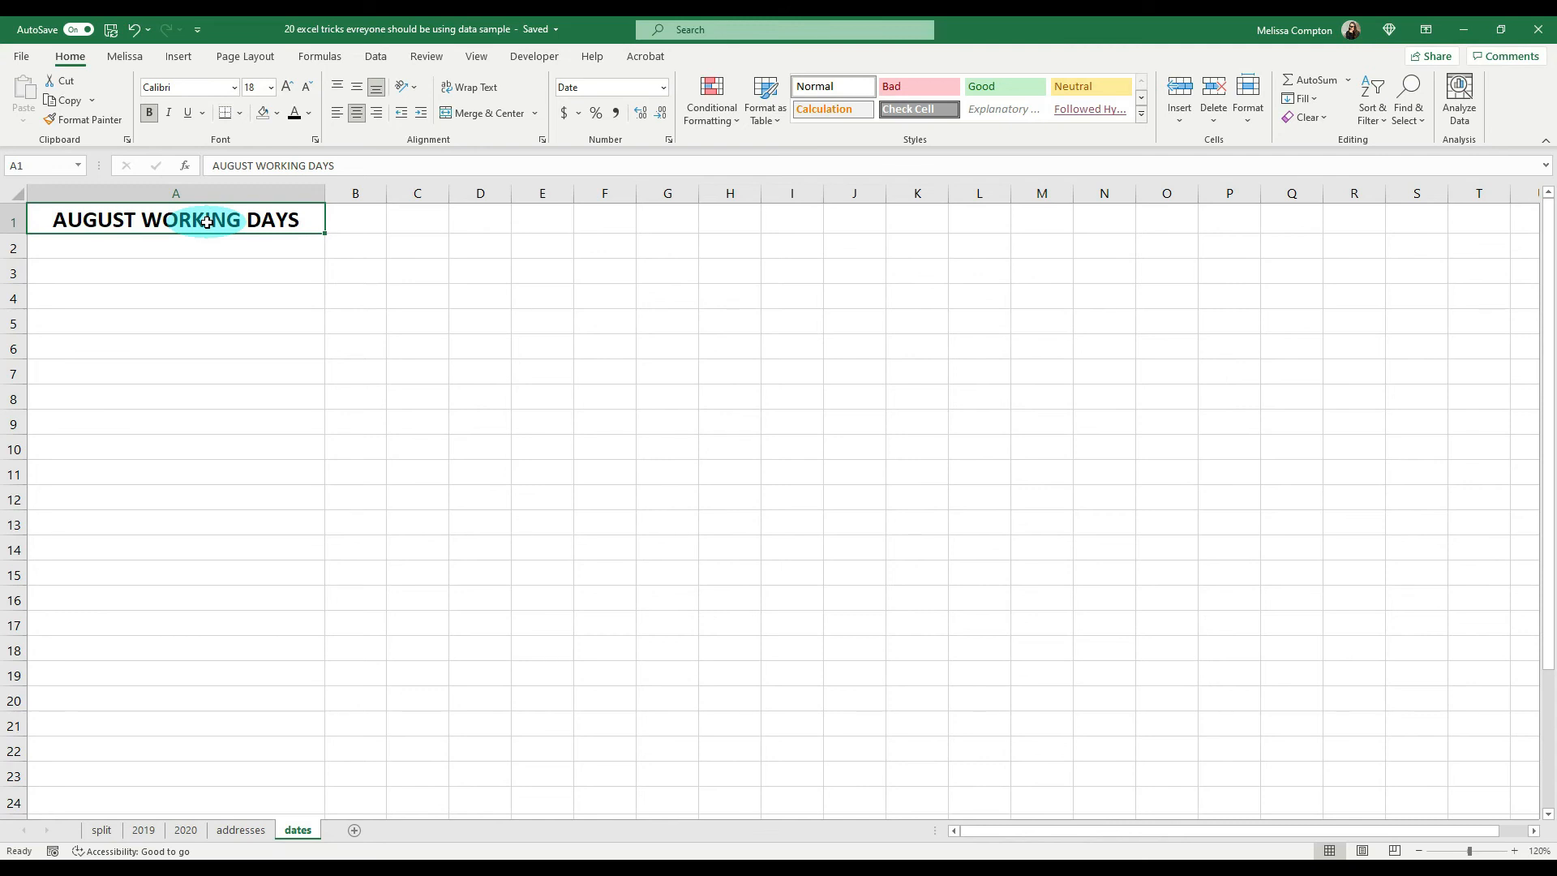
Step: Check August 2021 in the system calendar and enter 8/2/21 in A2 under AUGUST WORKING DAYS
click(1479, 843)
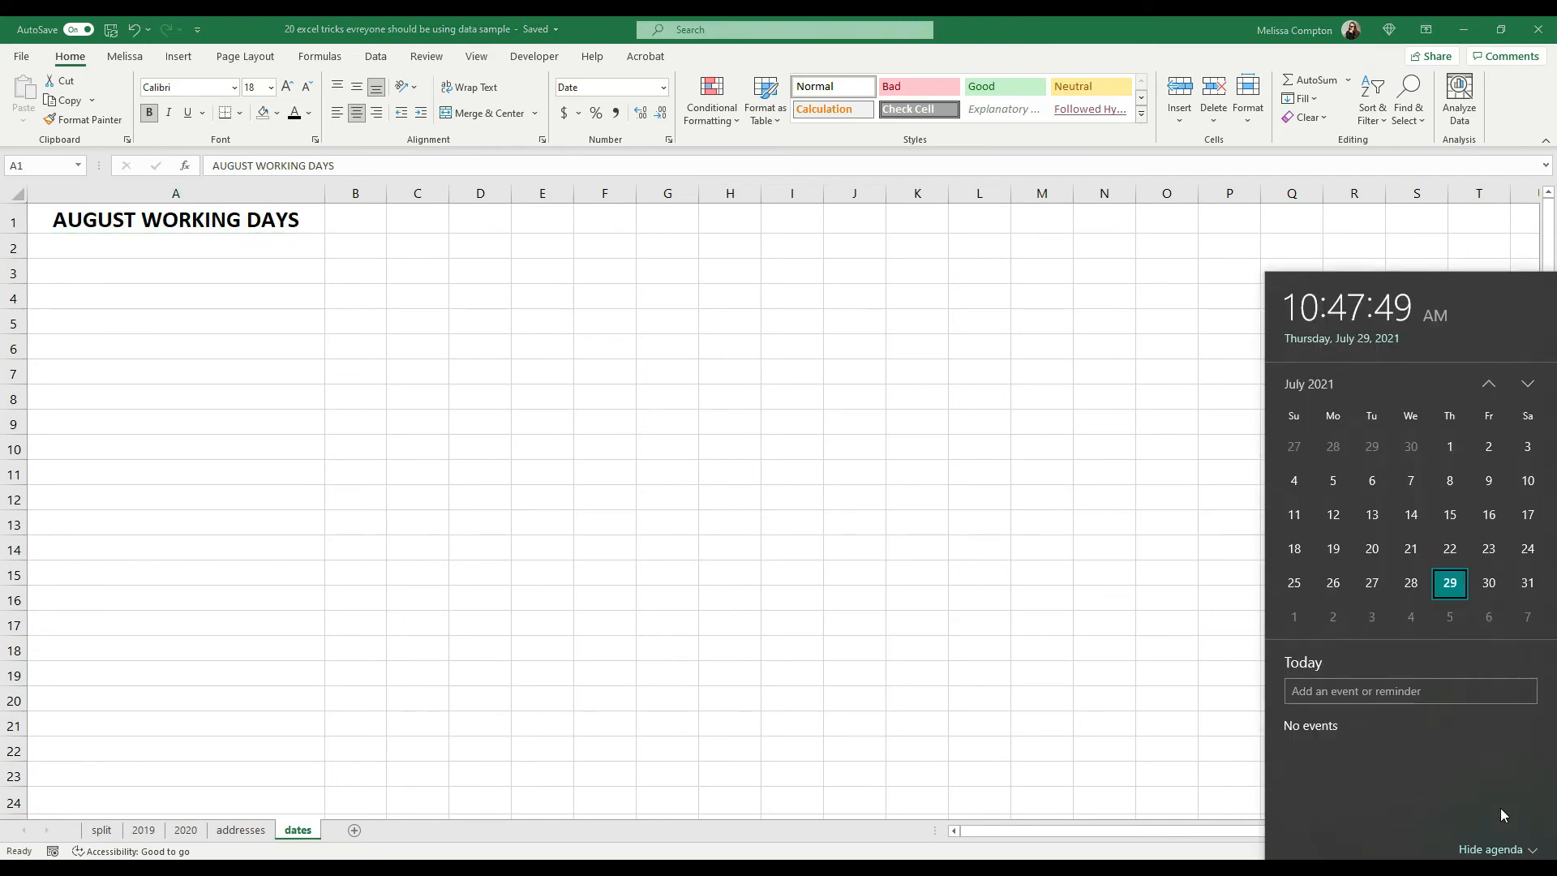
click(1529, 377)
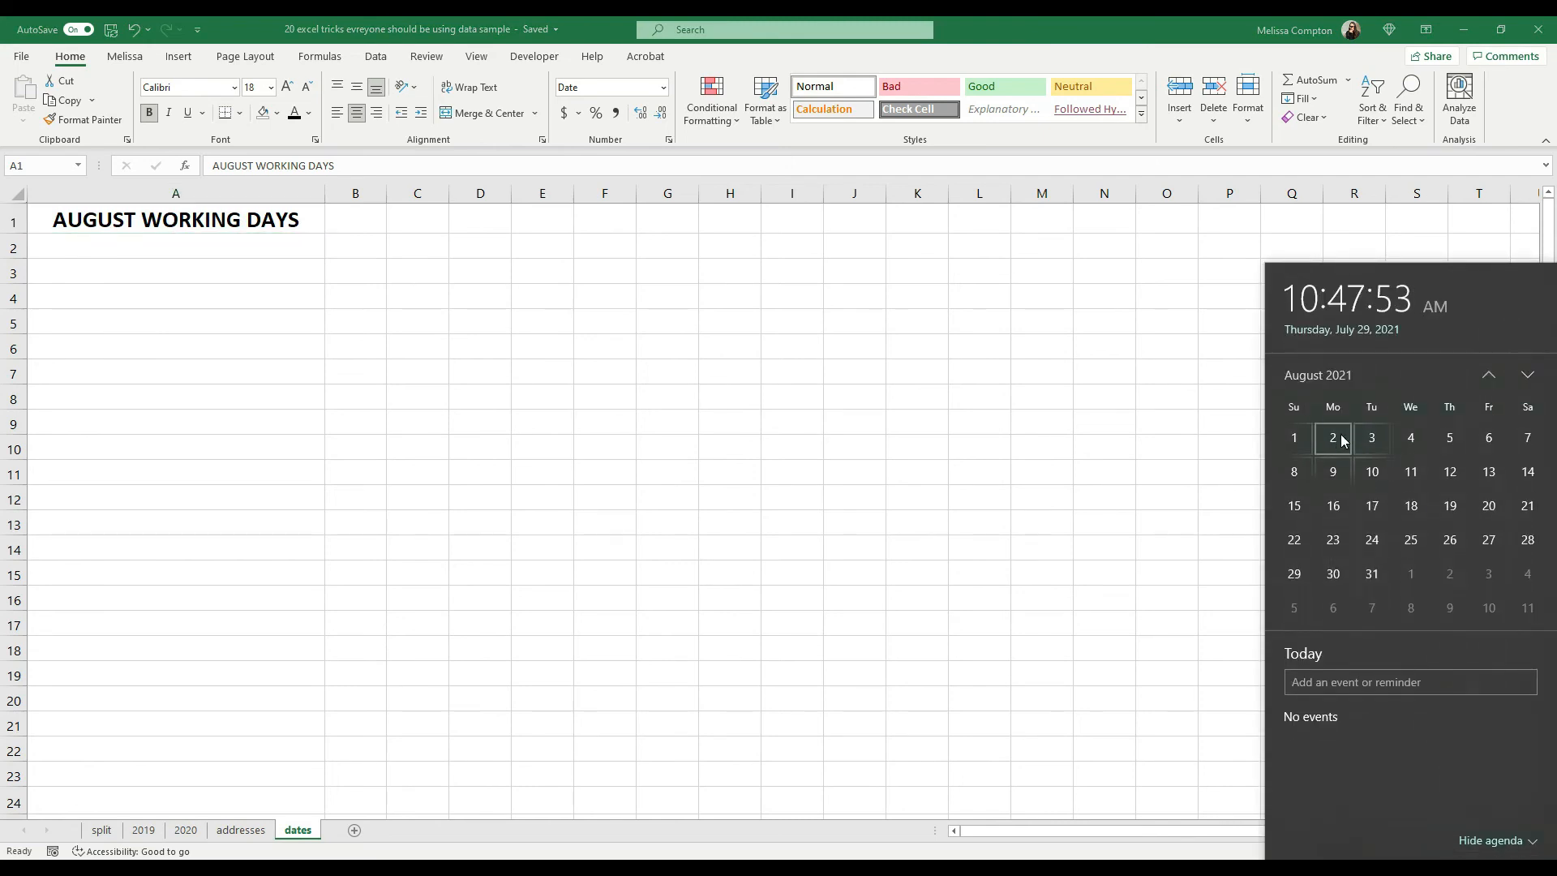
click(226, 256)
click(218, 249)
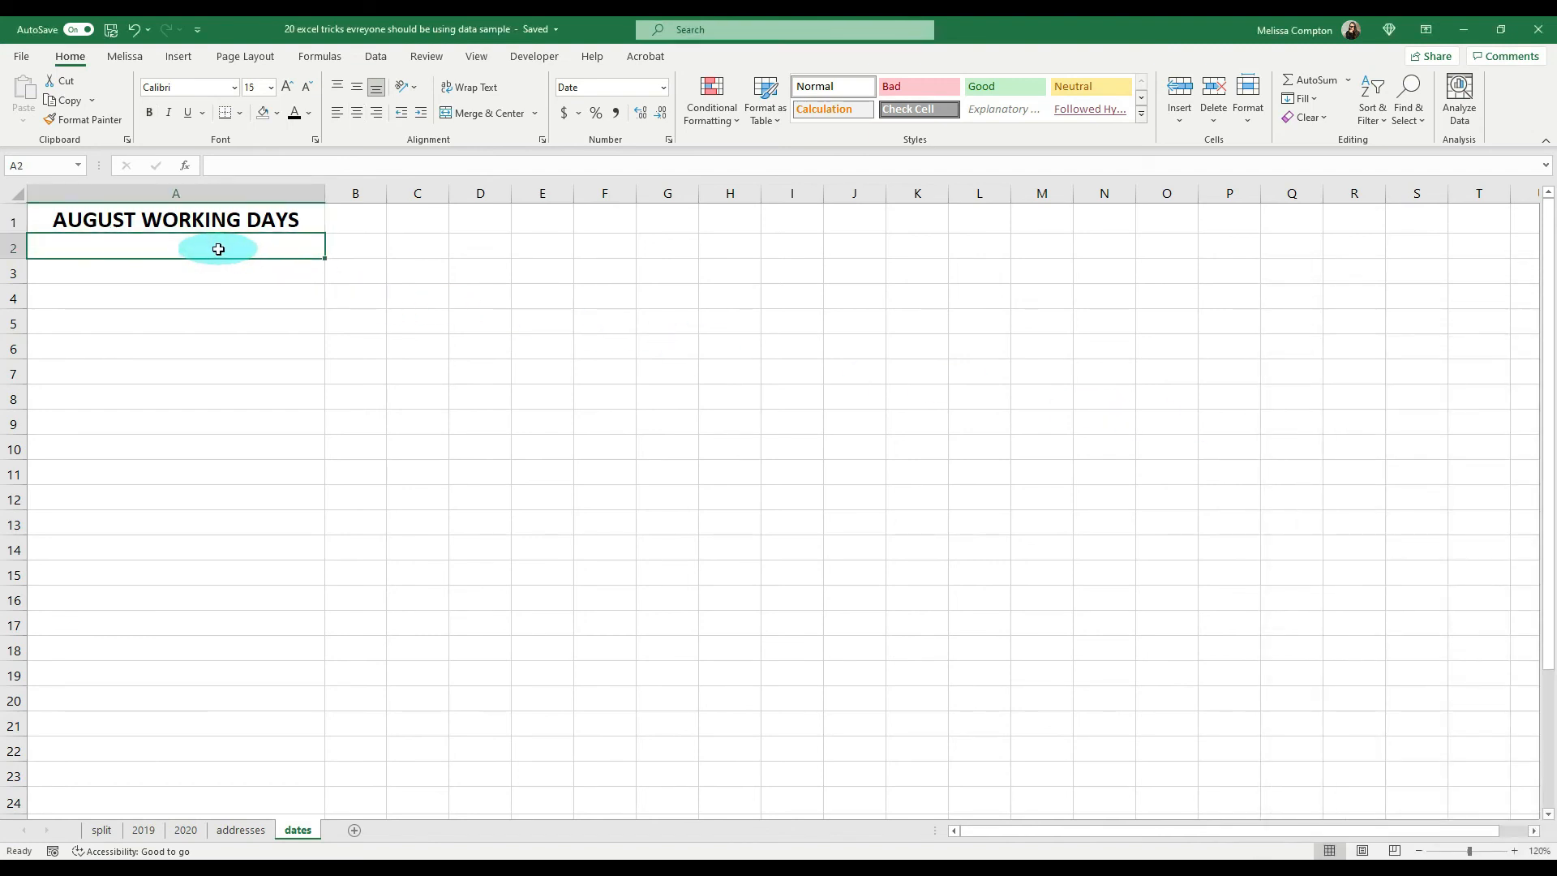
text(8/2/21)
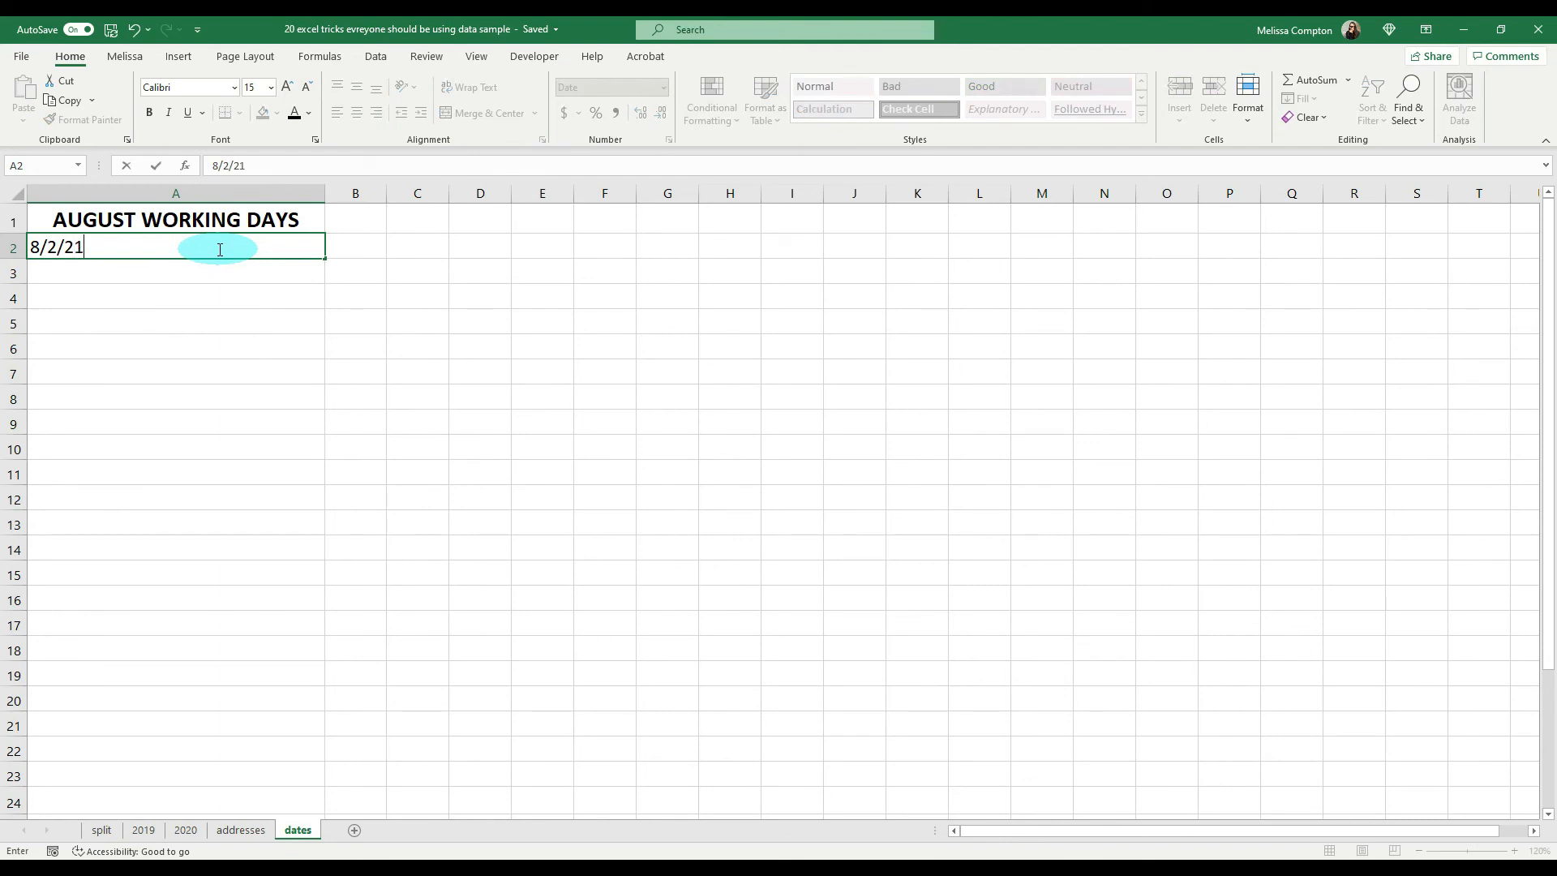
key(Return)
Step: Fill the date in A2 down to A23 and set the fill to weekdays only
click(216, 248)
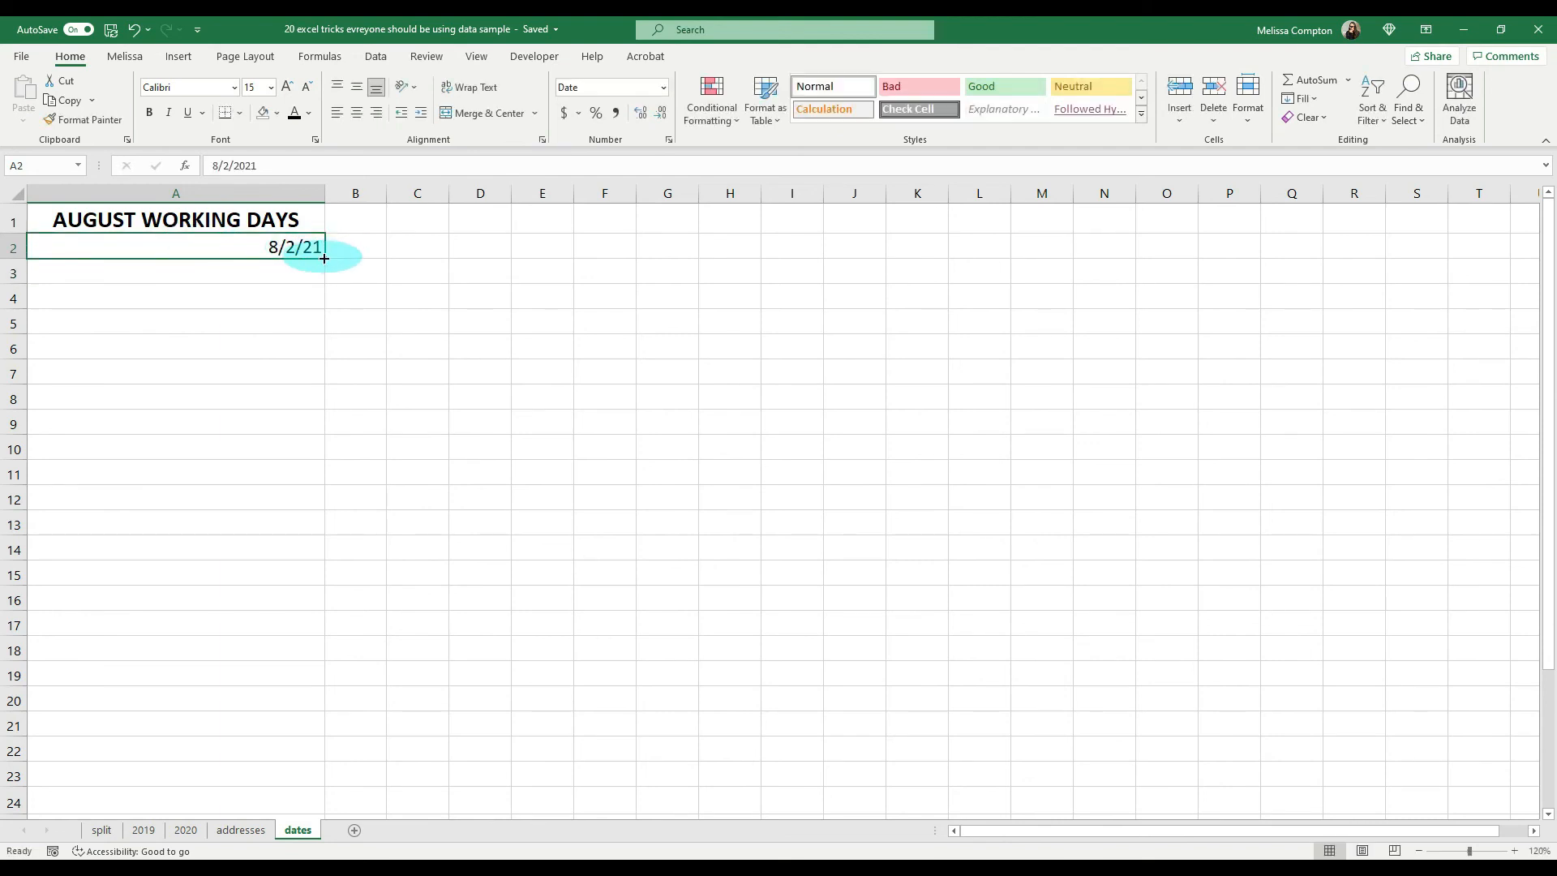
drag(325, 258, 313, 786)
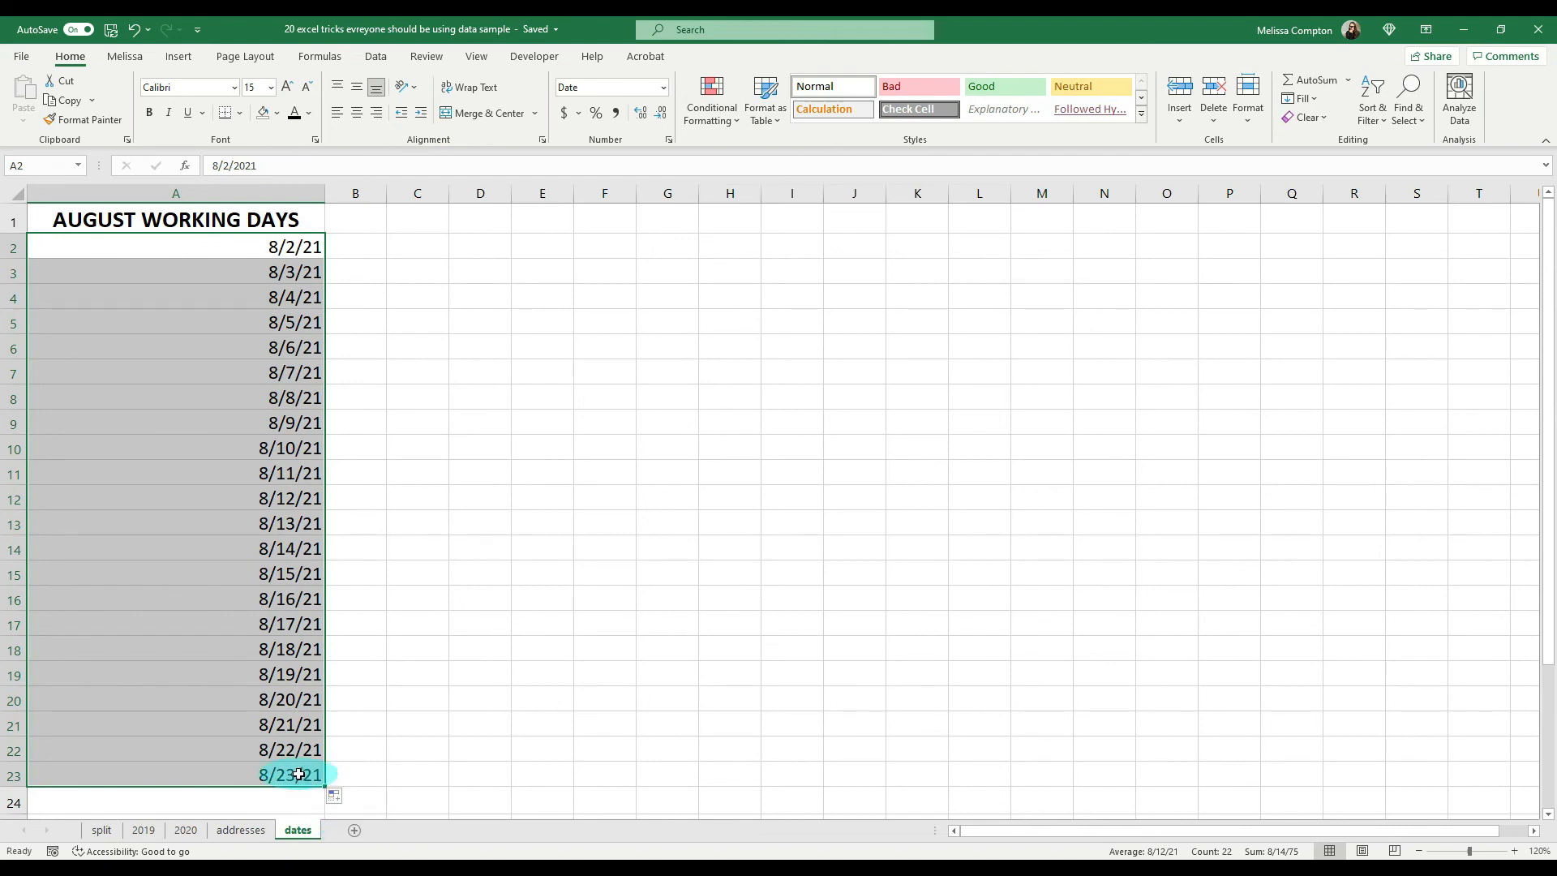
click(336, 802)
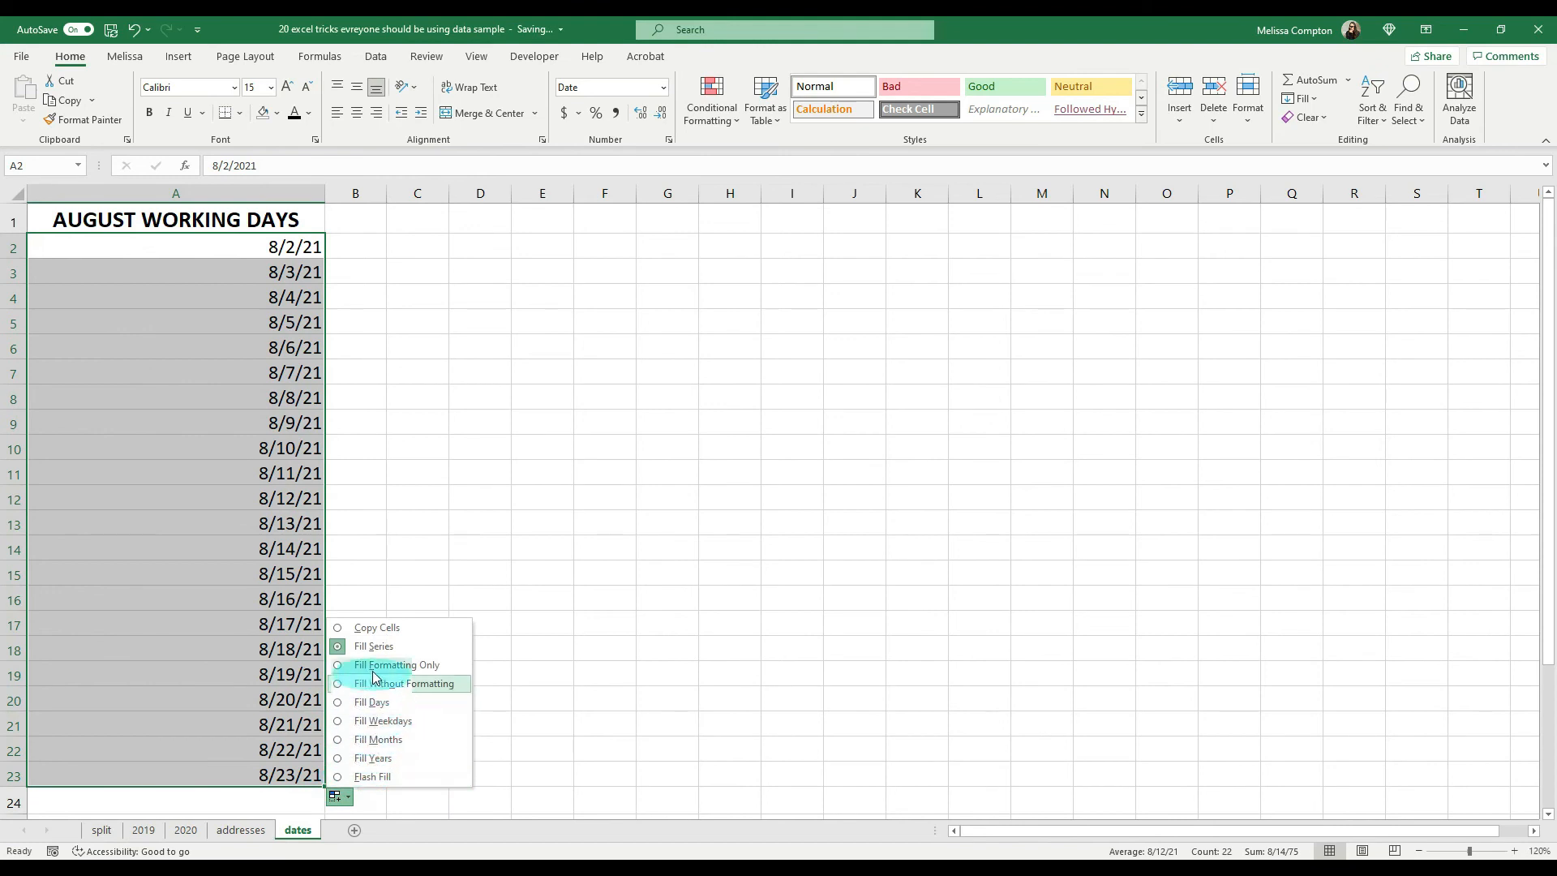
click(367, 725)
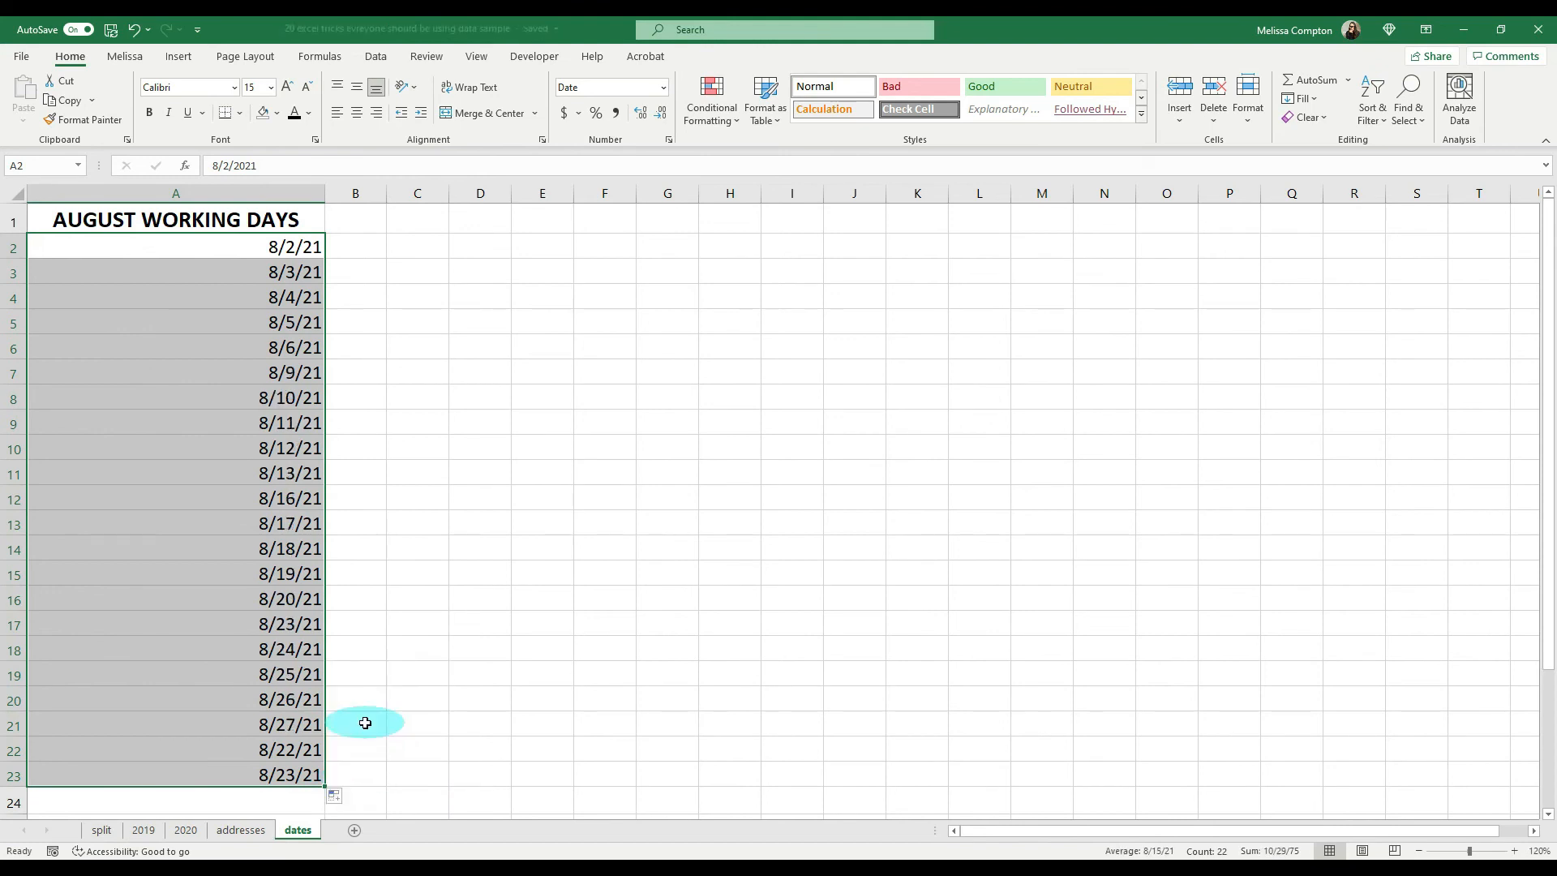
click(289, 250)
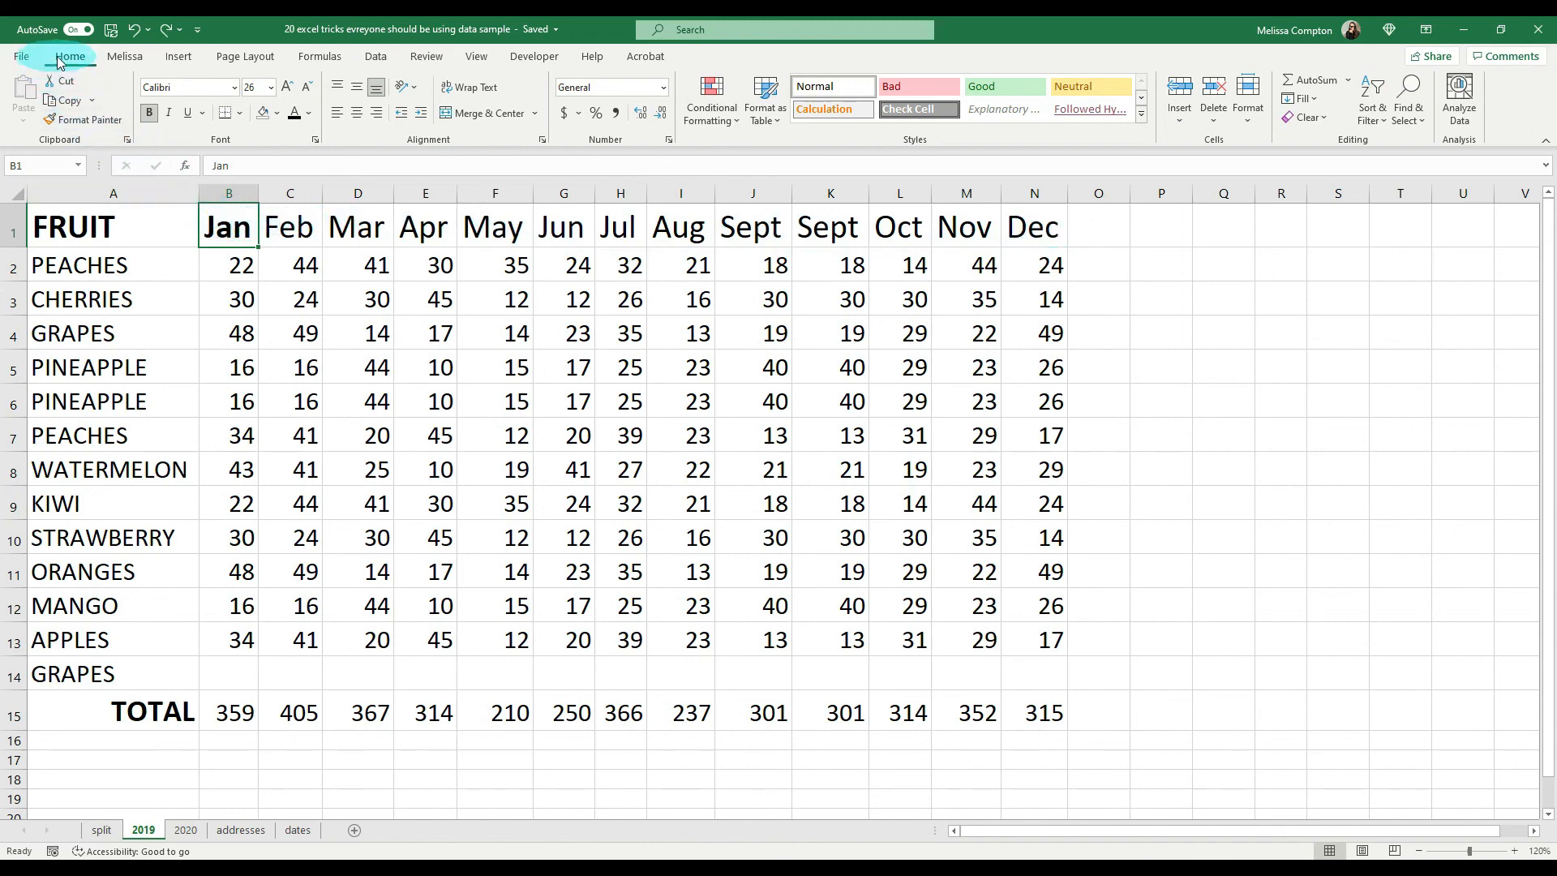
Step: Copy the Jan header's formatting to the Feb through Dec headers, C1:N1, with Format Painter
click(71, 121)
drag(280, 227, 1010, 230)
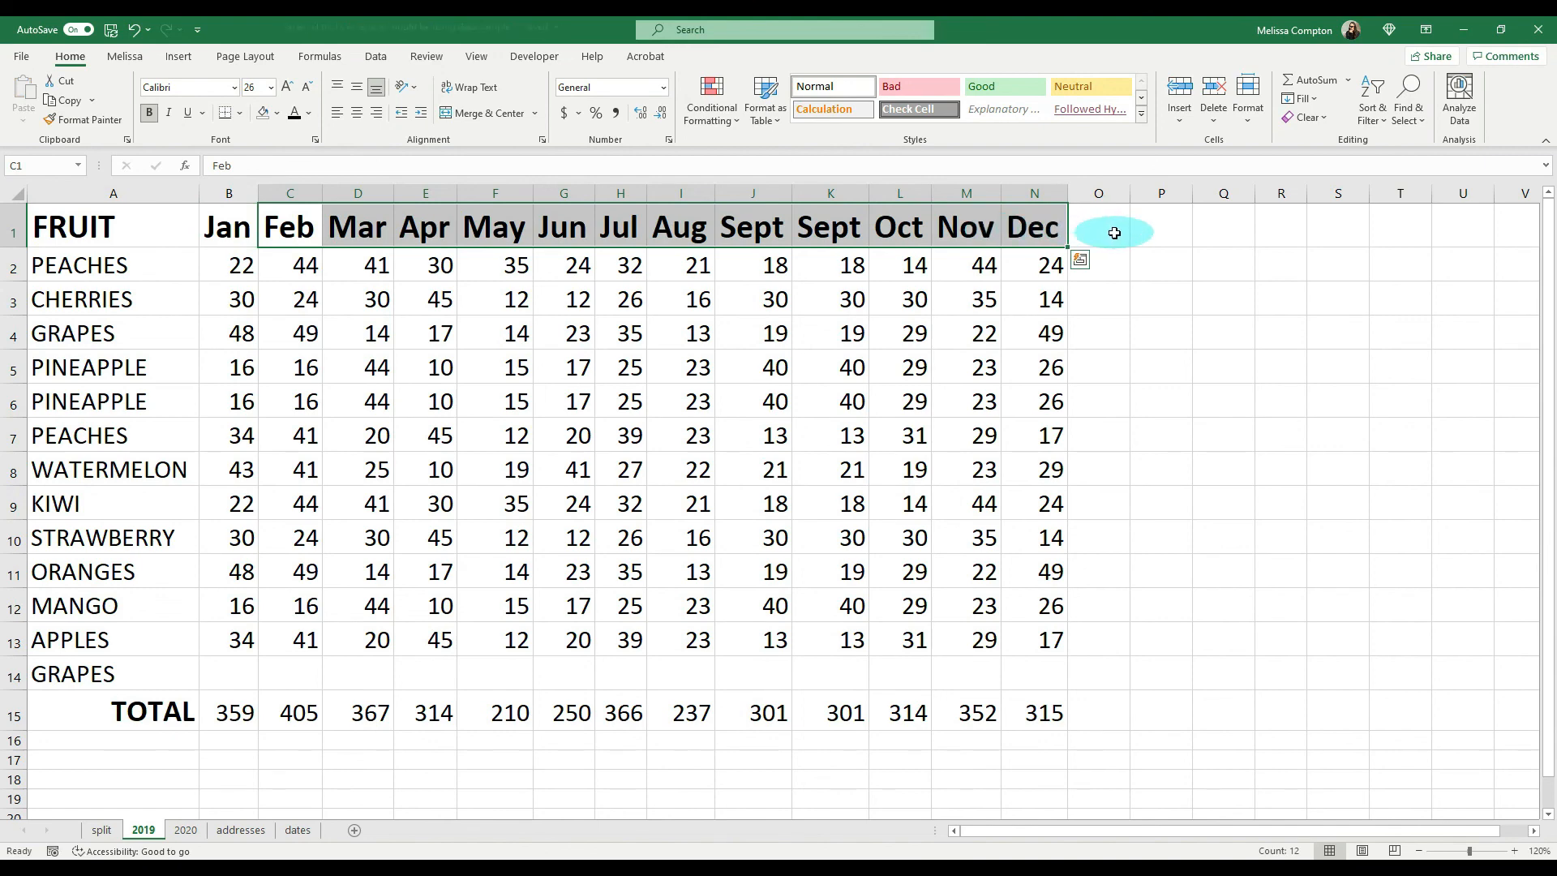
key(ctrl+z)
Step: Copy the Jan header's formatting to the totals in B15:N15 with Format Painter, and auto-fit the Jul and Jan columns
click(223, 232)
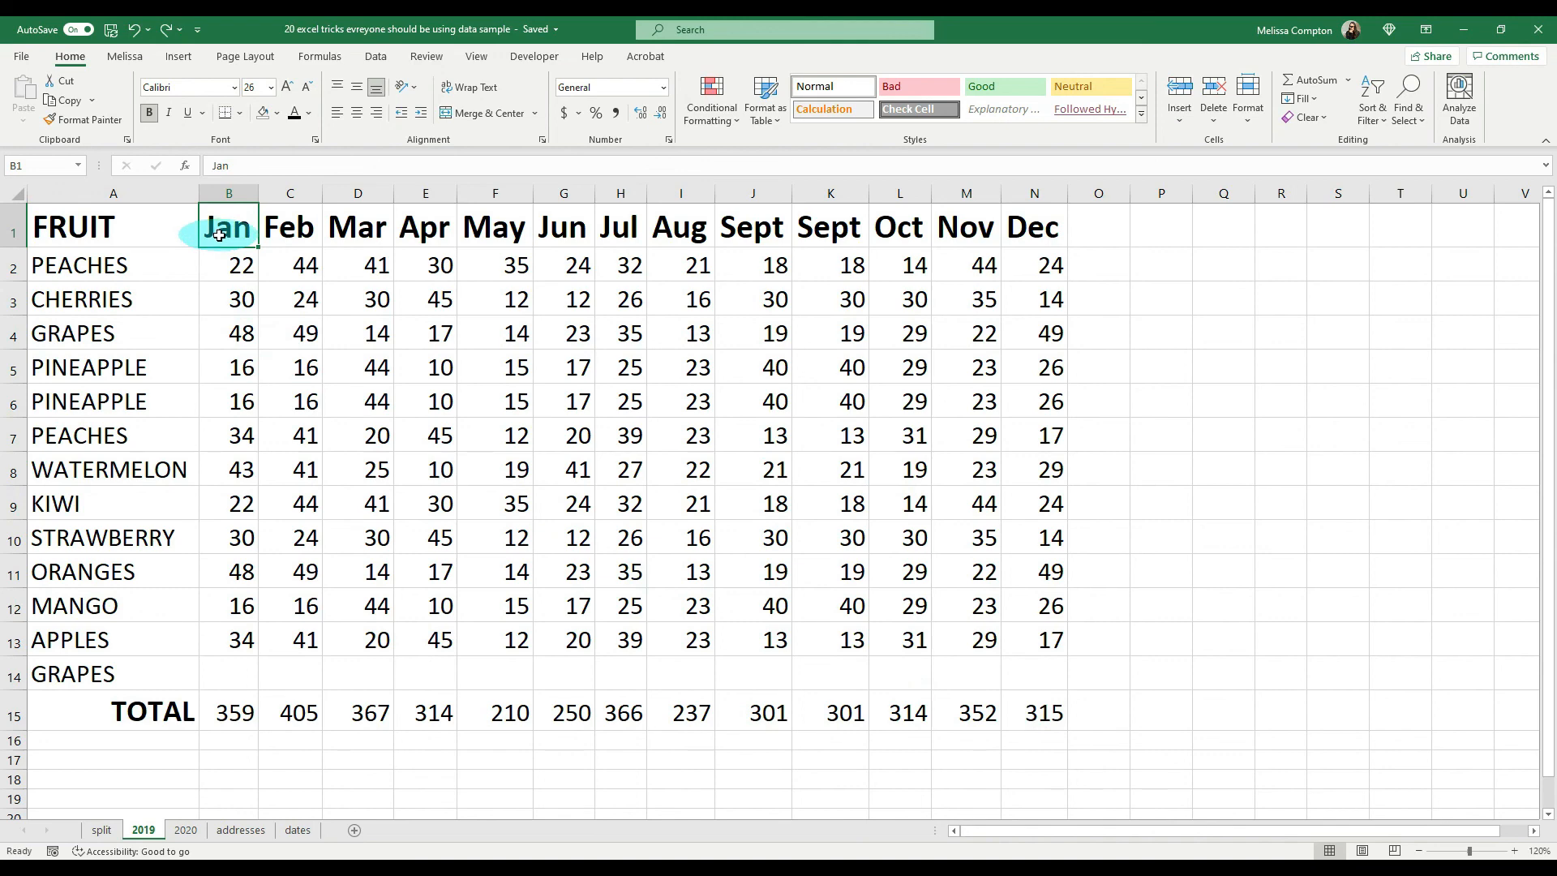
click(73, 121)
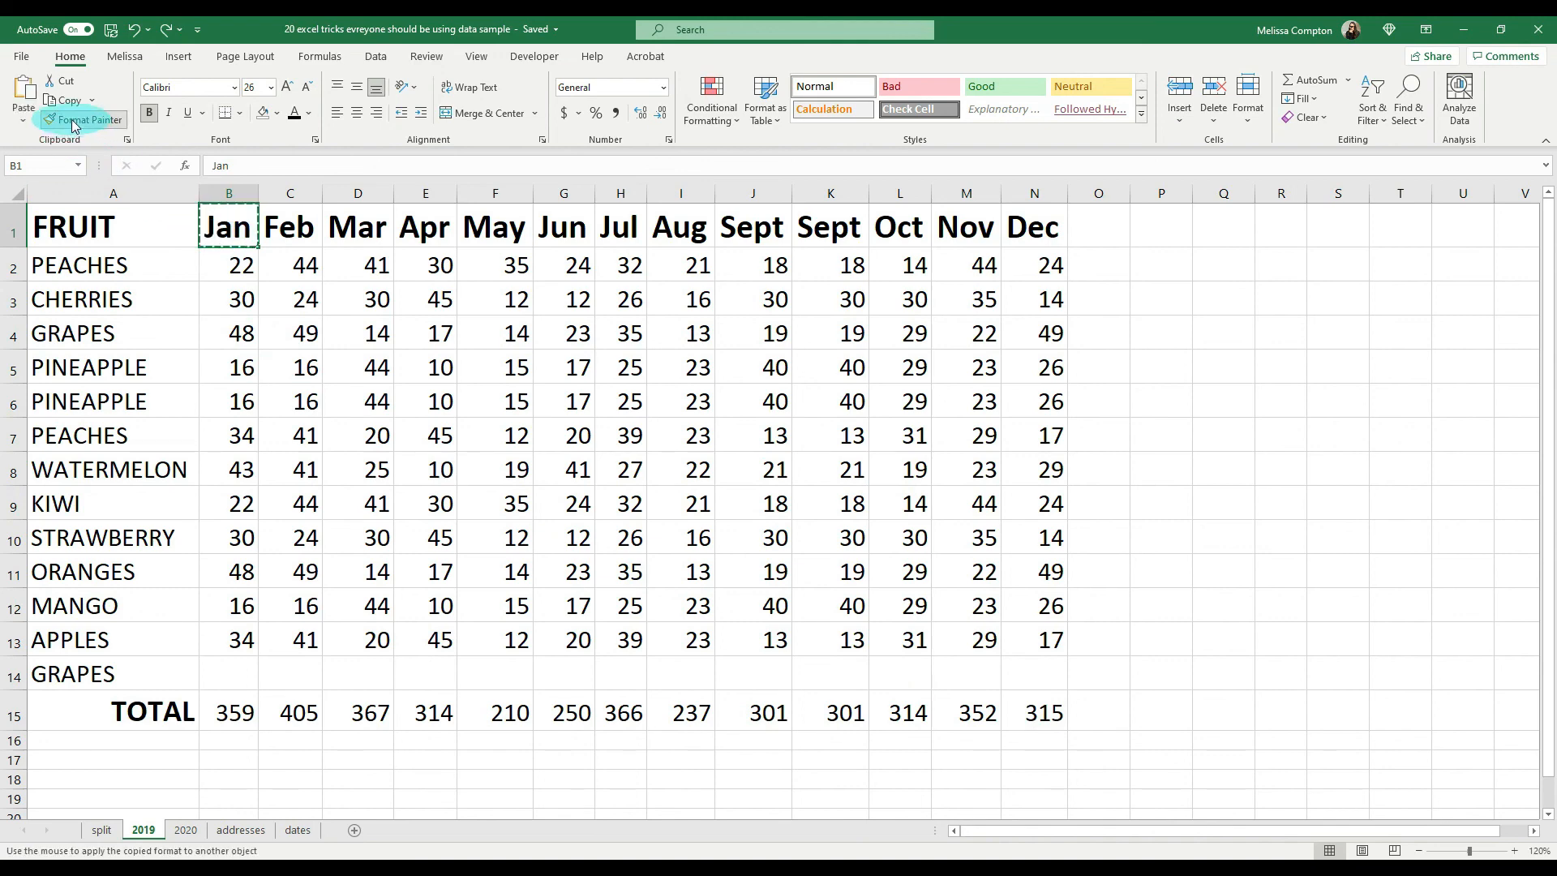
drag(233, 711, 1032, 715)
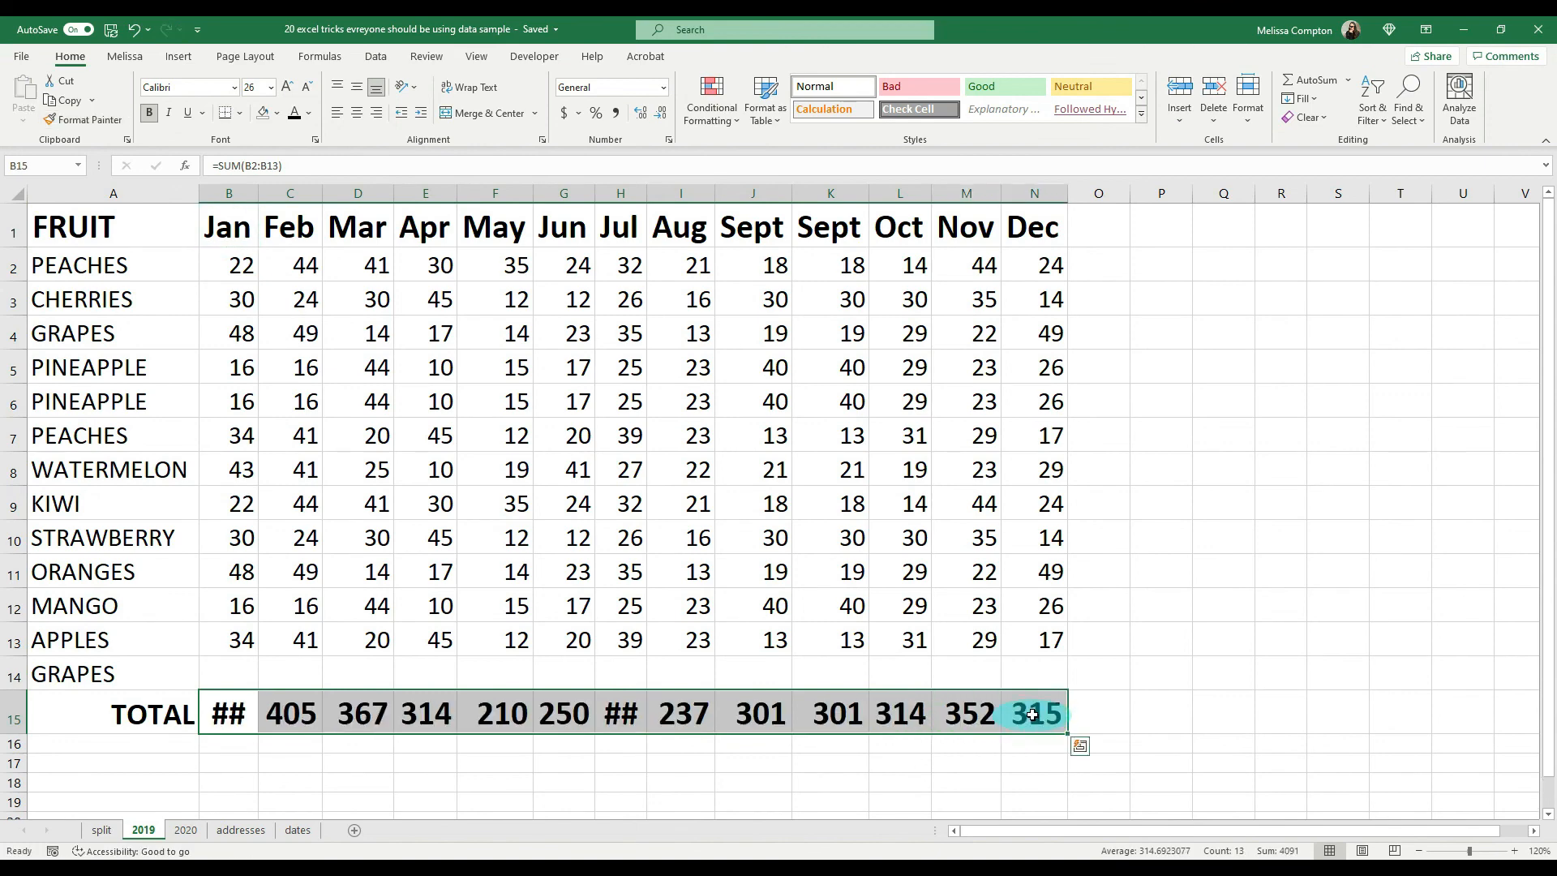
double_click(645, 190)
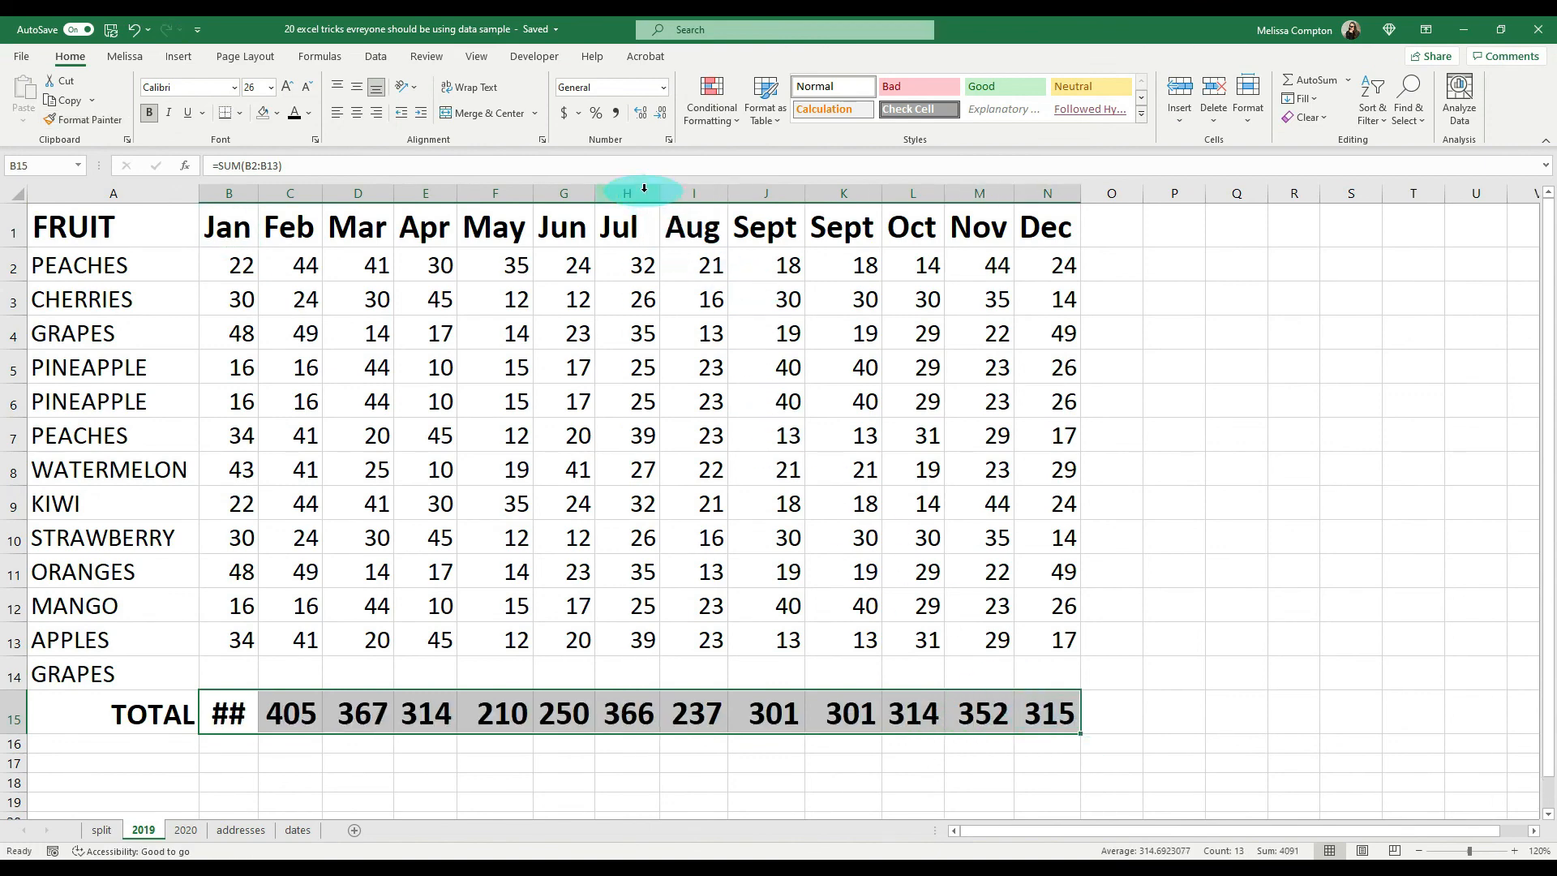
double_click(255, 197)
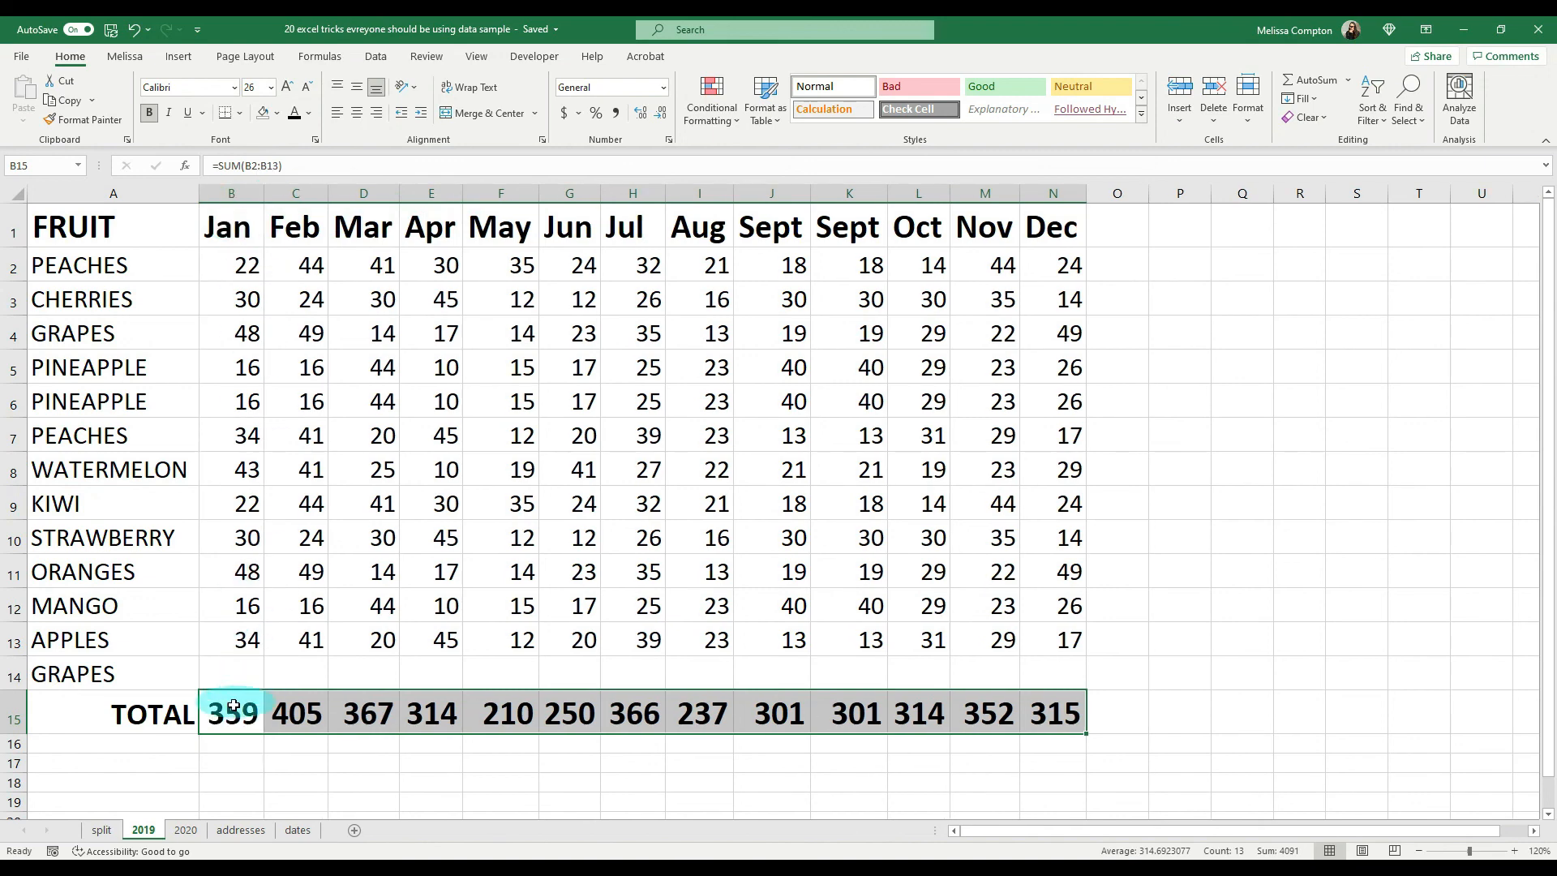